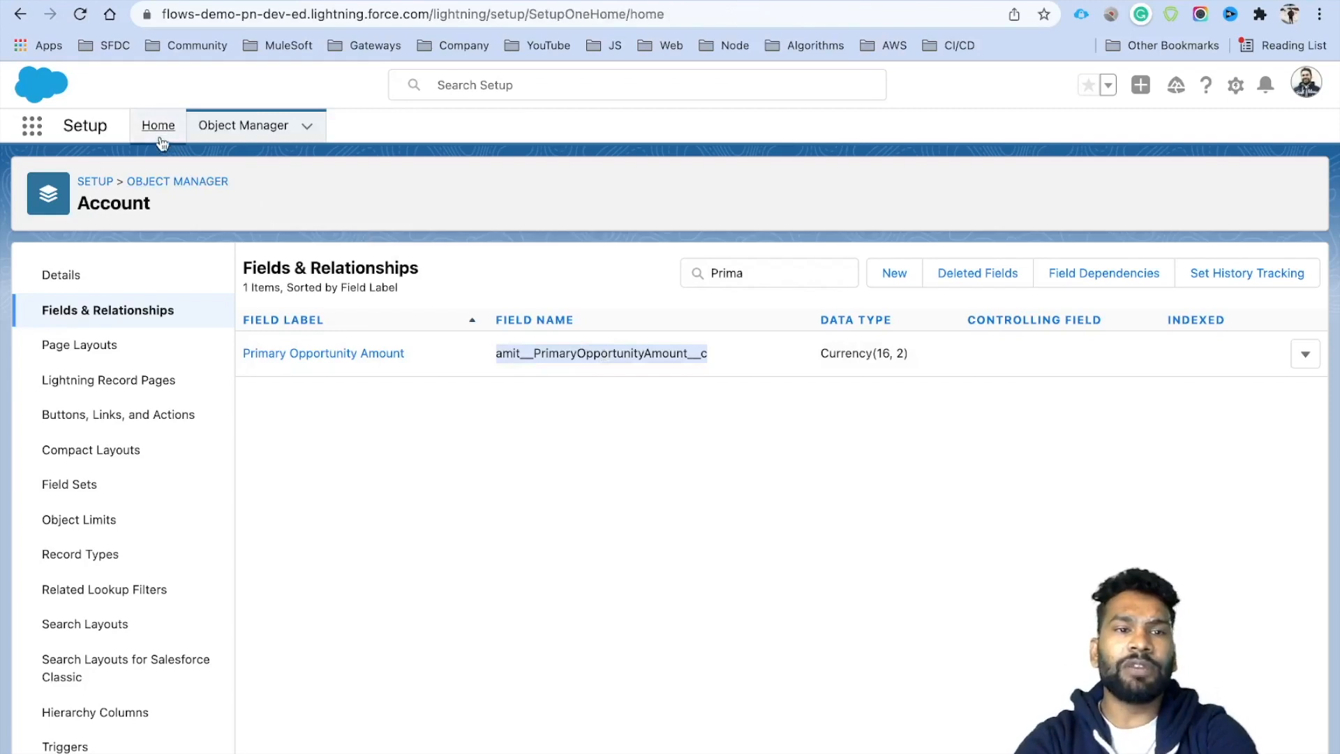
From Setup's Flows page, create a new Record-Triggered Flow using Auto-Layout.
{"action": "type", "text": "flows"}
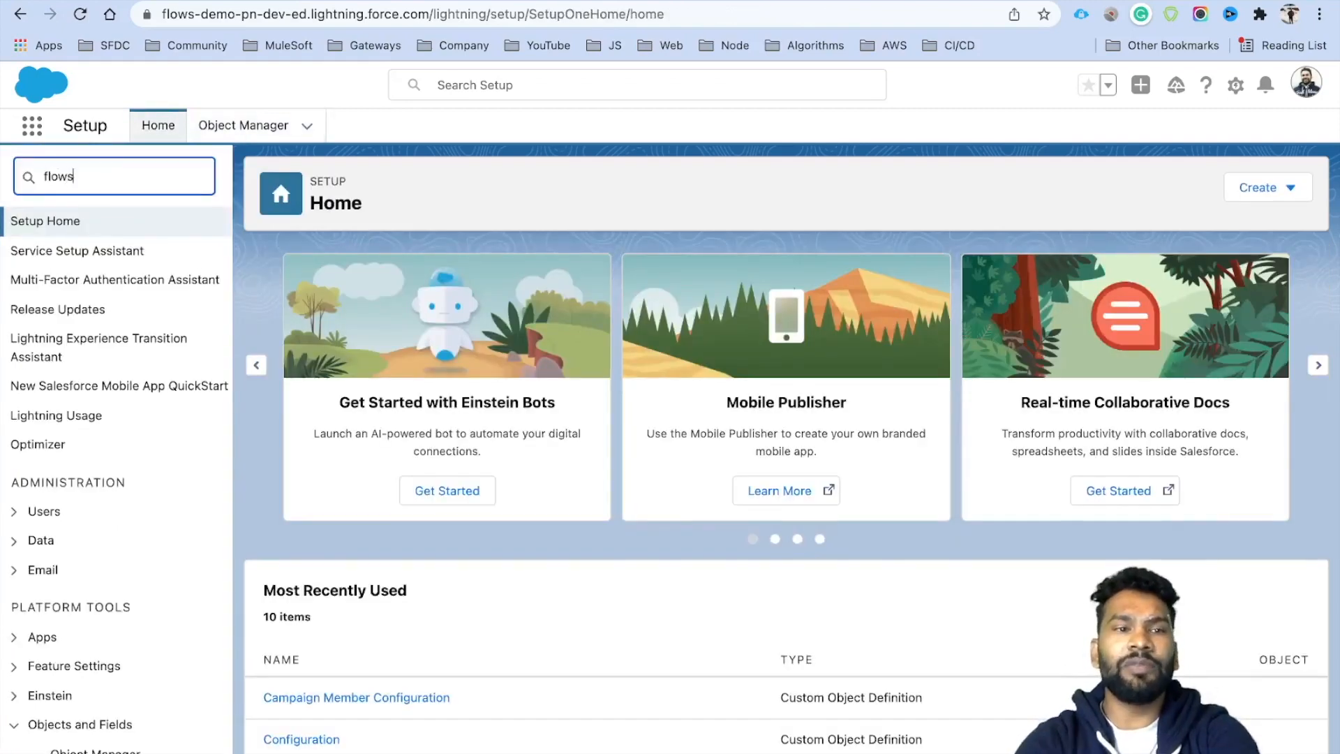
{"action": "left_click", "coordinate": [74, 252]}
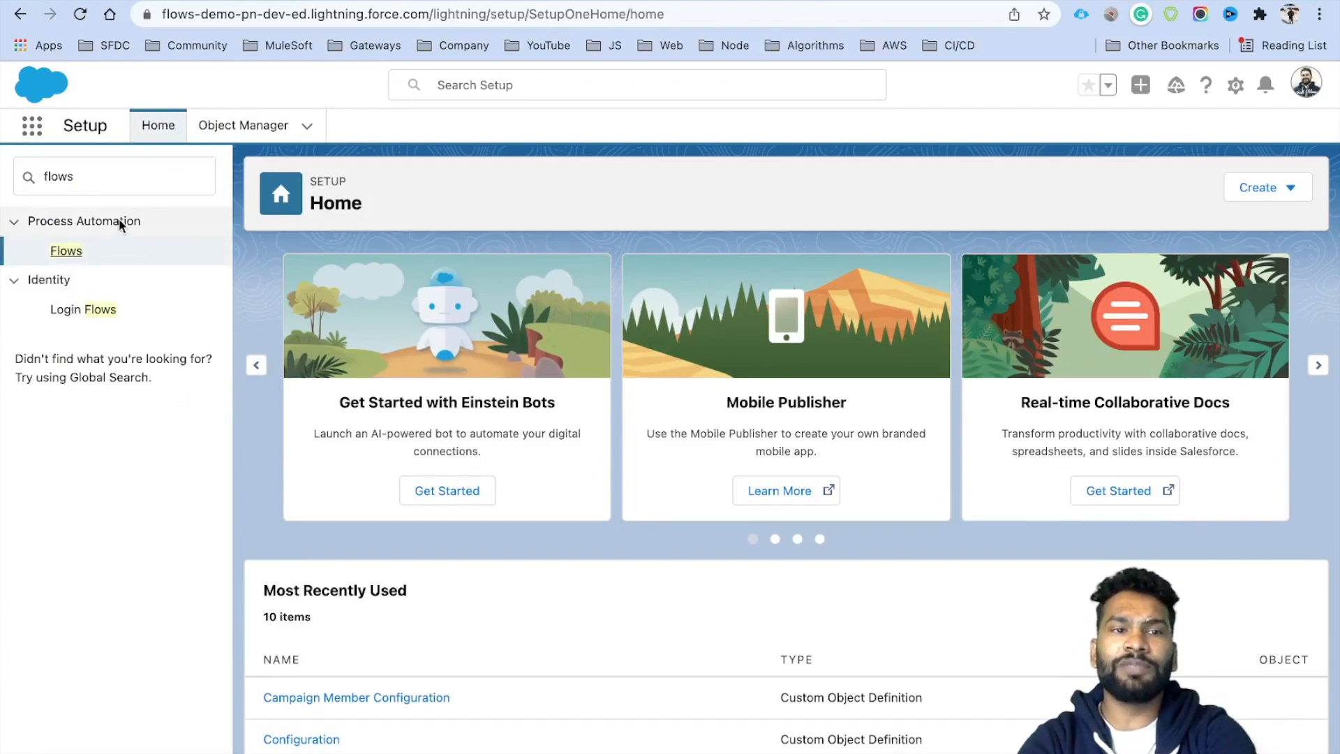
{"action": "left_click", "coordinate": [67, 251]}
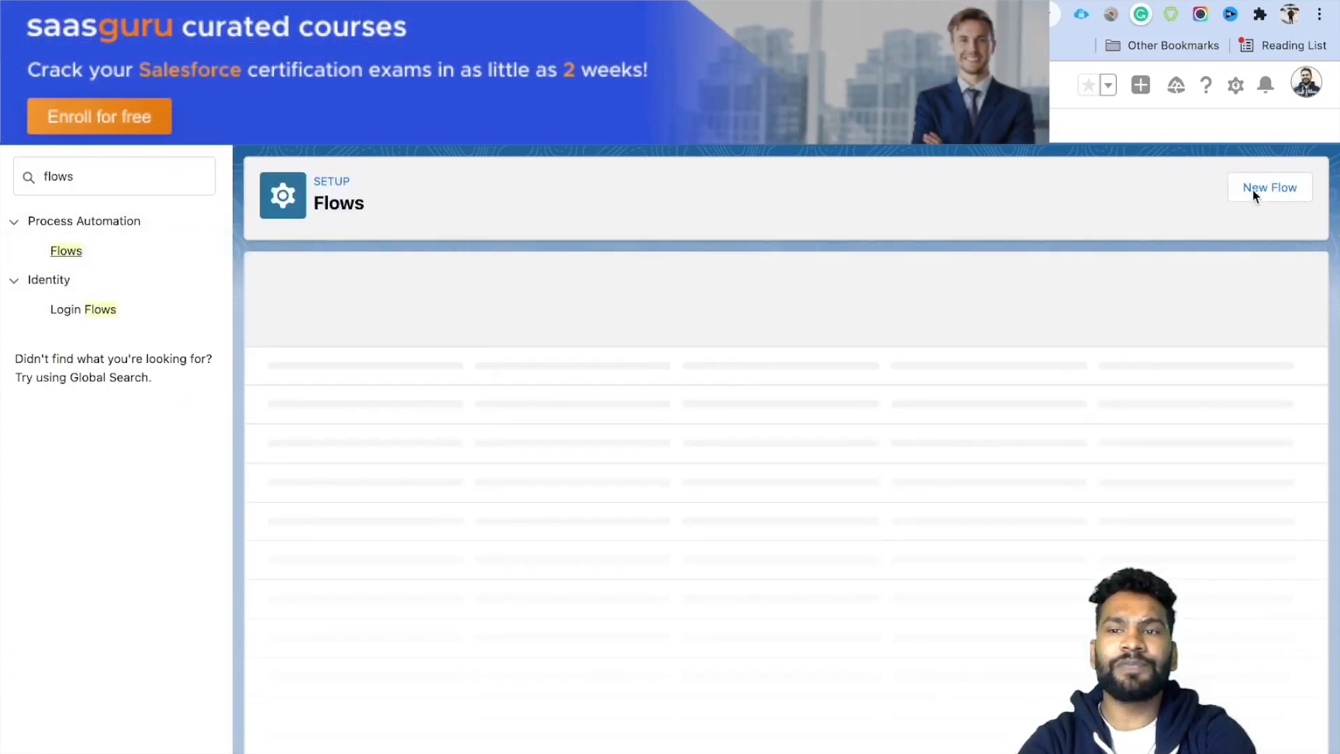
{"action": "left_click", "coordinate": [1254, 192]}
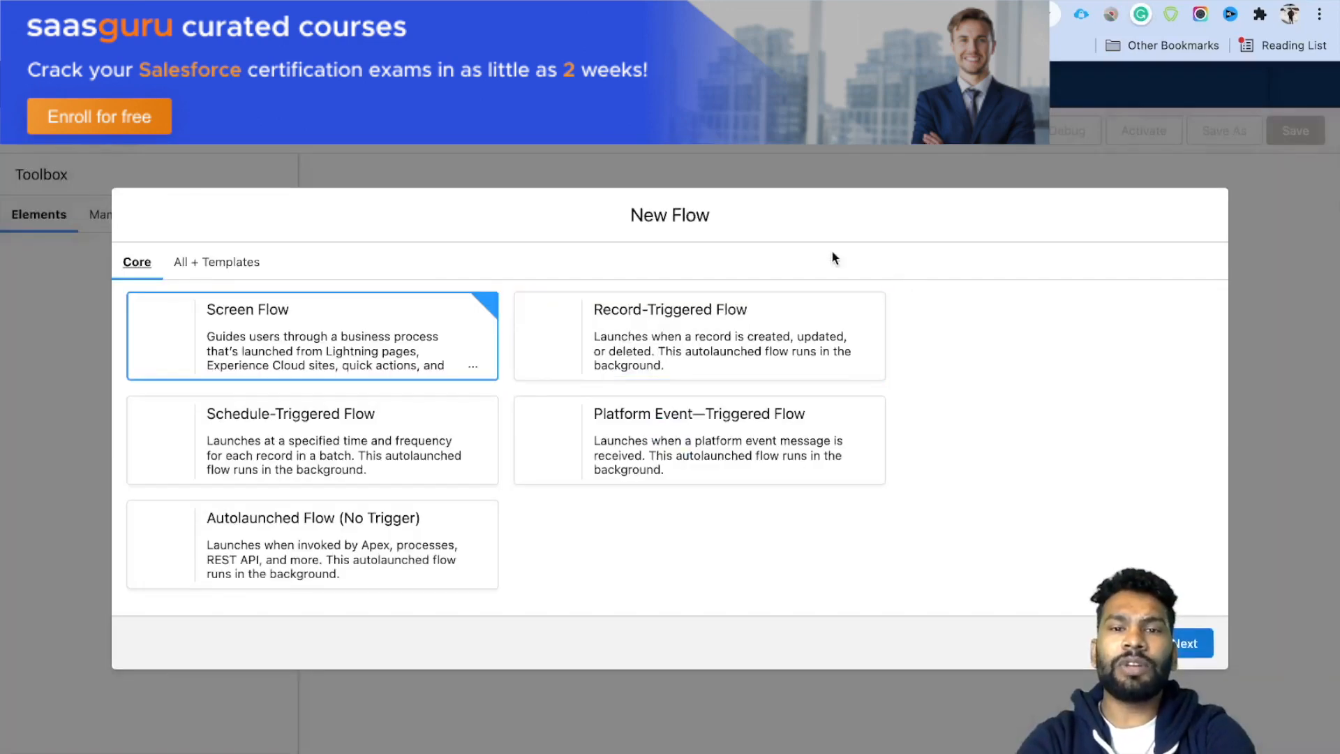
{"action": "left_click", "coordinate": [667, 346]}
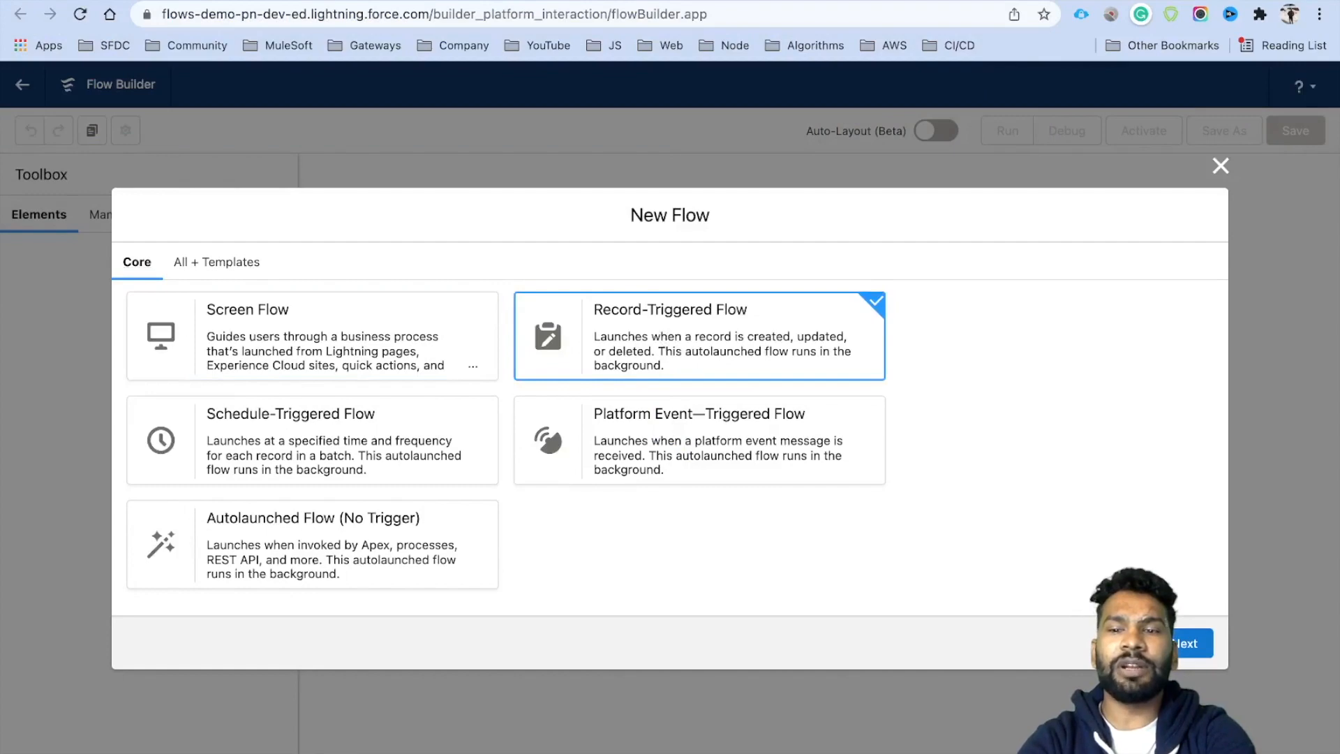
{"action": "left_click", "coordinate": [1182, 645]}
{"action": "left_click", "coordinate": [770, 400]}
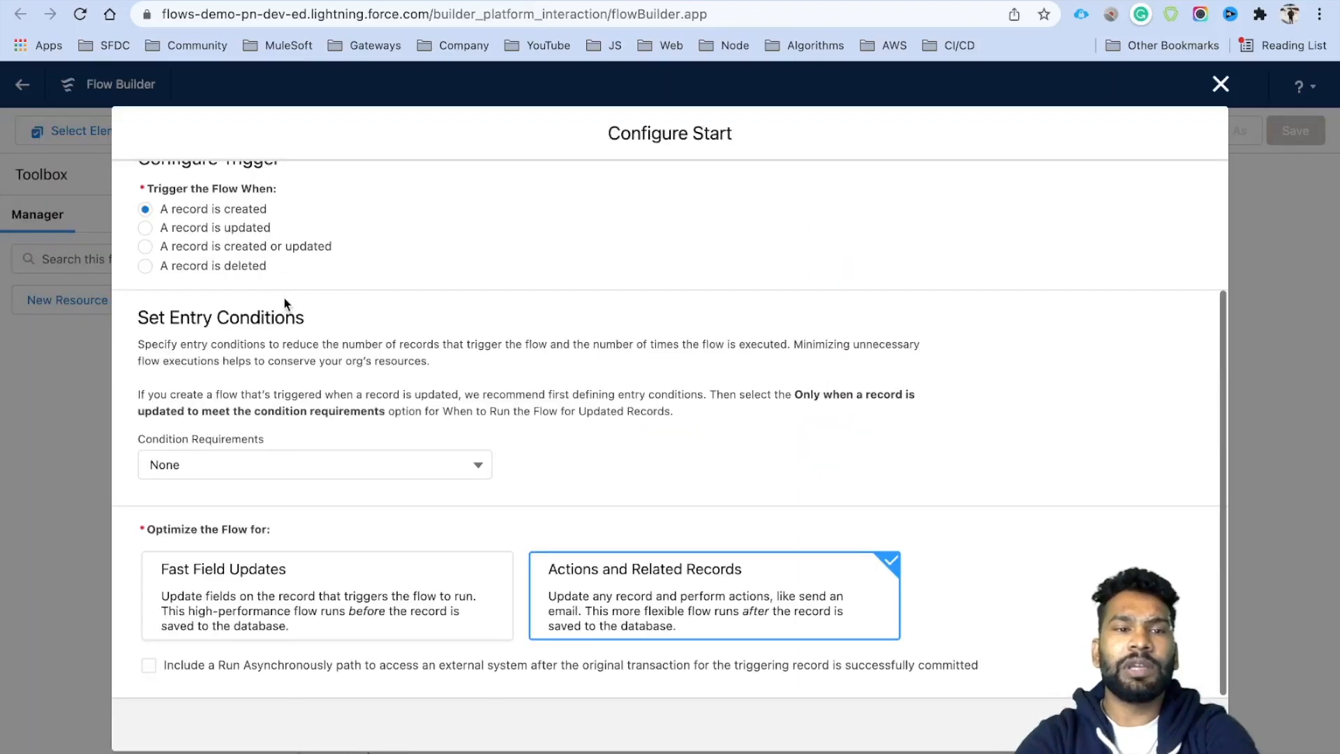
Trigger the flow when a record is created or updated, requiring All Conditions.
{"action": "scroll", "coordinate": [361, 293], "scroll_direction": "up", "scroll_amount": 1}
{"action": "left_click", "coordinate": [241, 269]}
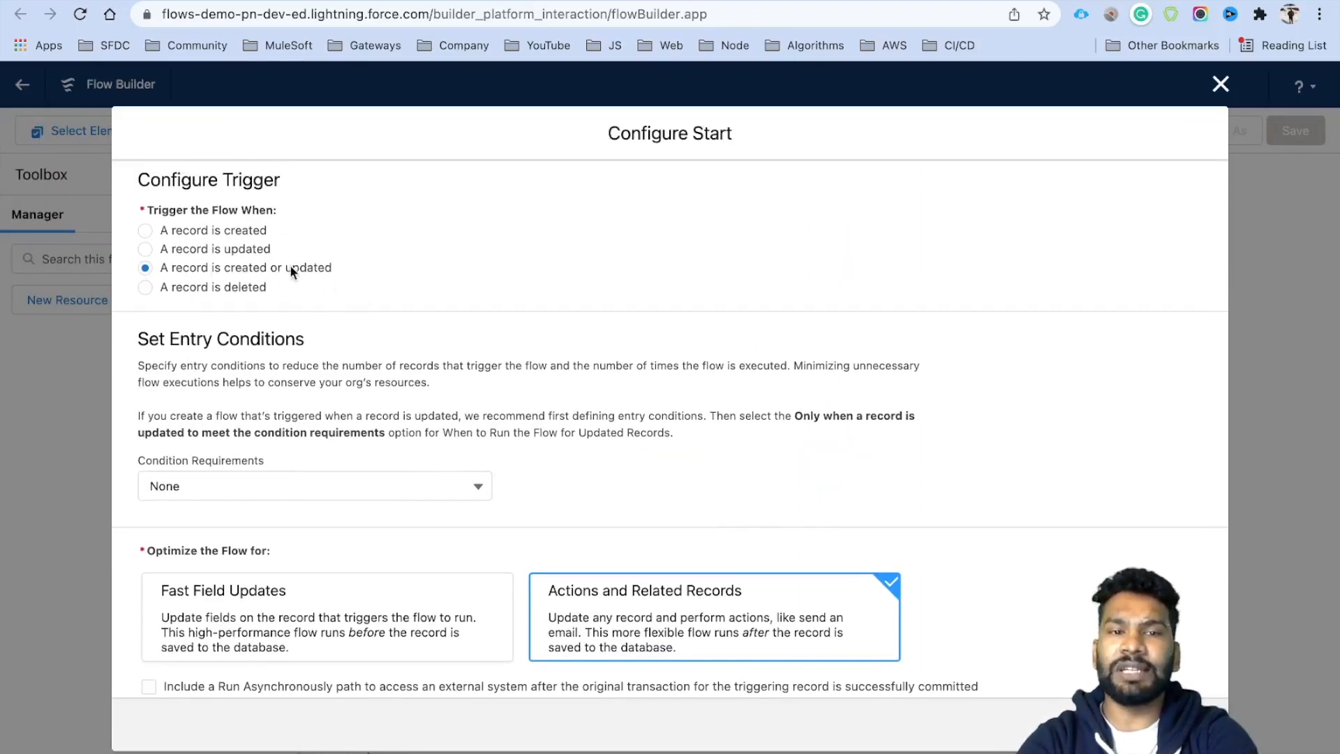
{"action": "scroll", "coordinate": [350, 357], "scroll_direction": "down", "scroll_amount": 1}
{"action": "left_click", "coordinate": [275, 464]}
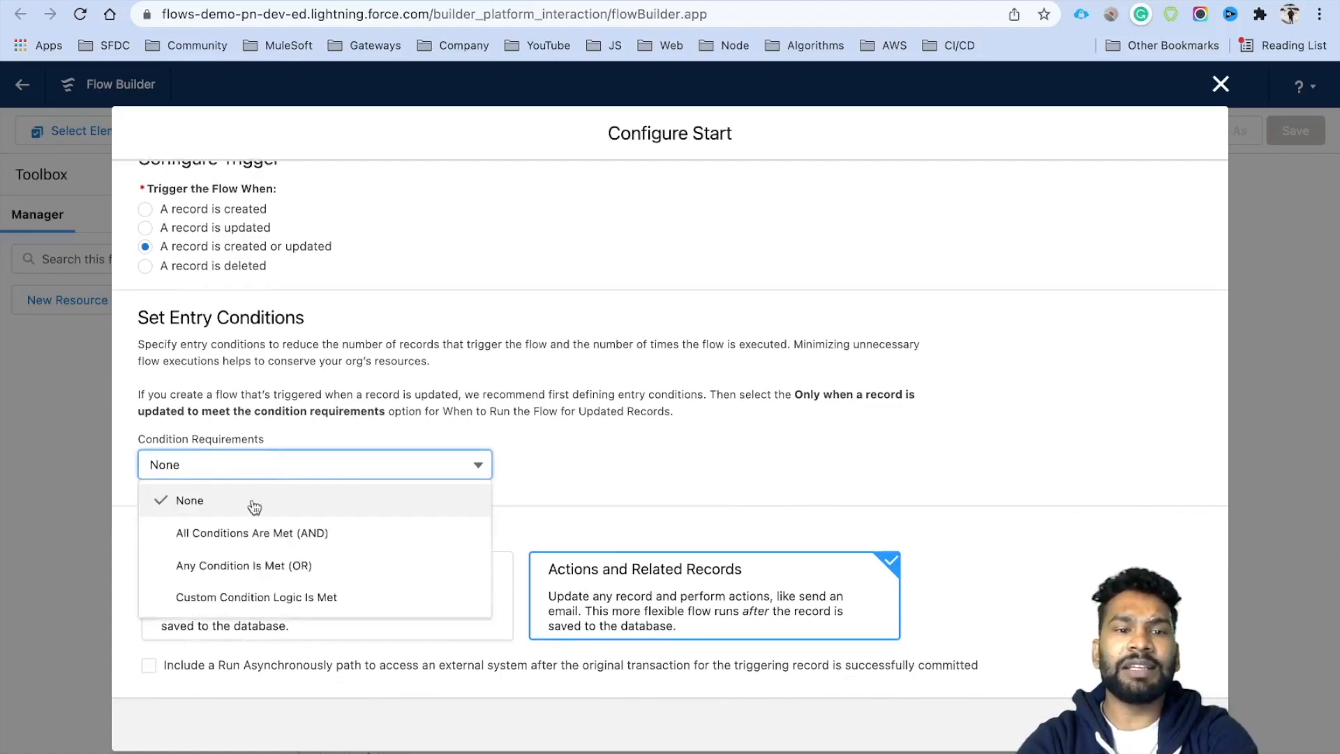
{"action": "left_click", "coordinate": [293, 562]}
{"action": "left_click", "coordinate": [231, 469]}
{"action": "left_click", "coordinate": [242, 533]}
Add condition Primary Opportunity Equals True, running only when updated to meet it.
{"action": "scroll", "coordinate": [242, 534], "scroll_direction": "down", "scroll_amount": 3}
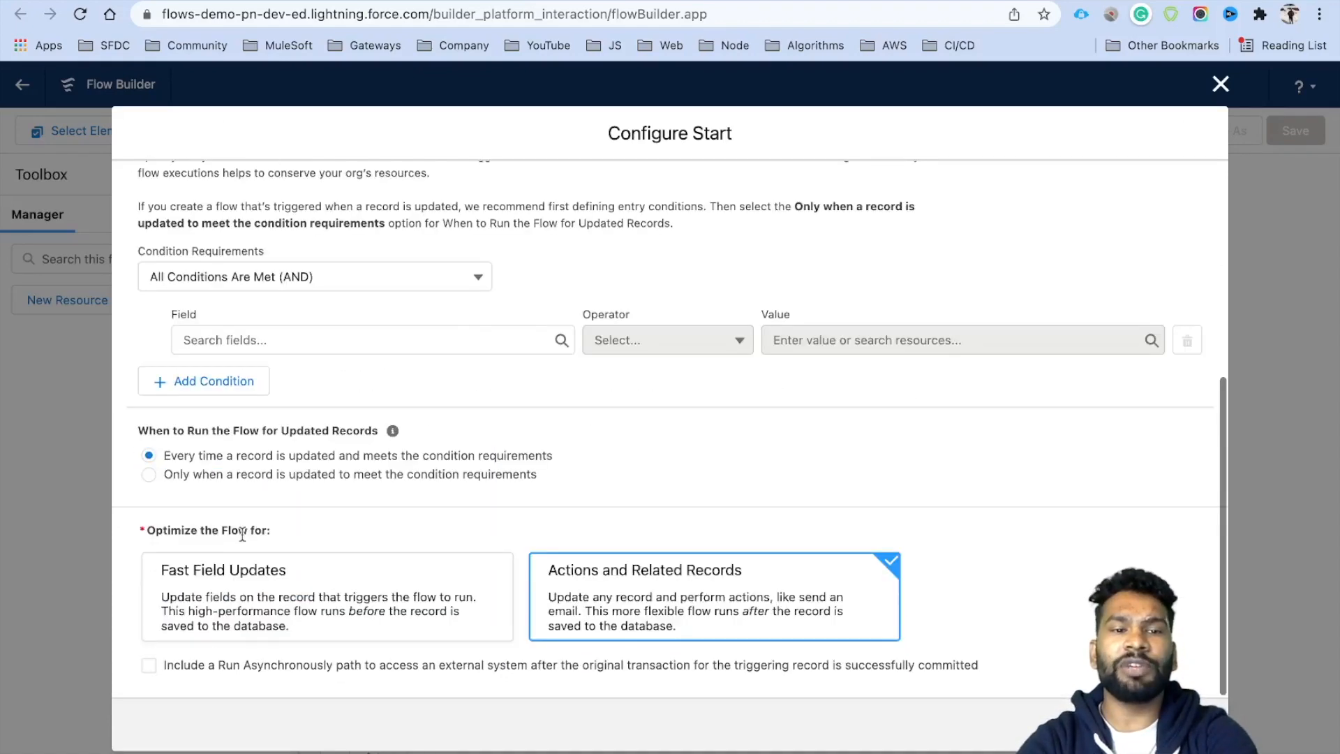
{"action": "left_click", "coordinate": [285, 341]}
{"action": "type", "text": "Prima"}
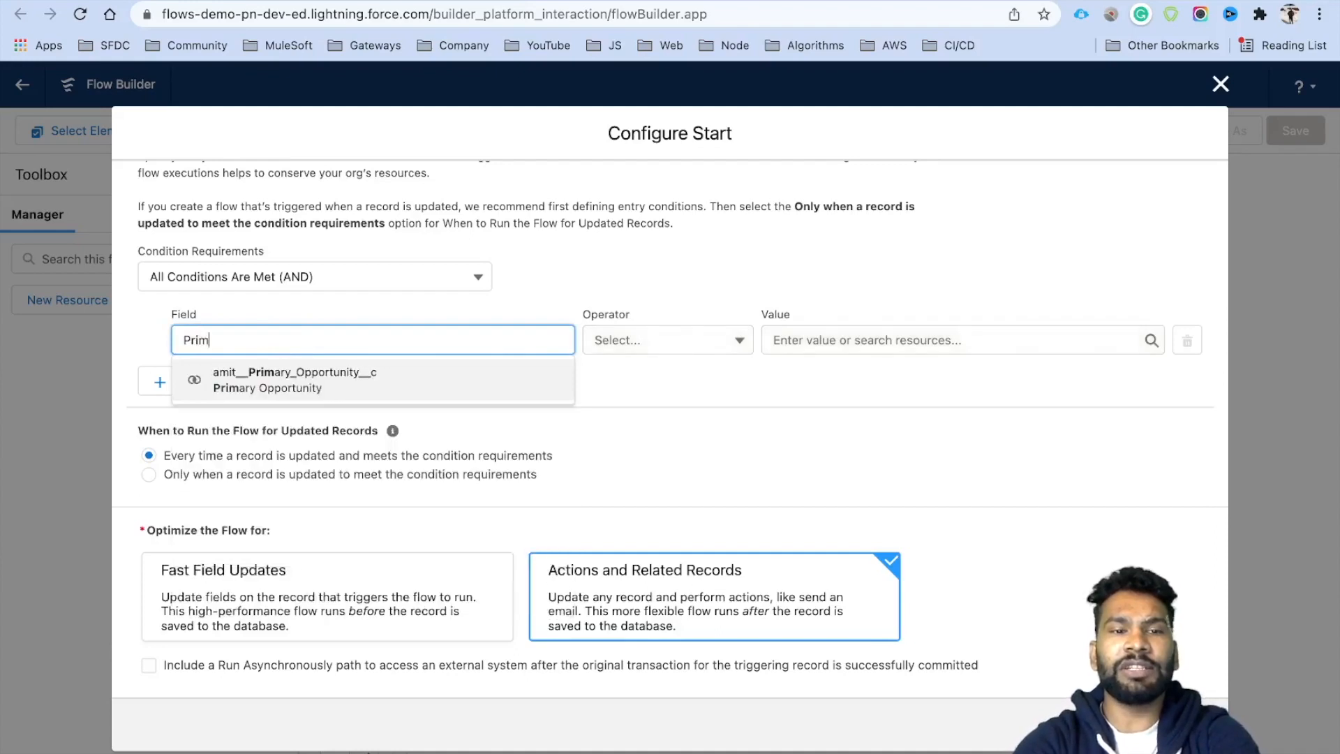
{"action": "left_click", "coordinate": [344, 380]}
{"action": "left_click", "coordinate": [784, 340]}
{"action": "type", "text": "Tr"}
{"action": "left_click", "coordinate": [846, 410]}
{"action": "left_click", "coordinate": [482, 362]}
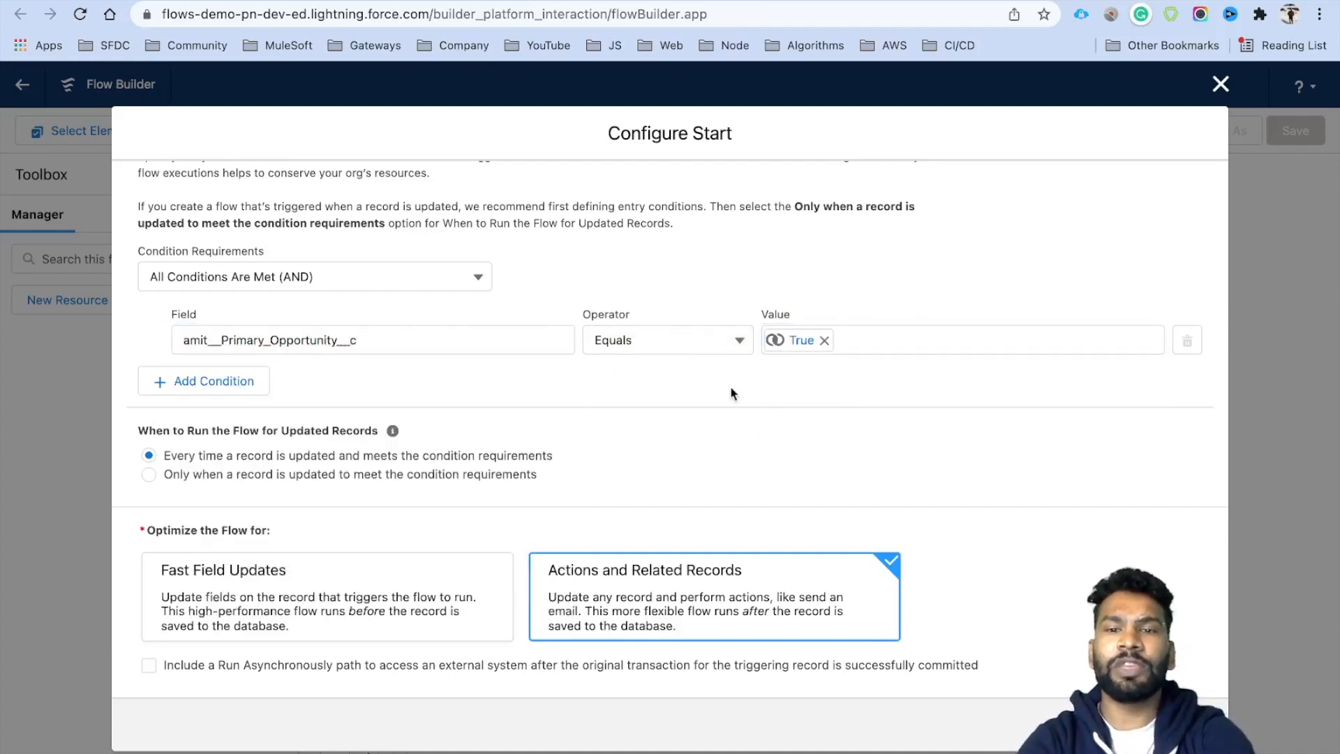
{"action": "left_click", "coordinate": [169, 476]}
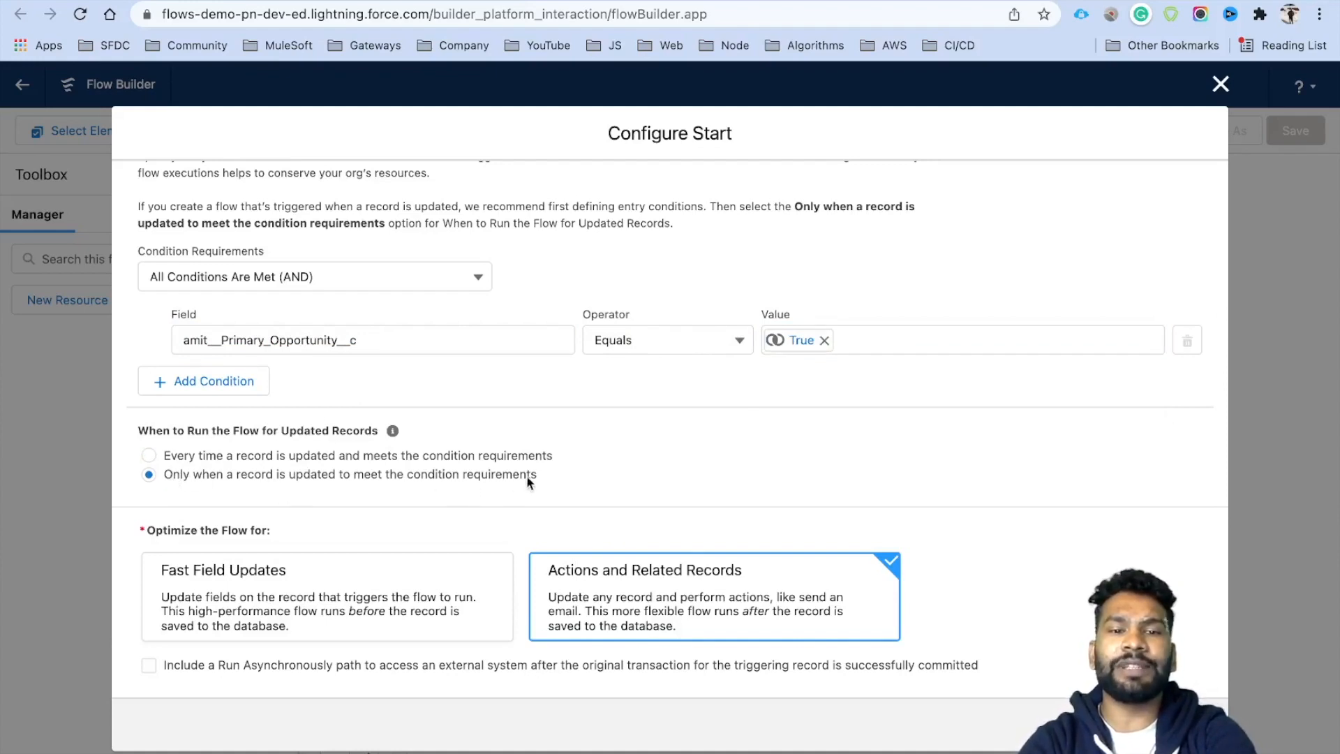
{"action": "left_click_drag", "start_coordinate": [537, 476], "coordinate": [162, 471]}
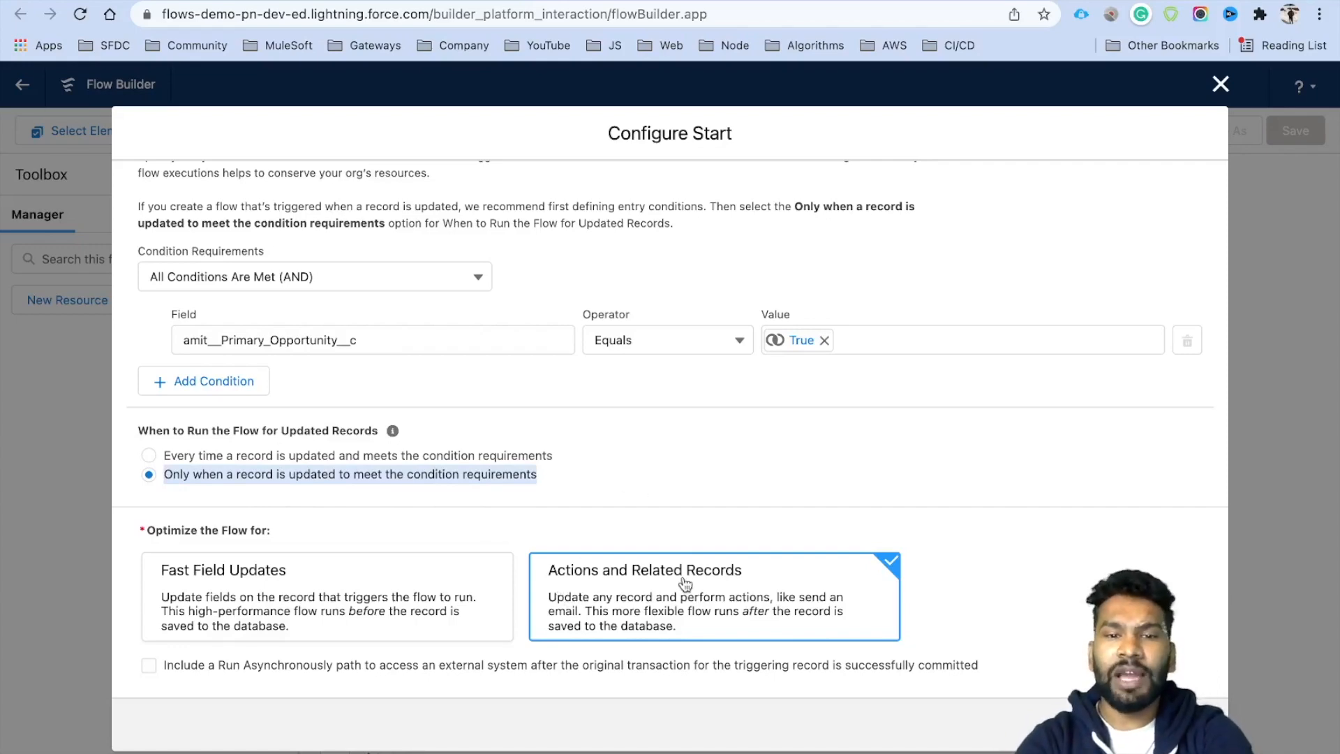
{"action": "left_click", "coordinate": [1188, 725]}
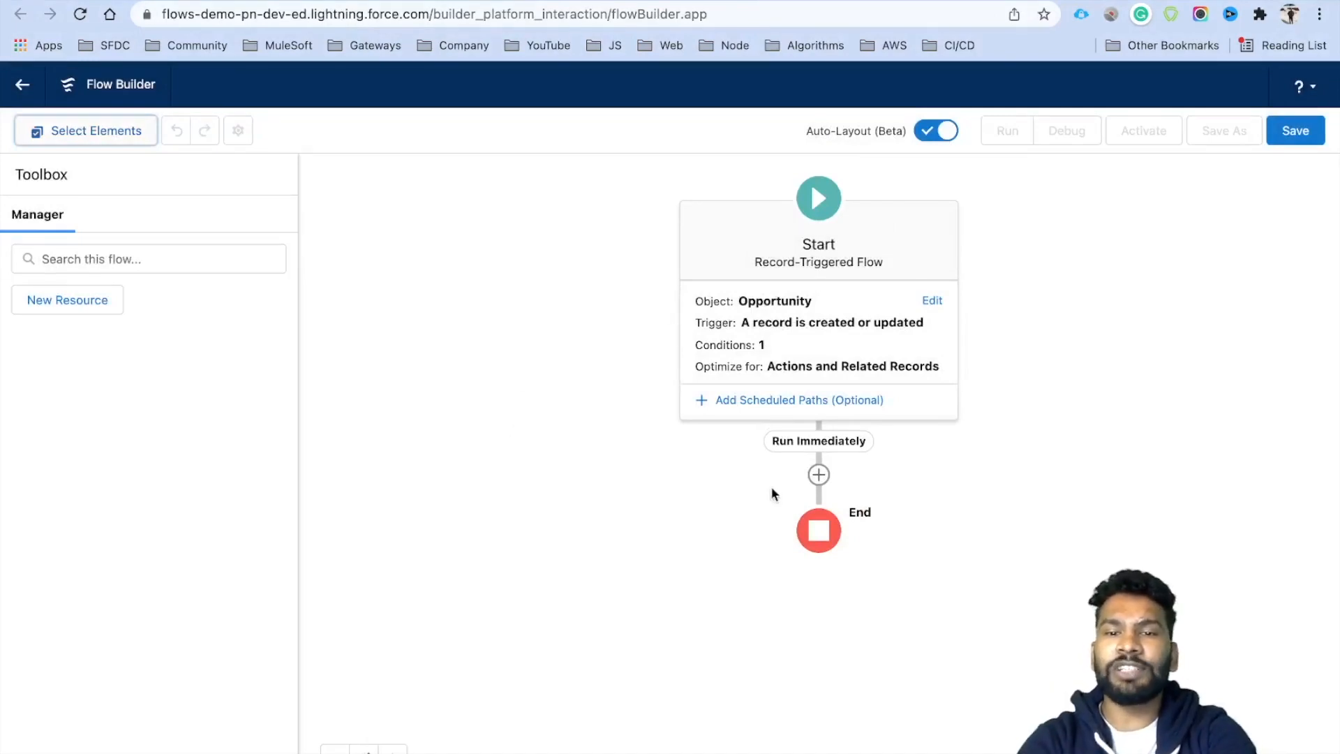
Add a Decision after Start labelled 'Check if Opportunity is related to an Account'.
{"action": "left_click", "coordinate": [818, 475]}
{"action": "scroll", "coordinate": [780, 524], "scroll_direction": "down", "scroll_amount": 2}
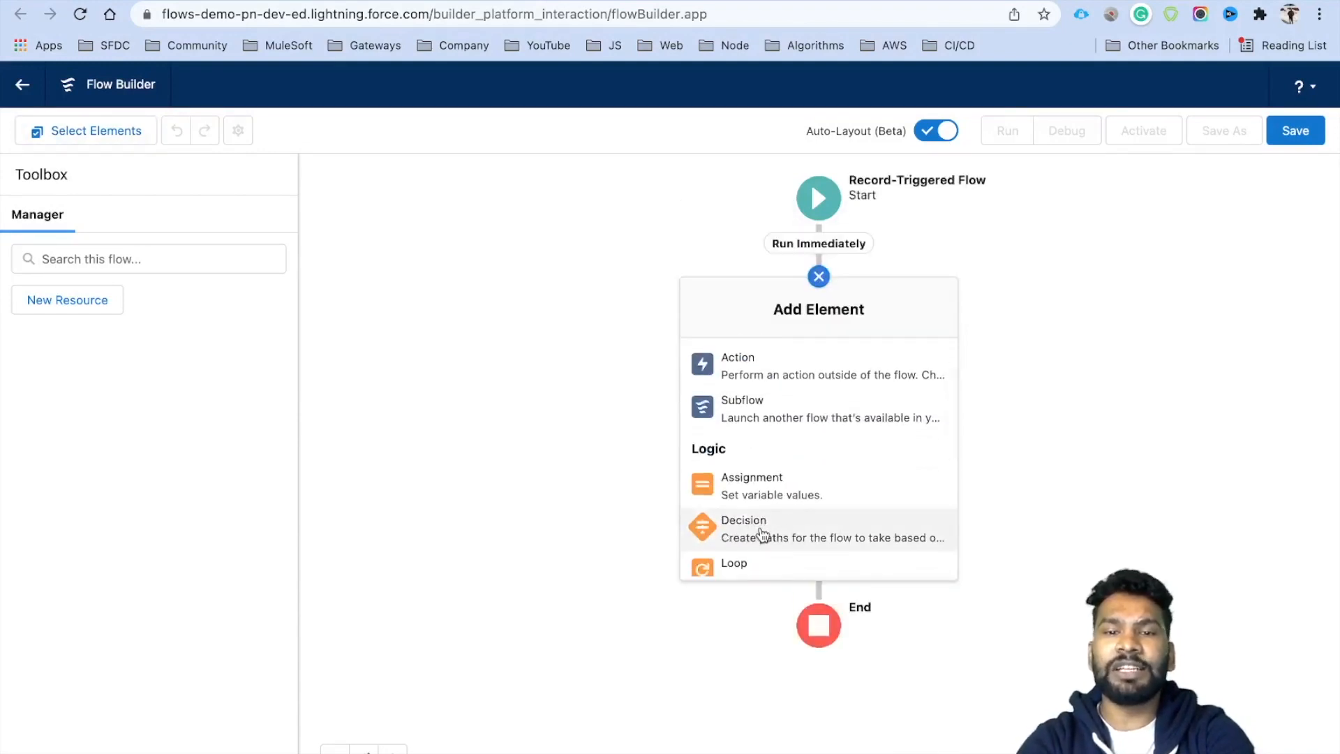
{"action": "left_click", "coordinate": [762, 534]}
{"action": "left_click", "coordinate": [302, 203]}
{"action": "type", "text": "Check if Opportun"}
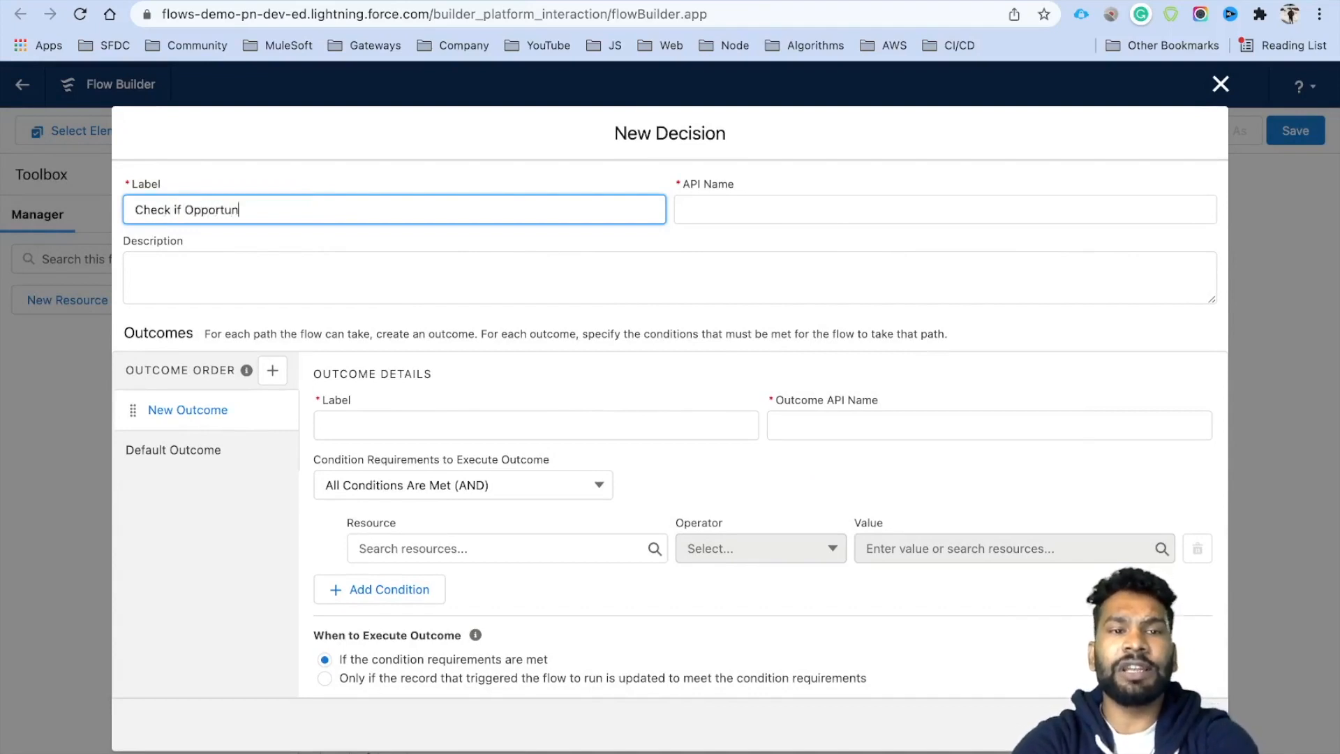
{"action": "type", "text": "ity is related to an Account"}
{"action": "key", "text": "Tab"}
{"action": "left_click_drag", "start_coordinate": [496, 209], "coordinate": [130, 210]}
Name the decision's first outcome 'Account is Not Null'.
{"action": "left_click", "coordinate": [389, 427]}
{"action": "type", "text": "Related"}
{"action": "key", "text": "BackSpace"}
{"action": "key", "text": "BackSpace"}
{"action": "key", "text": "BackSpace"}
{"action": "key", "text": "BackSpace"}
{"action": "key", "text": "BackSpace"}
{"action": "key", "text": "BackSpace"}
{"action": "key", "text": "BackSpace"}
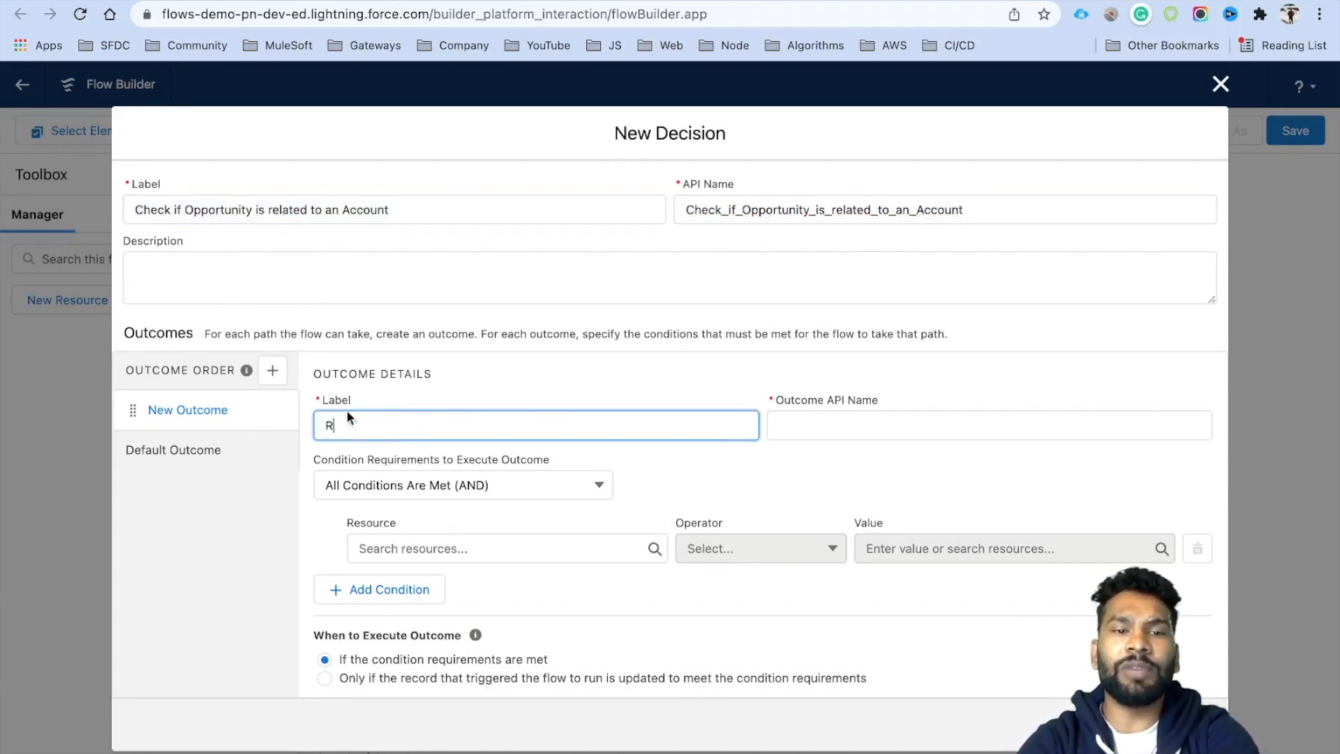
{"action": "type", "text": "Accpunt"}
{"action": "key", "text": "BackSpace"}
{"action": "key", "text": "BackSpace"}
{"action": "key", "text": "BackSpace"}
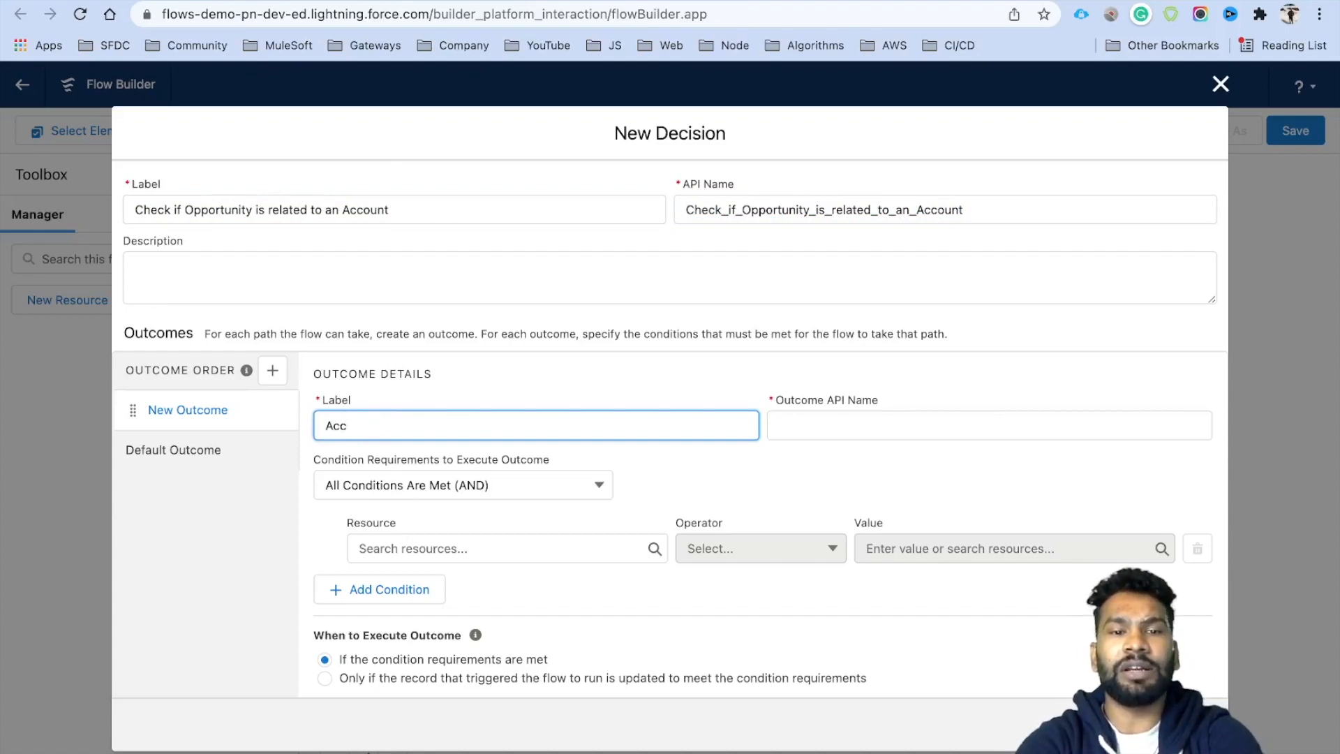
{"action": "type", "text": "unt is Not Null"}
Set the outcome condition to $Record.AccountId Is Null False and save the decision.
{"action": "left_click", "coordinate": [417, 551]}
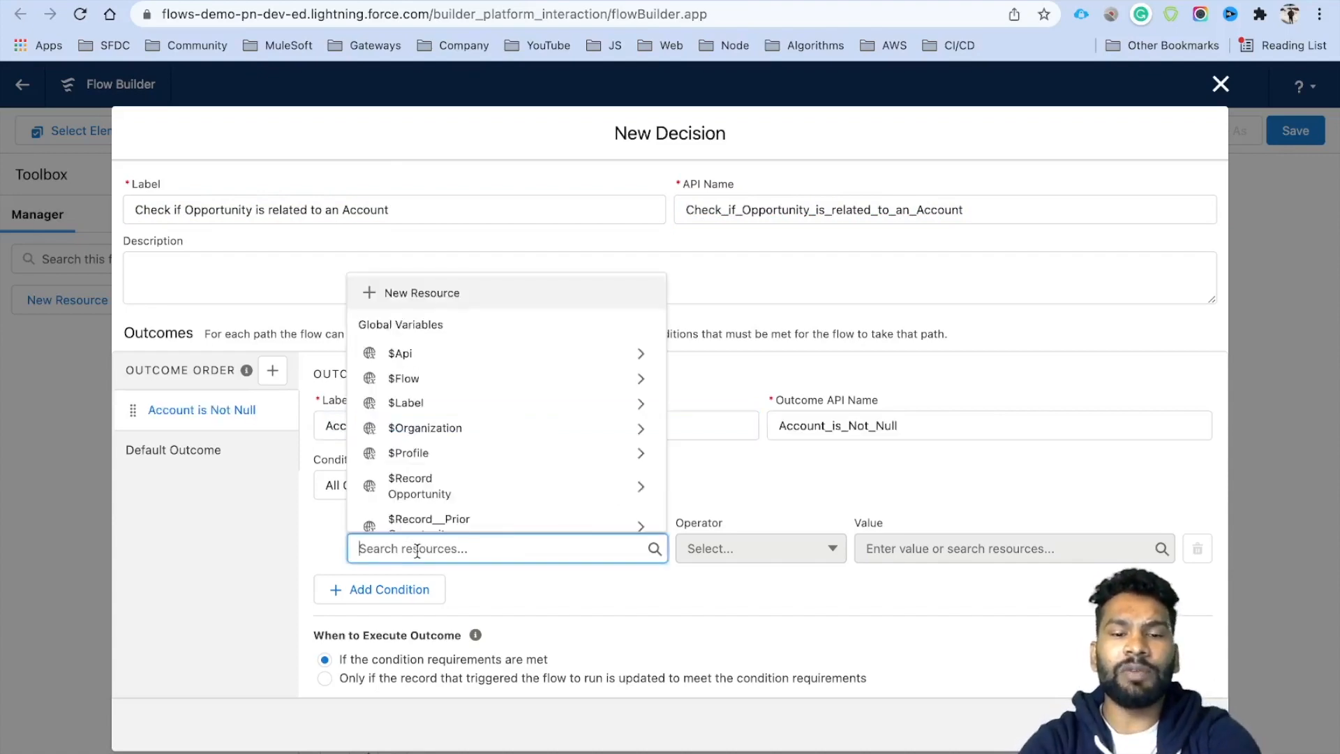
{"action": "type", "text": "Rec"}
{"action": "left_click", "coordinate": [420, 472]}
{"action": "type", "text": "Acc"}
{"action": "left_click", "coordinate": [440, 508]}
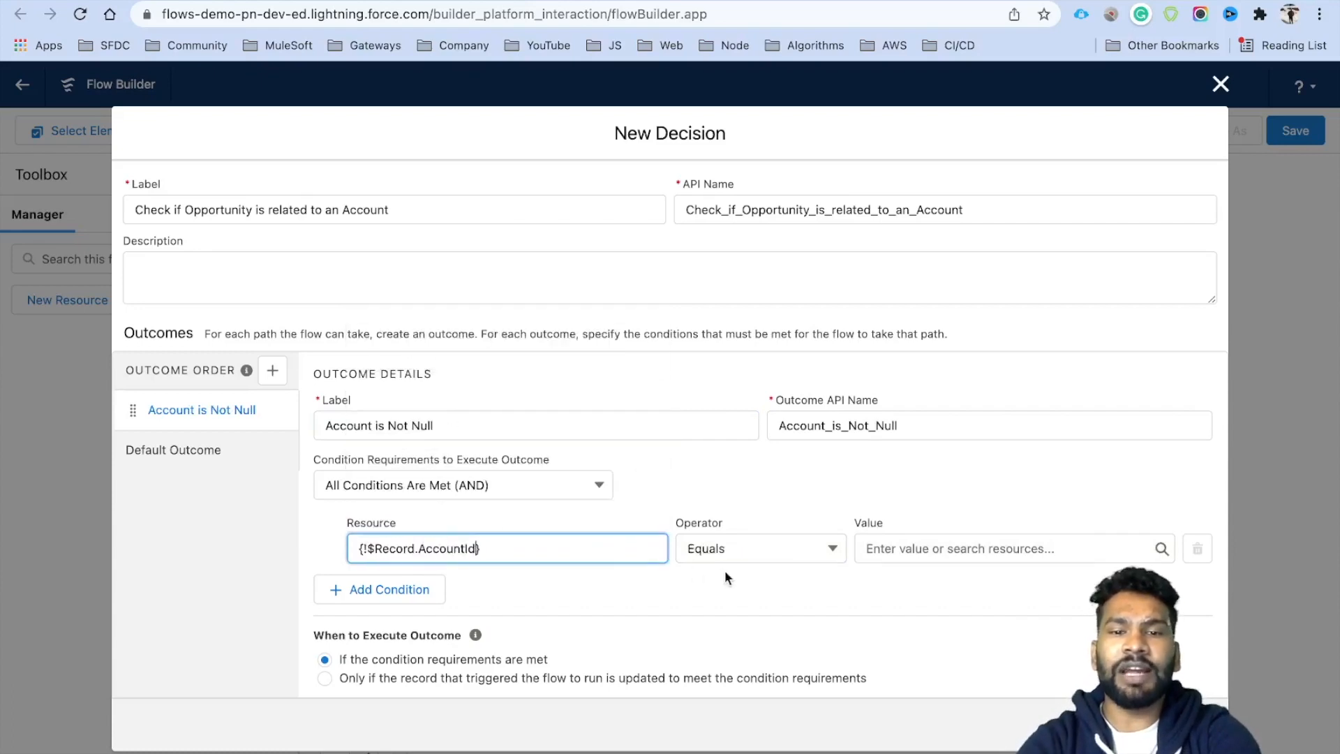
{"action": "left_click", "coordinate": [759, 548]}
{"action": "left_click", "coordinate": [730, 455]}
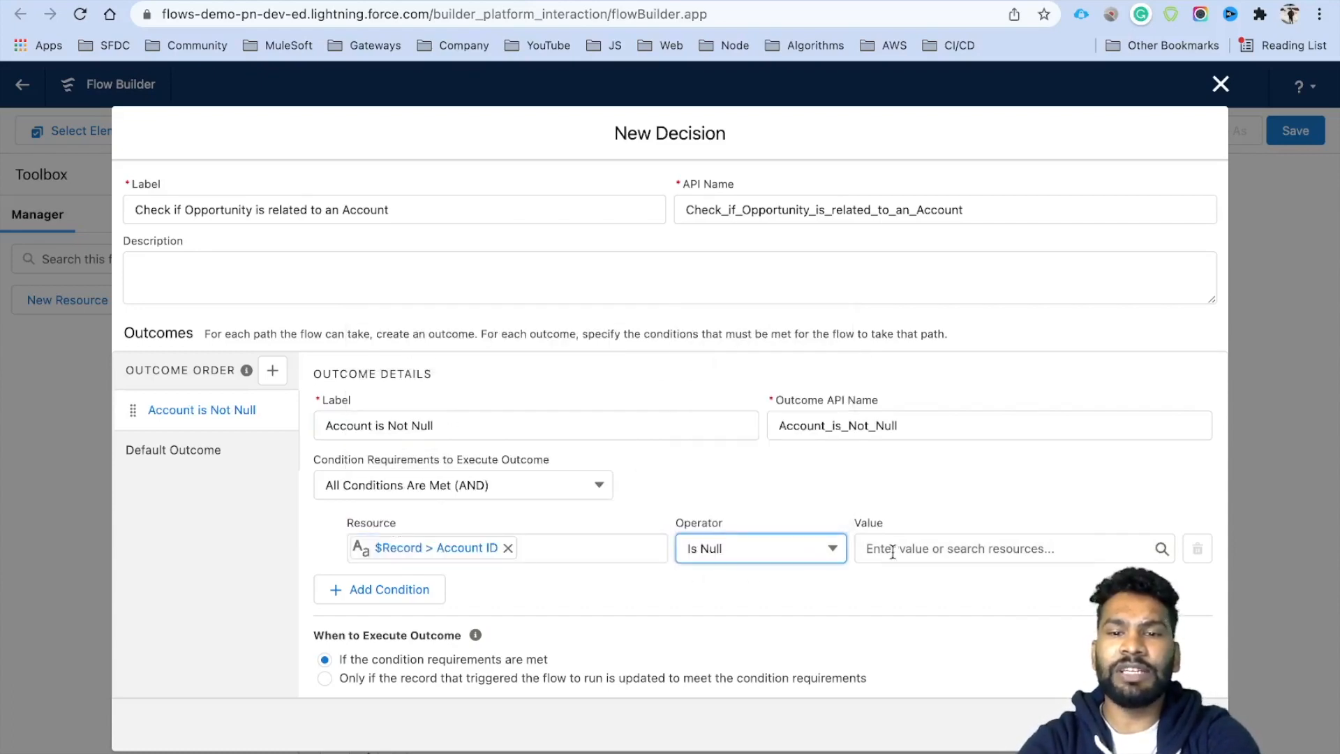
{"action": "left_click", "coordinate": [892, 551]}
{"action": "type", "text": "Fal"}
{"action": "left_click", "coordinate": [943, 516]}
{"action": "left_click", "coordinate": [802, 482]}
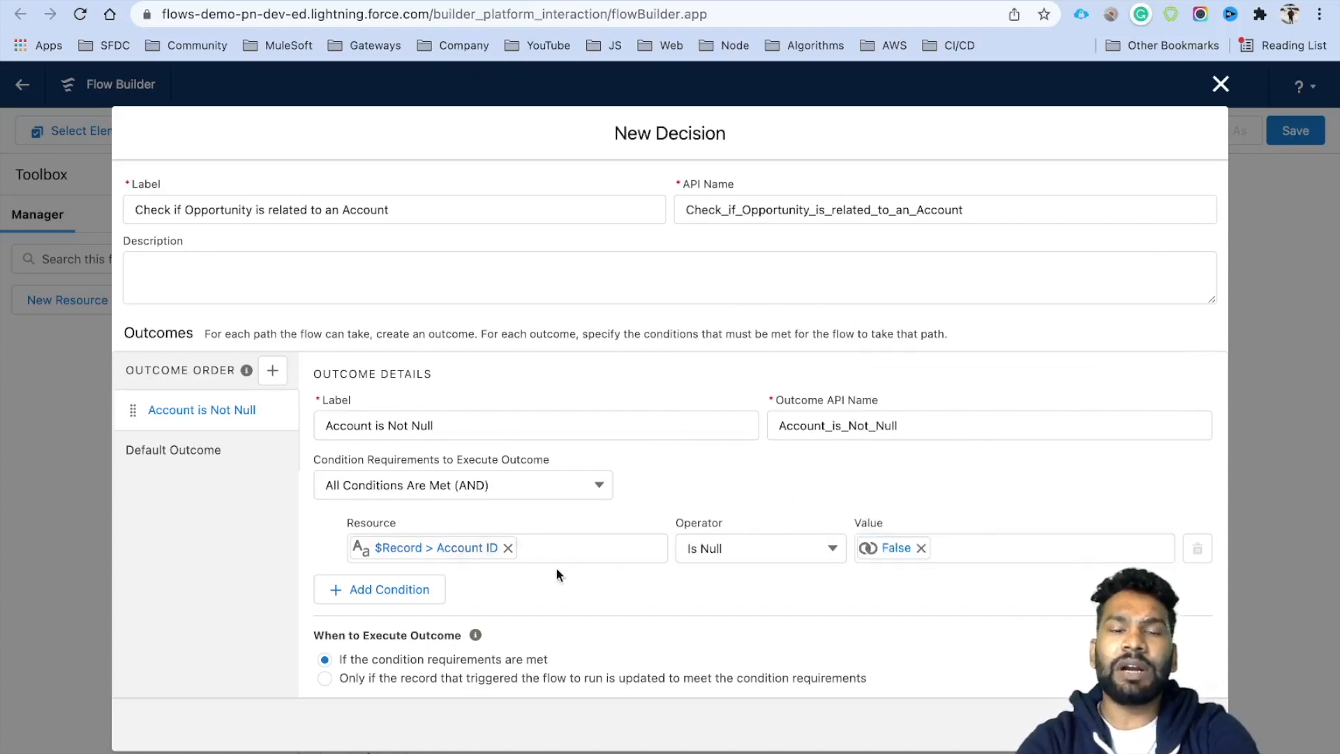
{"action": "scroll", "coordinate": [592, 575], "scroll_direction": "down", "scroll_amount": 1}
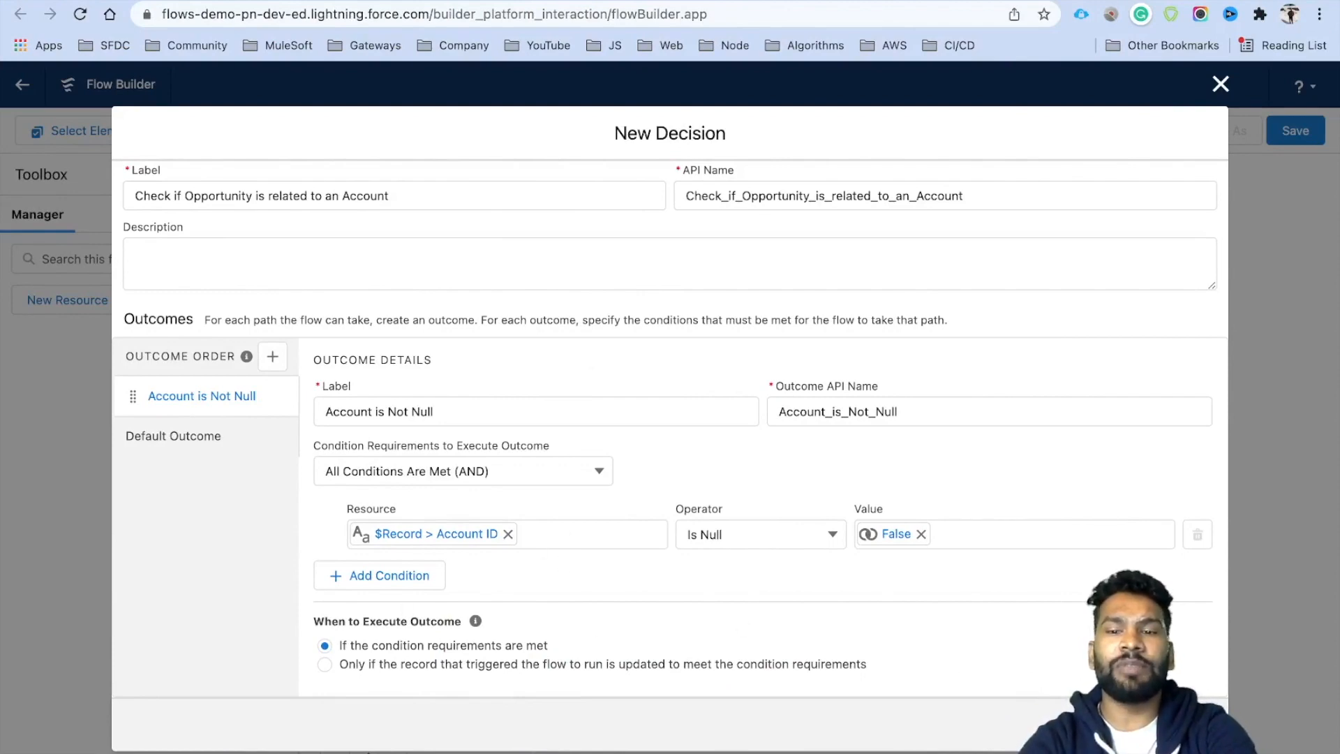
{"action": "left_click", "coordinate": [1191, 725]}
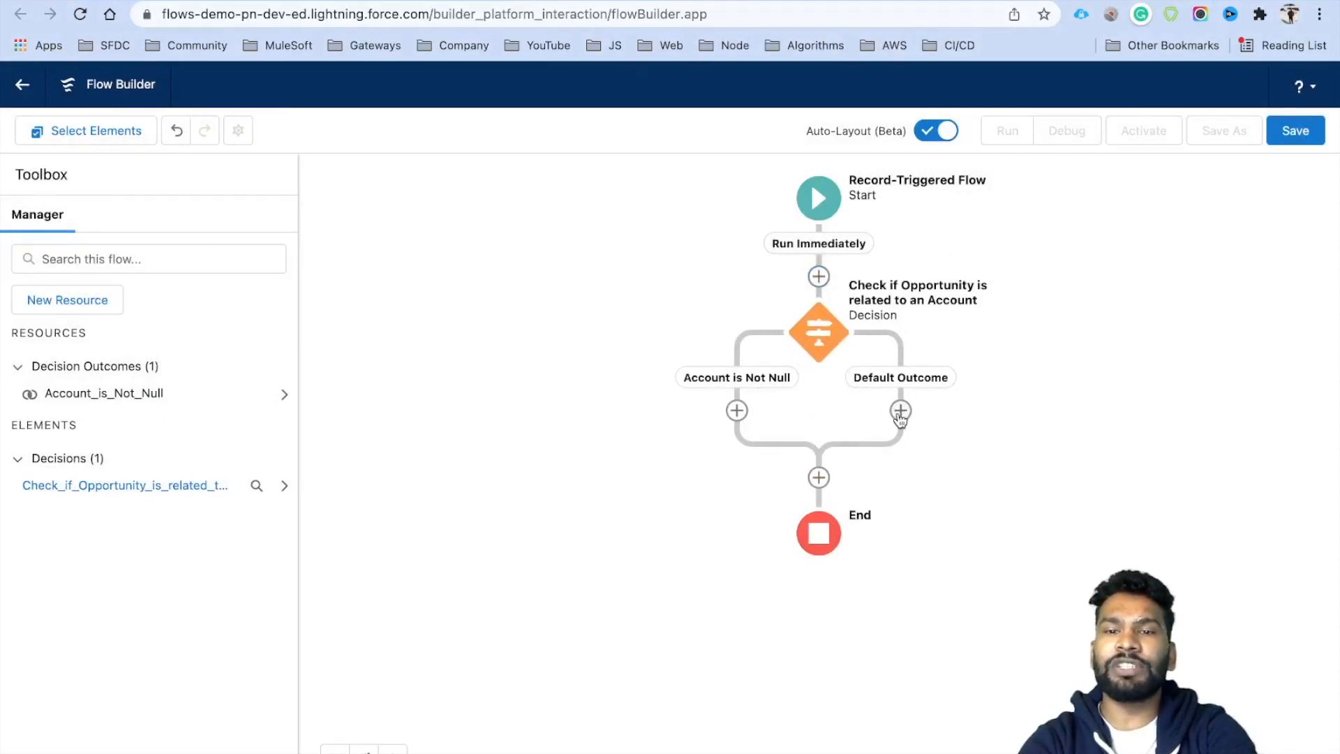
End the flow on the Default Outcome branch.
{"action": "left_click", "coordinate": [900, 411]}
{"action": "scroll", "coordinate": [876, 585], "scroll_direction": "down", "scroll_amount": 5}
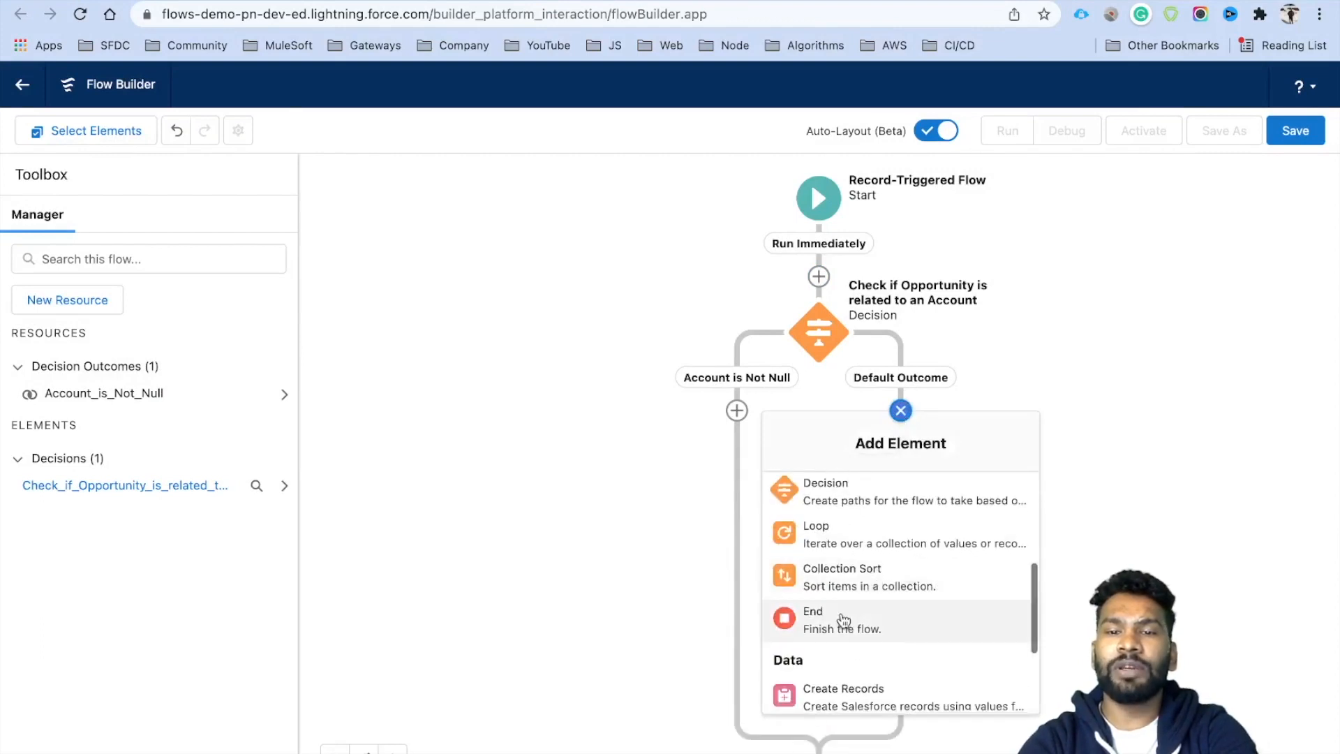
{"action": "left_click", "coordinate": [845, 630]}
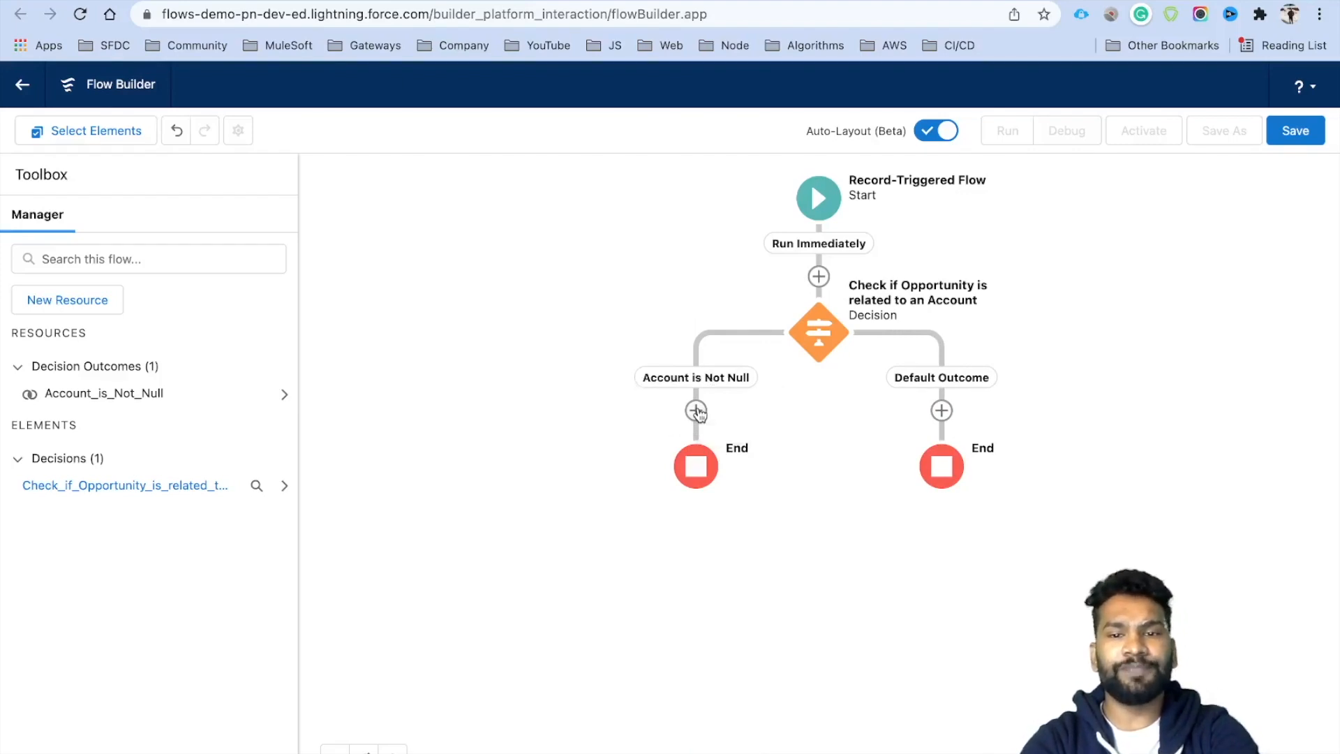
Add a Get Records element to the Account is Not Null branch.
{"action": "left_click", "coordinate": [696, 411]}
{"action": "scroll", "coordinate": [690, 592], "scroll_direction": "down", "scroll_amount": 1}
{"action": "scroll", "coordinate": [690, 591], "scroll_direction": "down", "scroll_amount": 3}
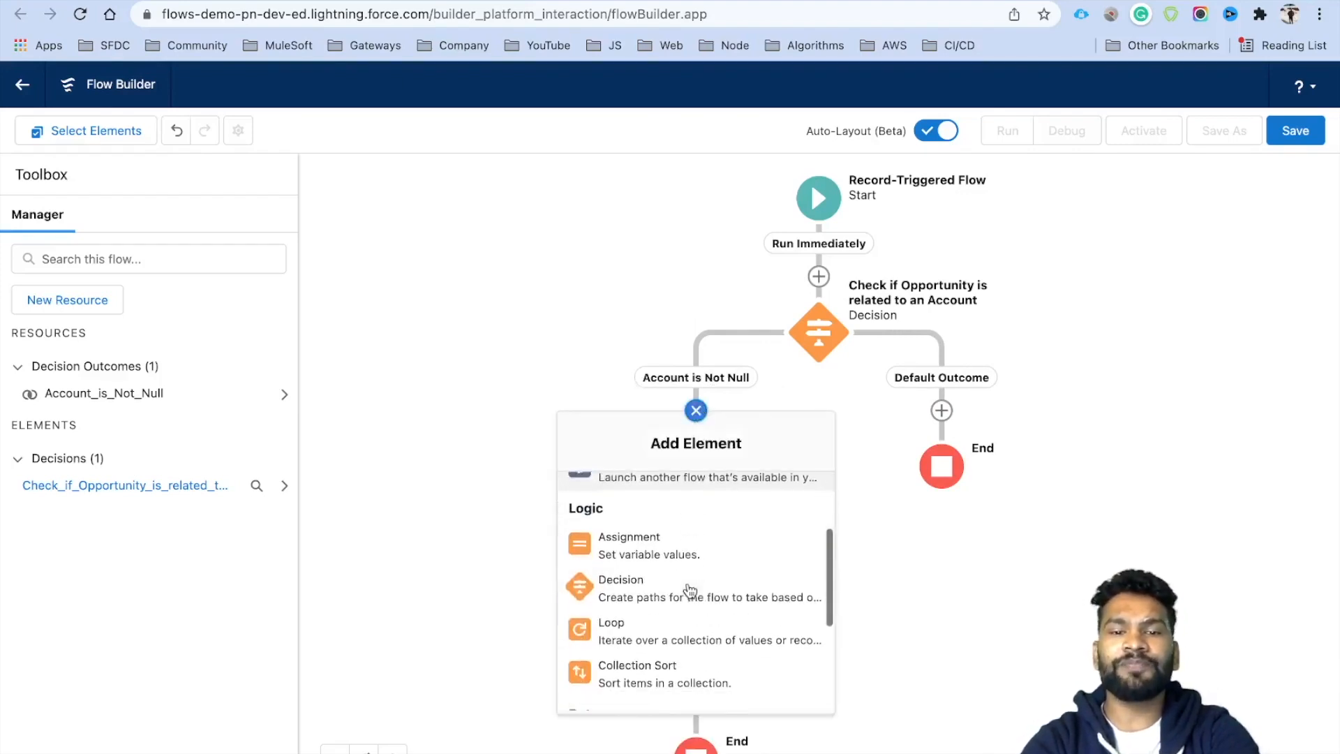
{"action": "scroll", "coordinate": [676, 641], "scroll_direction": "down", "scroll_amount": 1}
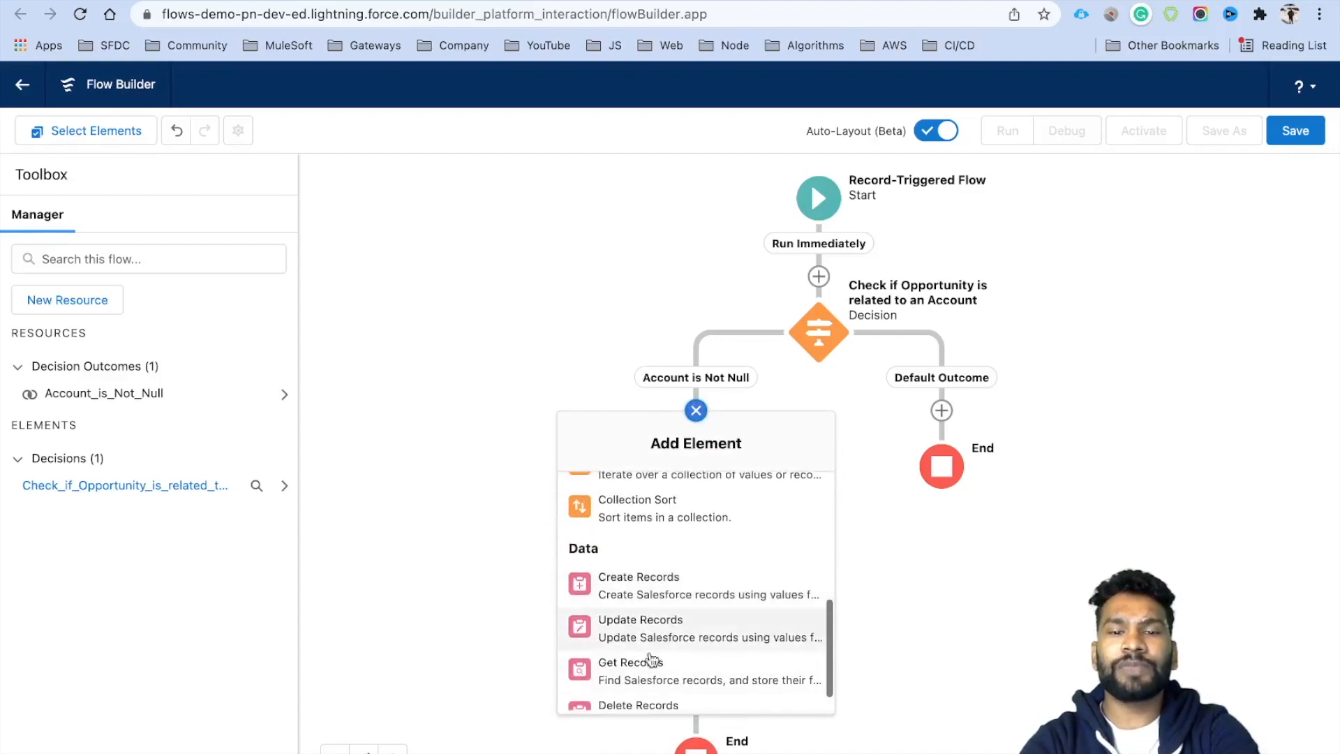
{"action": "left_click", "coordinate": [676, 666]}
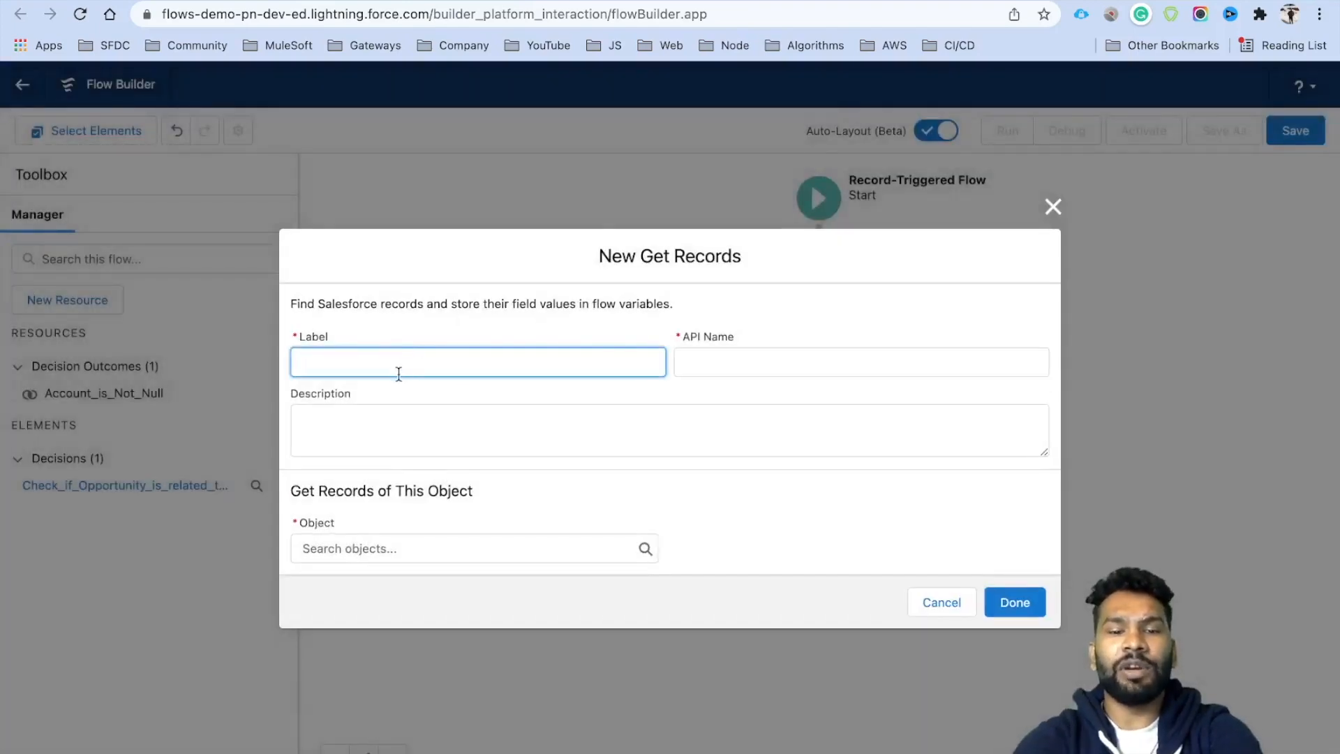
Label the Get Records 'Query All Related Opportunities' and set its object to Opportunity.
{"action": "type", "text": "All Related Opportunities"}
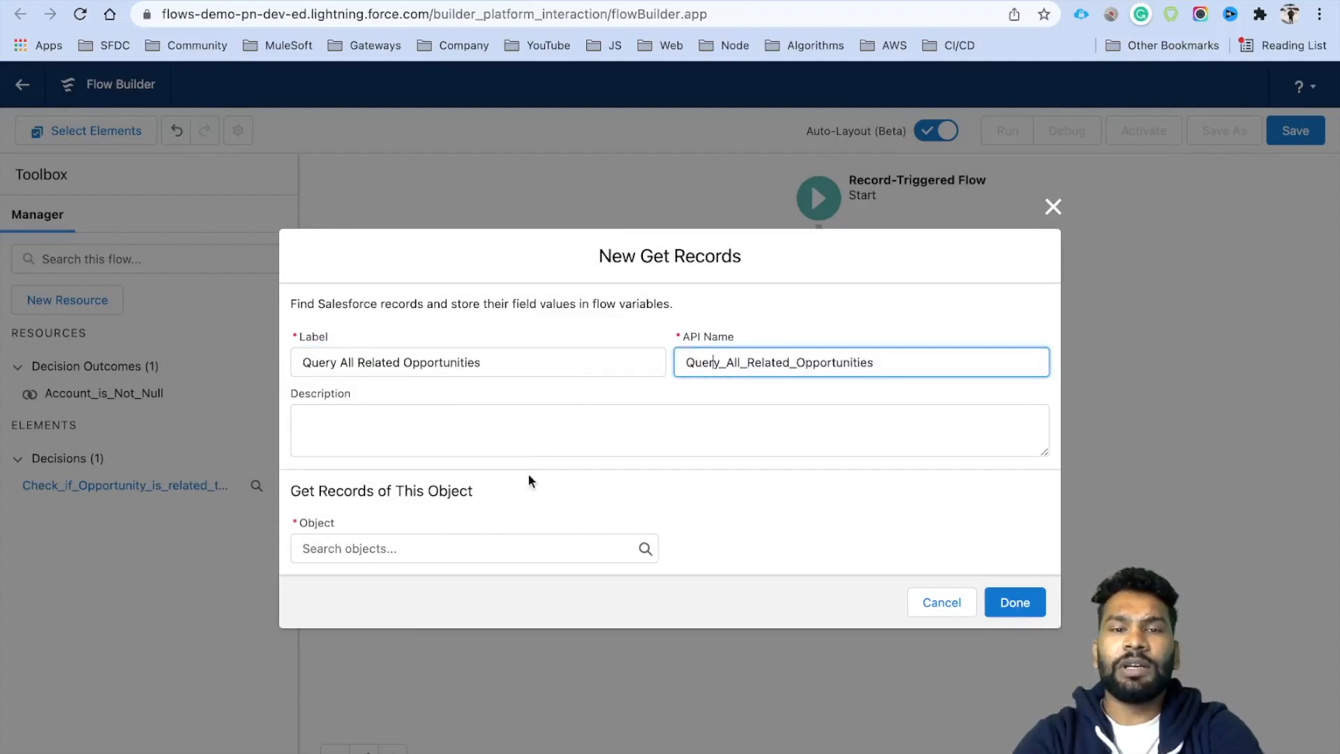
{"action": "left_click", "coordinate": [424, 548]}
{"action": "type", "text": "Oppo"}
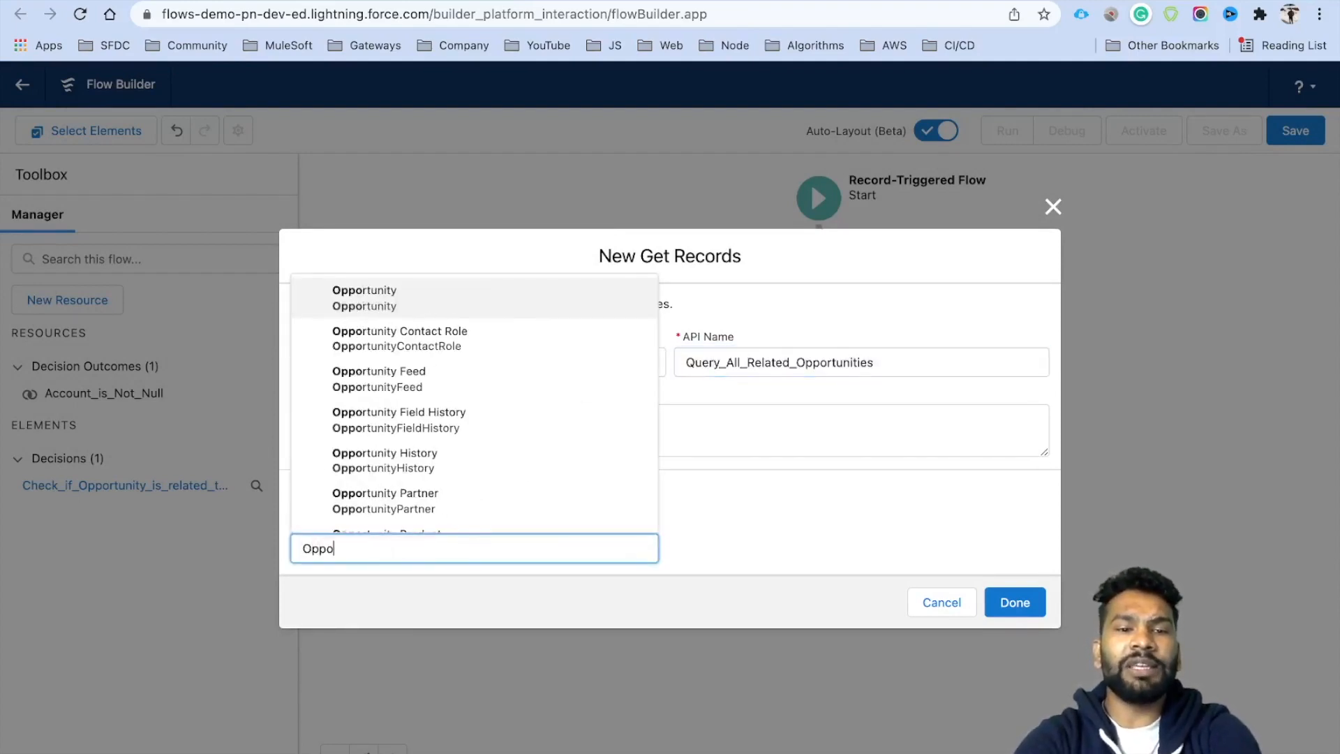
{"action": "left_click", "coordinate": [408, 269]}
{"action": "left_click", "coordinate": [365, 539]}
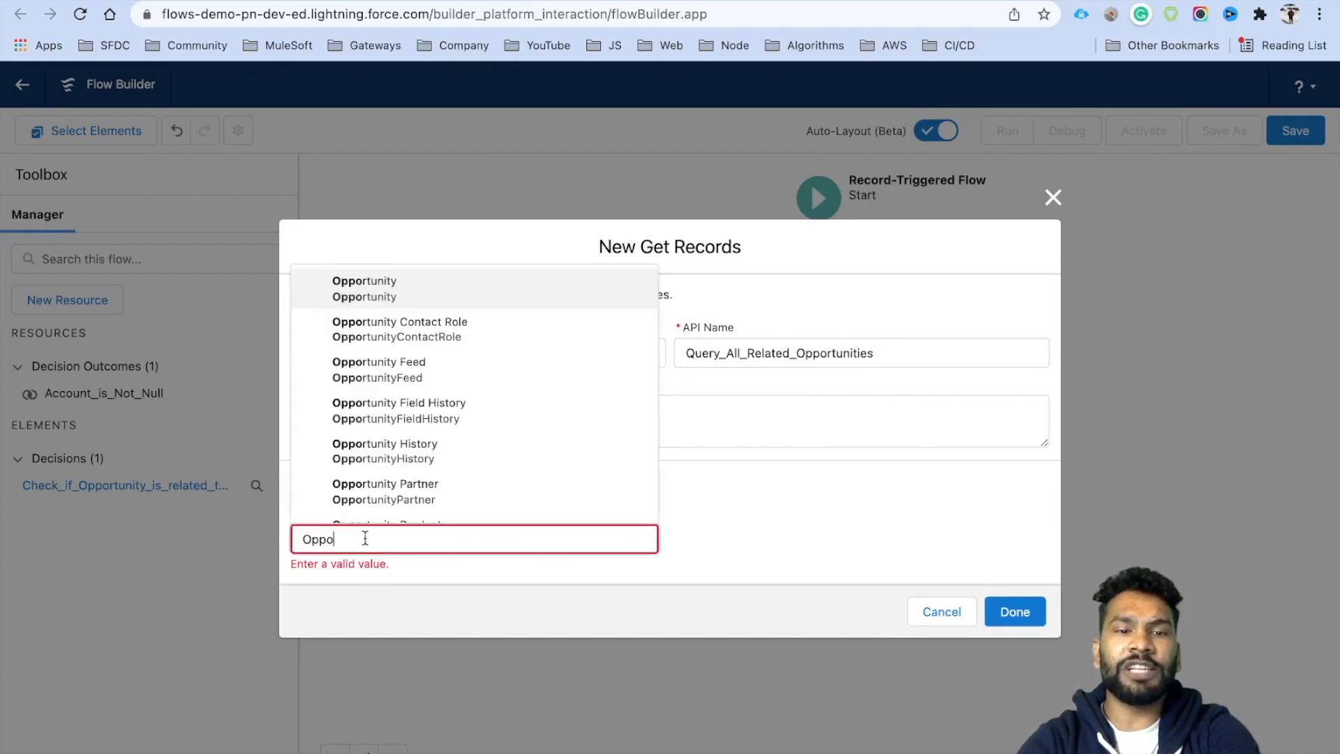
{"action": "left_click", "coordinate": [395, 294]}
Filter where AccountId equals $Record.AccountId.
{"action": "scroll", "coordinate": [469, 447], "scroll_direction": "down", "scroll_amount": 3}
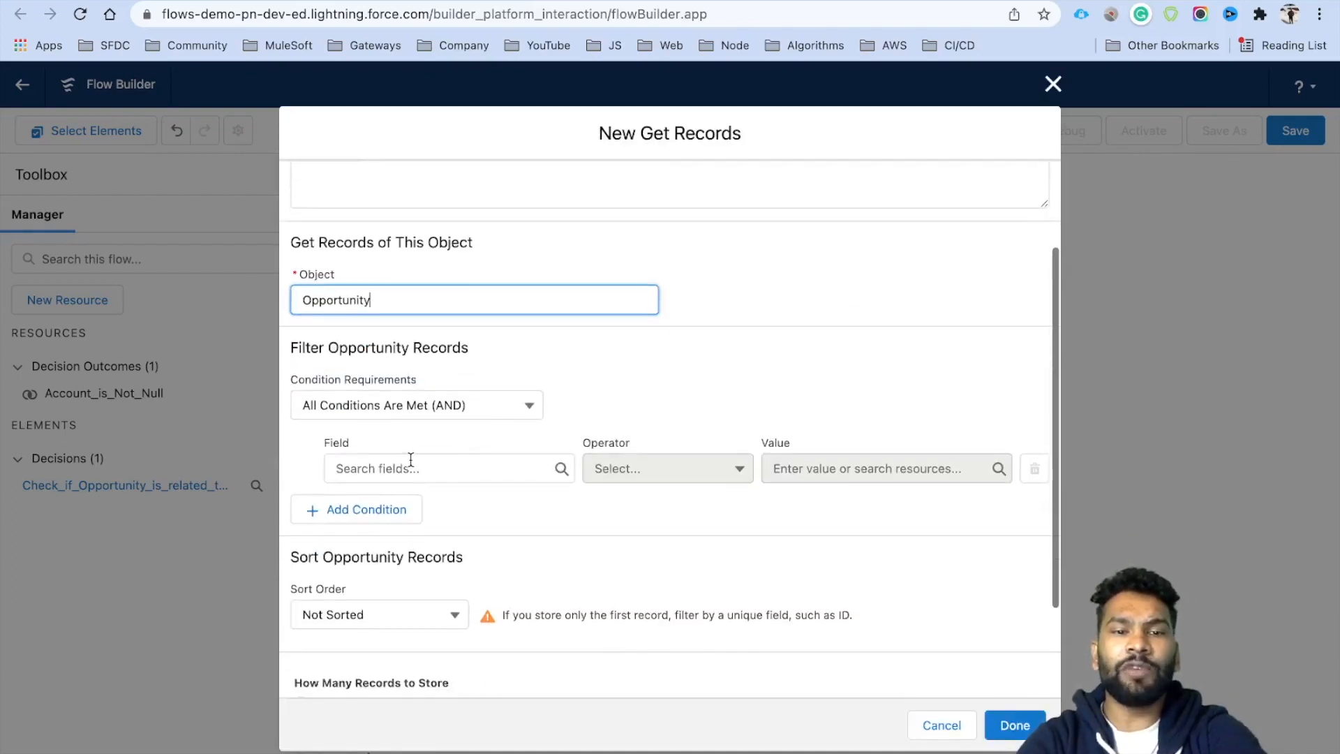
{"action": "left_click", "coordinate": [410, 467]}
{"action": "type", "text": "Acc"}
{"action": "left_click", "coordinate": [410, 518]}
{"action": "left_click", "coordinate": [776, 468]}
{"action": "type", "text": "Rec"}
{"action": "left_click", "coordinate": [844, 541]}
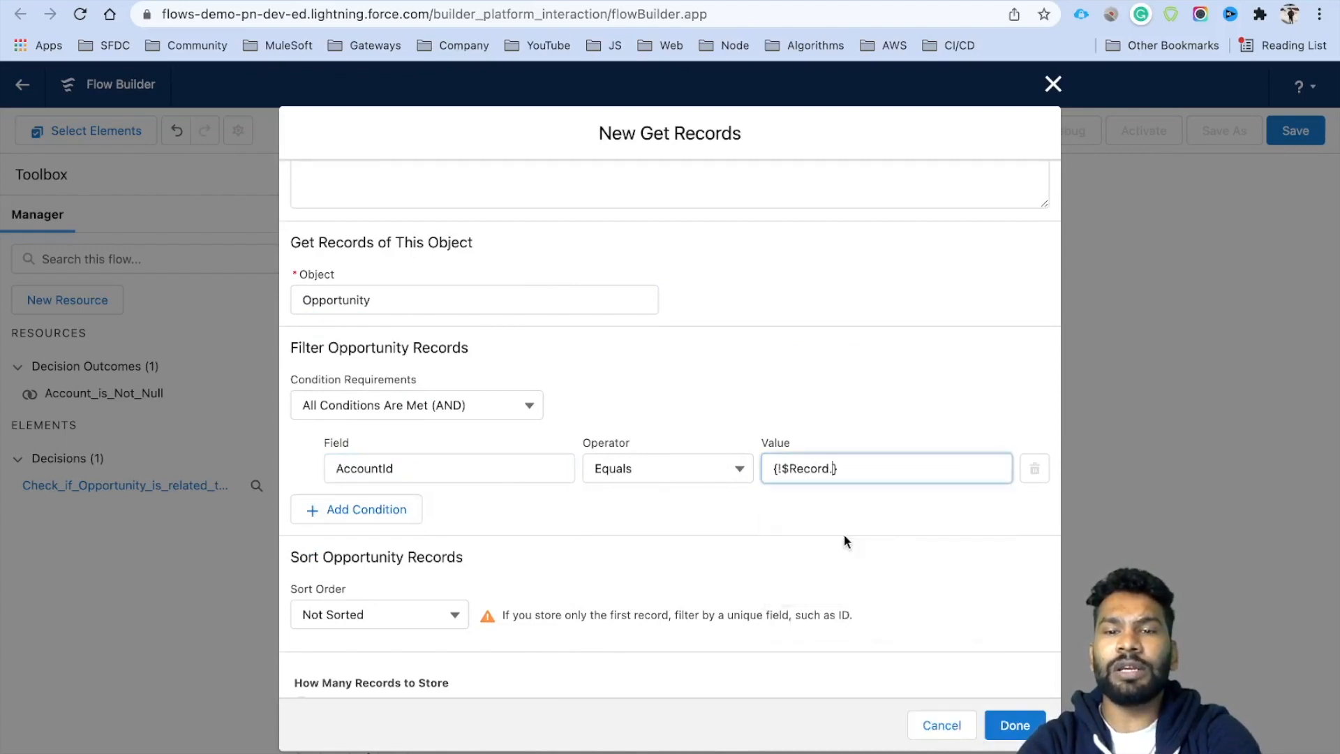
{"action": "type", "text": "Acc"}
{"action": "left_click", "coordinate": [844, 545]}
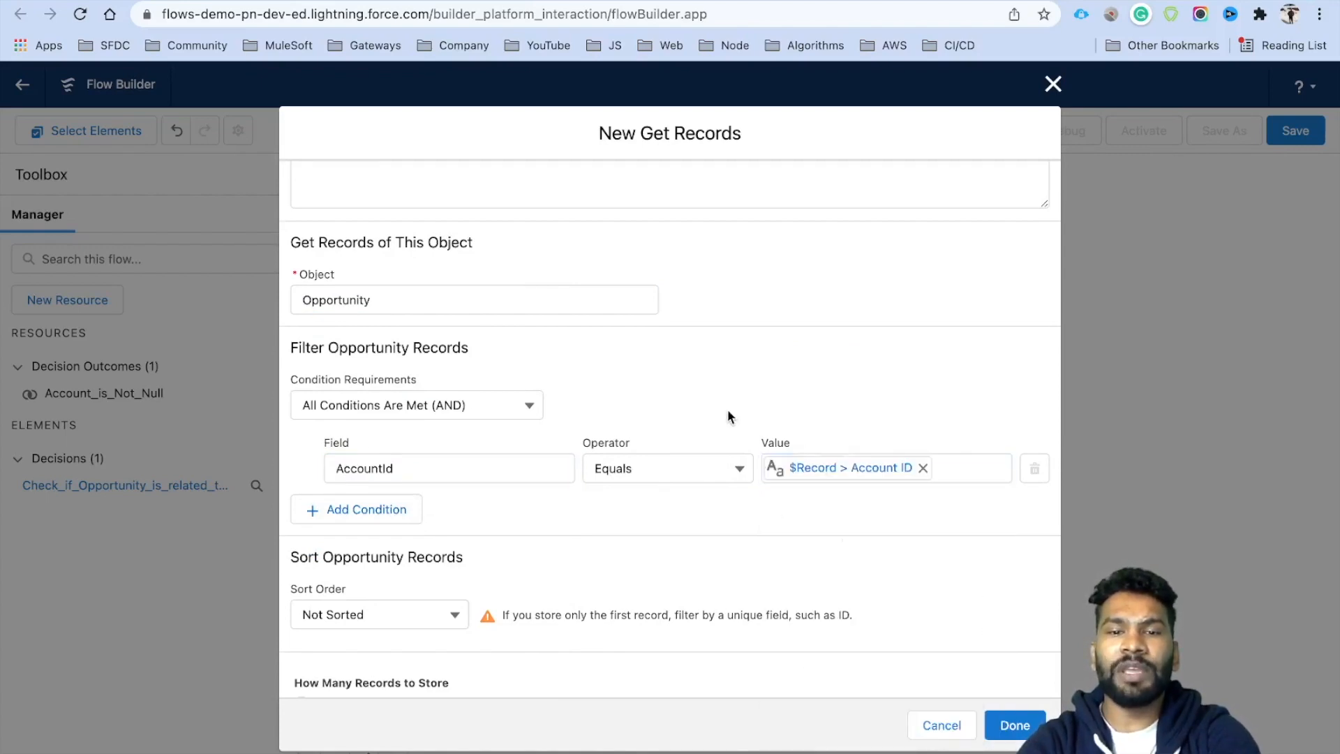
Add a filter where Id Does Not Equal {!$Record.Id}.
{"action": "left_click", "coordinate": [409, 509]}
{"action": "left_click", "coordinate": [433, 527]}
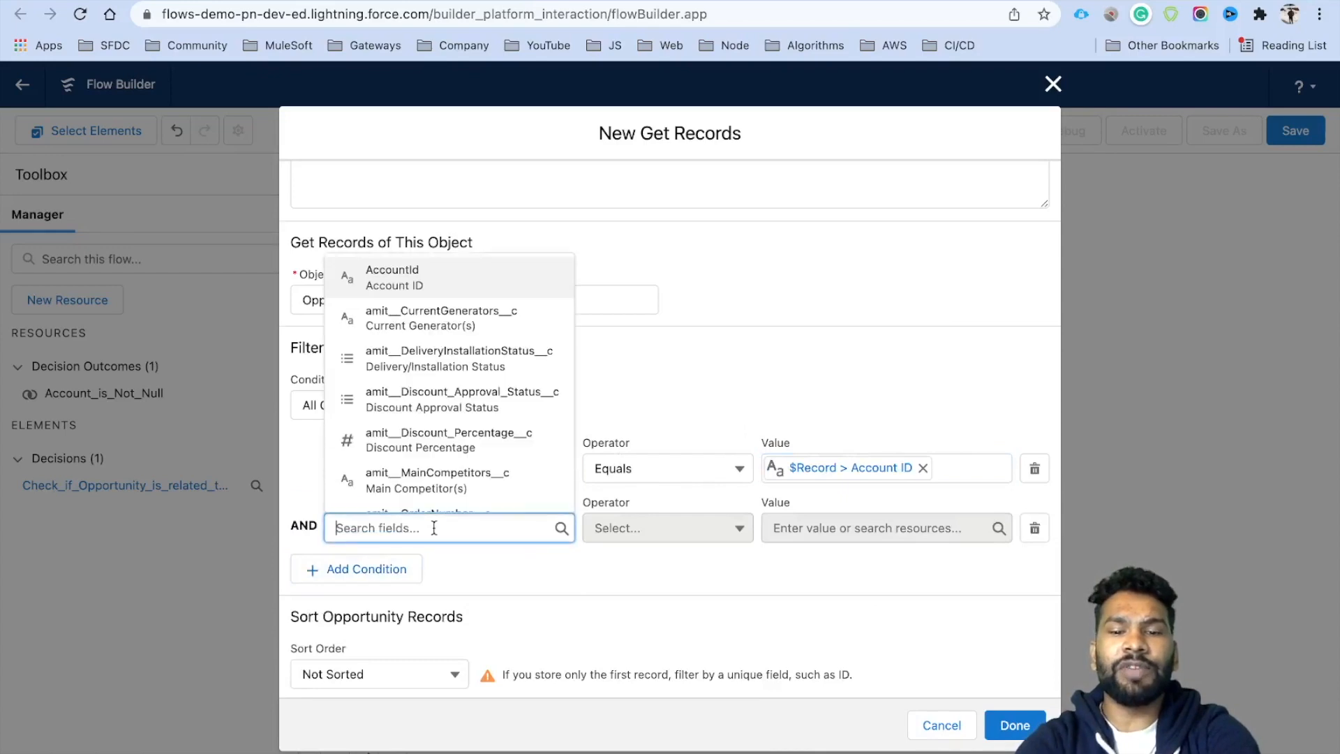
{"action": "type", "text": "Id"}
{"action": "left_click", "coordinate": [524, 560]}
{"action": "left_click", "coordinate": [665, 528]}
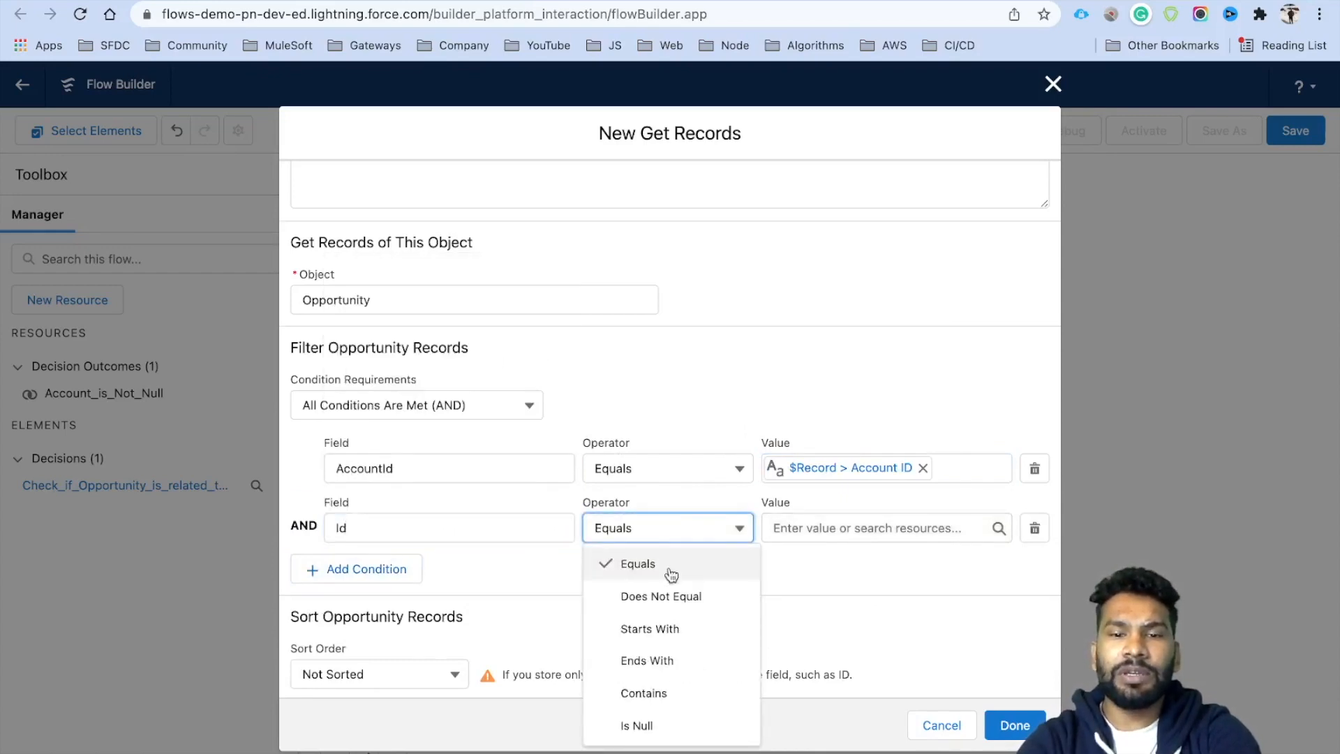
{"action": "left_click", "coordinate": [676, 597]}
{"action": "left_click", "coordinate": [810, 529]}
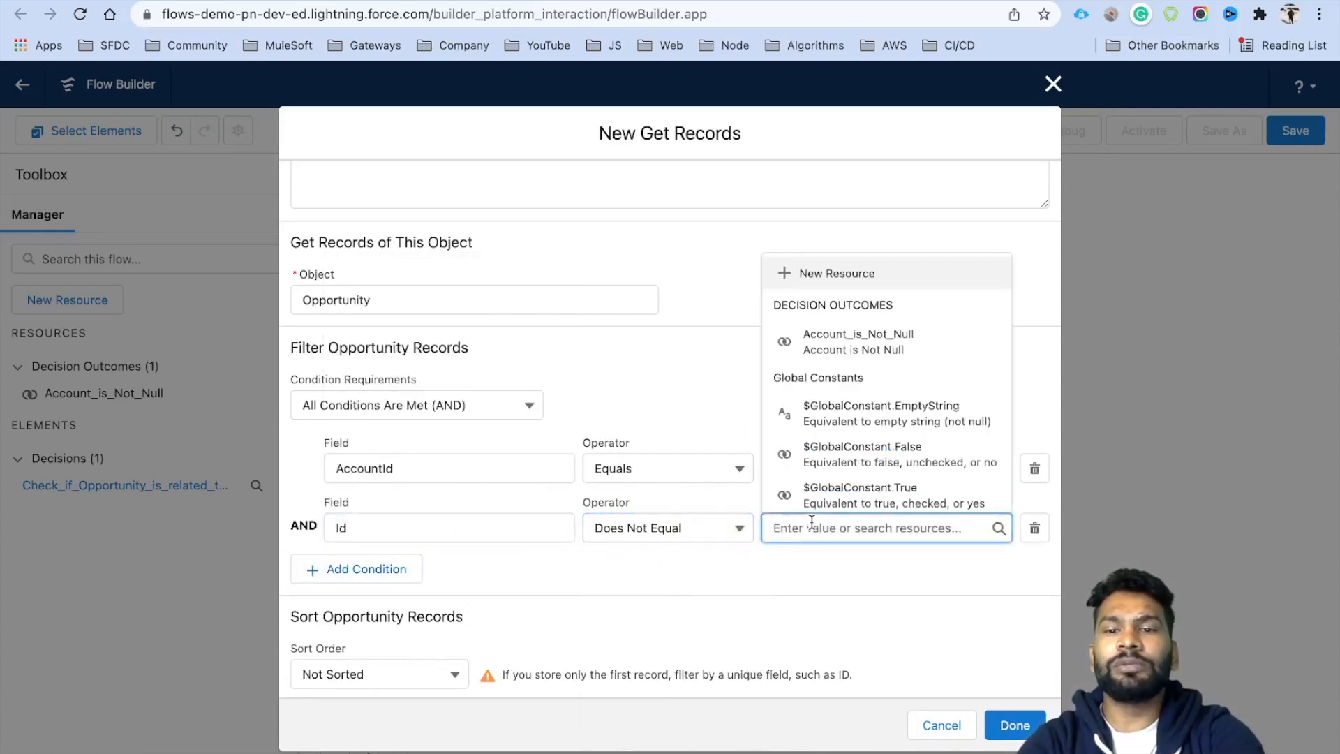
{"action": "type", "text": "{!$Record.I"}
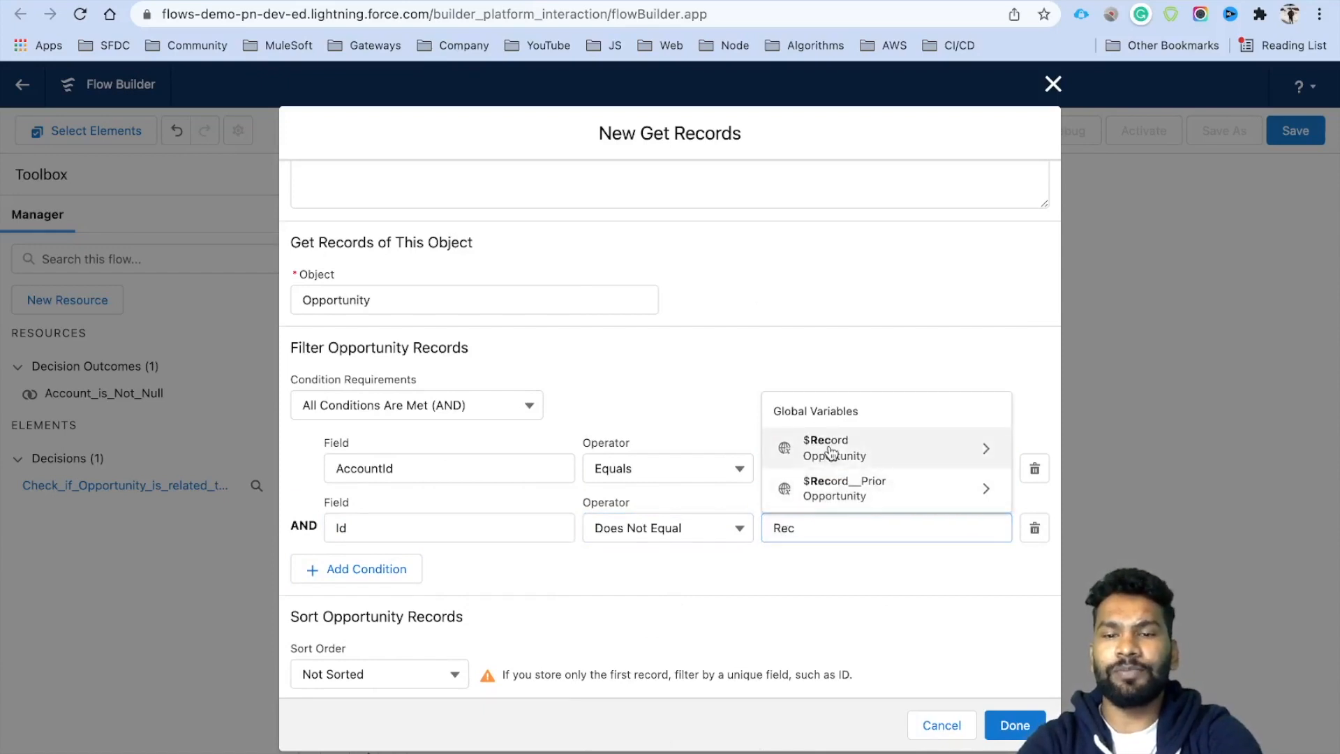
{"action": "type", "text": "d"}
{"action": "left_click", "coordinate": [822, 573]}
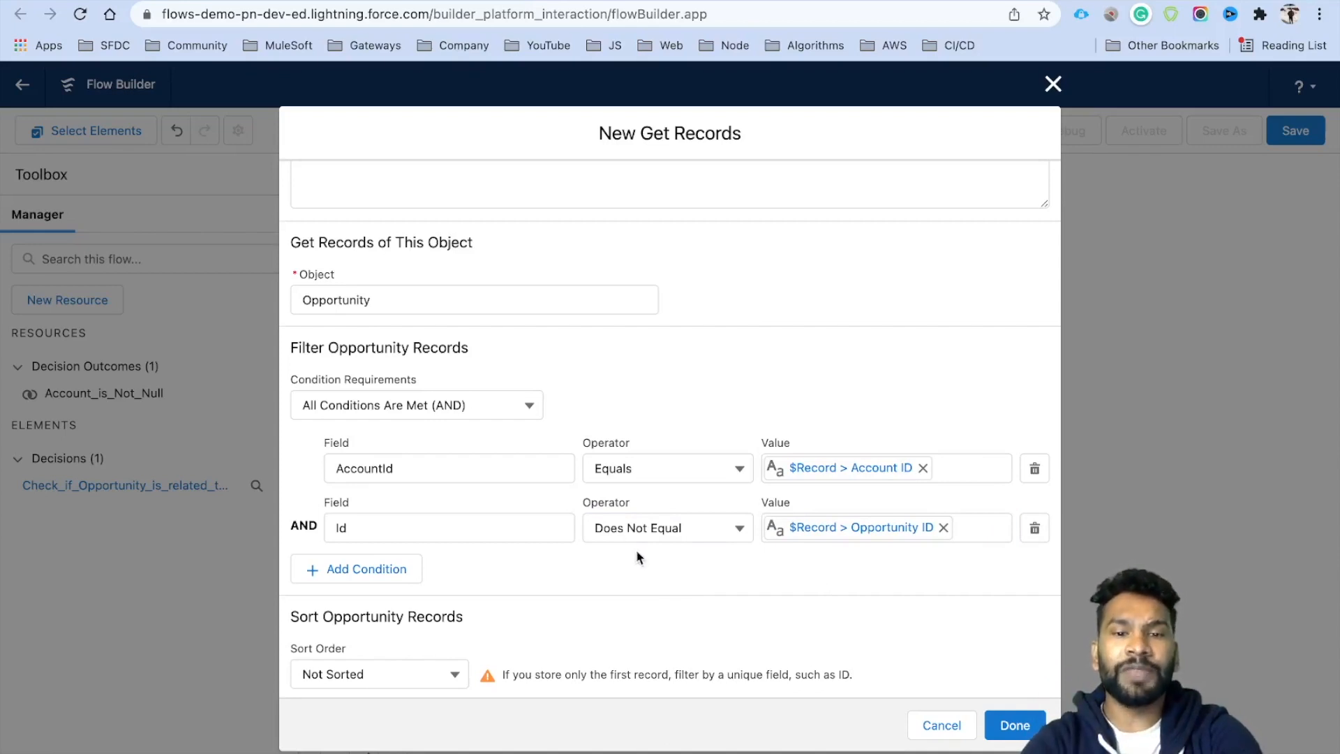
Add a filter requiring Primary Opportunity to equal True.
{"action": "scroll", "coordinate": [635, 550], "scroll_direction": "down", "scroll_amount": 3}
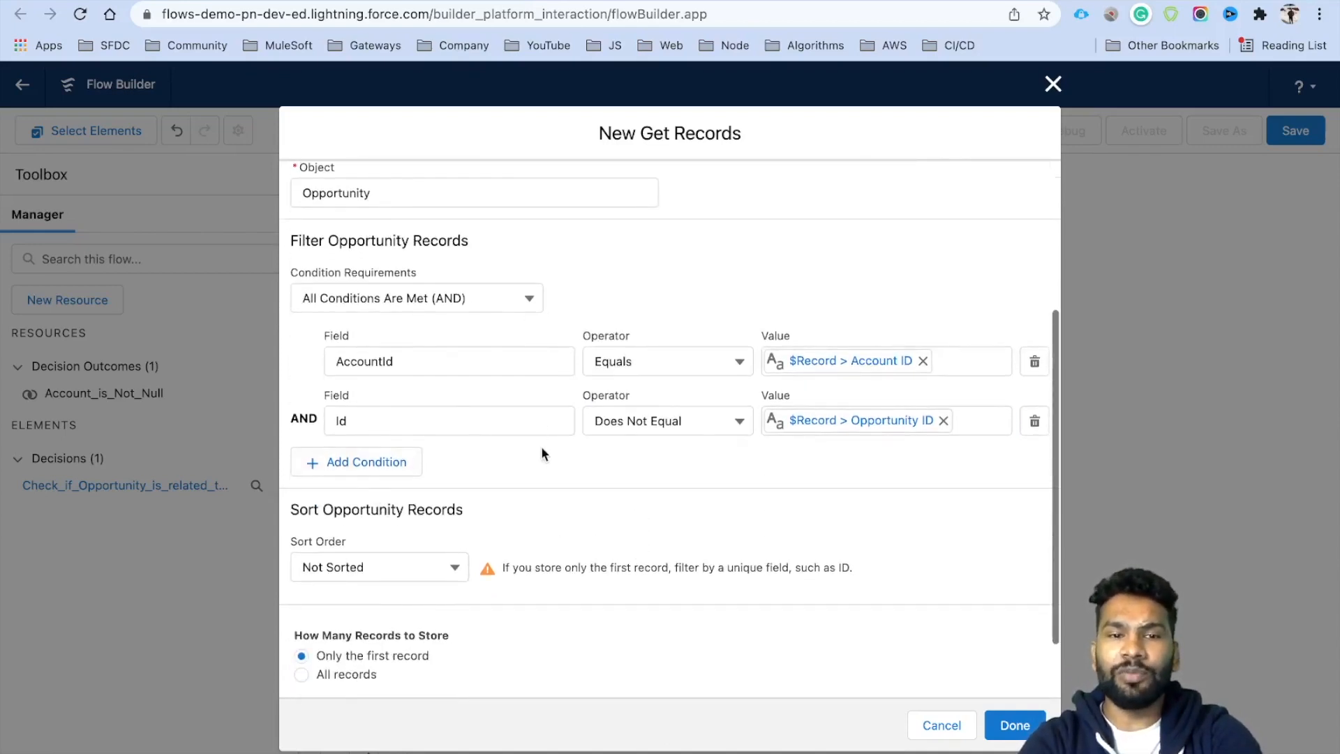
{"action": "left_click", "coordinate": [391, 464]}
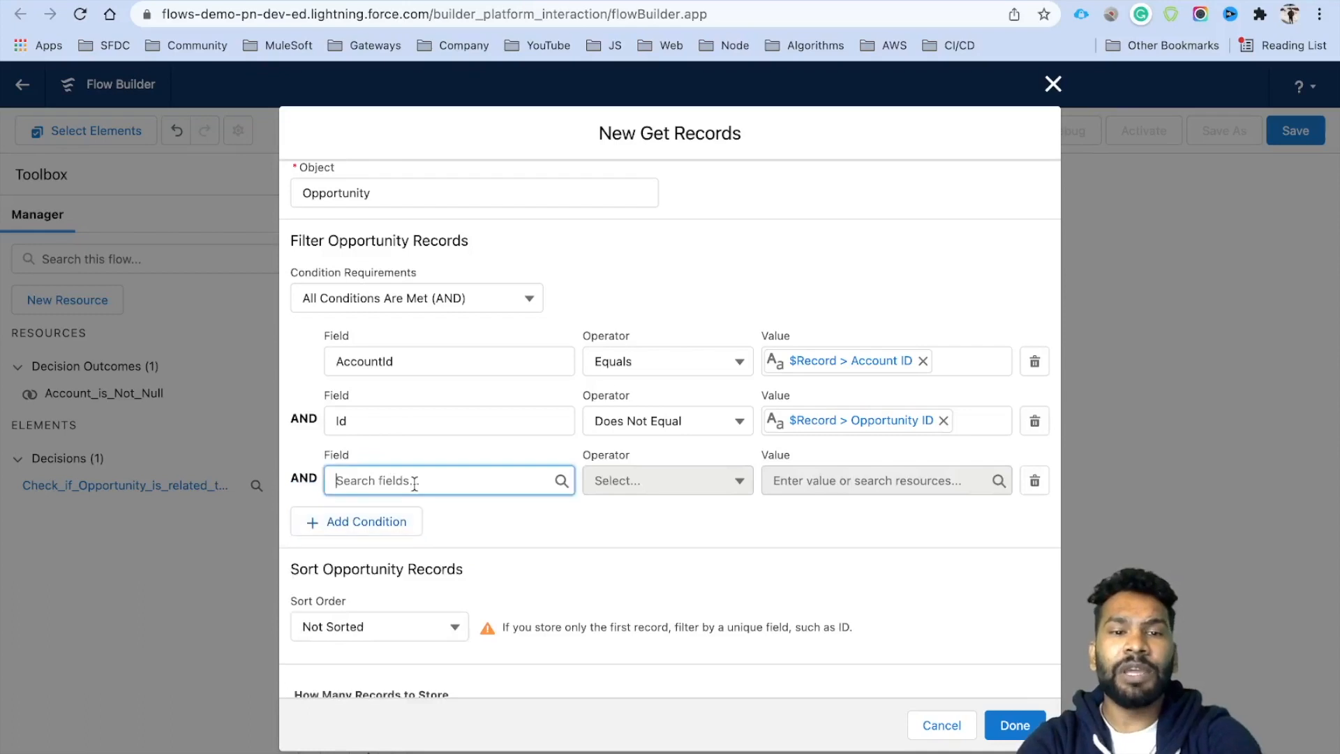
{"action": "left_click", "coordinate": [415, 481]}
{"action": "type", "text": "Pri"}
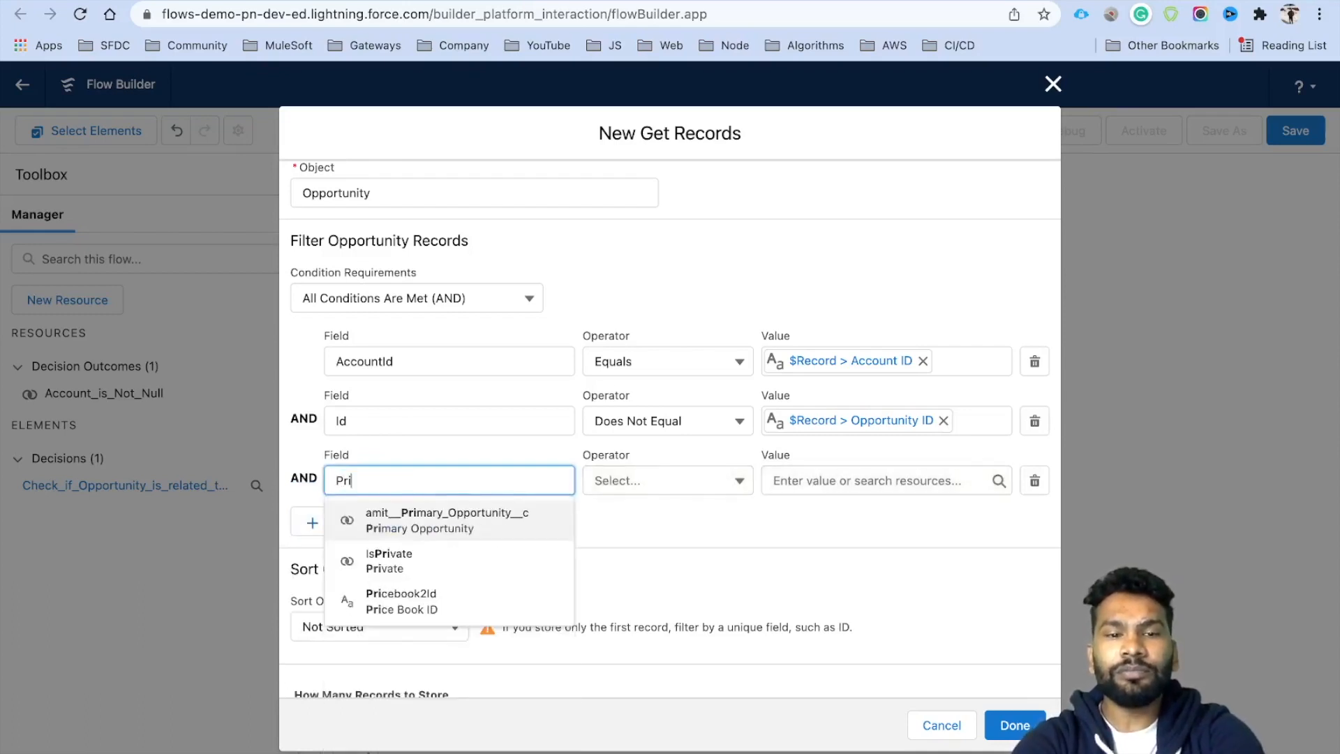
{"action": "left_click", "coordinate": [480, 520]}
{"action": "left_click", "coordinate": [776, 481]}
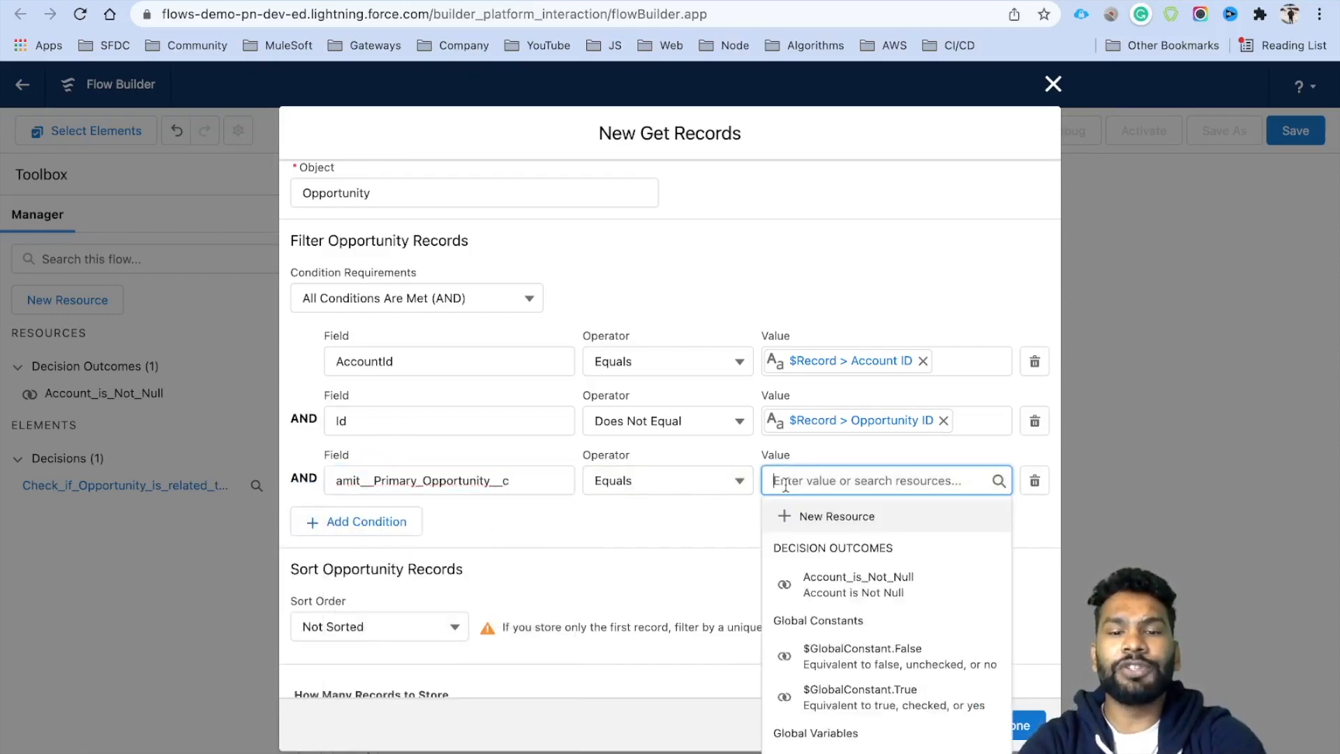
{"action": "type", "text": "Tr"}
{"action": "left_click", "coordinate": [841, 548]}
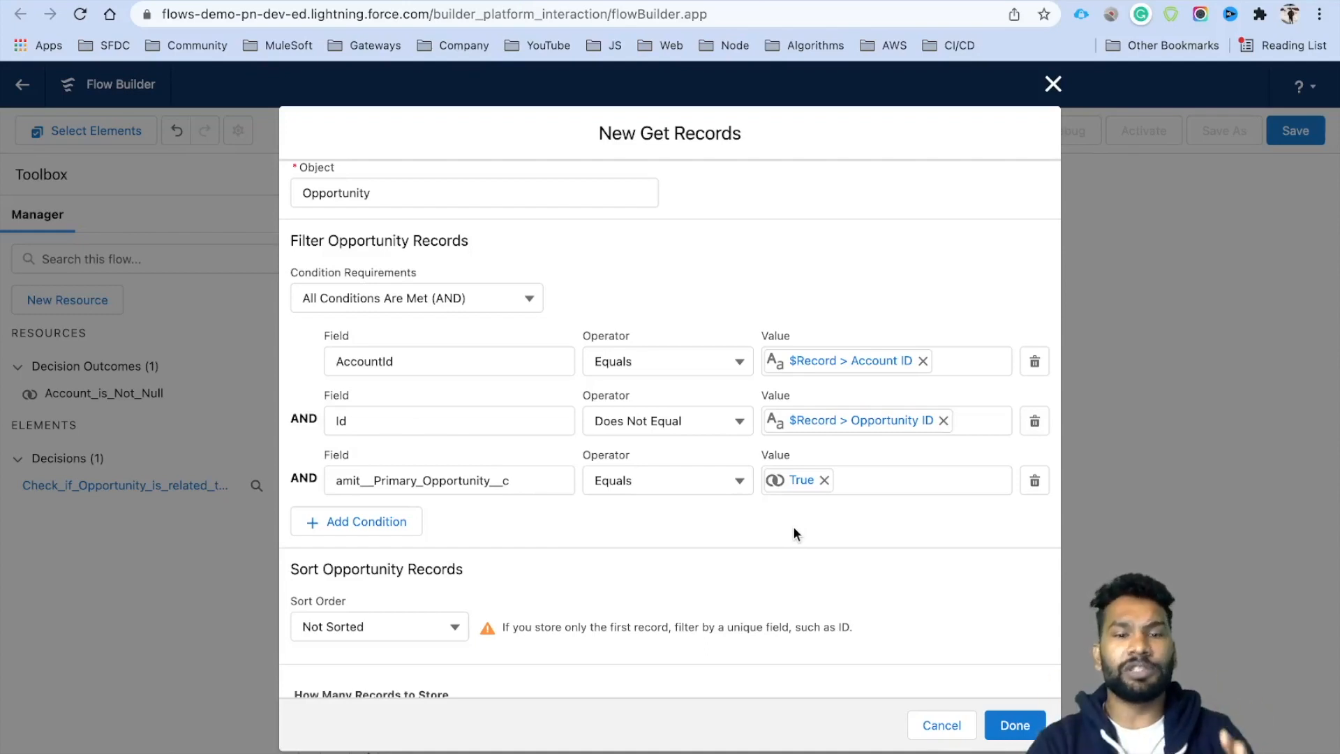
Store all matching records and save the Get Records step.
{"action": "scroll", "coordinate": [794, 526], "scroll_direction": "down", "scroll_amount": 3}
{"action": "left_click", "coordinate": [363, 596]}
{"action": "left_click_drag", "start_coordinate": [363, 596], "coordinate": [316, 591]}
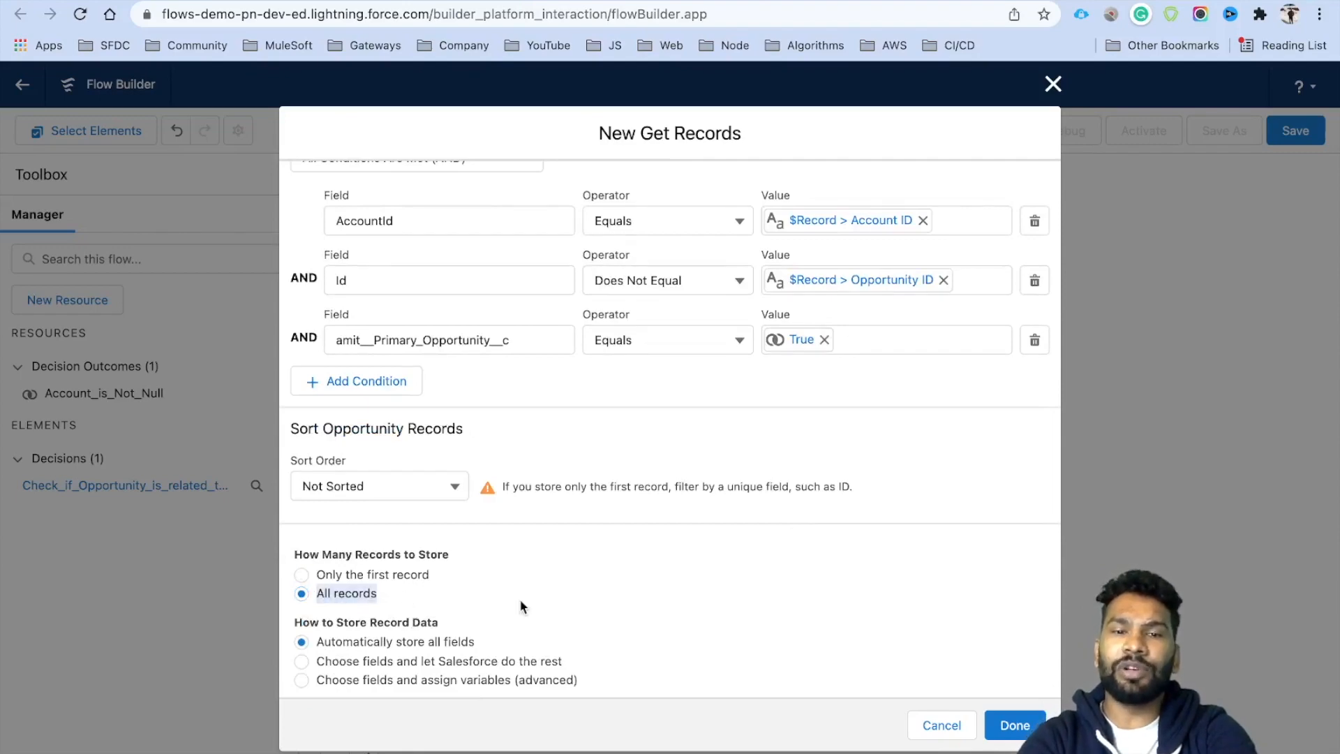
{"action": "left_click", "coordinate": [1014, 726]}
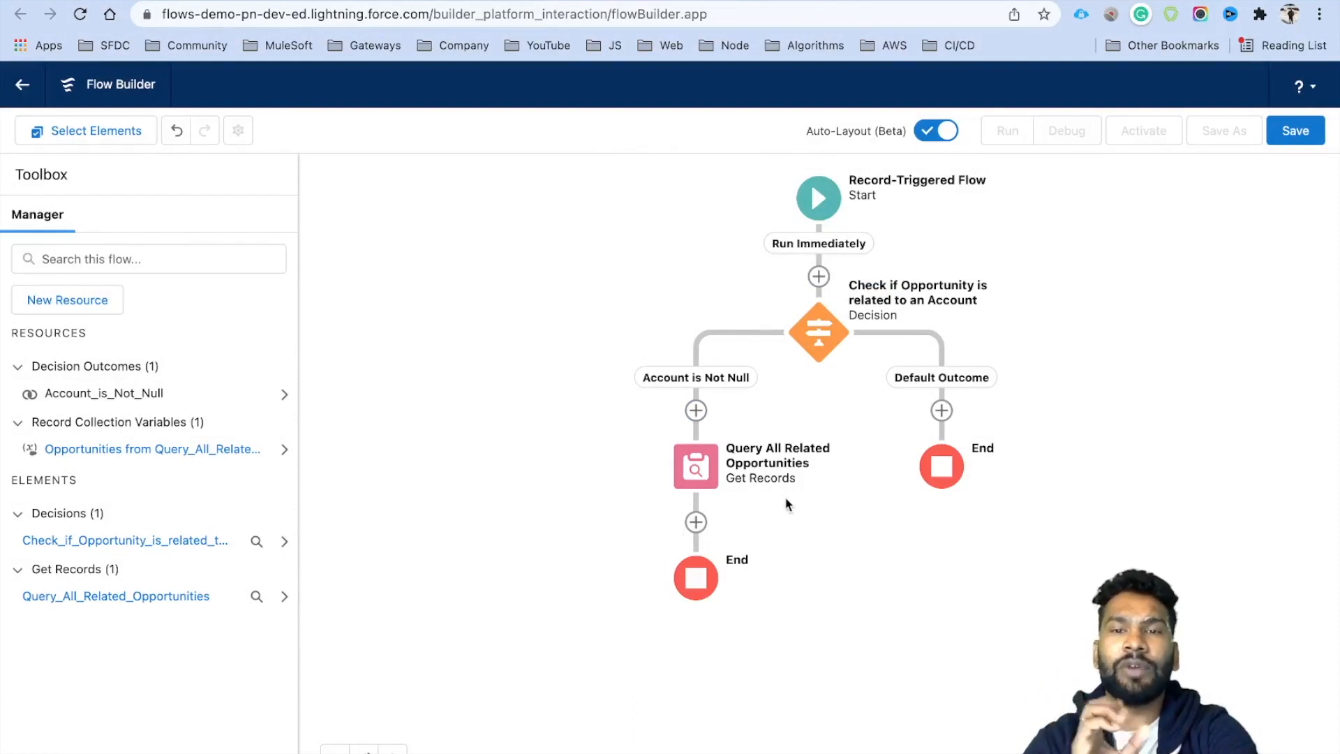
Add an Assignment 'Assign Opportunity Amount to Account Amount Filed' and start a new resource for its variable.
{"action": "left_click", "coordinate": [696, 522]}
{"action": "scroll", "coordinate": [700, 709], "scroll_direction": "down", "scroll_amount": 4}
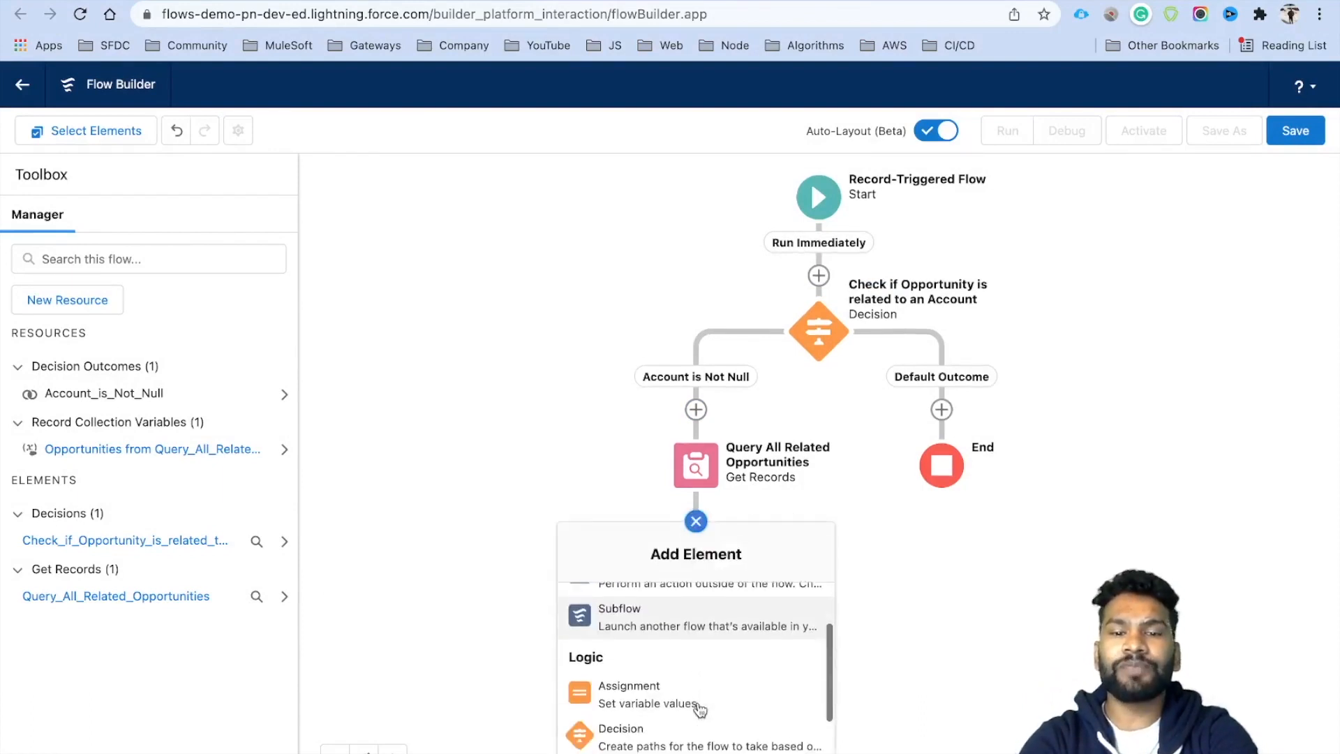
{"action": "left_click", "coordinate": [630, 674]}
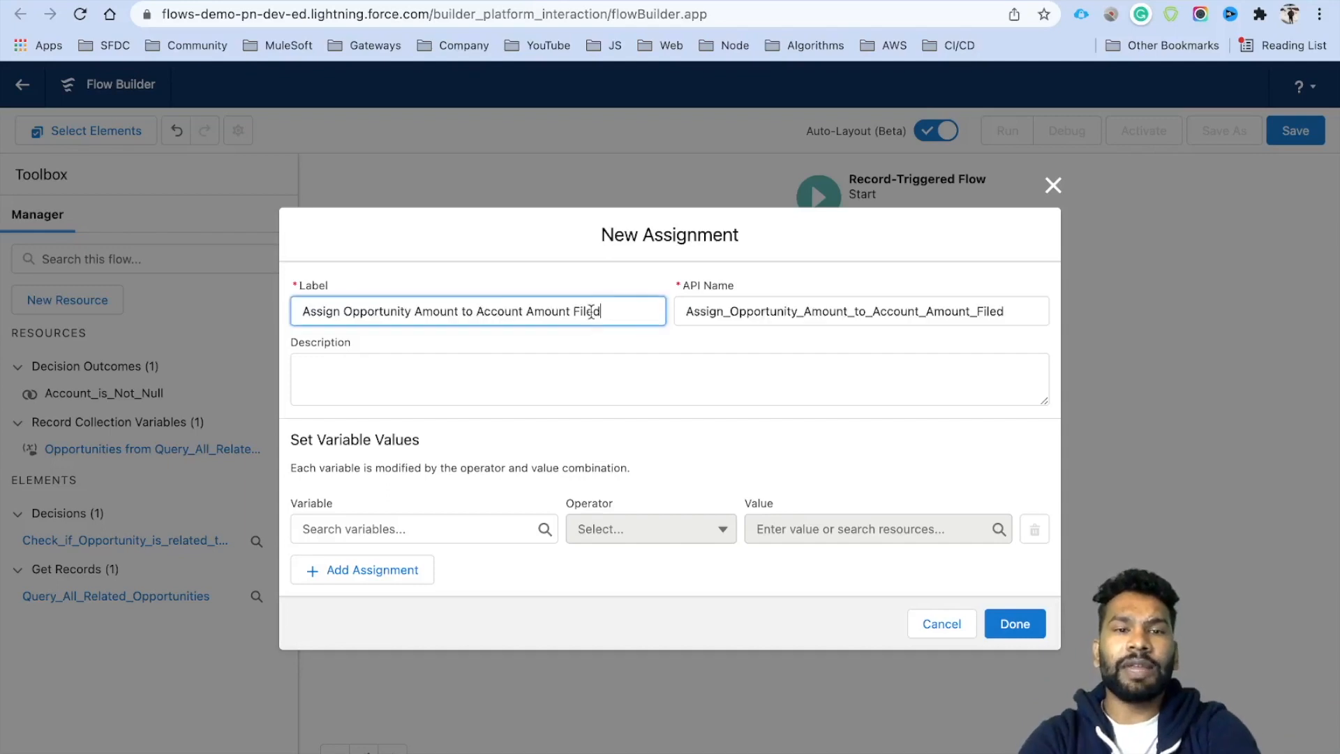
{"action": "left_click_drag", "start_coordinate": [601, 311], "coordinate": [292, 319]}
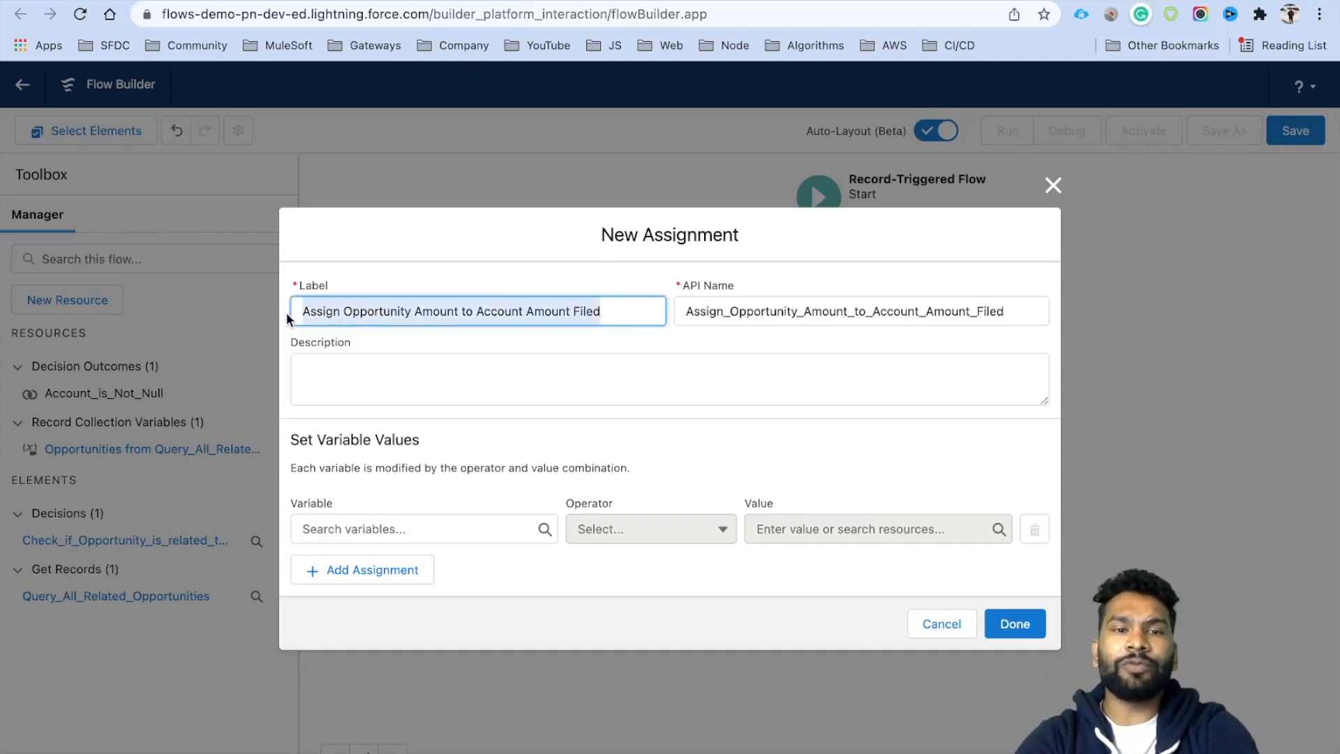
{"action": "left_click", "coordinate": [401, 525]}
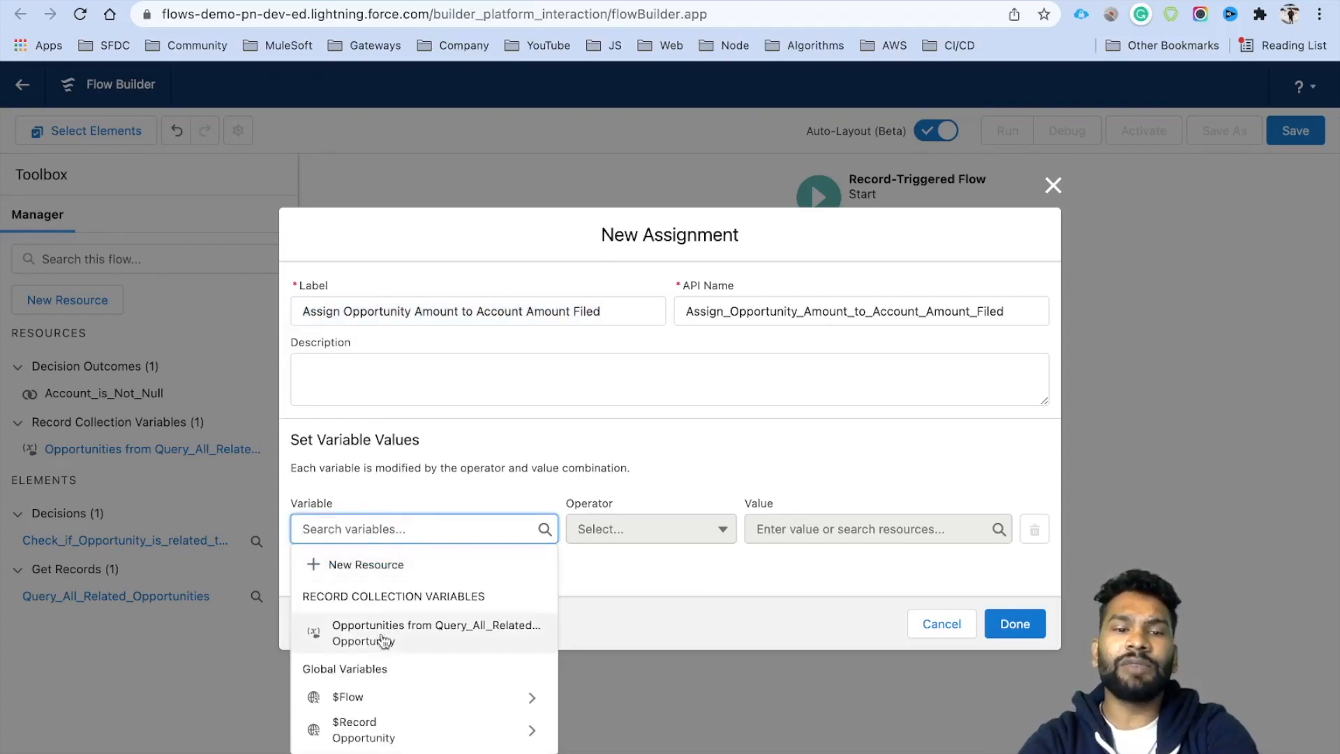
{"action": "left_click", "coordinate": [365, 569]}
Create variable varAccountRecord with data type Record of object Account.
{"action": "left_click", "coordinate": [368, 364]}
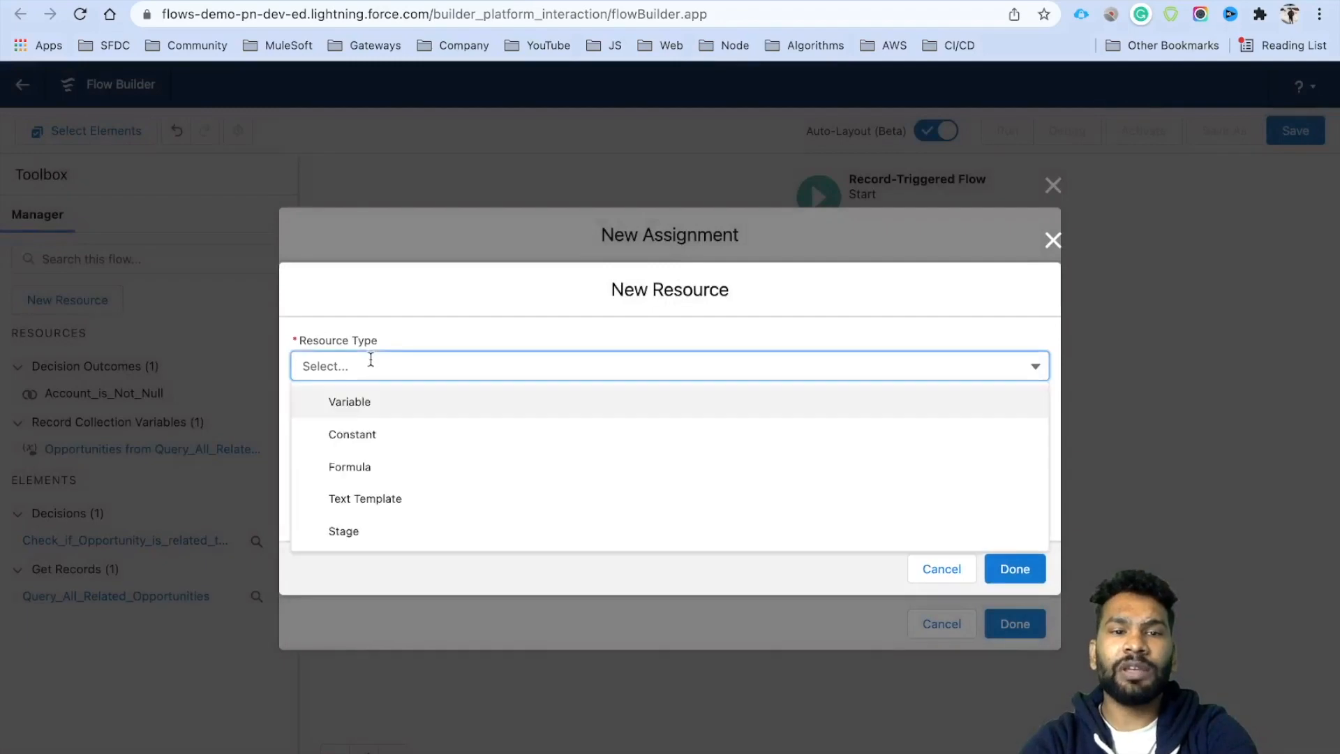
{"action": "left_click", "coordinate": [381, 404]}
{"action": "left_click", "coordinate": [350, 407]}
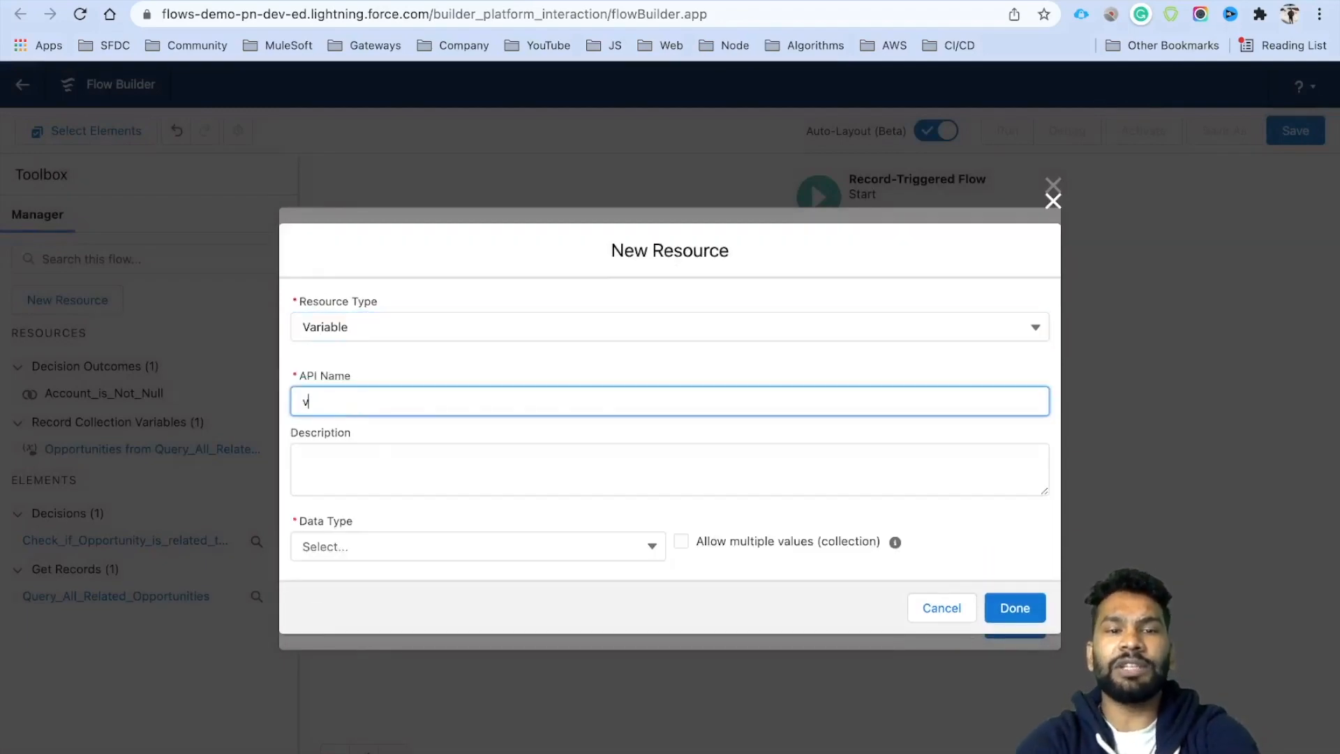
{"action": "type", "text": "varAccounr"}
{"action": "key", "text": "BackSpace"}
{"action": "type", "text": "T"}
{"action": "key", "text": "BackSpace"}
{"action": "key", "text": "BackSpace"}
{"action": "type", "text": "tRecord"}
{"action": "left_click", "coordinate": [474, 492]}
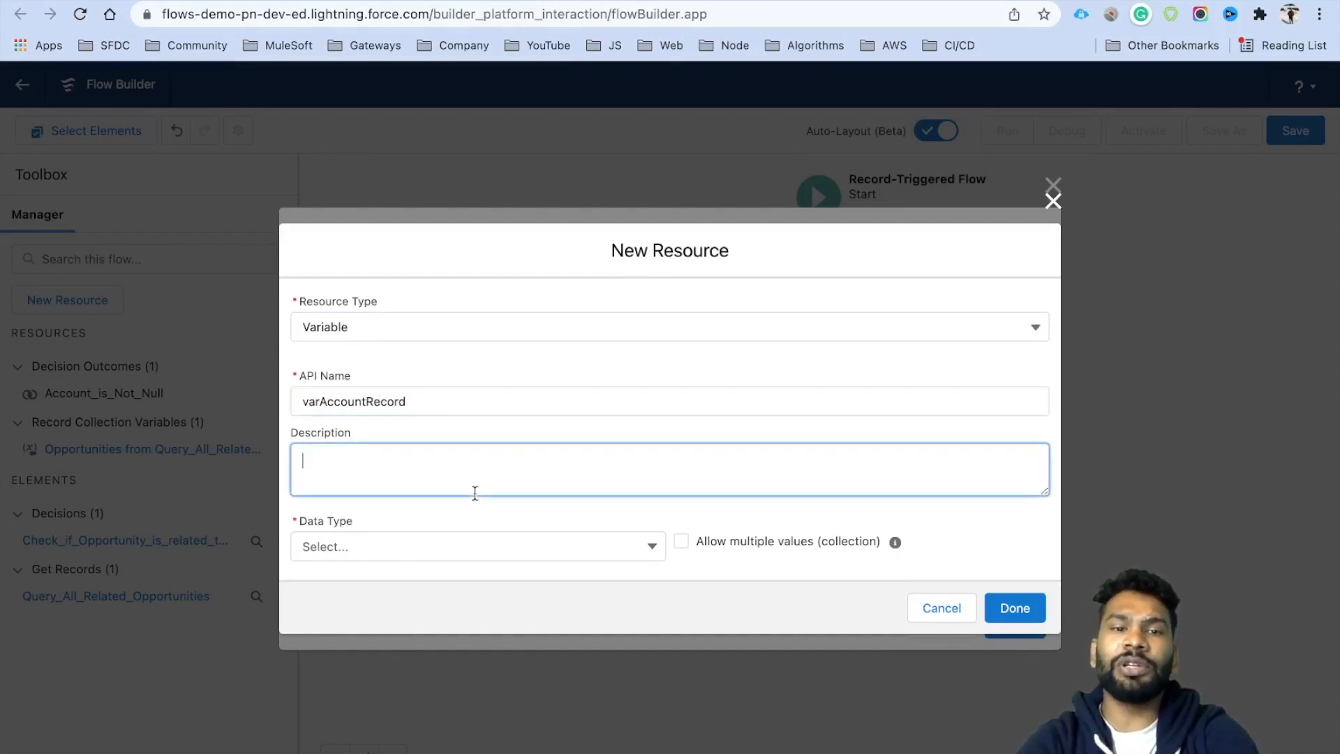
{"action": "left_click", "coordinate": [422, 541]}
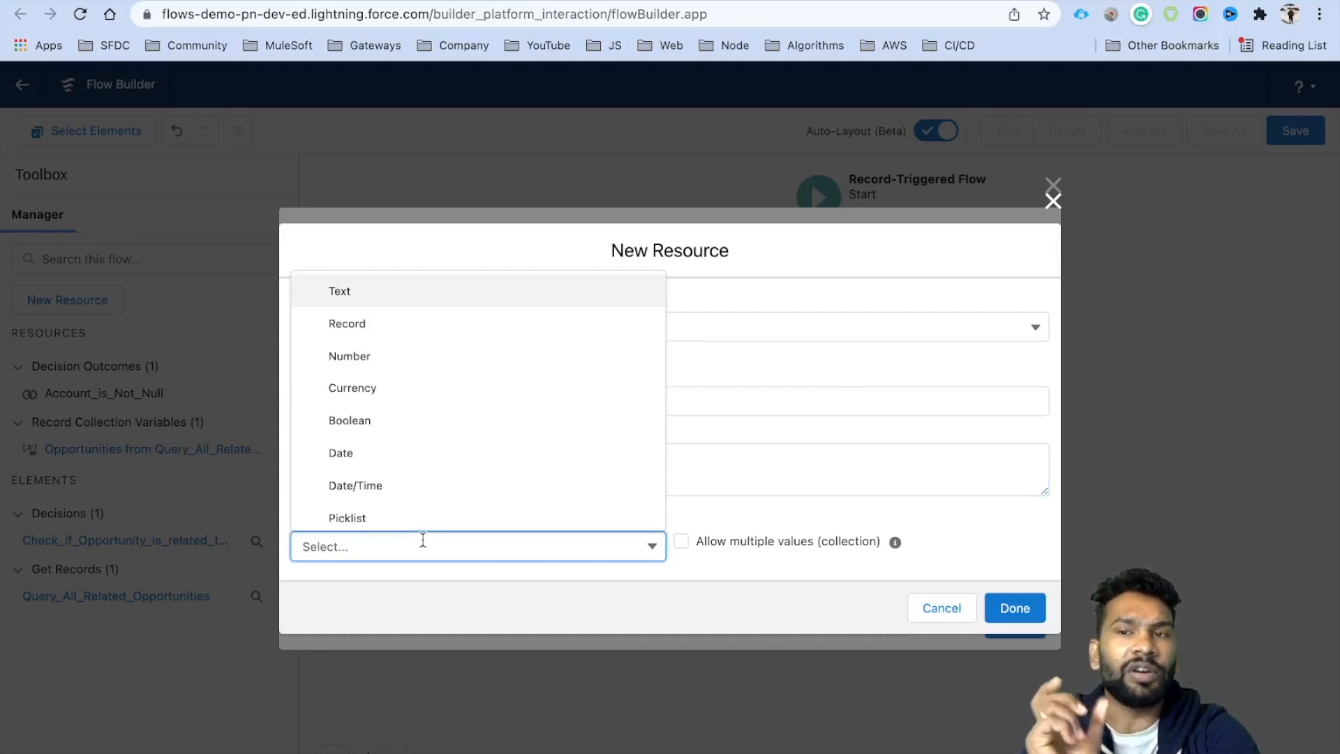
{"action": "left_click", "coordinate": [382, 324]}
{"action": "left_click", "coordinate": [366, 544]}
{"action": "type", "text": "Acc"}
{"action": "left_click", "coordinate": [377, 340]}
{"action": "left_click", "coordinate": [733, 566]}
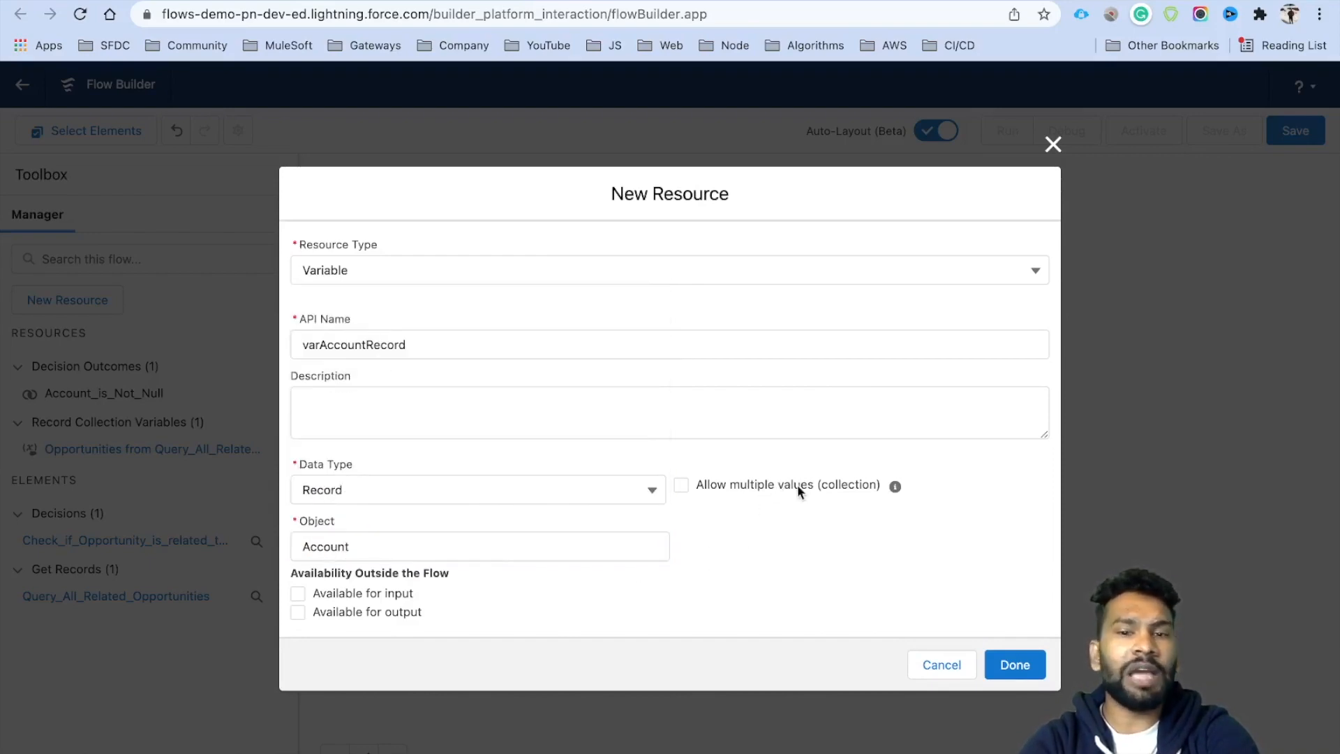
{"action": "left_click", "coordinate": [1014, 663]}
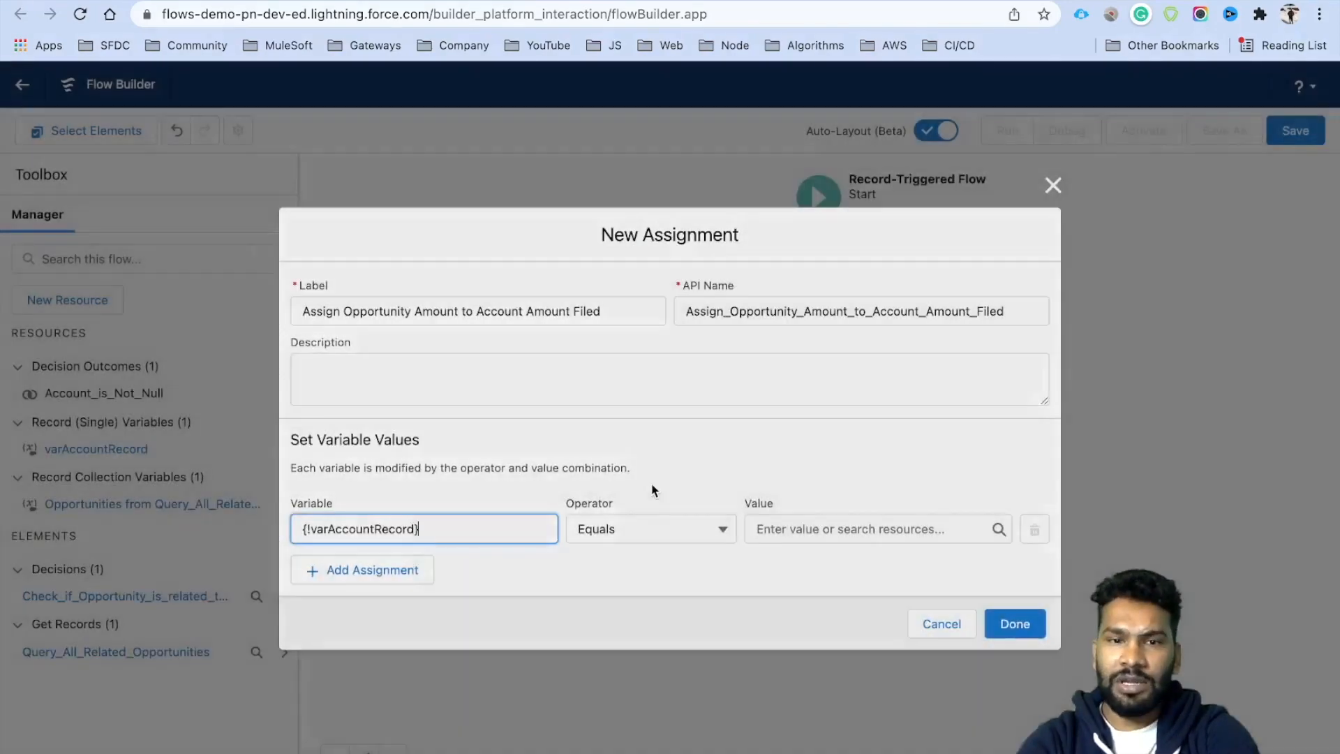
Assign varAccountRecord.Id Equals the triggering Opportunity's AccountId.
{"action": "left_click", "coordinate": [415, 528]}
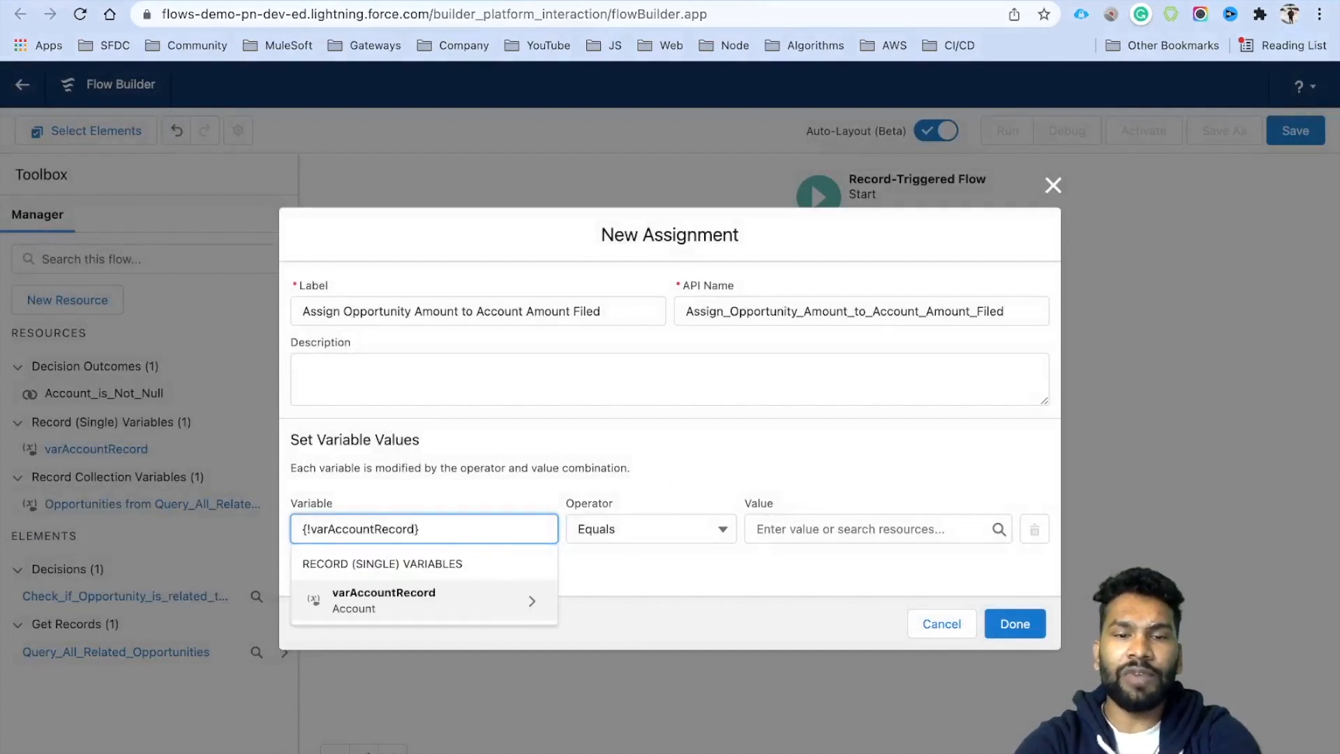
{"action": "type", "text": ".Id"}
{"action": "left_click", "coordinate": [529, 510]}
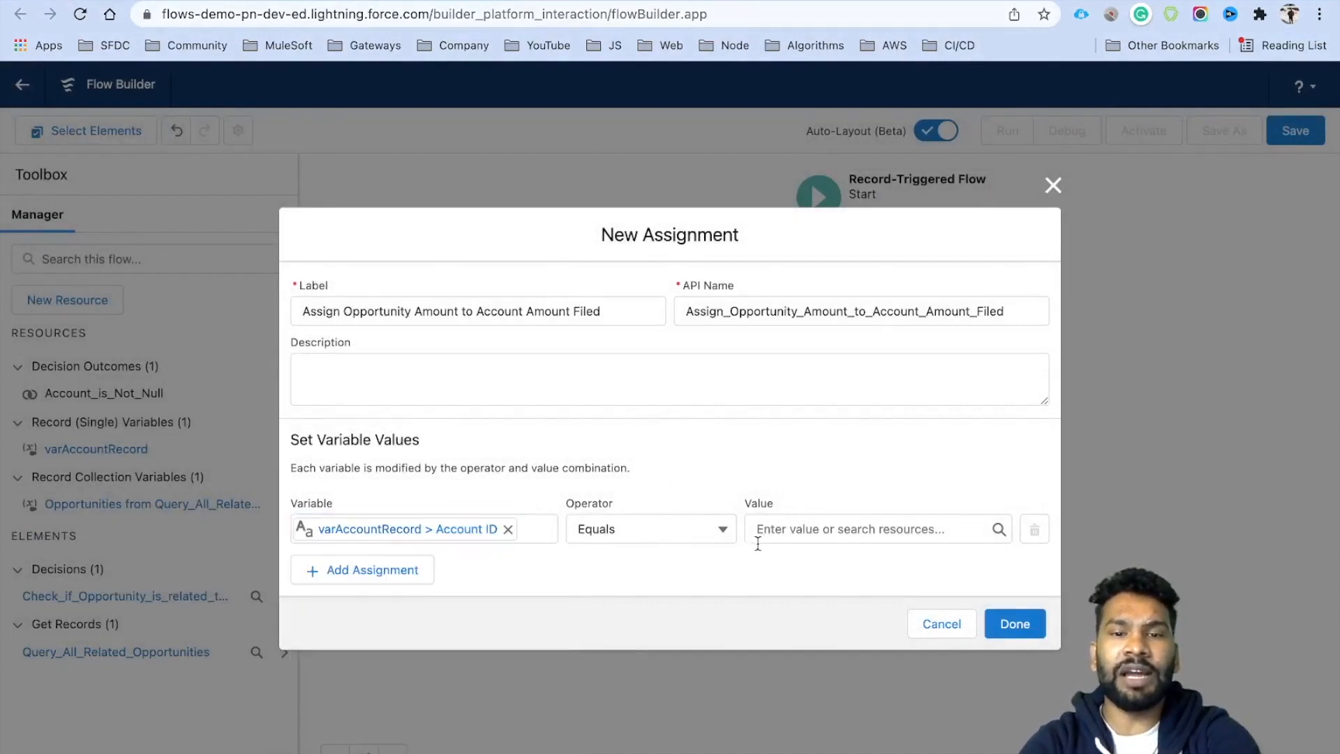
{"action": "left_click", "coordinate": [783, 533]}
{"action": "type", "text": "Rec"}
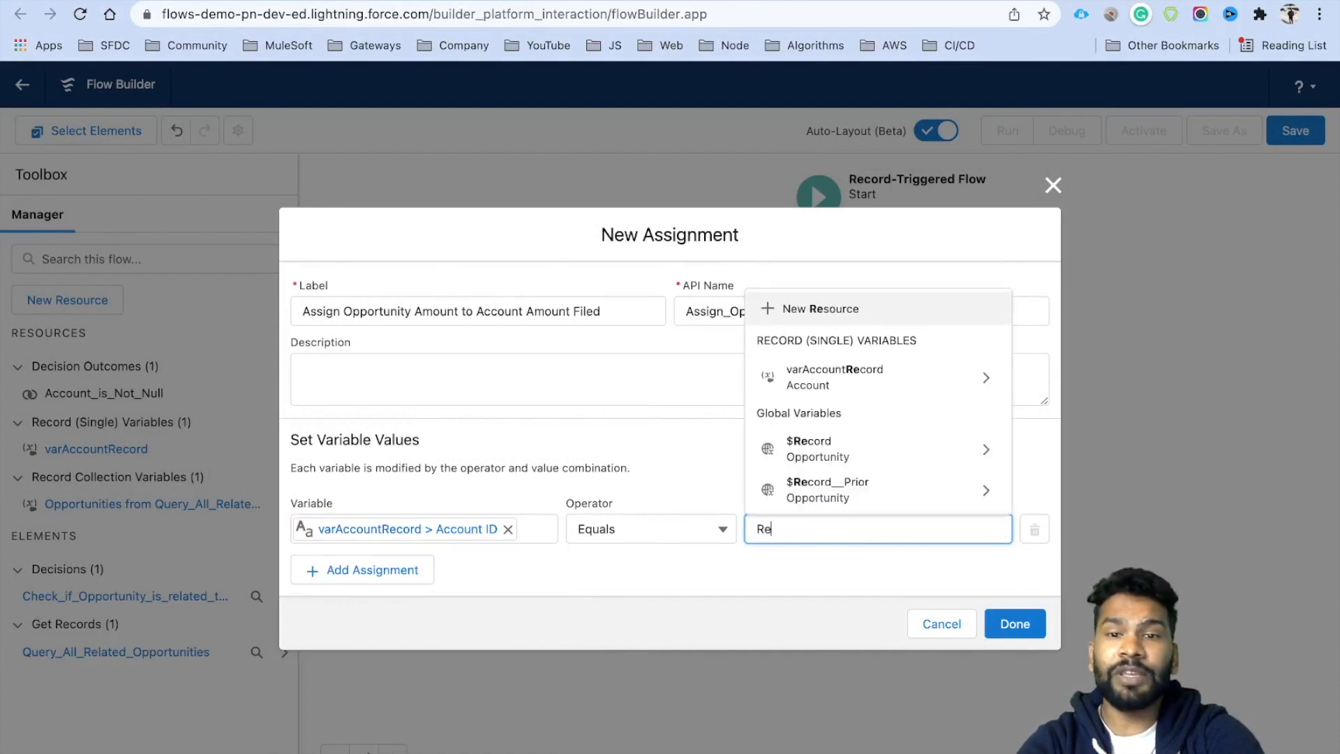
{"action": "left_click", "coordinate": [844, 463]}
{"action": "type", "text": ".Acc"}
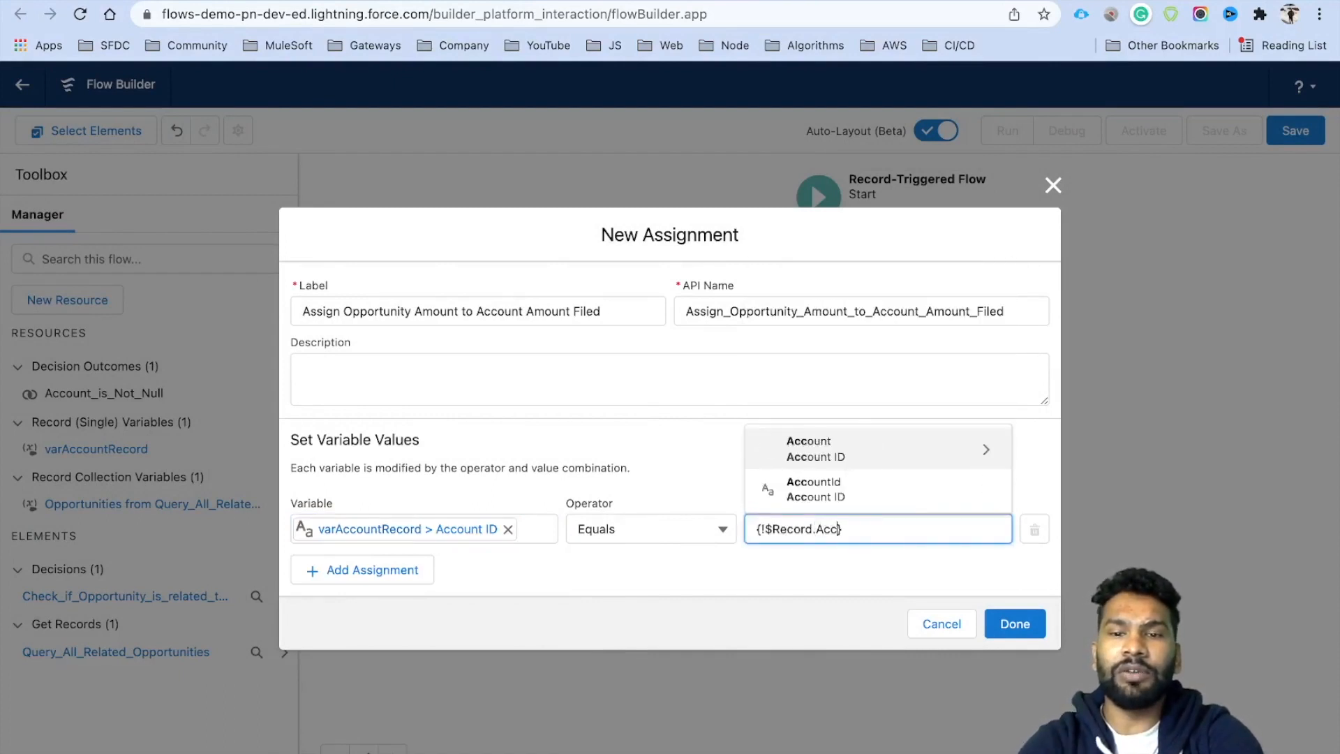
{"action": "left_click", "coordinate": [840, 487]}
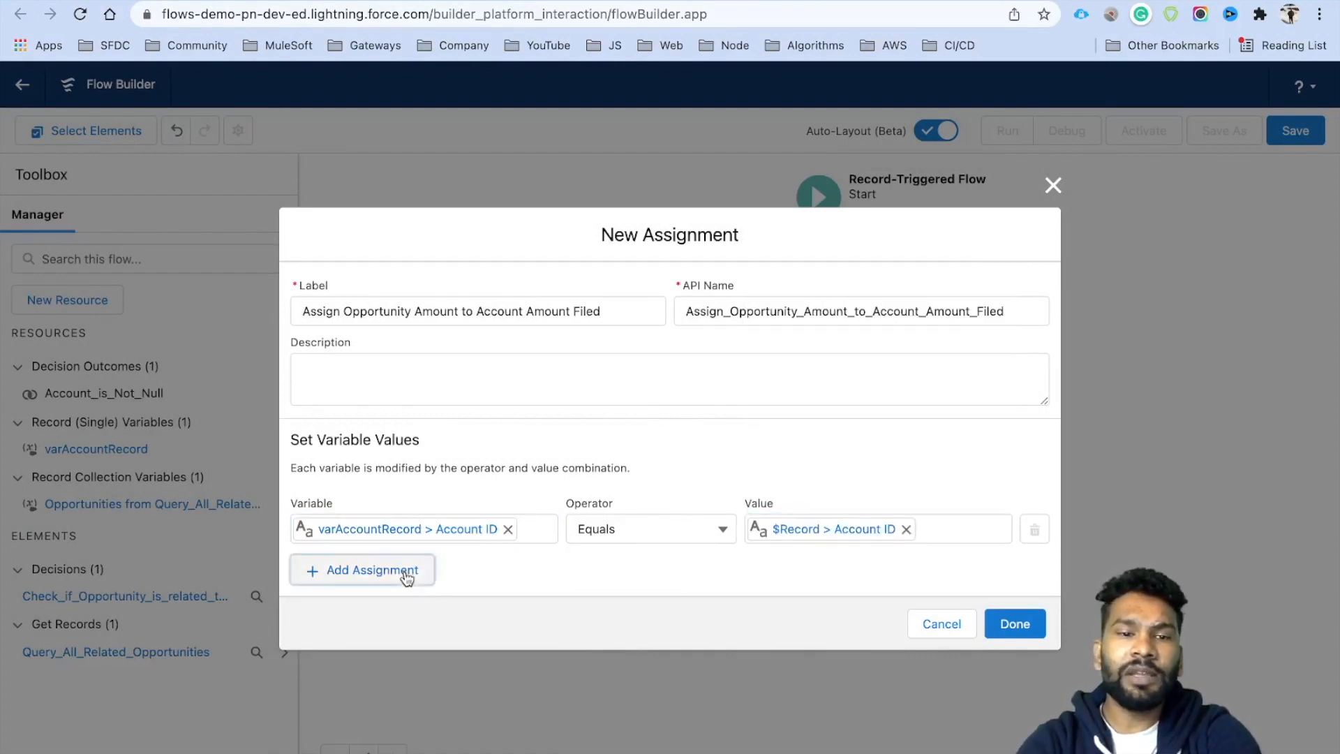
Add a row setting varAccountRecord's Primary Opportunity Amount to {!$Record.Amount} and save the assignment.
{"action": "left_click", "coordinate": [407, 572]}
{"action": "left_click", "coordinate": [426, 571]}
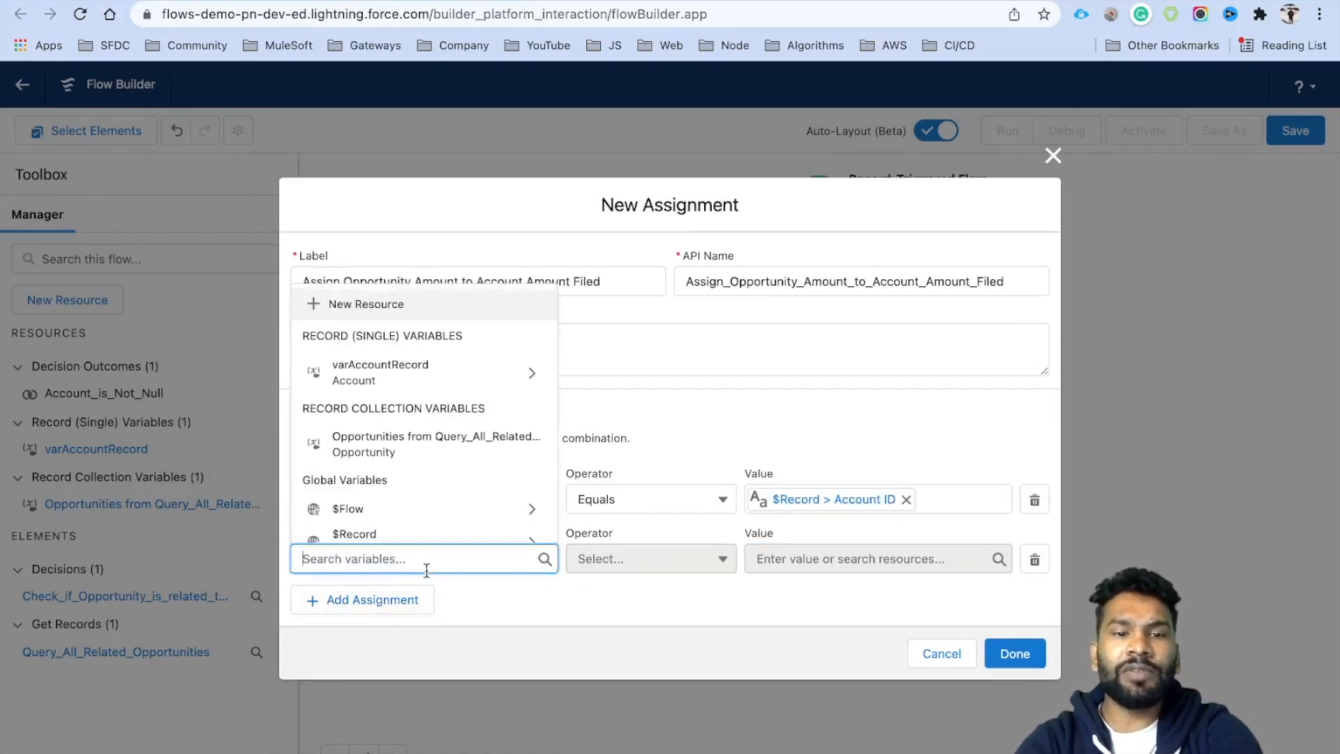
{"action": "left_click", "coordinate": [426, 372]}
{"action": "type", "text": "Prima"}
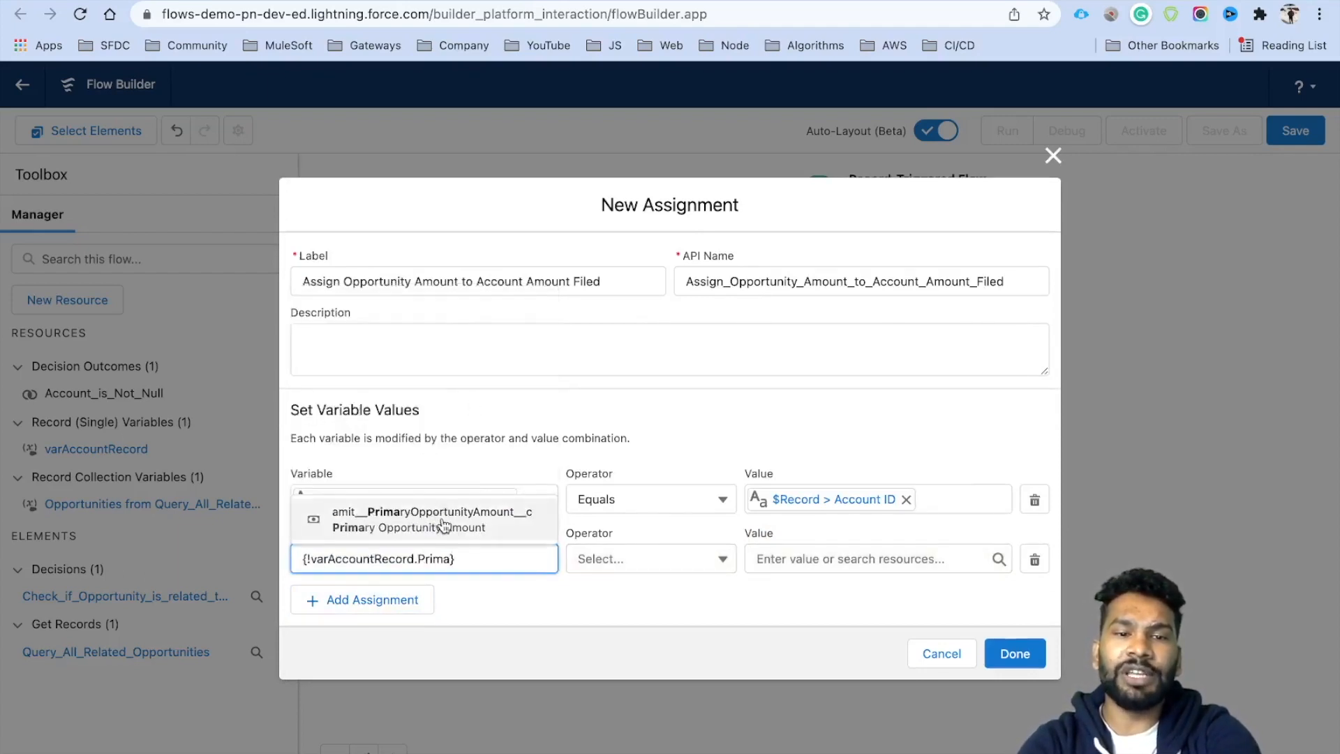
{"action": "left_click", "coordinate": [422, 522]}
{"action": "left_click", "coordinate": [771, 559]}
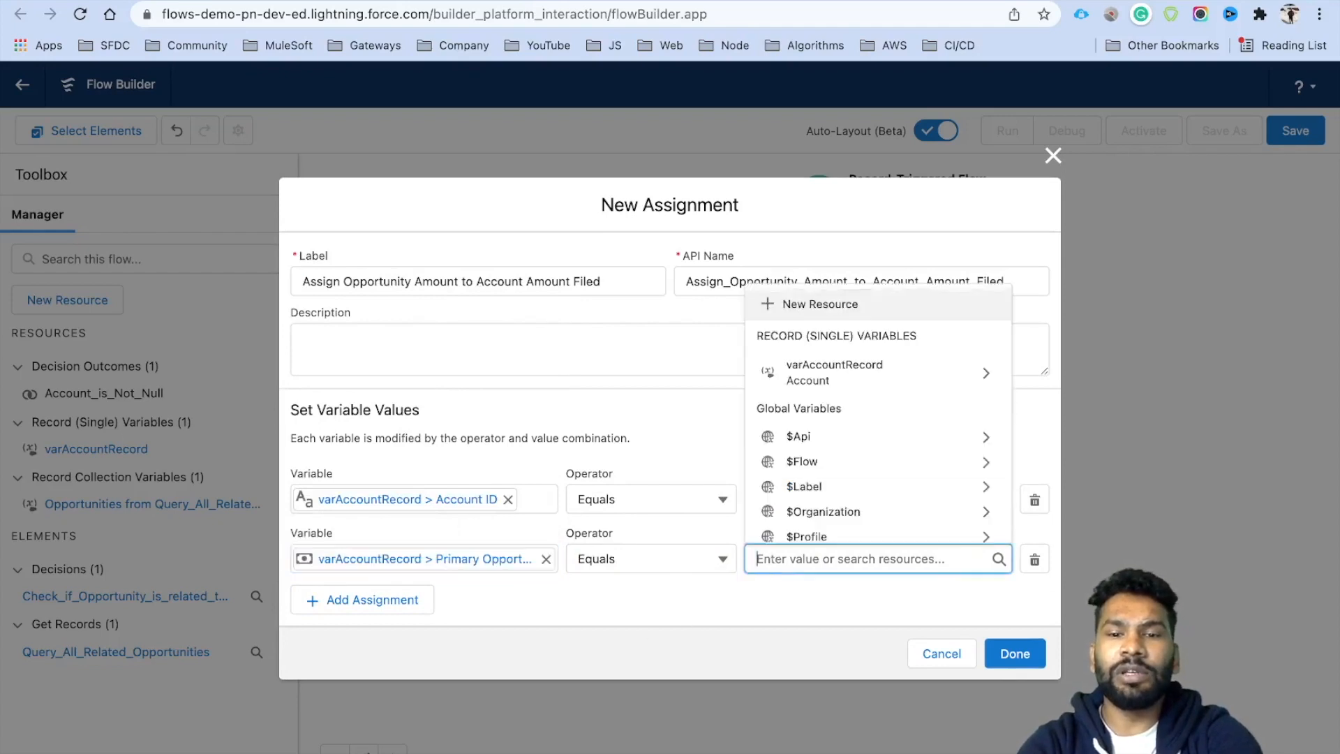
{"action": "type", "text": "Rec"}
{"action": "left_click", "coordinate": [835, 486]}
{"action": "type", "text": "Am"}
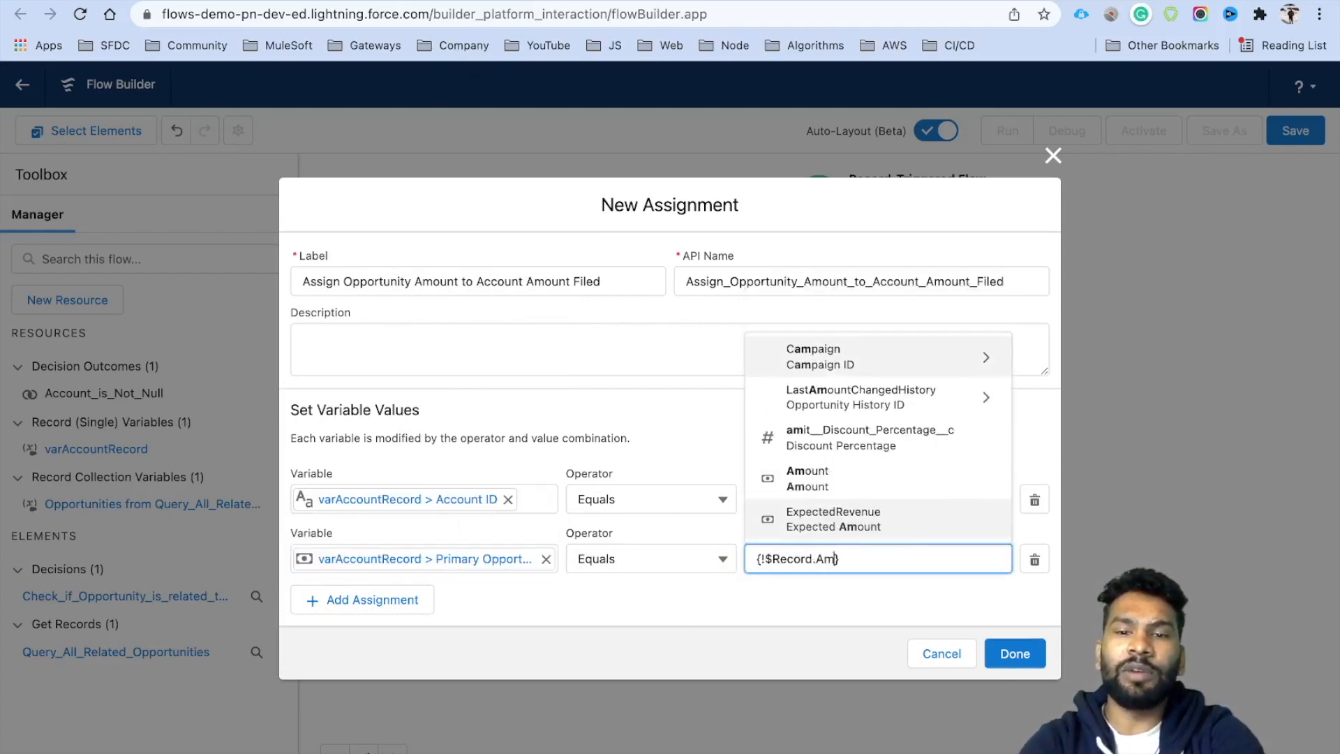
{"action": "left_click", "coordinate": [831, 483]}
{"action": "left_click", "coordinate": [802, 586]}
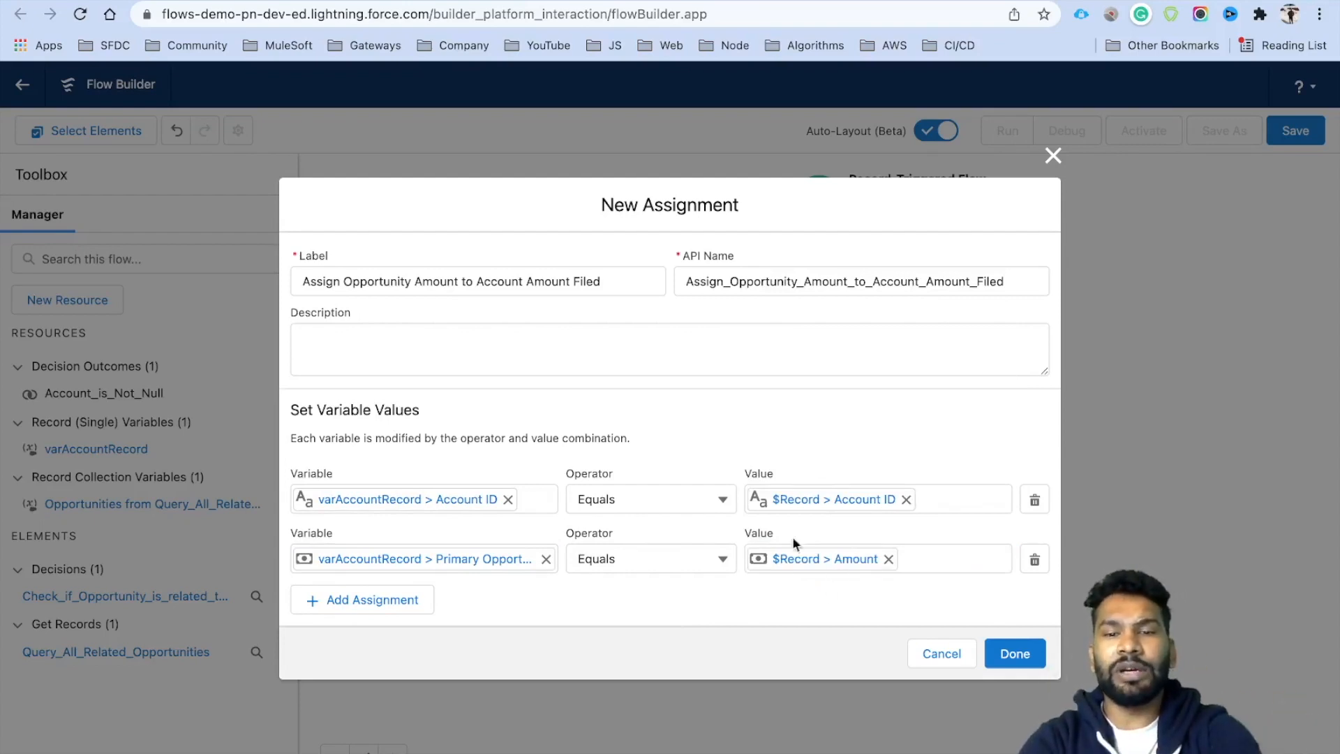
{"action": "left_click", "coordinate": [1009, 654]}
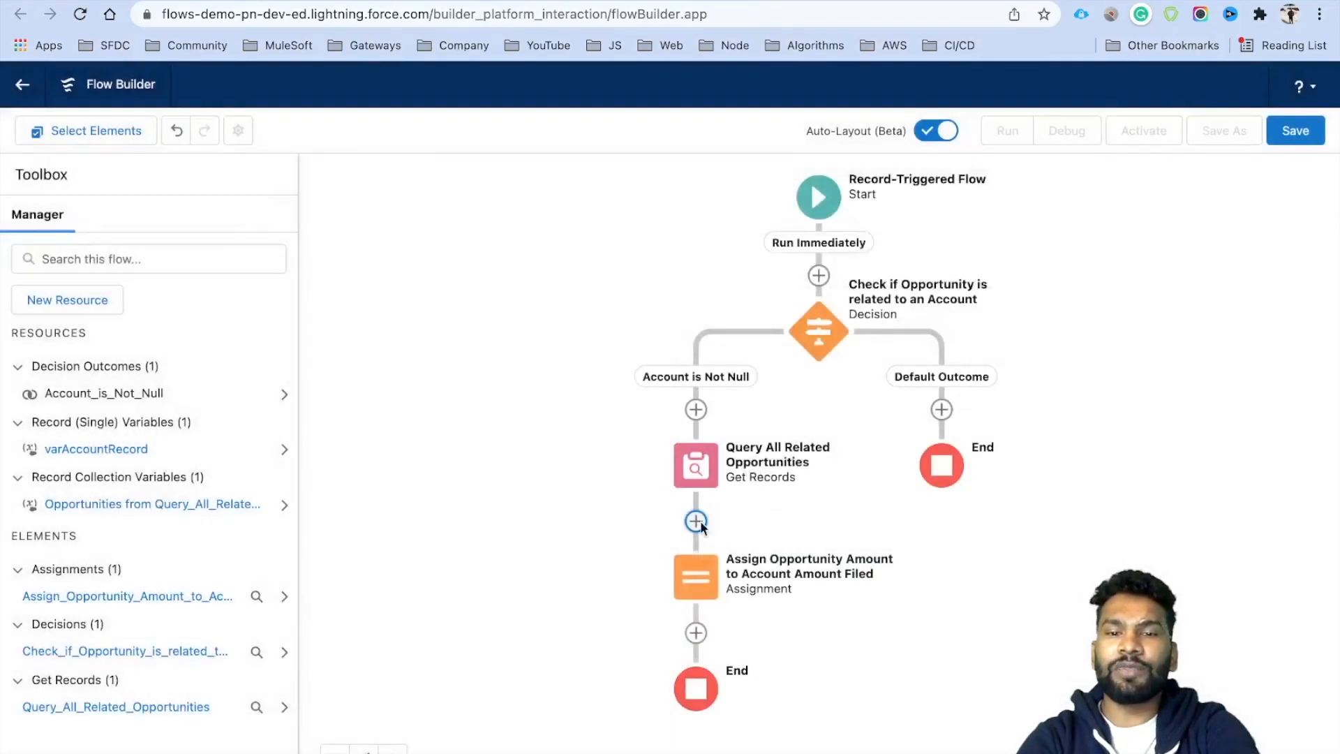
Add an Update Records element labelled 'Update Related Account' after the assignment.
{"action": "left_click_drag", "start_coordinate": [895, 598], "coordinate": [867, 535]}
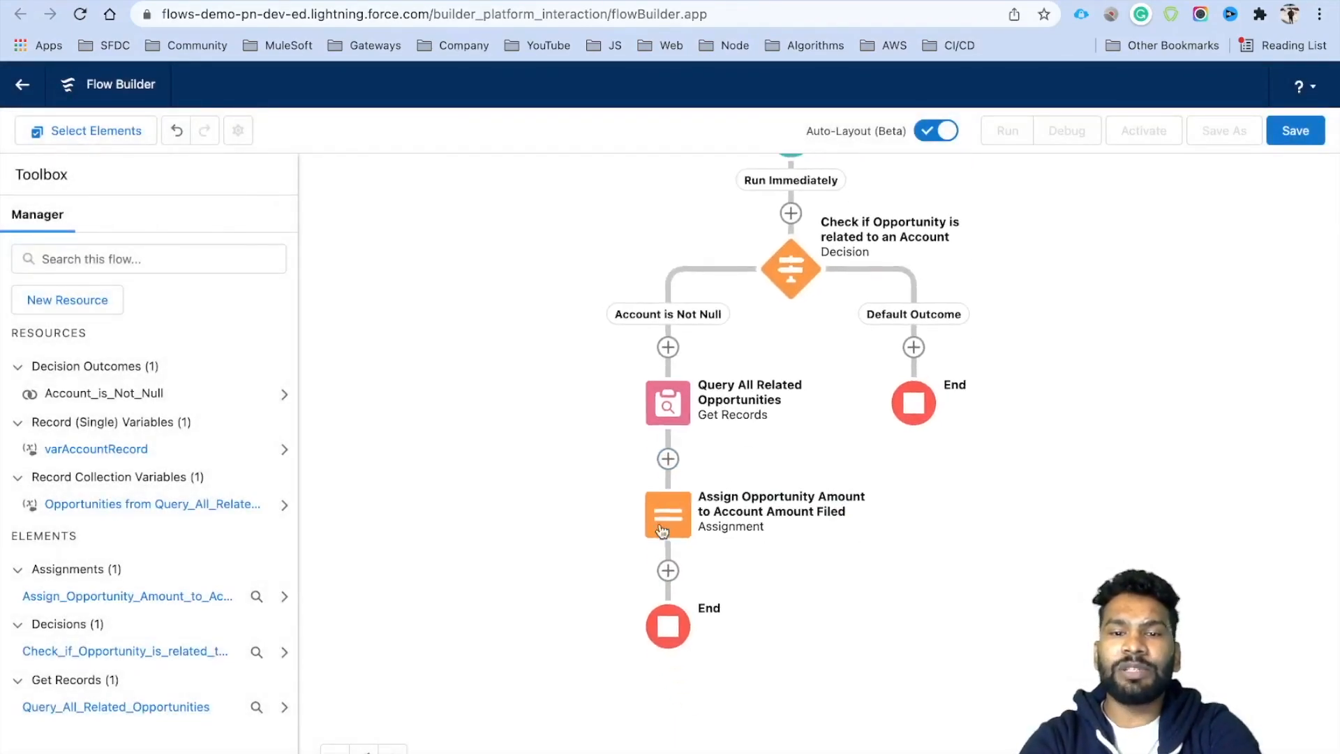
{"action": "left_click", "coordinate": [668, 570]}
{"action": "scroll", "coordinate": [676, 677], "scroll_direction": "down", "scroll_amount": 1}
{"action": "scroll", "coordinate": [676, 678], "scroll_direction": "down", "scroll_amount": 5}
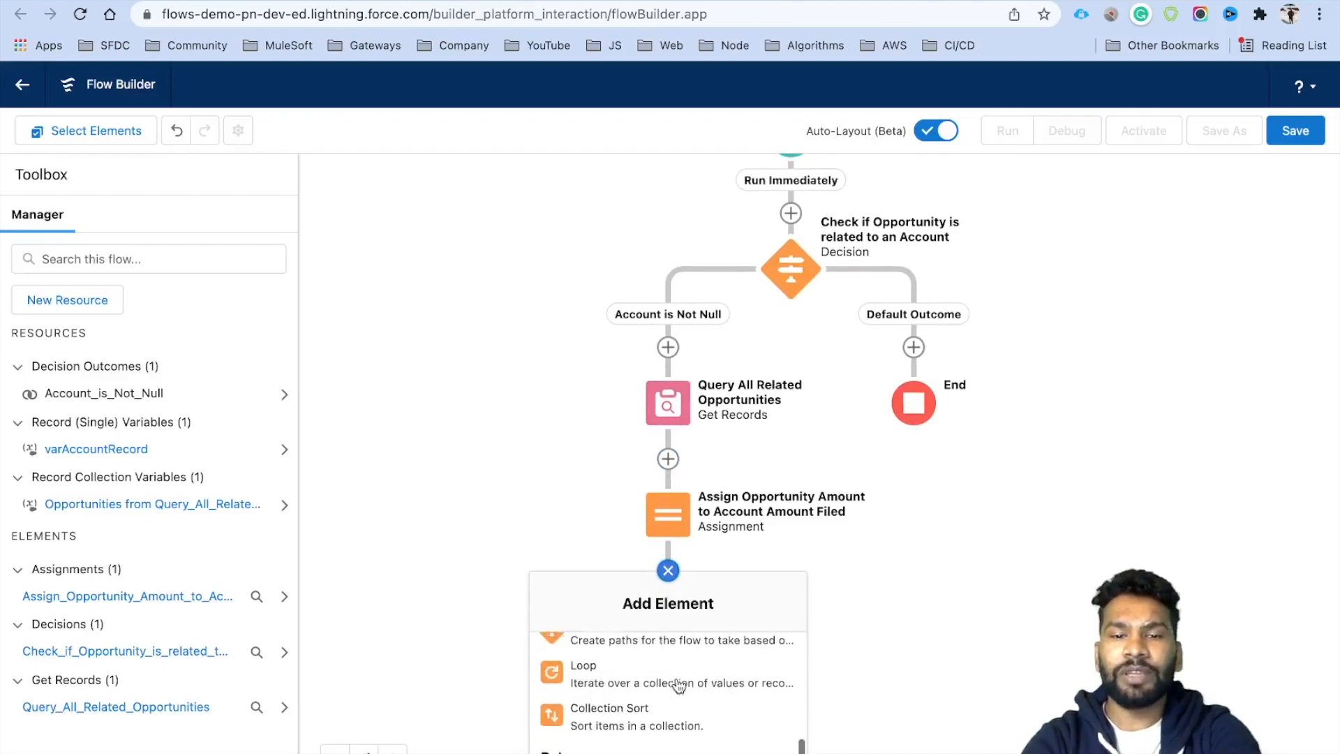
{"action": "left_click", "coordinate": [621, 749]}
{"action": "left_click", "coordinate": [404, 238]}
{"action": "type", "text": "Update Related Account"}
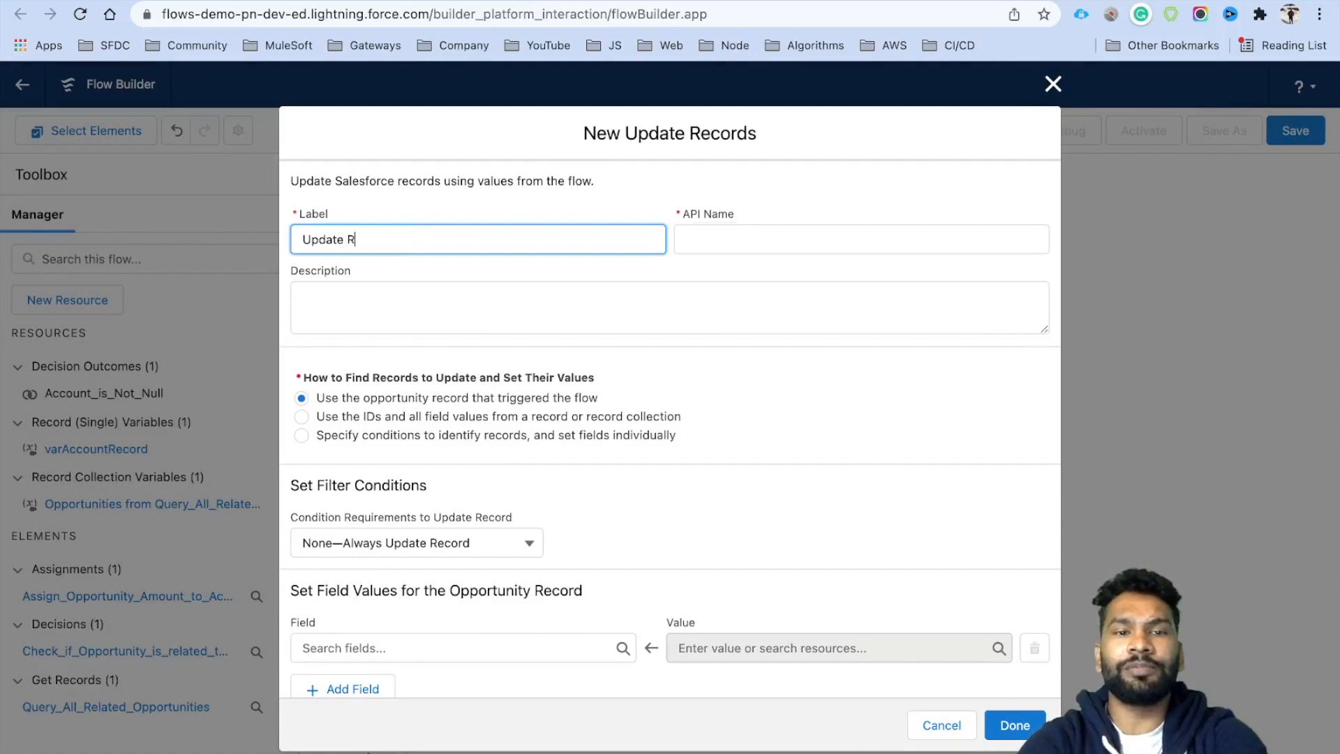
{"action": "key", "text": "Tab"}
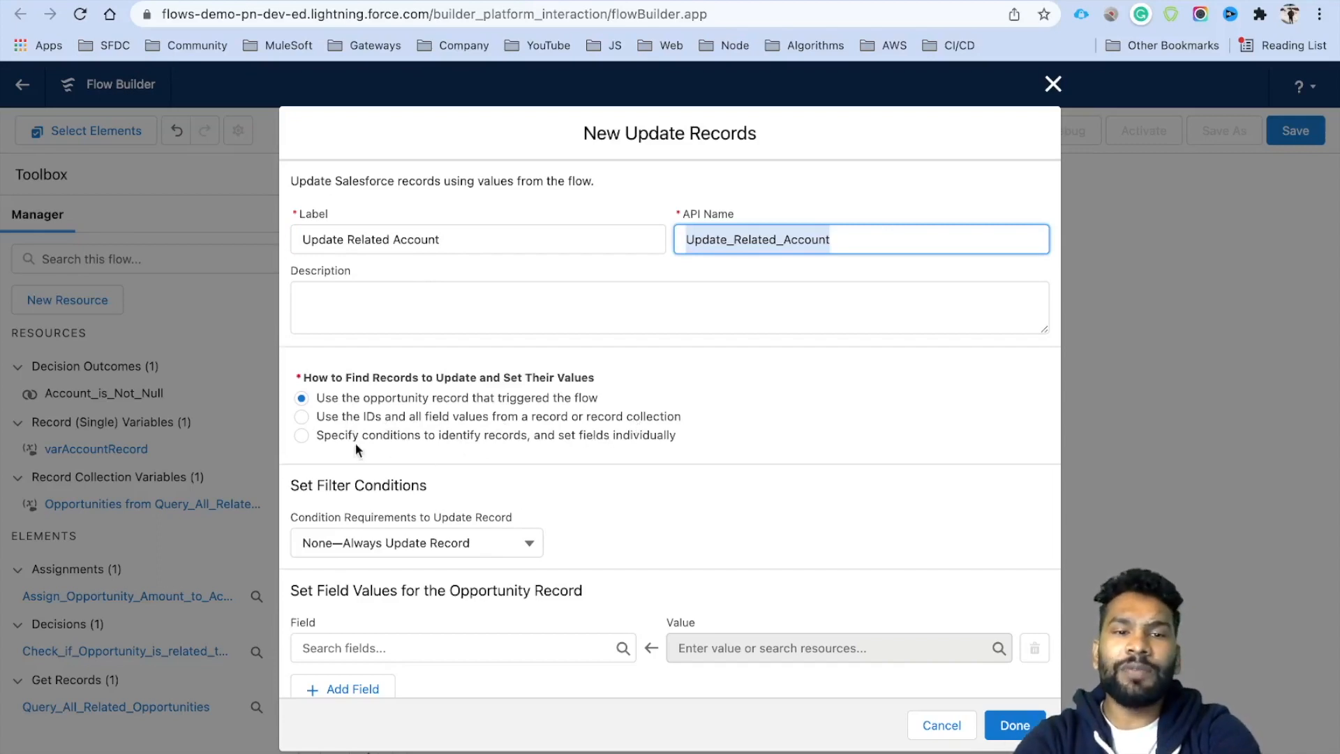
Update Account records found by conditions, setting their fields individually.
{"action": "left_click", "coordinate": [501, 437]}
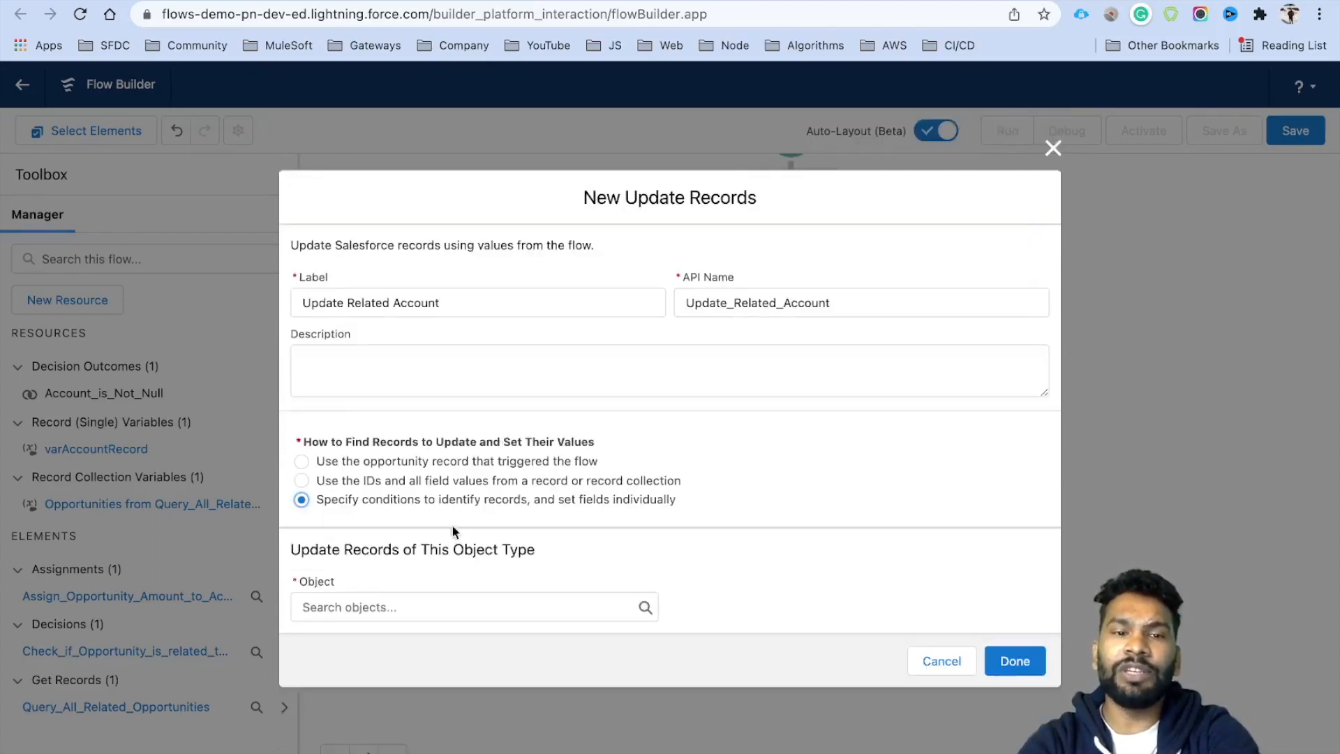
{"action": "left_click", "coordinate": [381, 604]}
{"action": "type", "text": "Acc"}
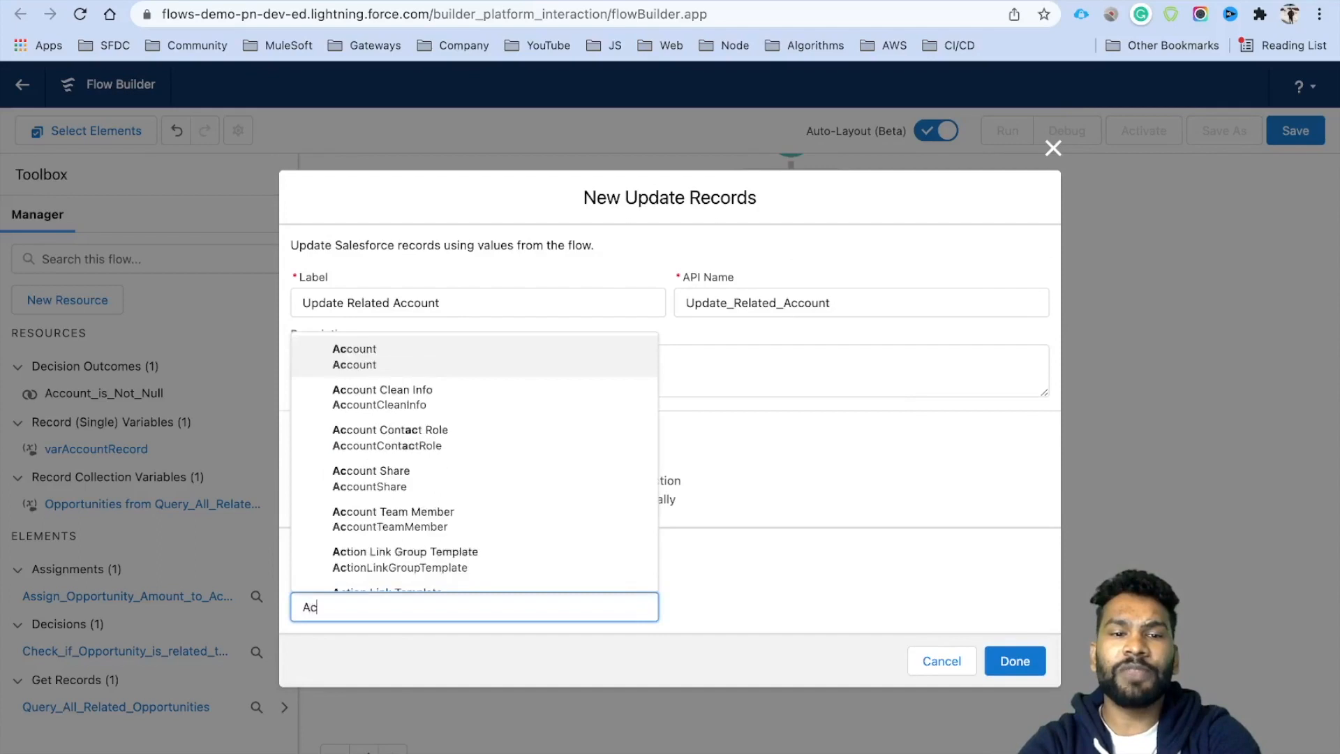
{"action": "left_click", "coordinate": [386, 379]}
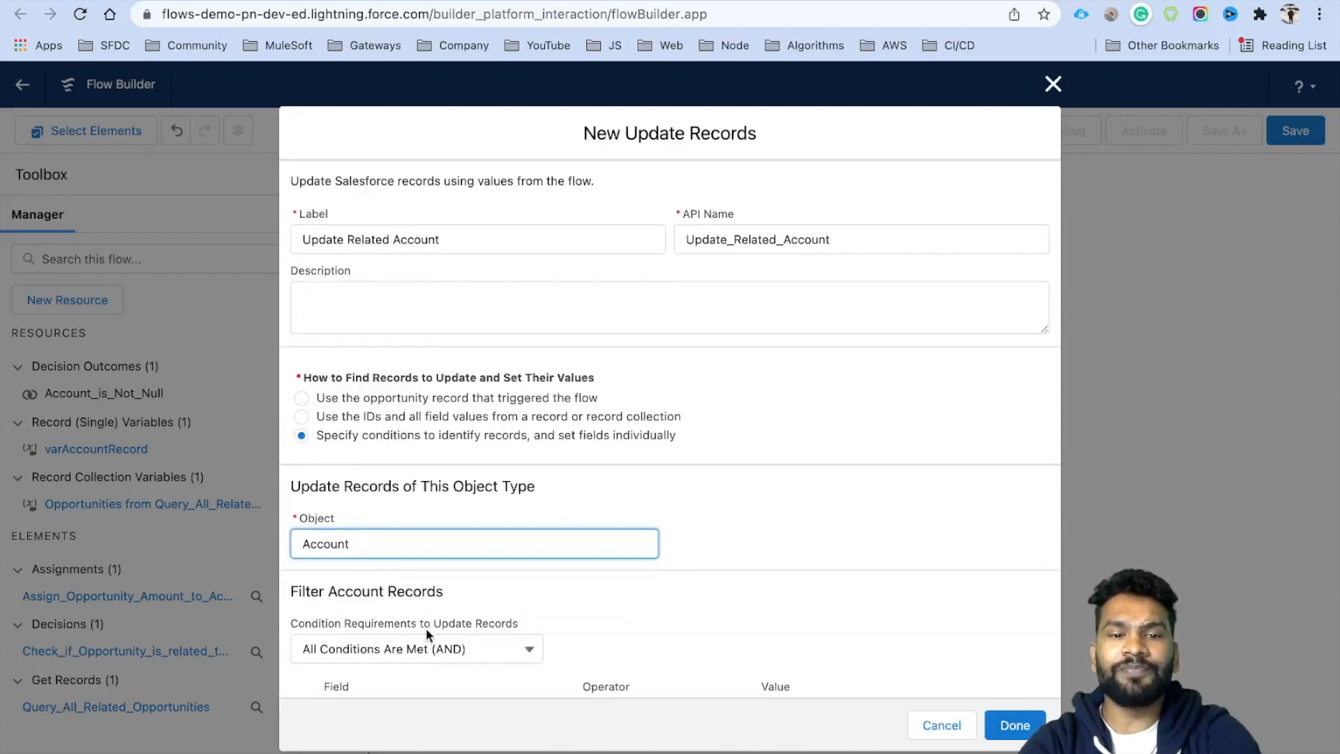
{"action": "scroll", "coordinate": [425, 627], "scroll_direction": "down", "scroll_amount": 3}
Filter Accounts where Id equals the triggering opportunity's $Record.AccountId.
{"action": "left_click", "coordinate": [391, 566]}
{"action": "type", "text": "id"}
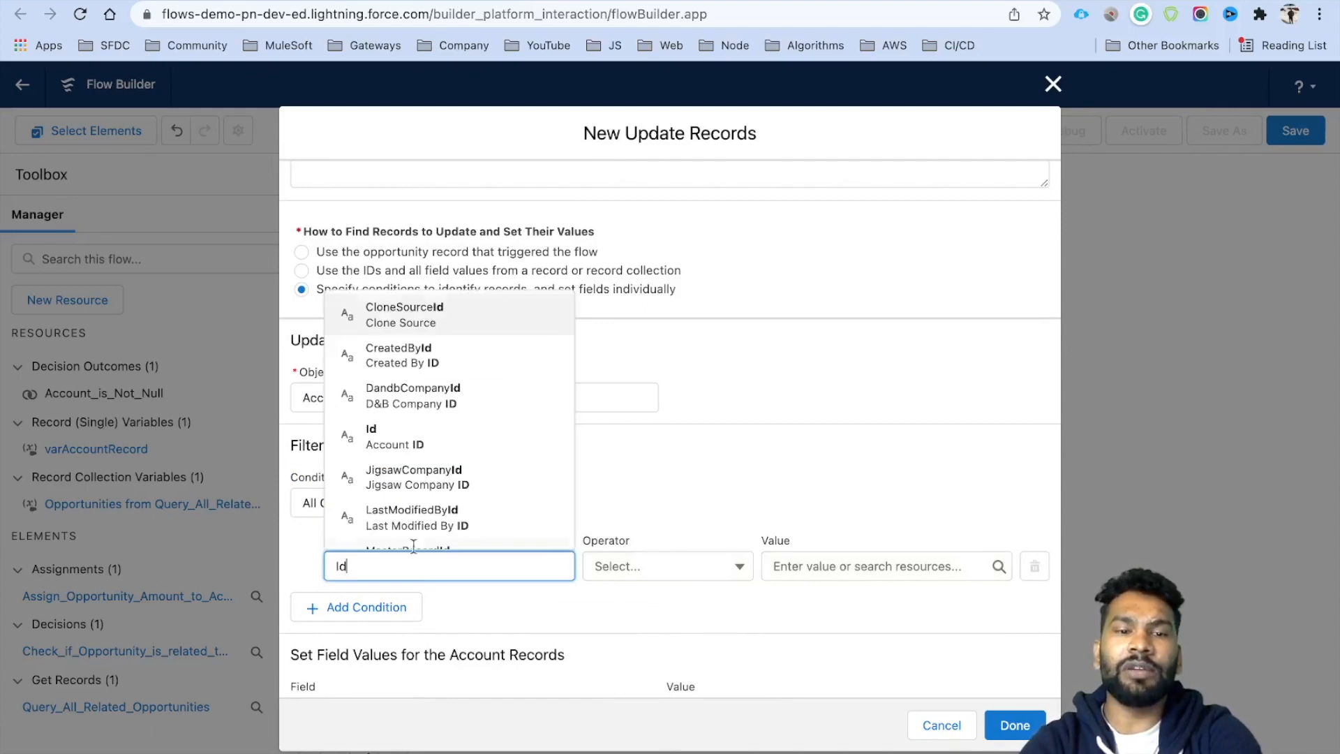
{"action": "left_click", "coordinate": [414, 434]}
{"action": "left_click", "coordinate": [799, 565]}
{"action": "type", "text": "Rec"}
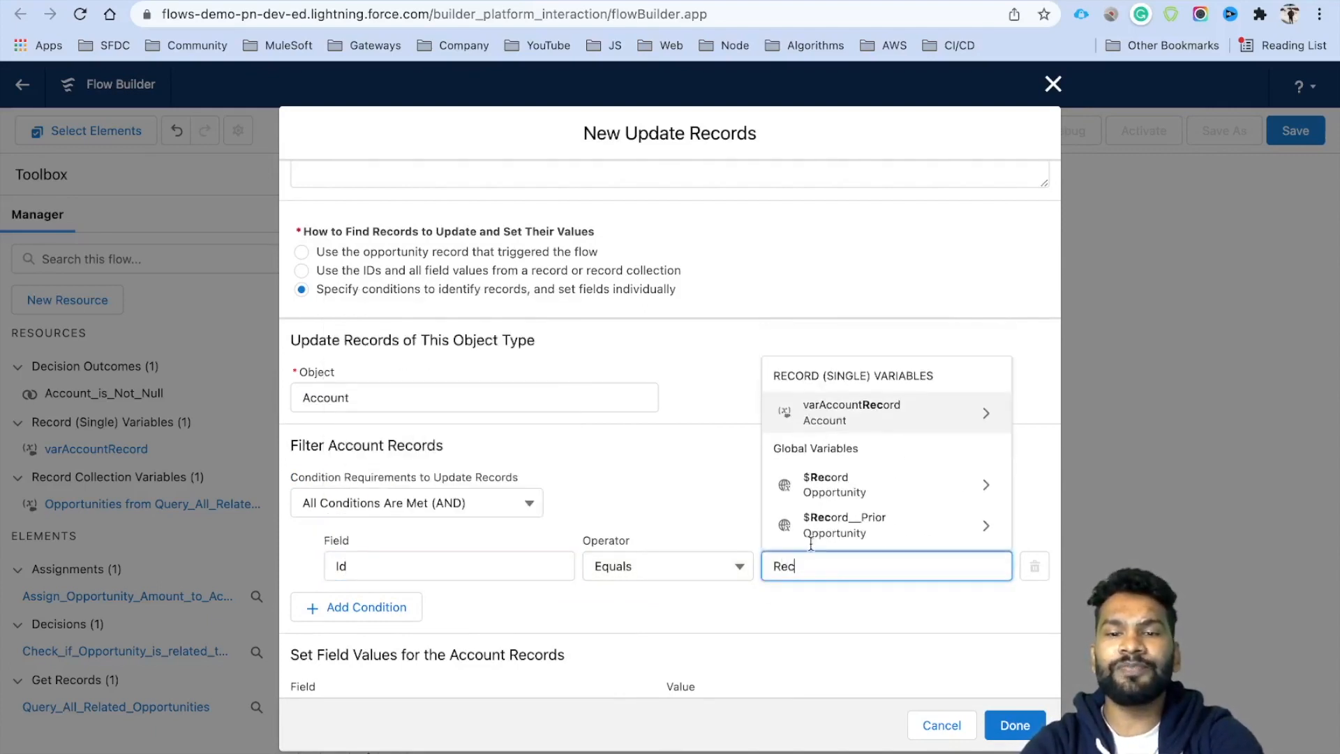
{"action": "left_click", "coordinate": [851, 476]}
{"action": "type", "text": "Acc"}
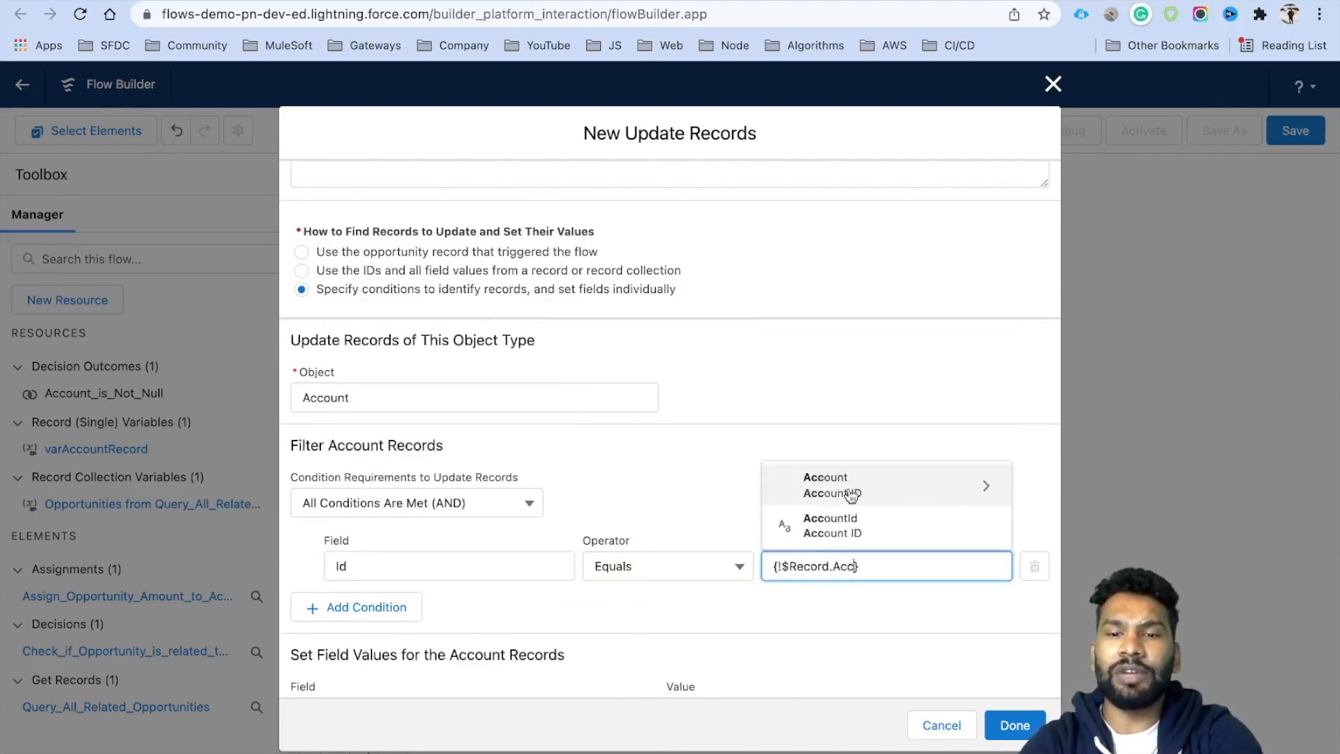
{"action": "left_click", "coordinate": [834, 441]}
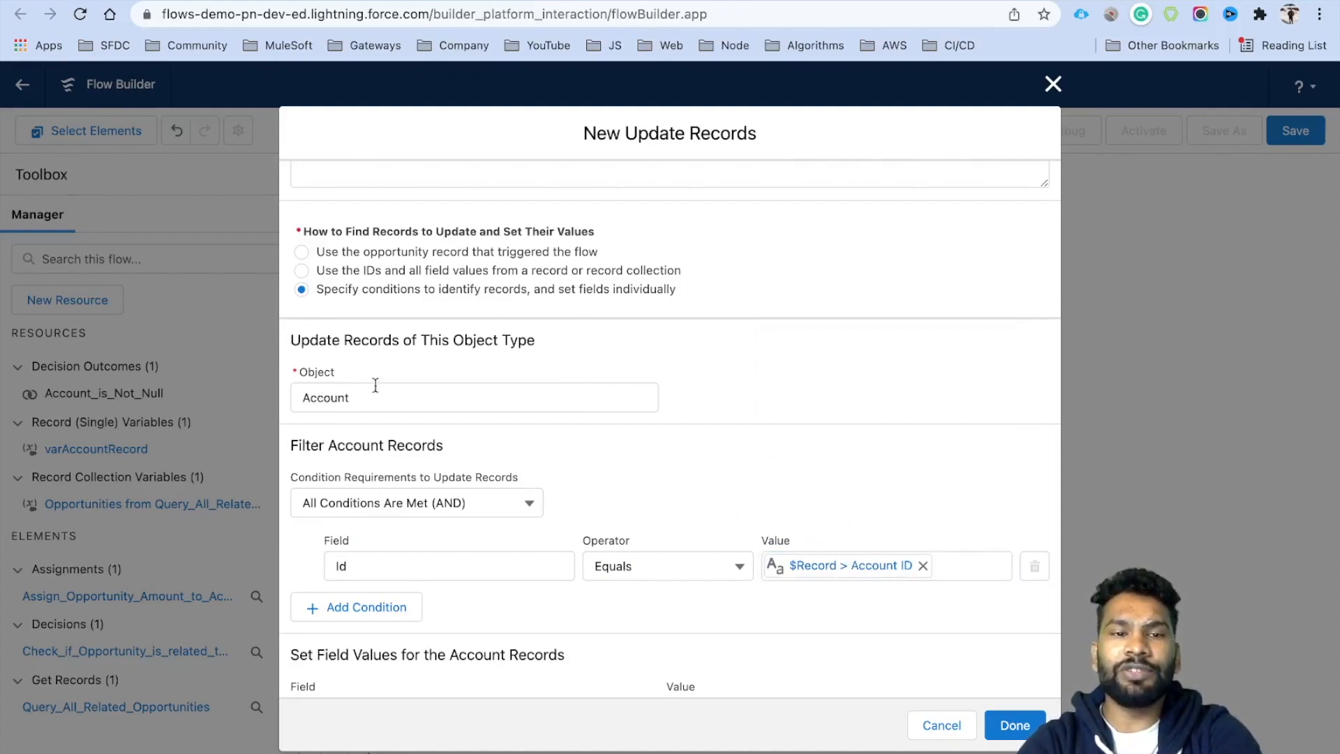
Set the Account's Primary Opportunity Amount field to $Record.Amount and finish the element.
{"action": "scroll", "coordinate": [626, 601], "scroll_direction": "down", "scroll_amount": 2}
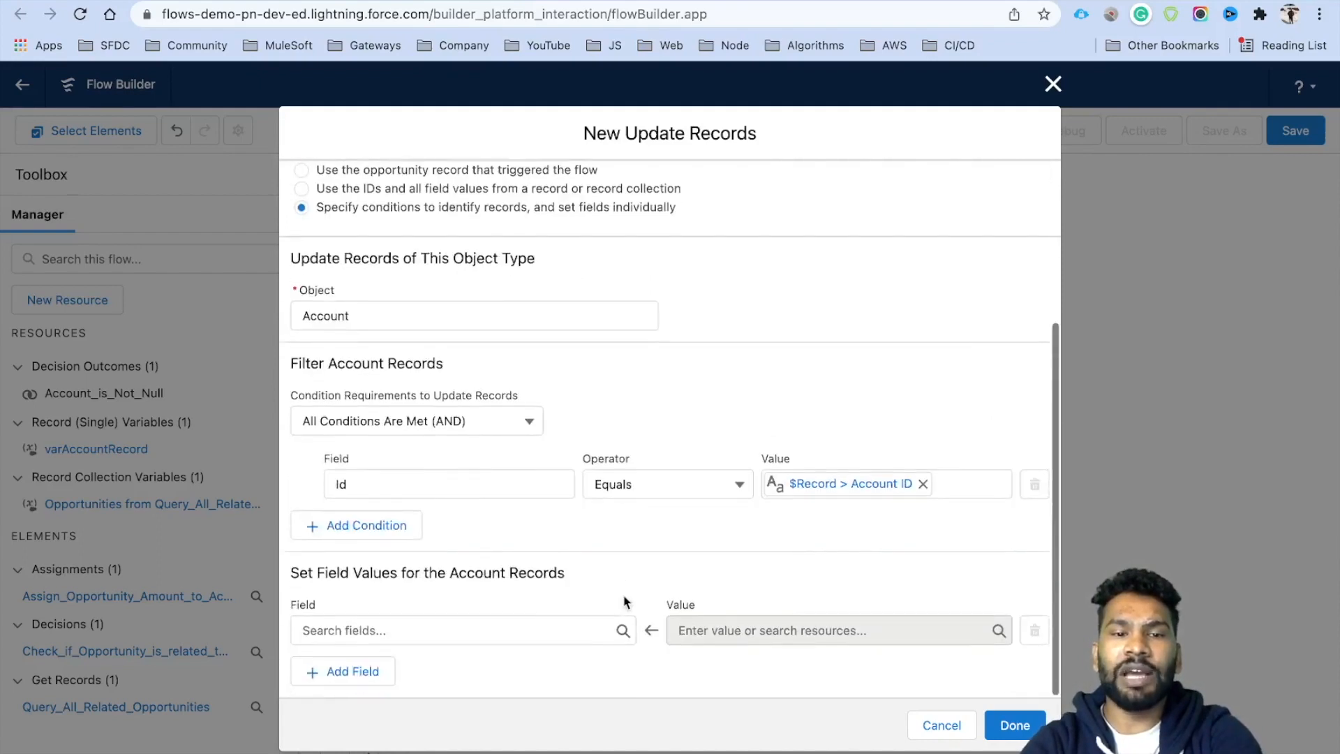
{"action": "left_click", "coordinate": [358, 631]}
{"action": "type", "text": "Pri"}
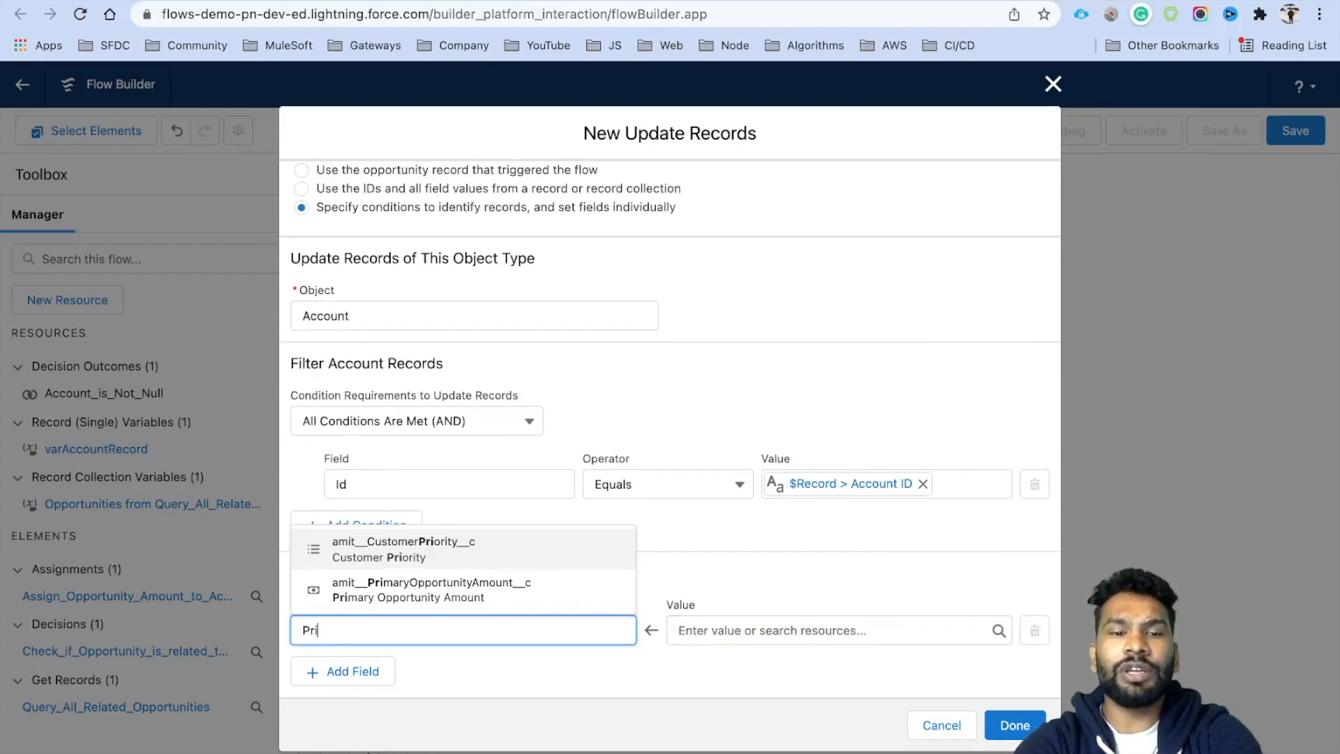
{"action": "left_click", "coordinate": [389, 592]}
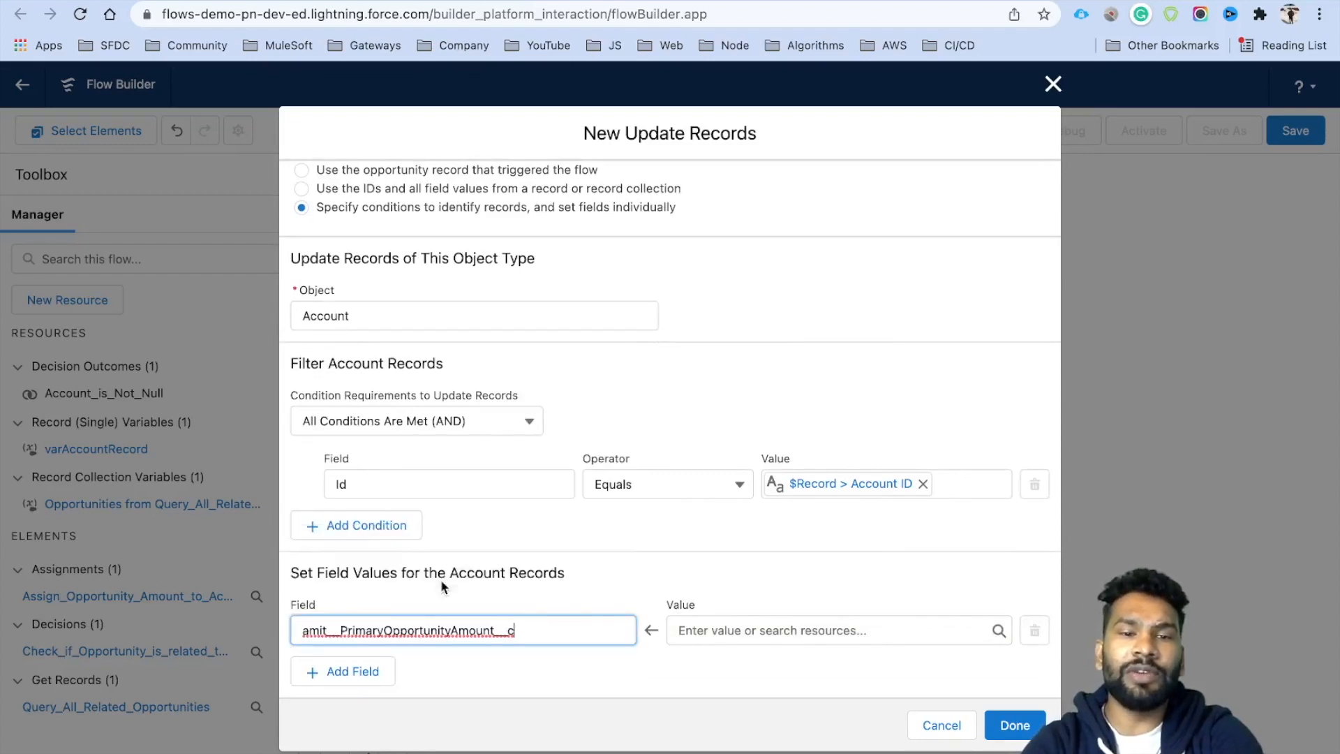
{"action": "left_click", "coordinate": [762, 630]}
{"action": "type", "text": "Rec"}
{"action": "left_click", "coordinate": [759, 551]}
{"action": "type", "text": "Am"}
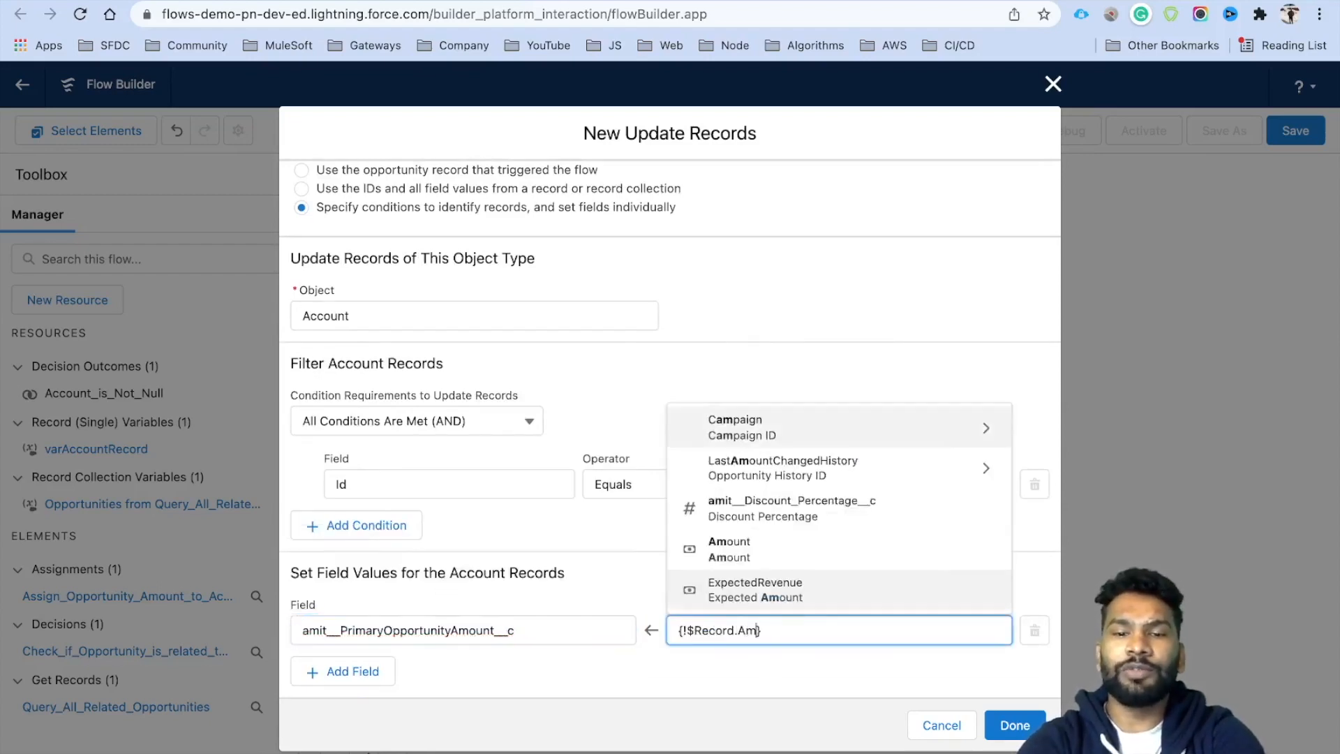
{"action": "left_click", "coordinate": [770, 543]}
{"action": "left_click", "coordinate": [715, 559]}
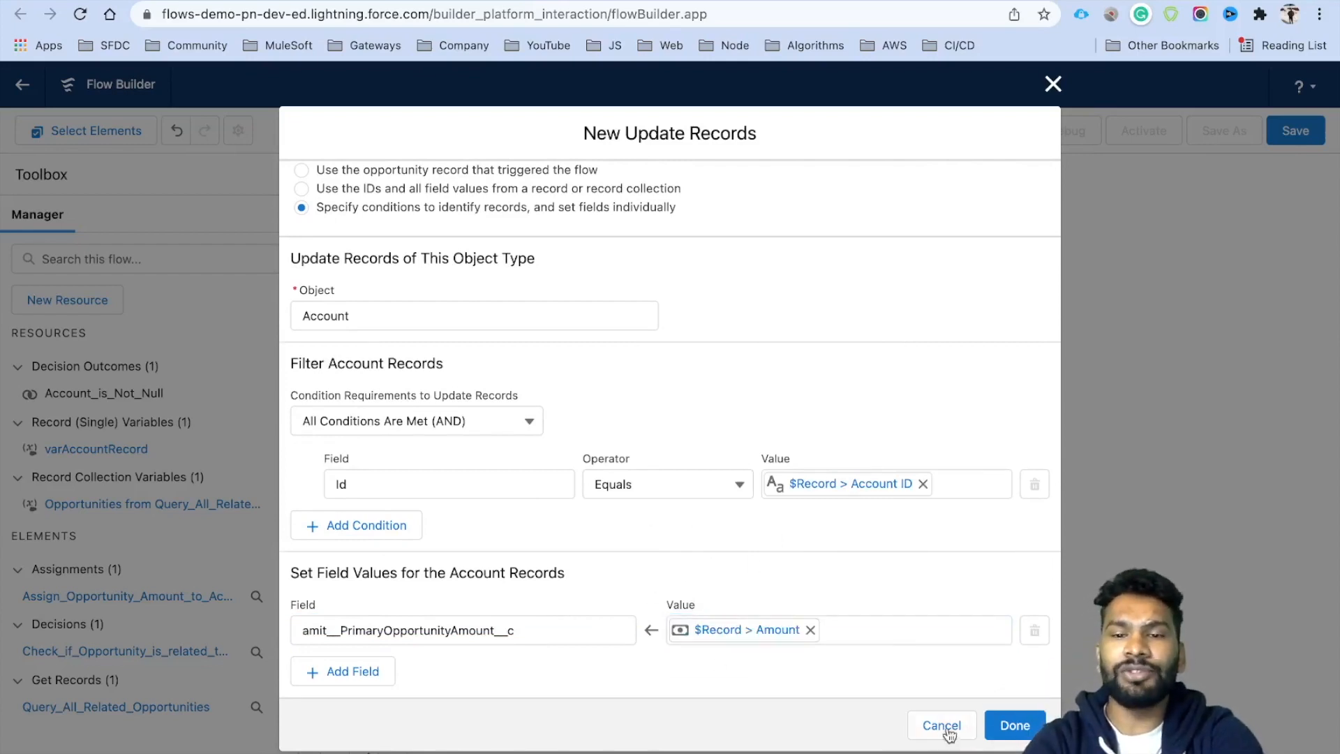
{"action": "left_click", "coordinate": [1011, 725]}
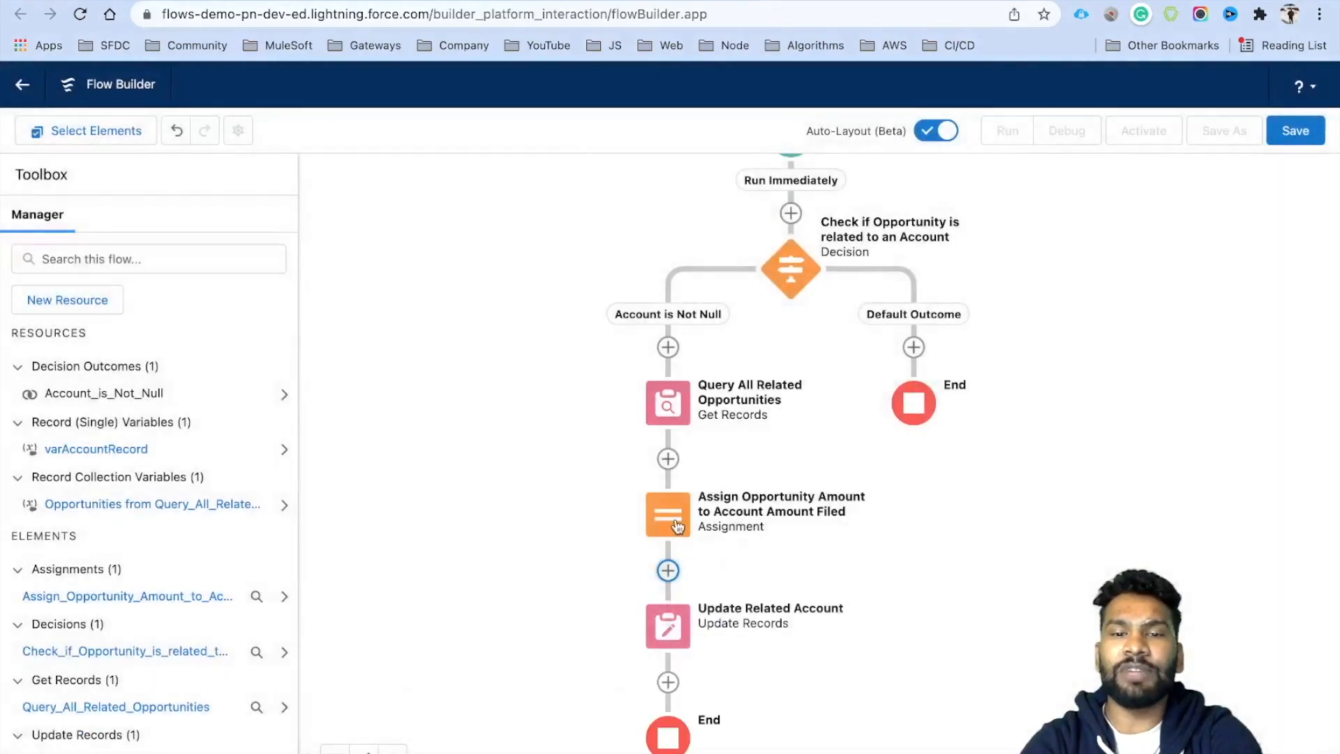
Delete the redundant Assignment element and the unused varAccountRecord variable.
{"action": "left_click", "coordinate": [676, 523]}
{"action": "left_click", "coordinate": [611, 643]}
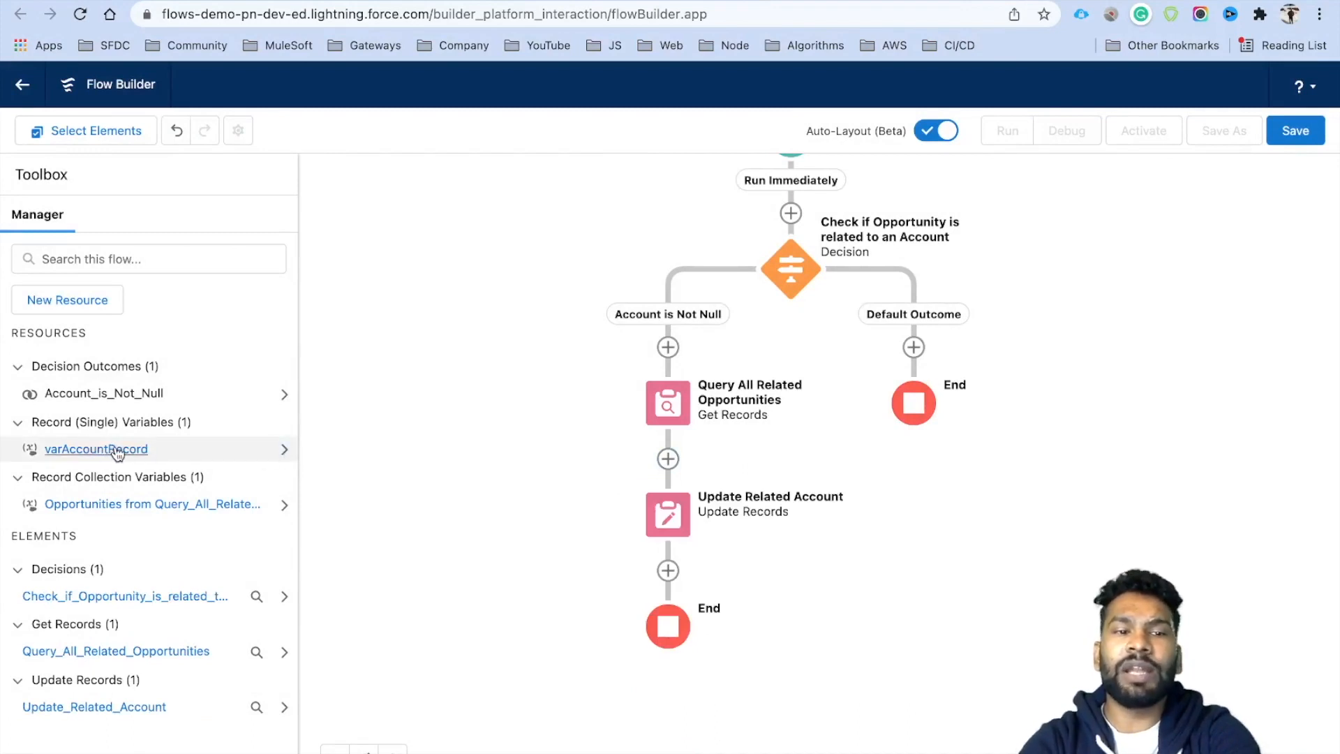
{"action": "left_click", "coordinate": [282, 453]}
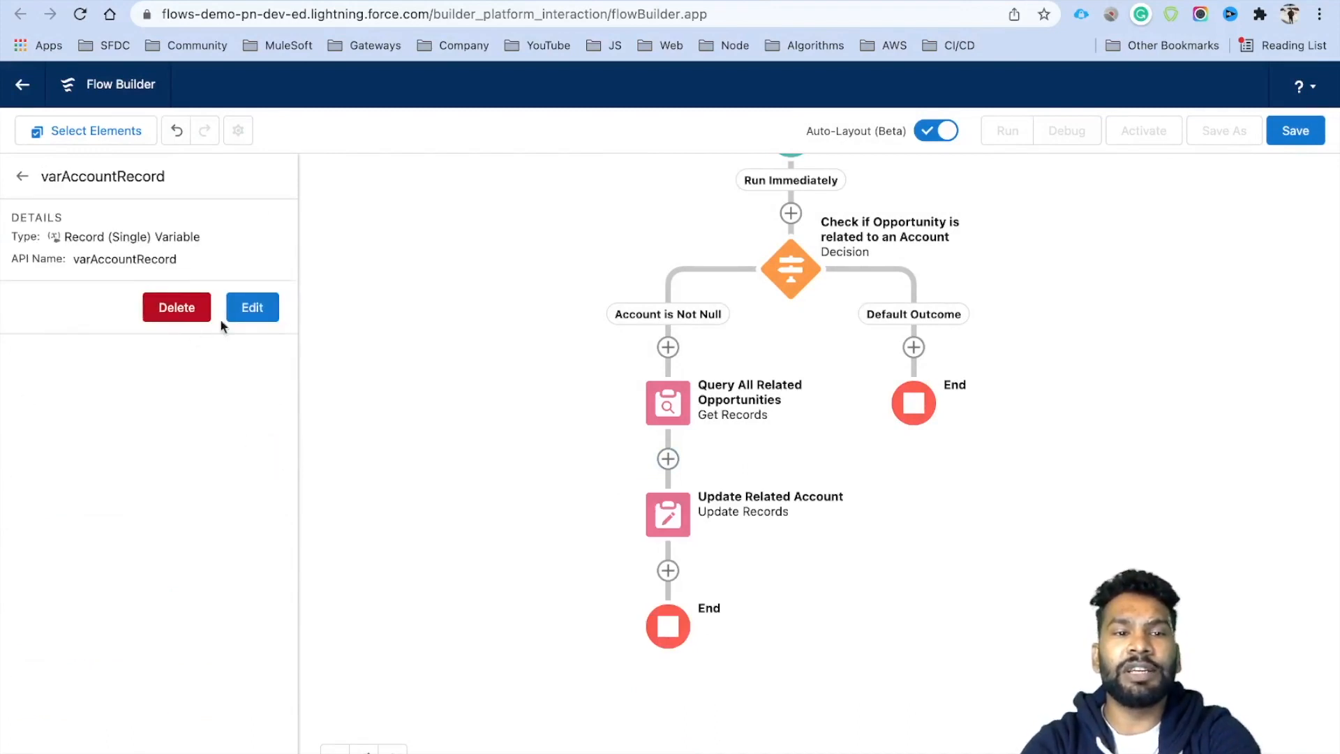
{"action": "left_click", "coordinate": [188, 308]}
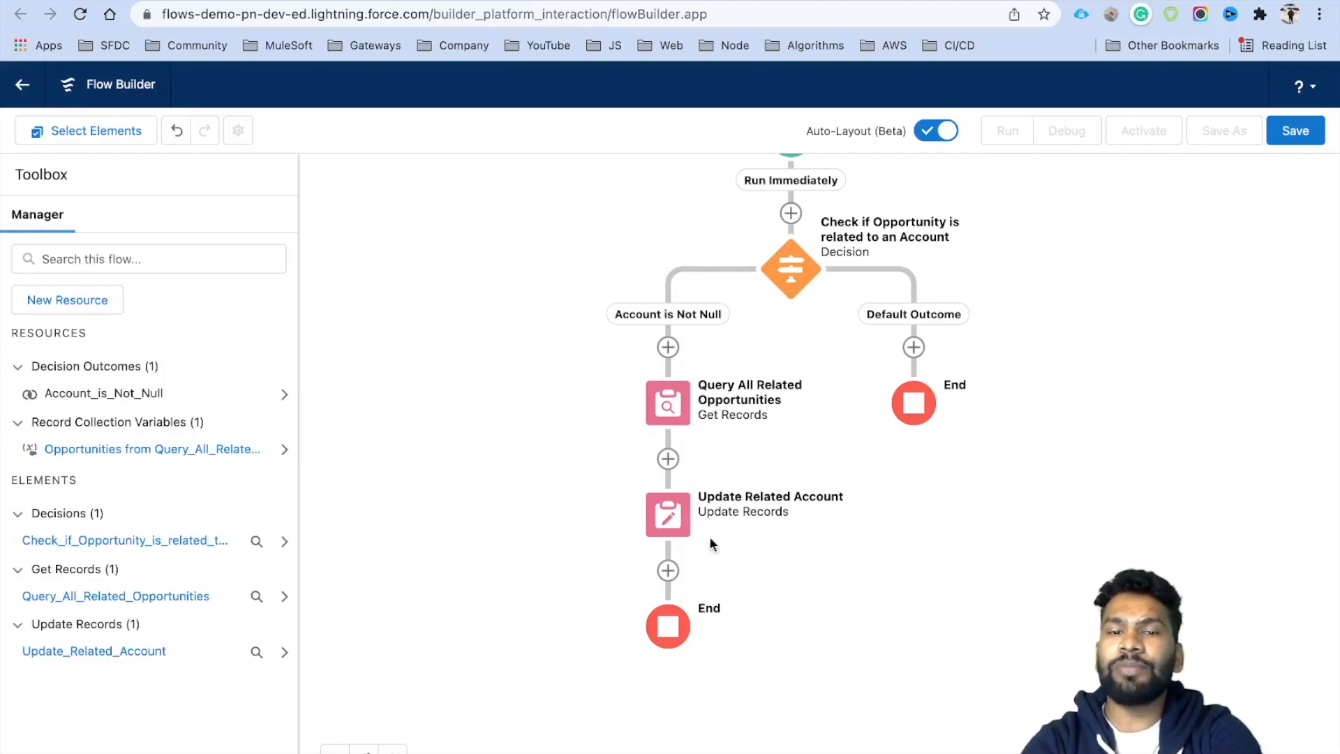
Save the flow as 'Update Primary Opportunity Amount to Account Primary Amount Field' with a description.
{"action": "left_click", "coordinate": [1292, 132]}
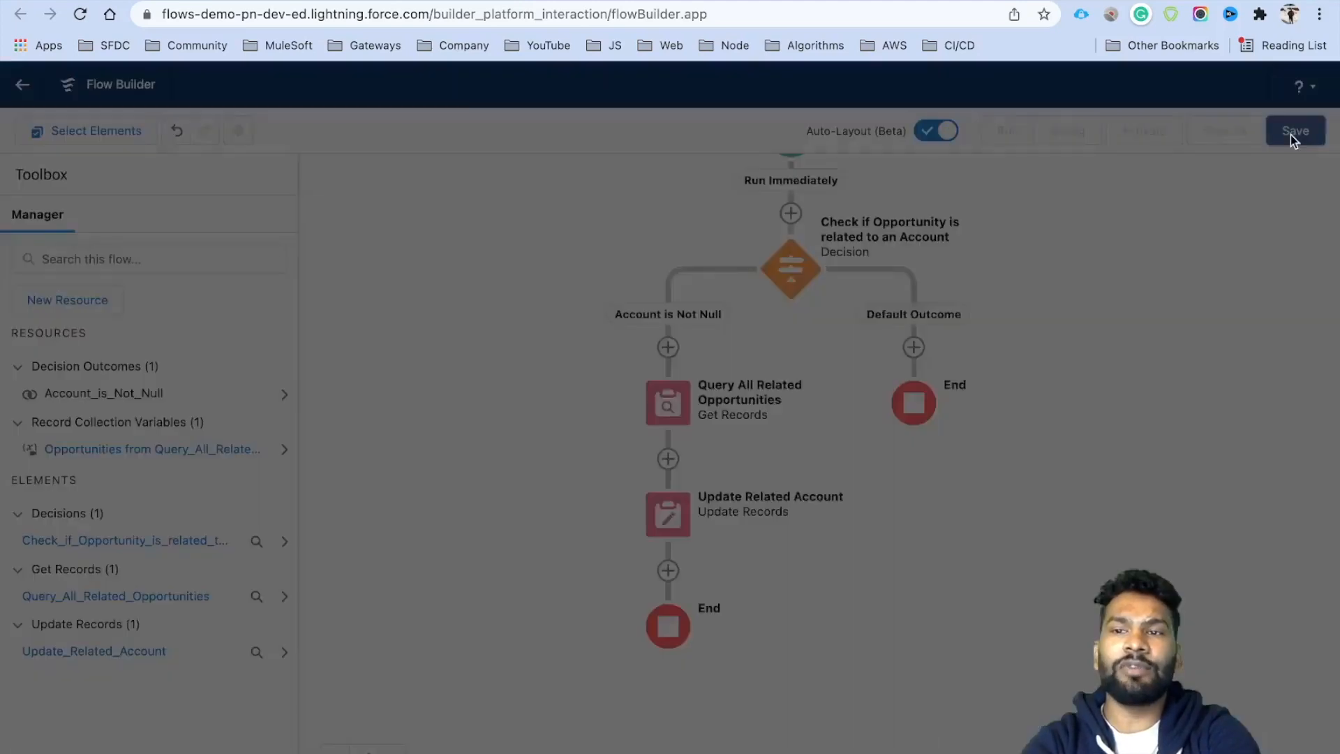
{"action": "type", "text": "U"}
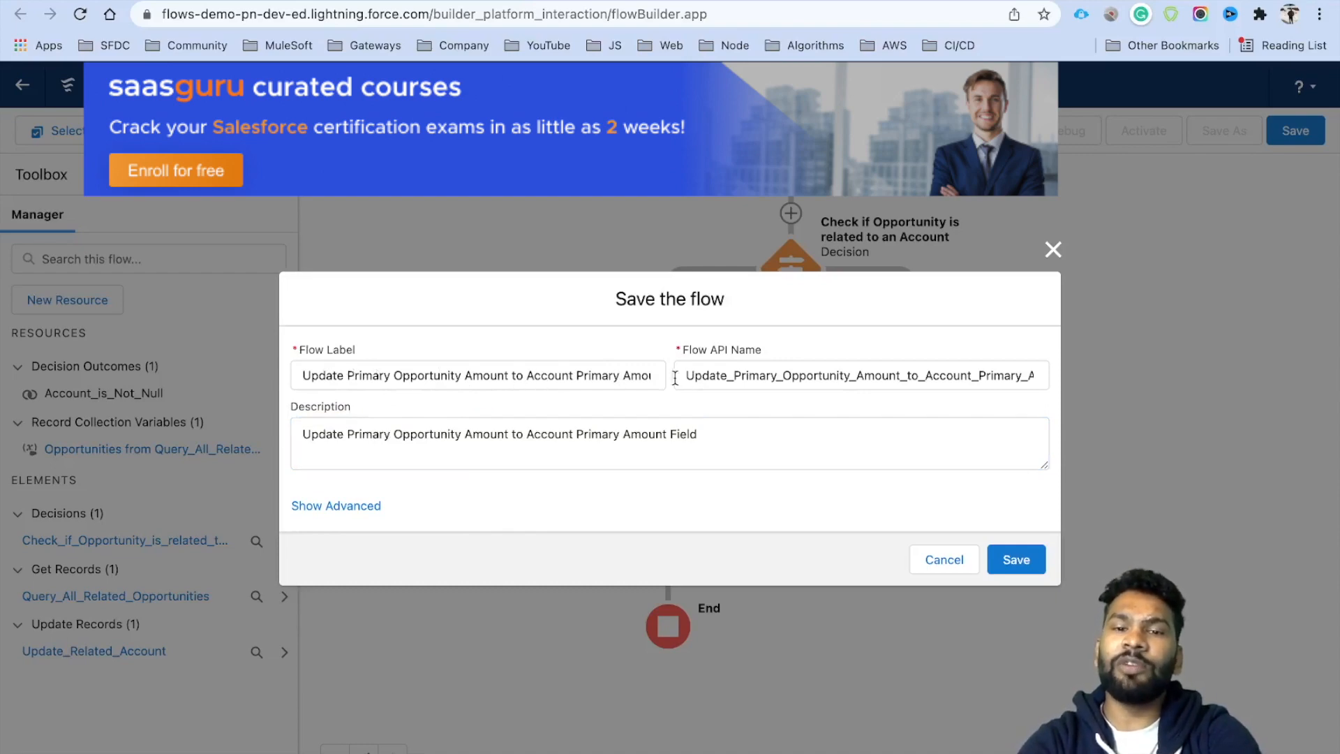
{"action": "left_click", "coordinate": [999, 559]}
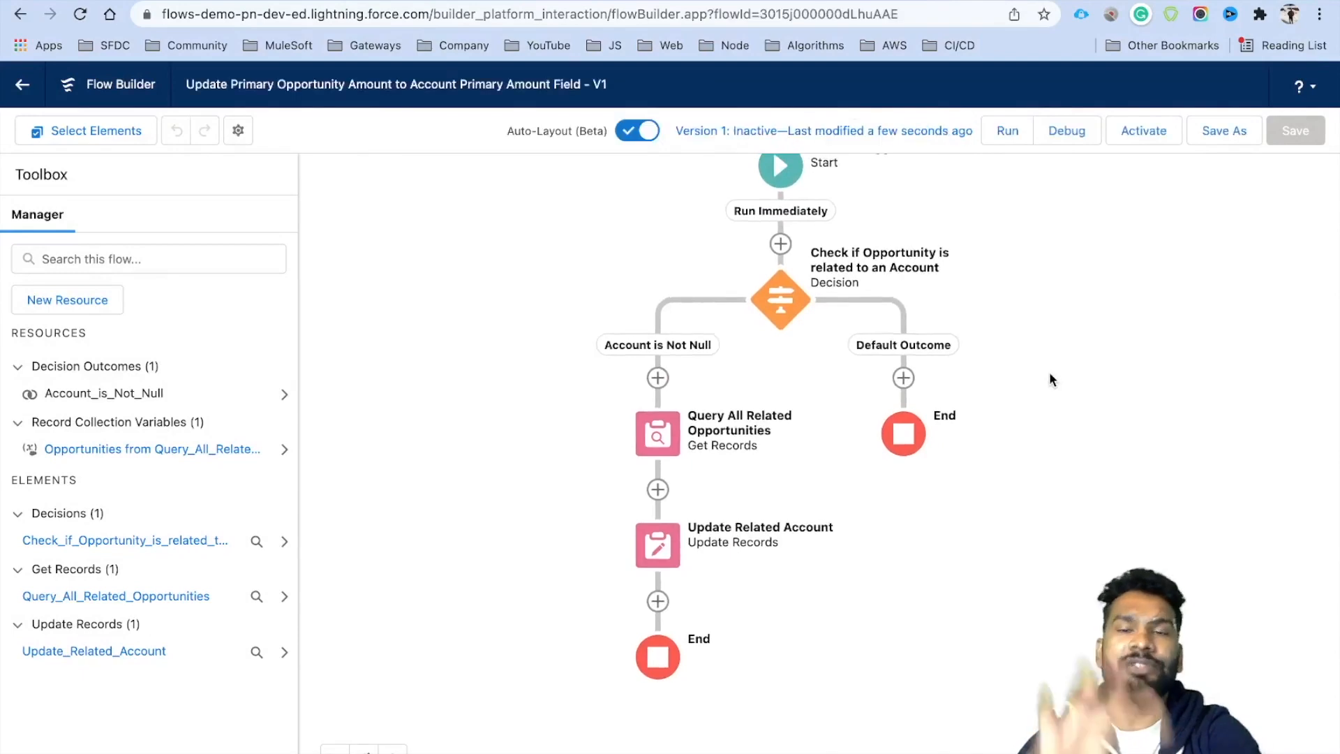
Add a Decision labelled 'Check if Opportunities Found' after Update Related Account.
{"action": "left_click_drag", "start_coordinate": [870, 569], "coordinate": [872, 462]}
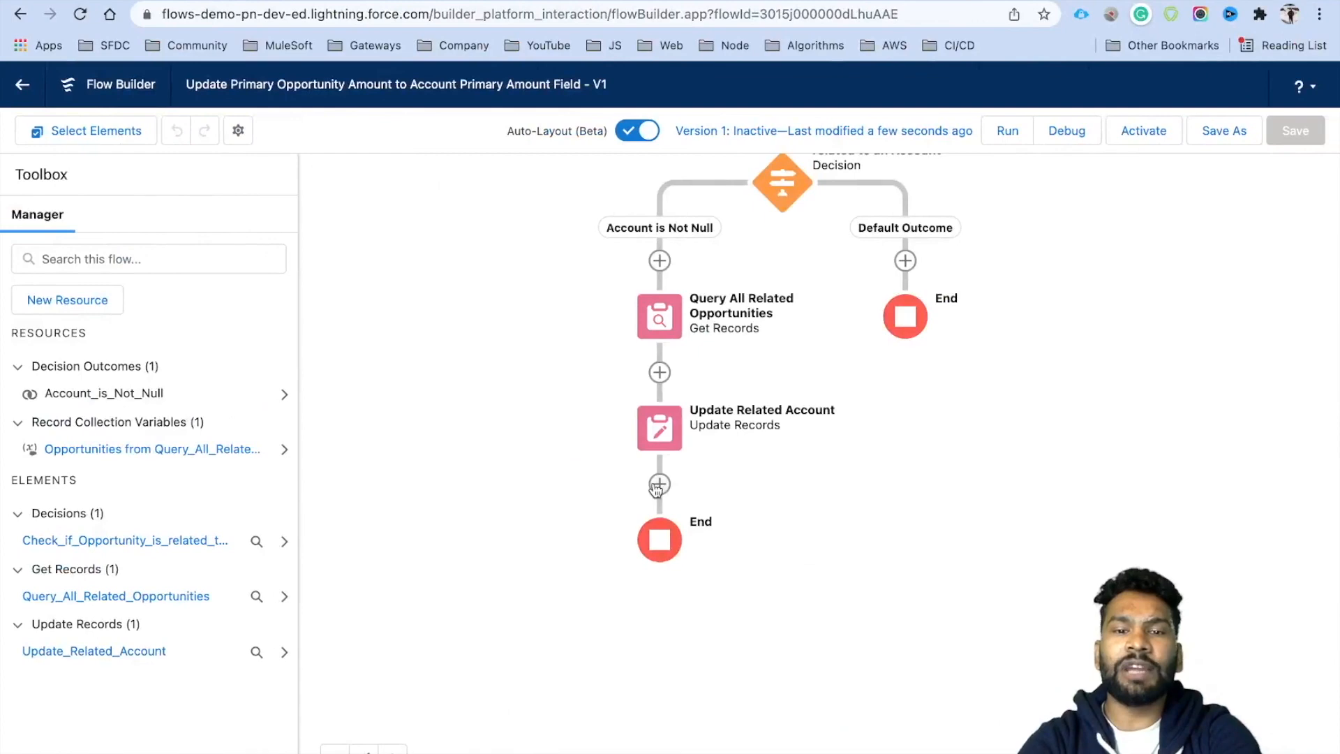
{"action": "left_click", "coordinate": [660, 484]}
{"action": "scroll", "coordinate": [667, 628], "scroll_direction": "down", "scroll_amount": 5}
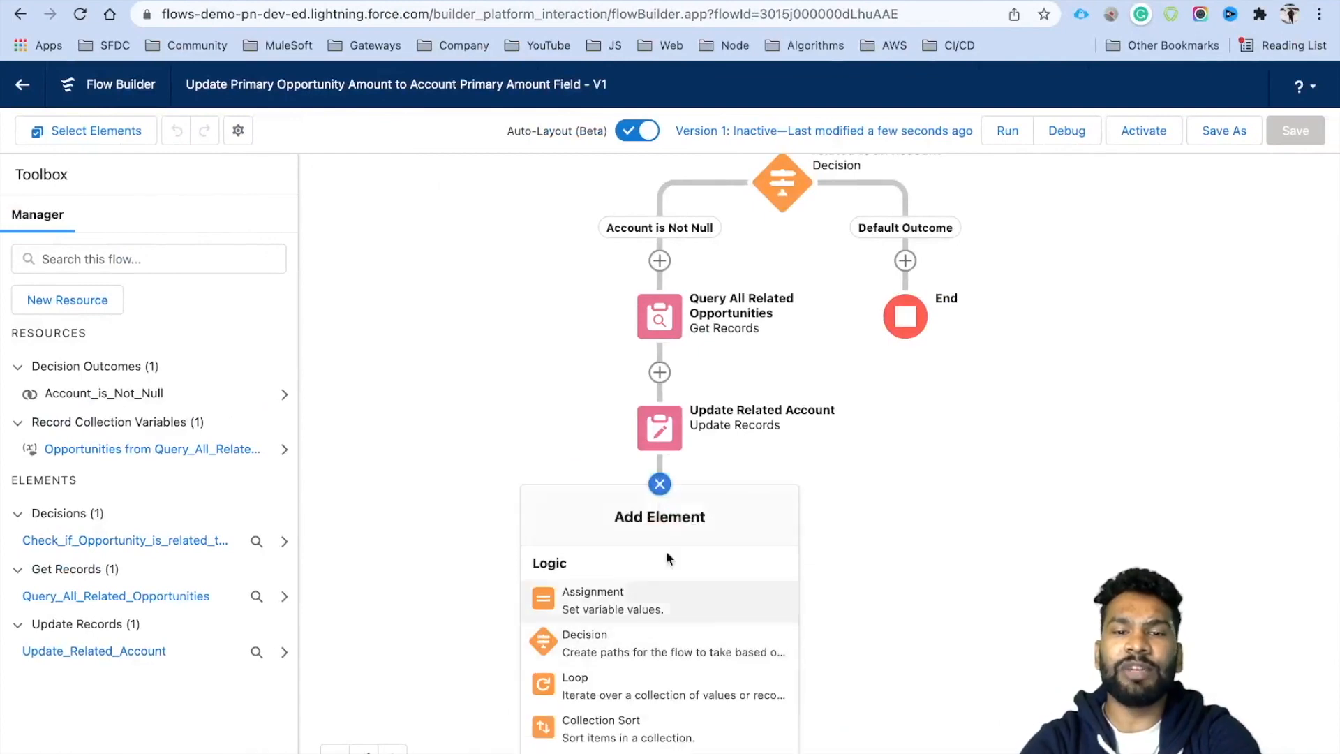
{"action": "left_click", "coordinate": [604, 659]}
{"action": "left_click", "coordinate": [313, 217]}
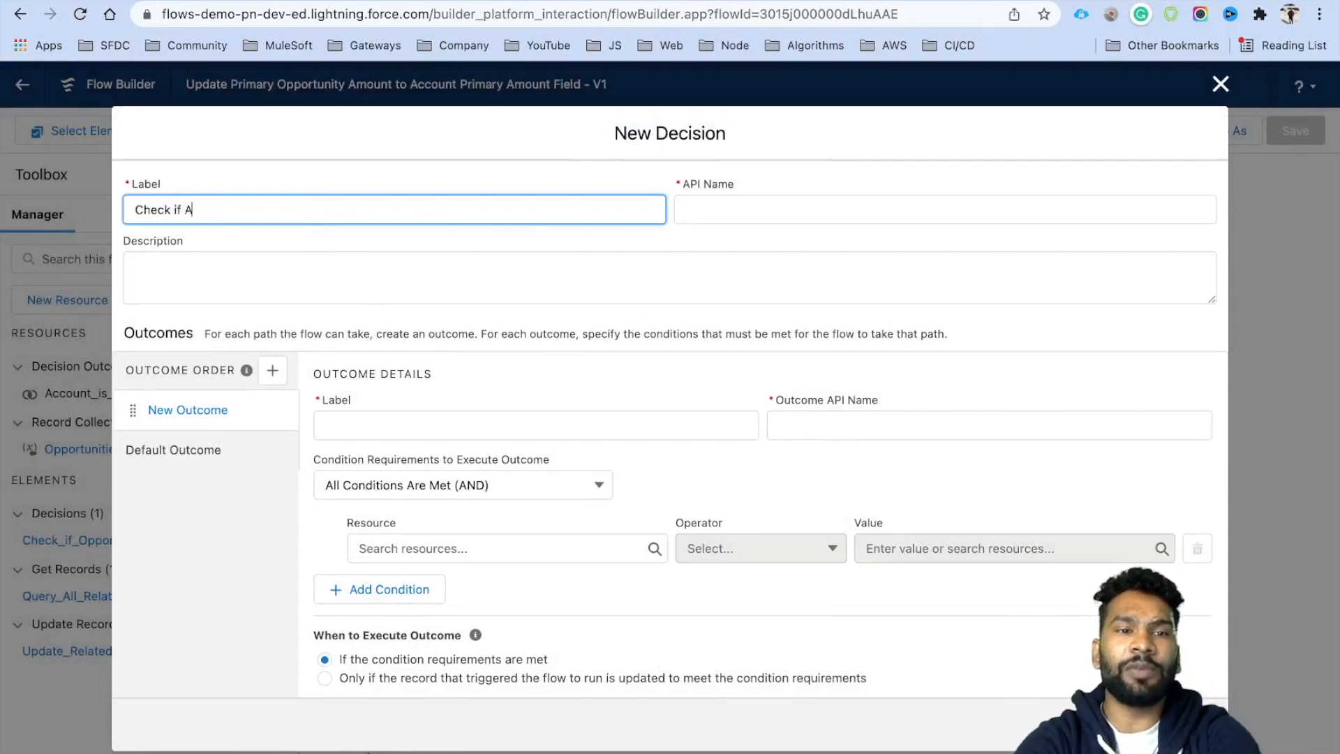
{"action": "type", "text": "Check if Opportunities Found"}
{"action": "key", "text": "Tab"}
Give it outcome 'Opportunities Found?' requiring Query_All_Related_Opportunities Is Null equals False.
{"action": "left_click", "coordinate": [391, 421]}
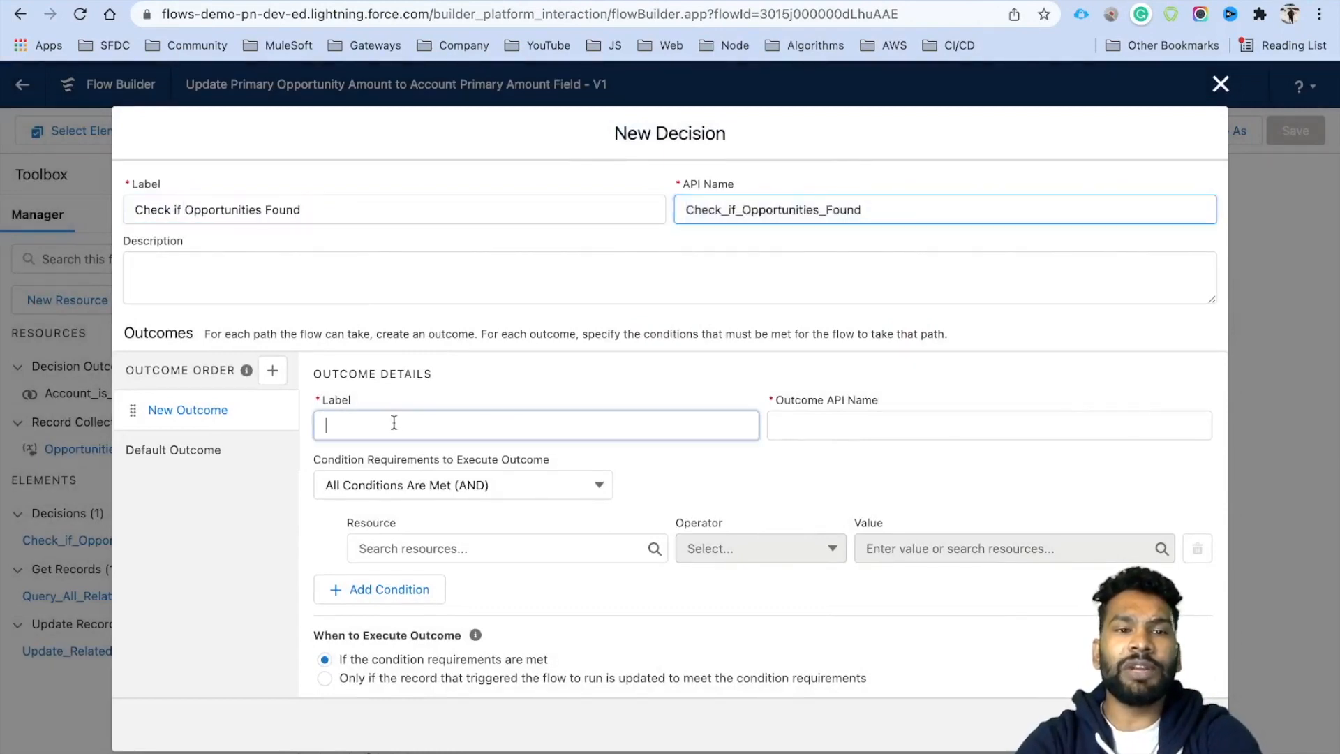
{"action": "type", "text": "Opp"}
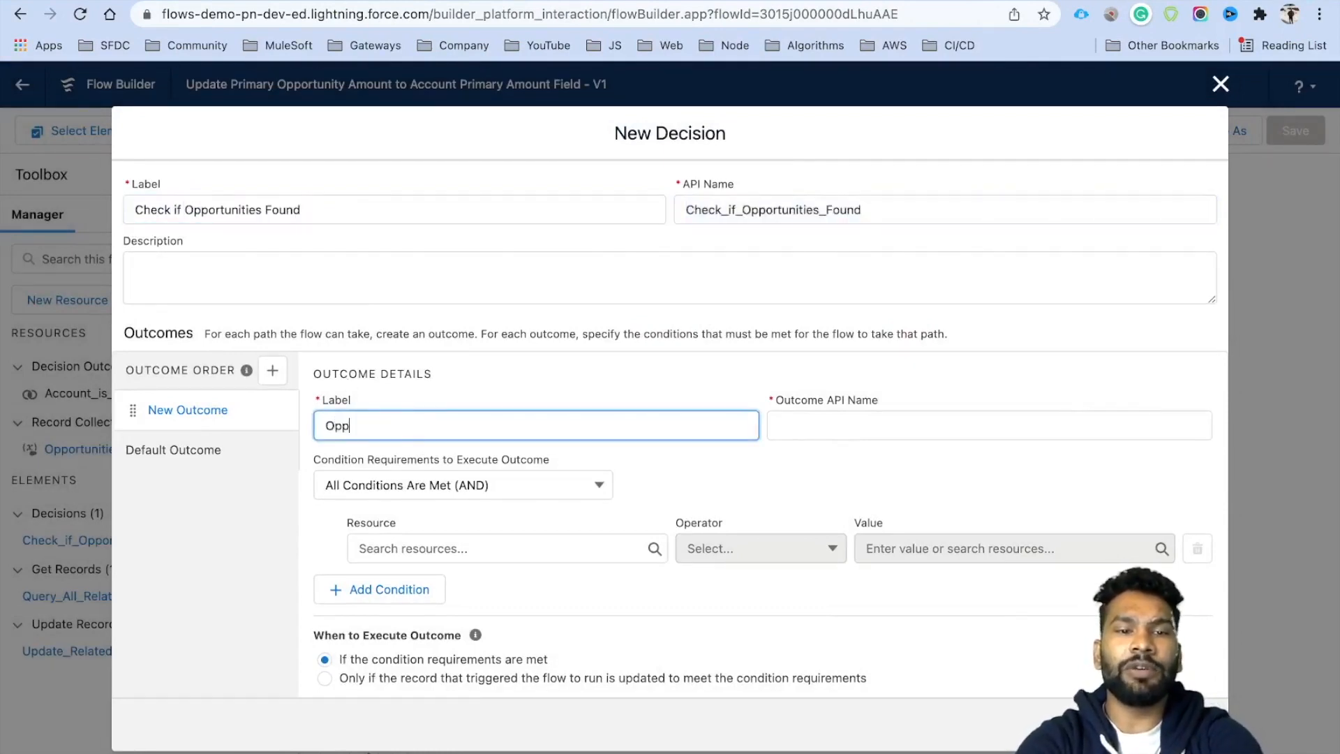
{"action": "type", "text": "ortunities Found?"}
{"action": "key", "text": "Tab"}
{"action": "left_click", "coordinate": [507, 546]}
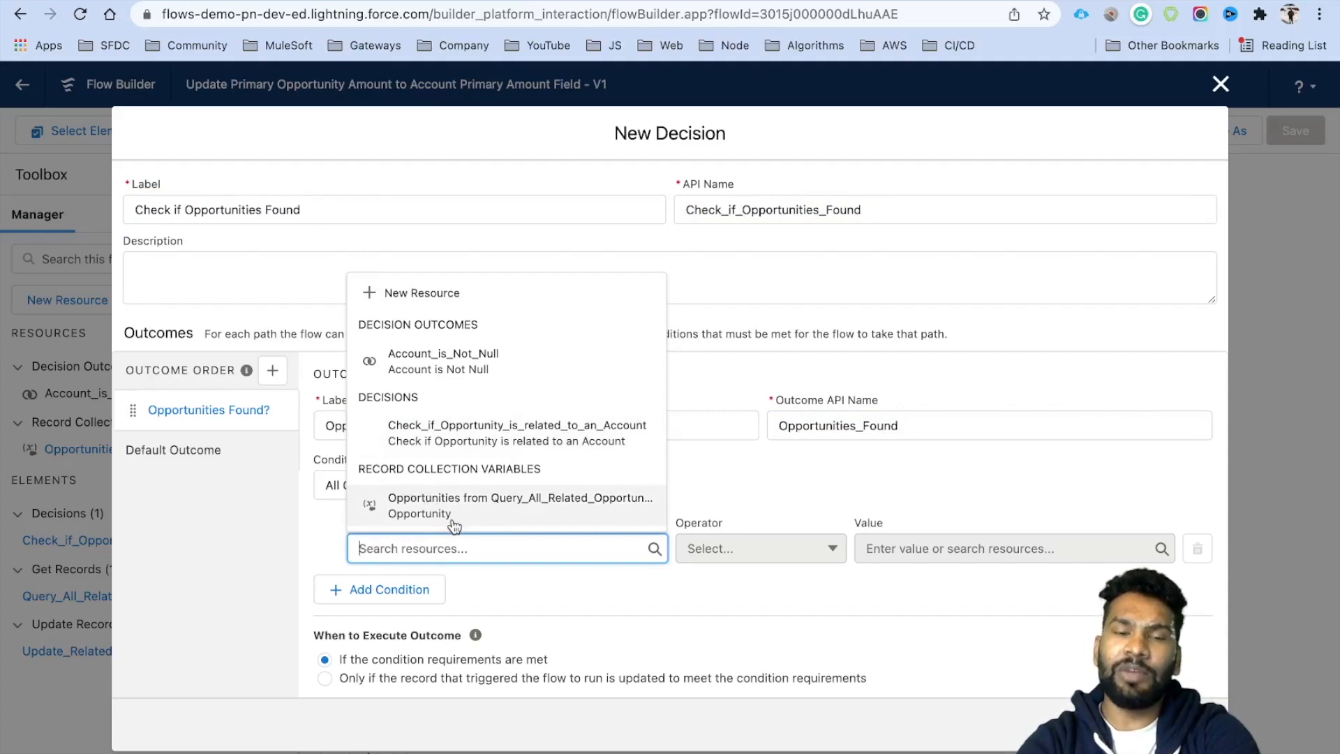
{"action": "left_click", "coordinate": [507, 514]}
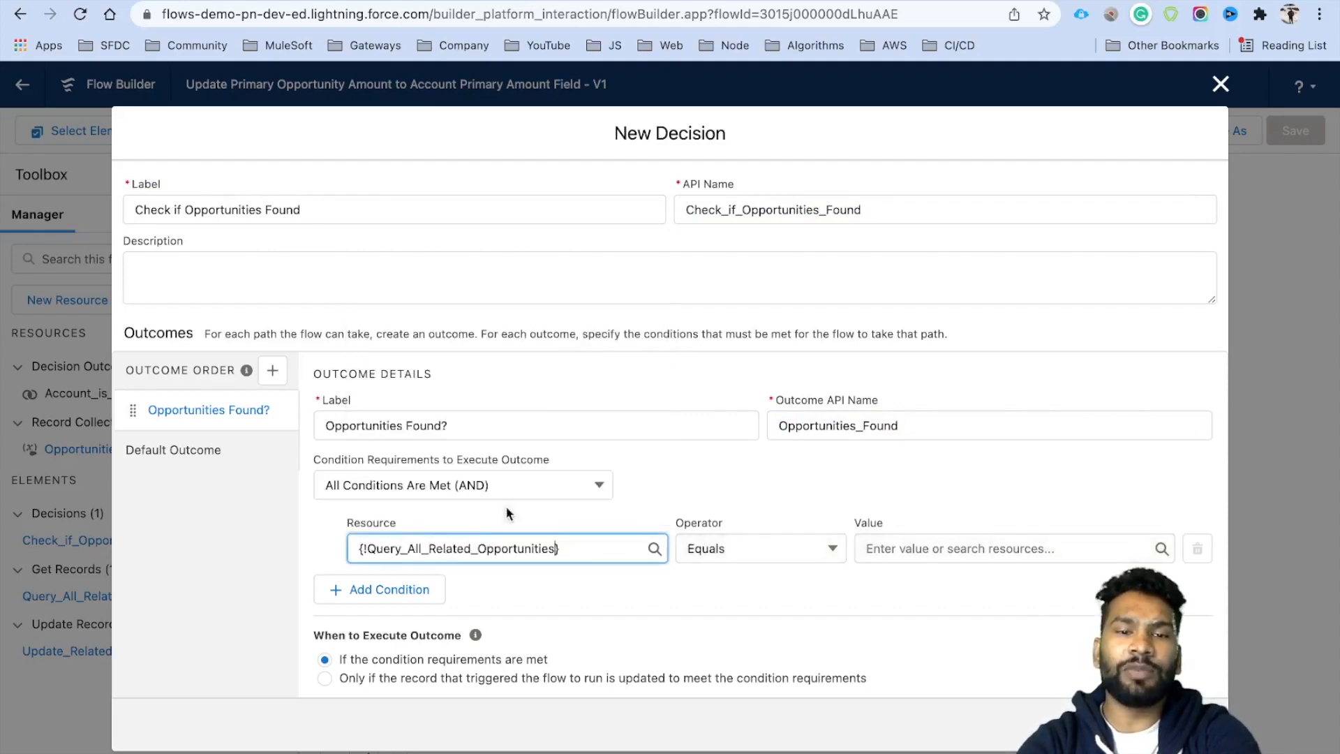
{"action": "left_click", "coordinate": [753, 547]}
{"action": "left_click", "coordinate": [728, 680]}
{"action": "left_click", "coordinate": [908, 549]}
{"action": "type", "text": "fa"}
{"action": "left_click", "coordinate": [984, 497]}
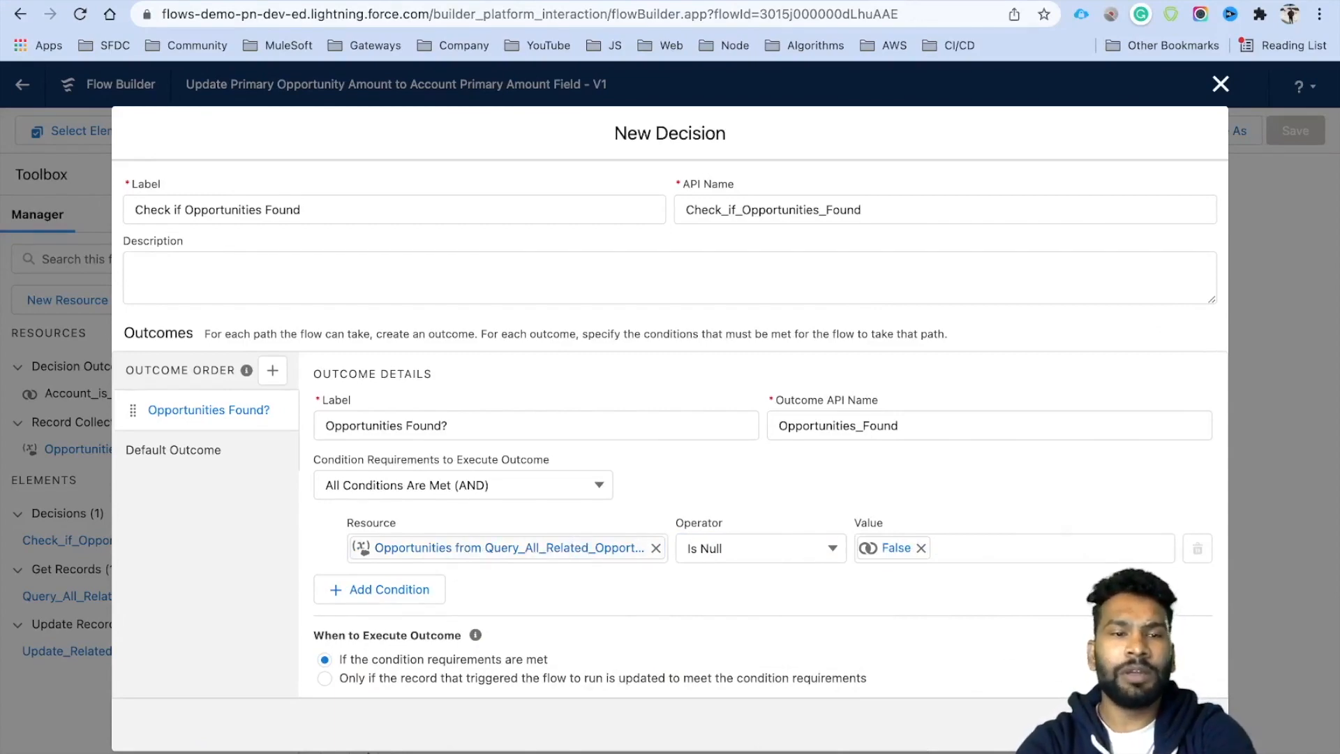
{"action": "left_click", "coordinate": [1191, 725]}
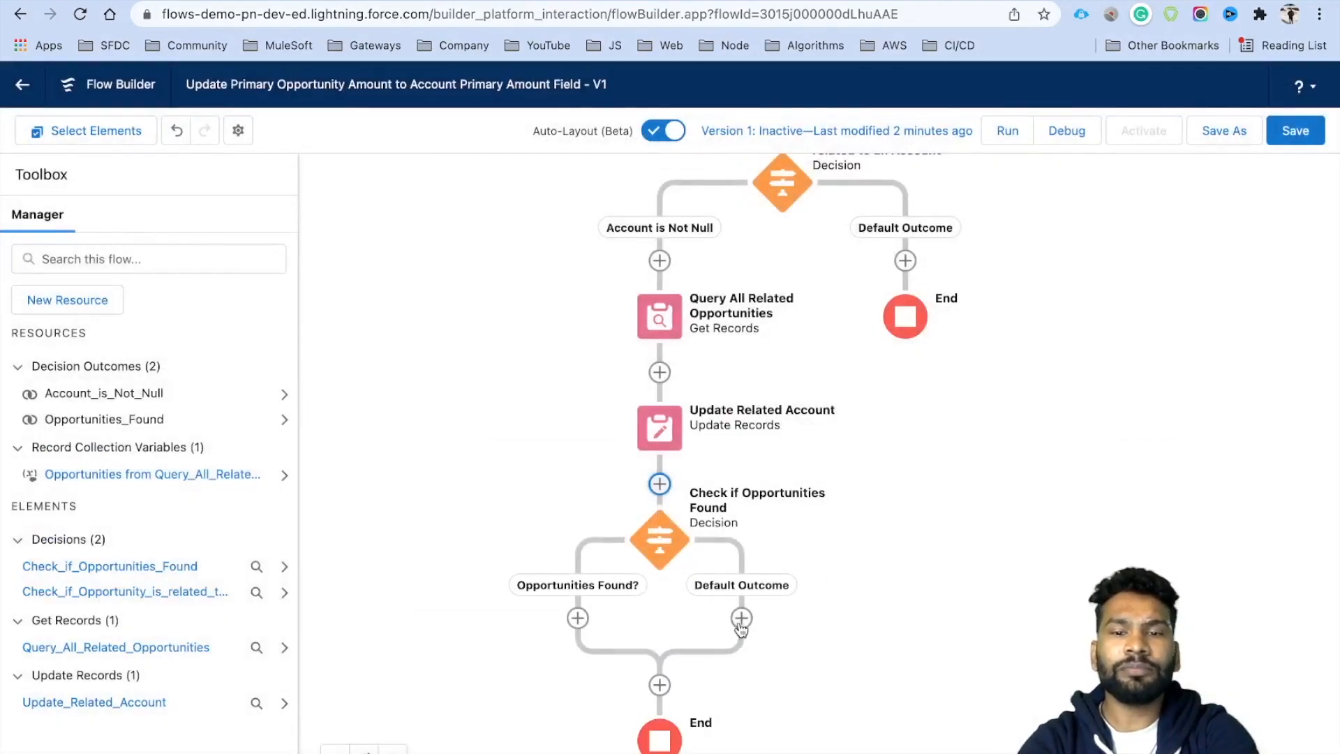
End the decision's Default Outcome path.
{"action": "left_click", "coordinate": [742, 618]}
{"action": "scroll", "coordinate": [732, 714], "scroll_direction": "down", "scroll_amount": 5}
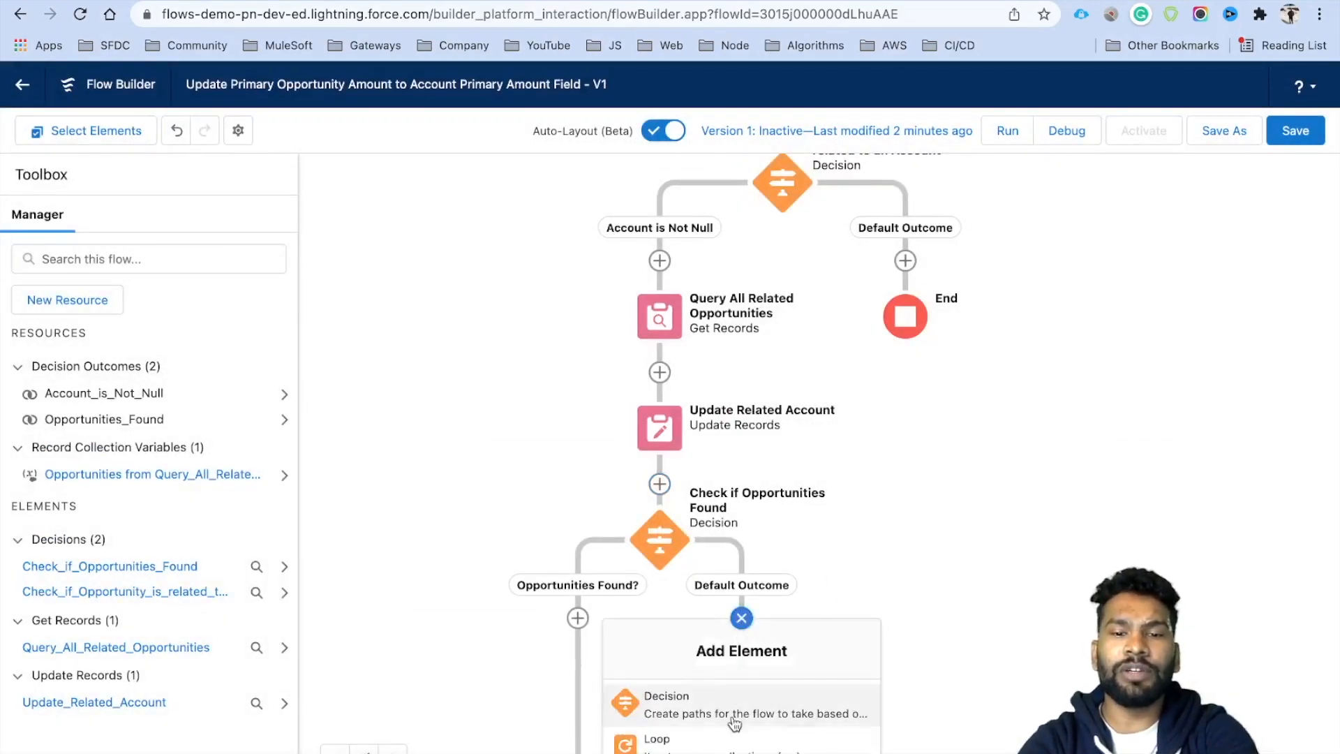
{"action": "left_click", "coordinate": [722, 715]}
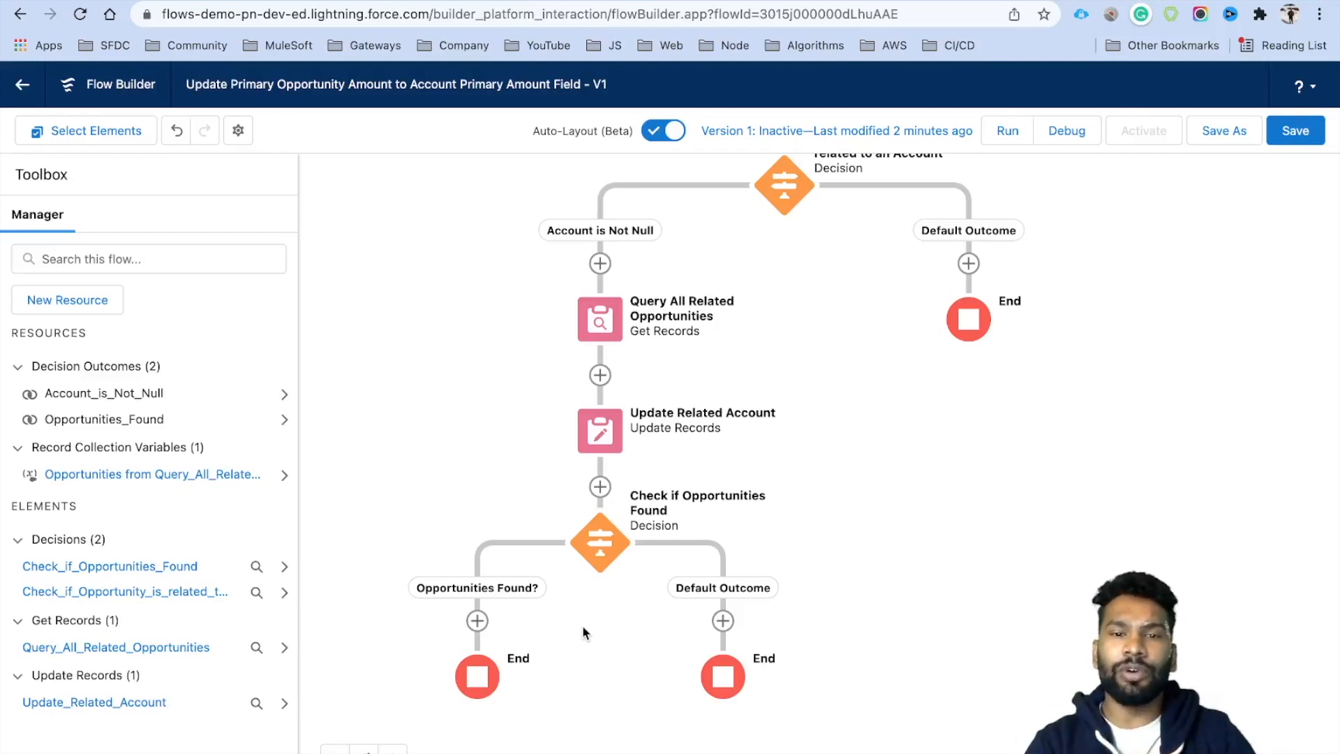
Add loop 'Iterate with Opp' over Query_All_Related_Opportunities on the Opportunities Found? path.
{"action": "left_click_drag", "start_coordinate": [615, 628], "coordinate": [613, 535]}
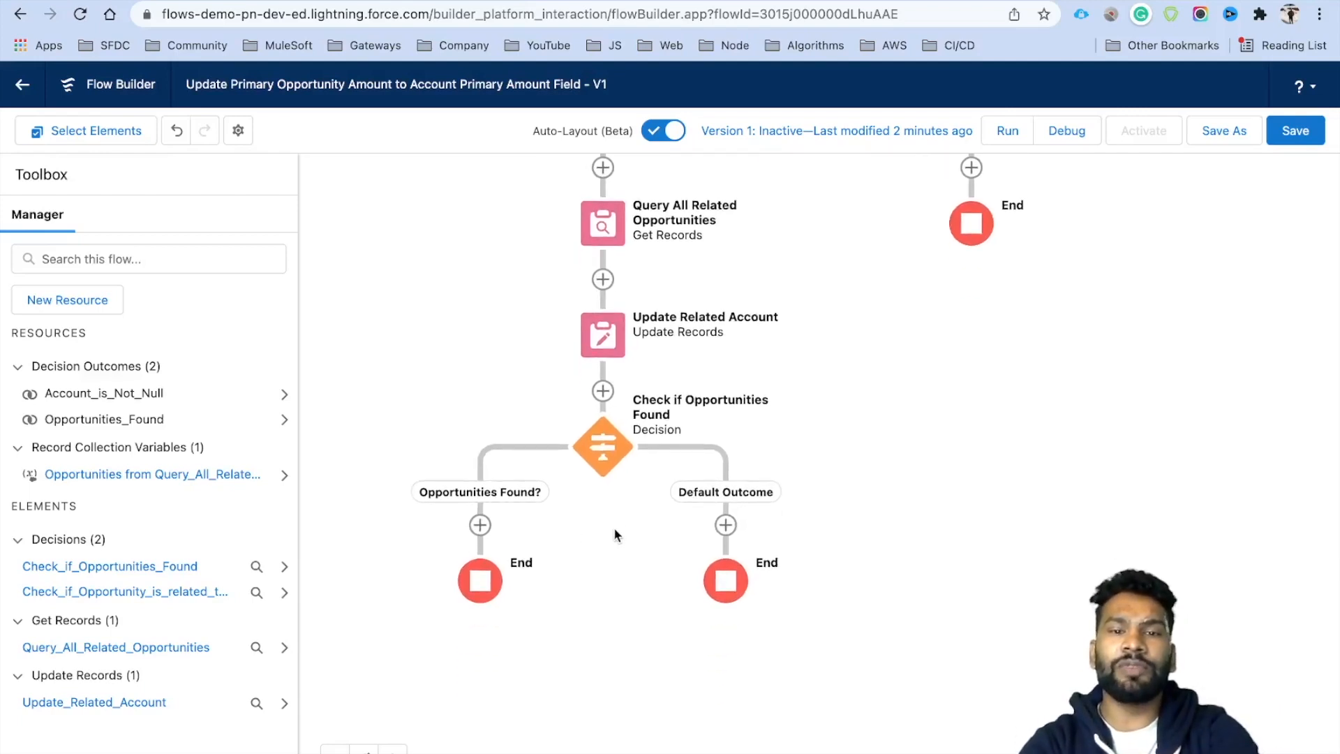
{"action": "left_click", "coordinate": [481, 524]}
{"action": "scroll", "coordinate": [490, 689], "scroll_direction": "down", "scroll_amount": 5}
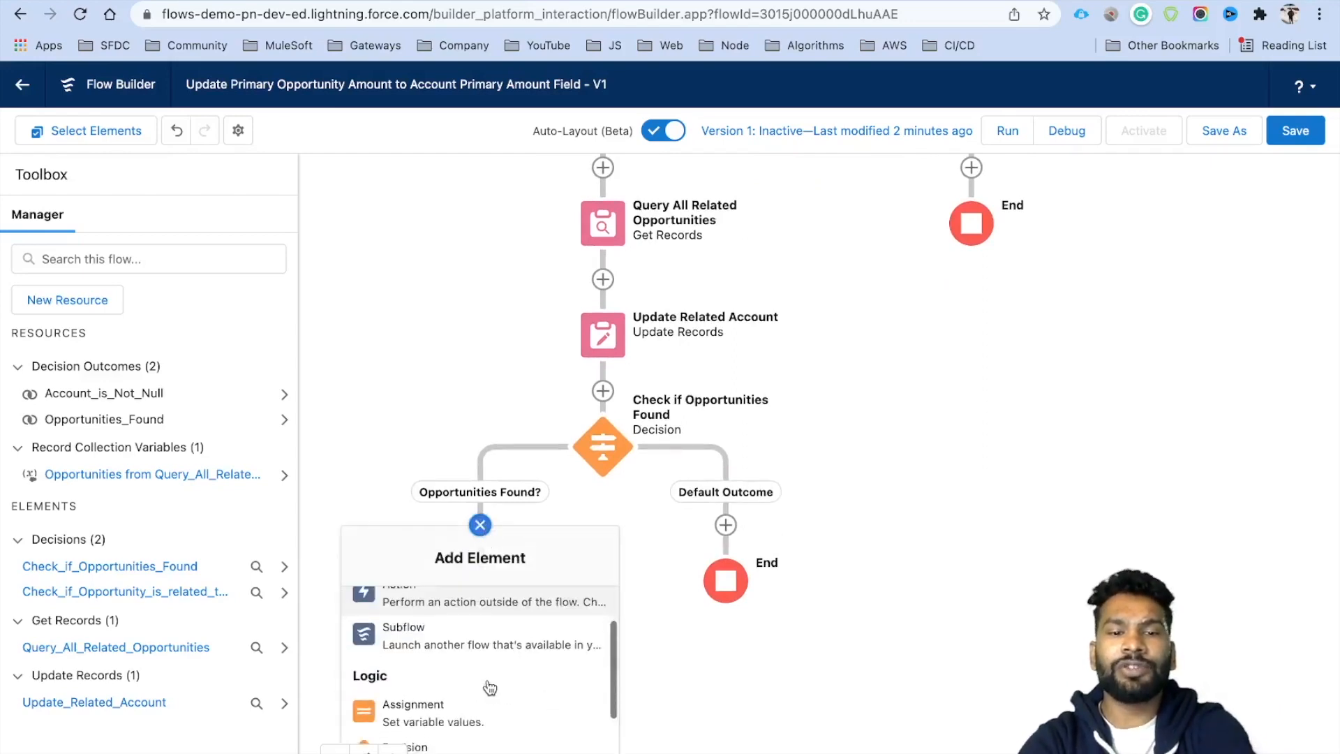
{"action": "left_click", "coordinate": [461, 677]}
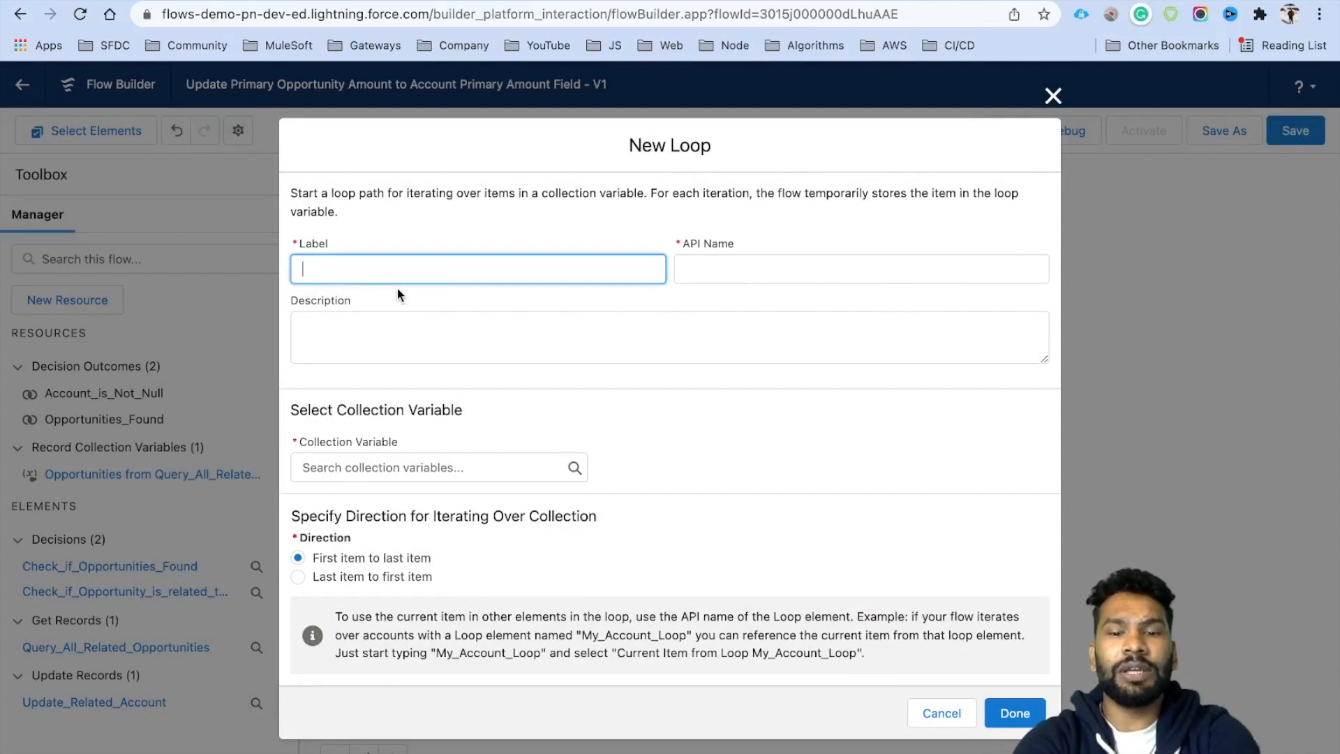
{"action": "type", "text": "Iterate with Opp"}
{"action": "left_click", "coordinate": [478, 305]}
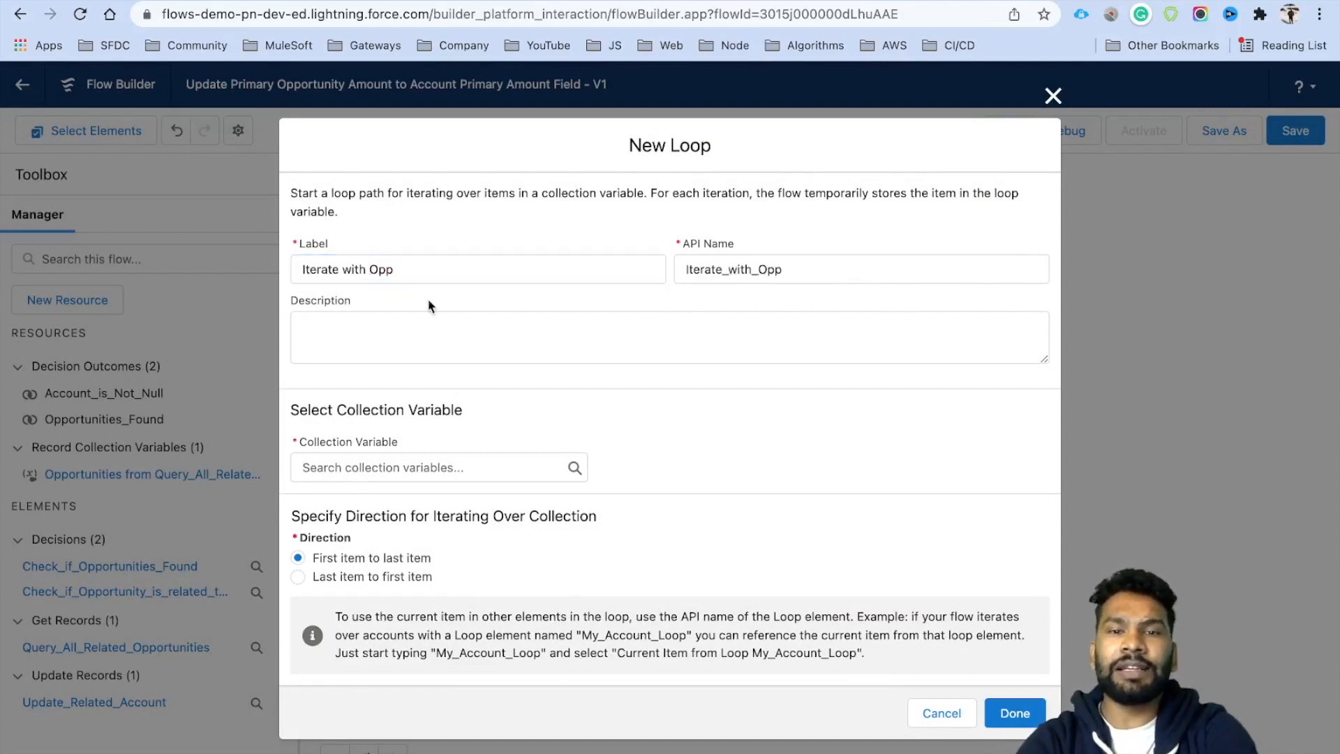
{"action": "left_click", "coordinate": [378, 466]}
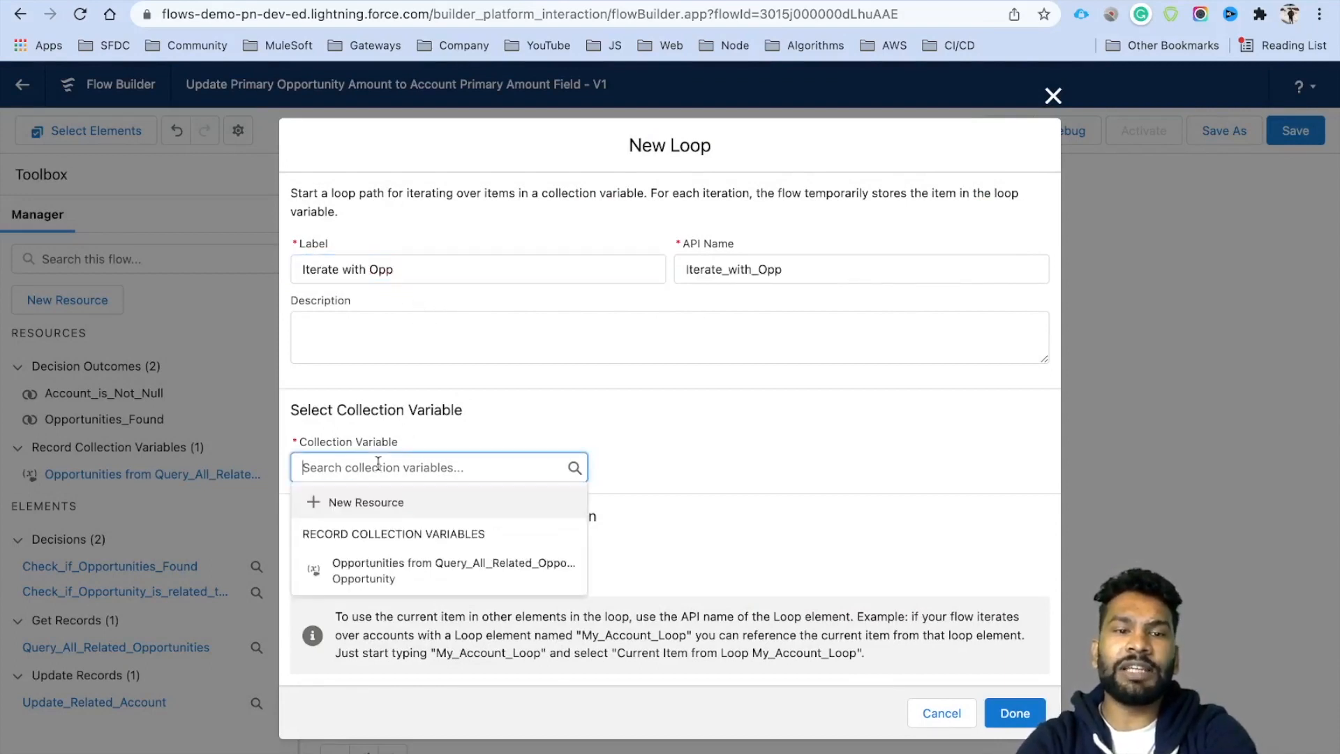
{"action": "left_click", "coordinate": [397, 567]}
{"action": "left_click", "coordinate": [522, 442]}
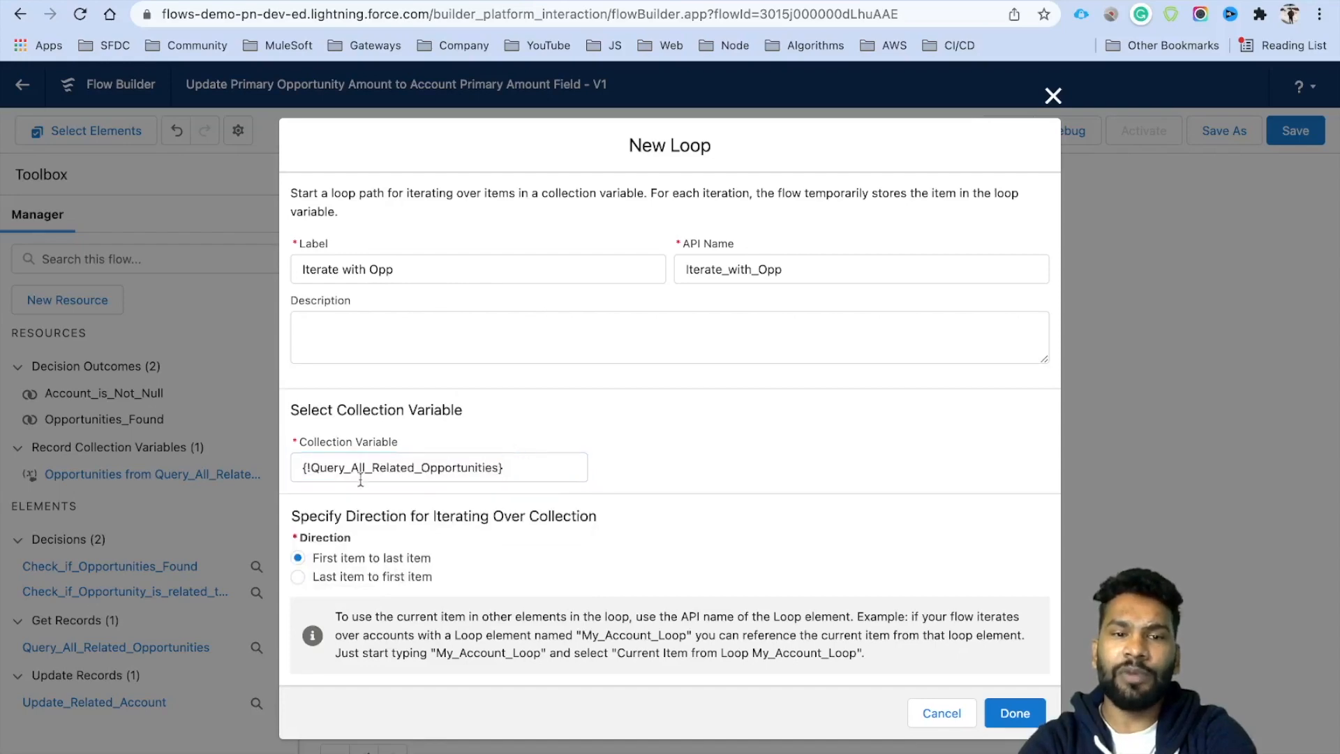
{"action": "left_click", "coordinate": [1031, 714]}
{"action": "scroll", "coordinate": [663, 622], "scroll_direction": "down", "scroll_amount": 2}
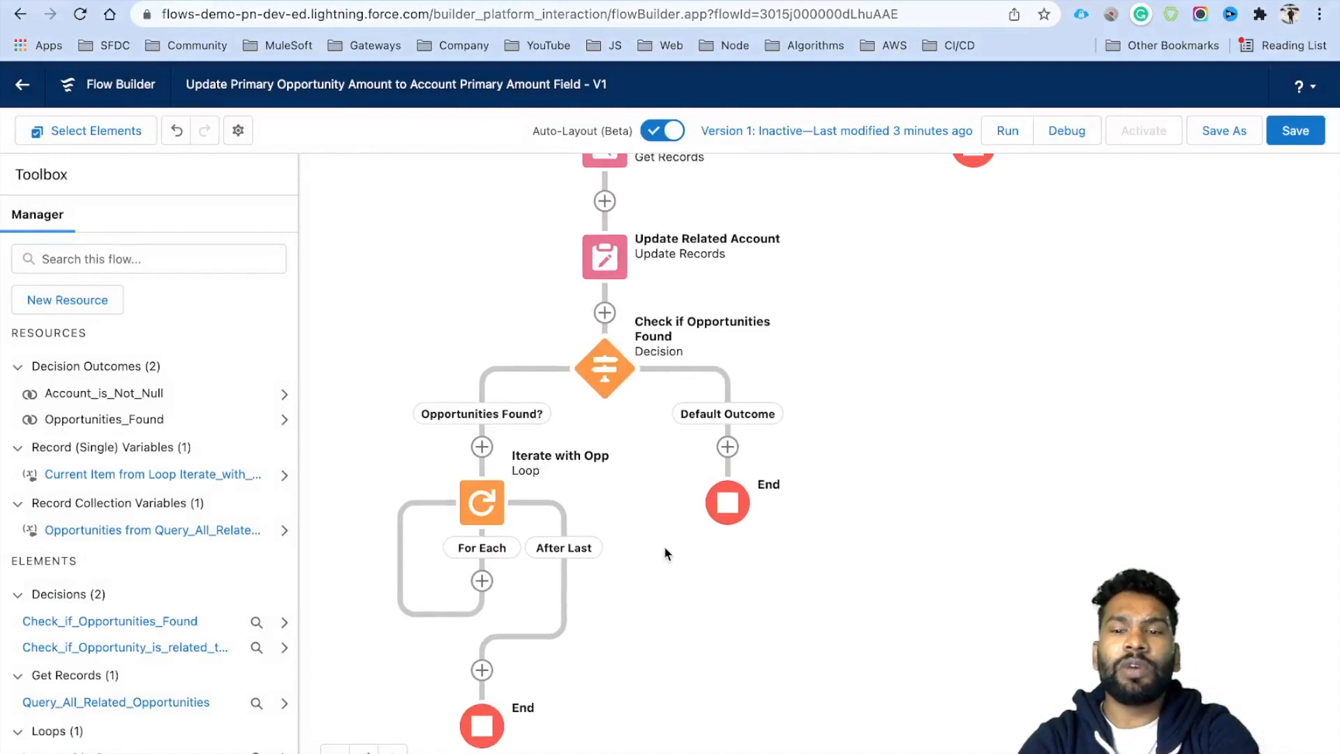
Add an assignment labelled 'Update Primary Opportunity to False' inside the loop's For Each path.
{"action": "scroll", "coordinate": [690, 601], "scroll_direction": "down", "scroll_amount": 2}
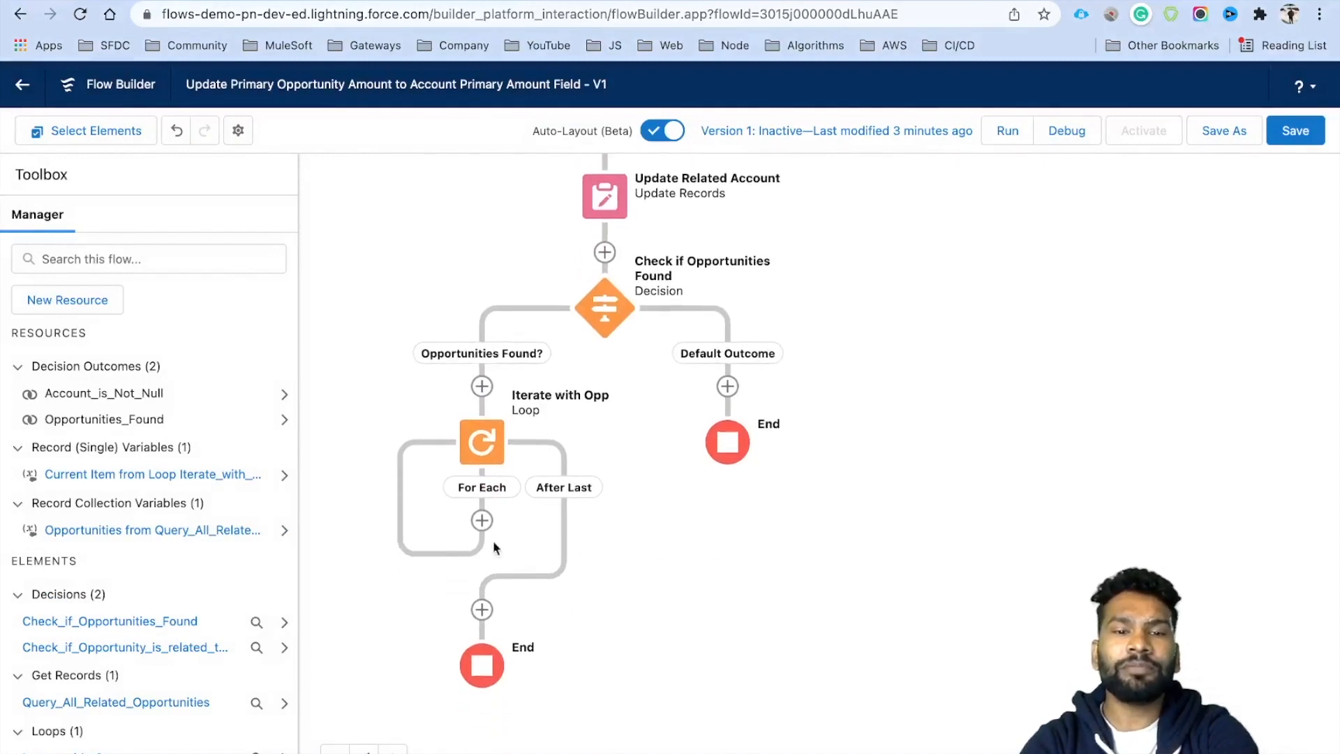
{"action": "left_click", "coordinate": [481, 520]}
{"action": "scroll", "coordinate": [477, 700], "scroll_direction": "down", "scroll_amount": 3}
{"action": "scroll", "coordinate": [480, 706], "scroll_direction": "down", "scroll_amount": 1}
{"action": "scroll", "coordinate": [480, 706], "scroll_direction": "up", "scroll_amount": 3}
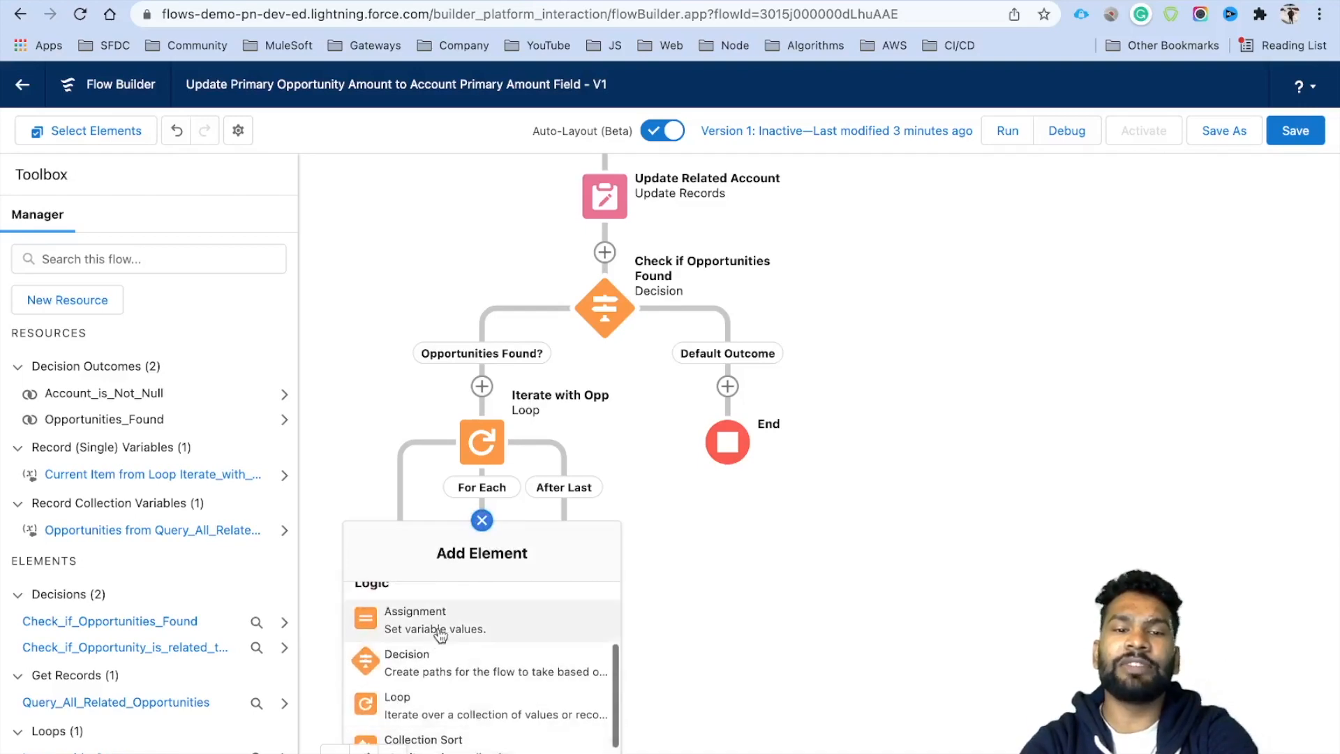
{"action": "left_click", "coordinate": [437, 625]}
{"action": "left_click", "coordinate": [374, 307]}
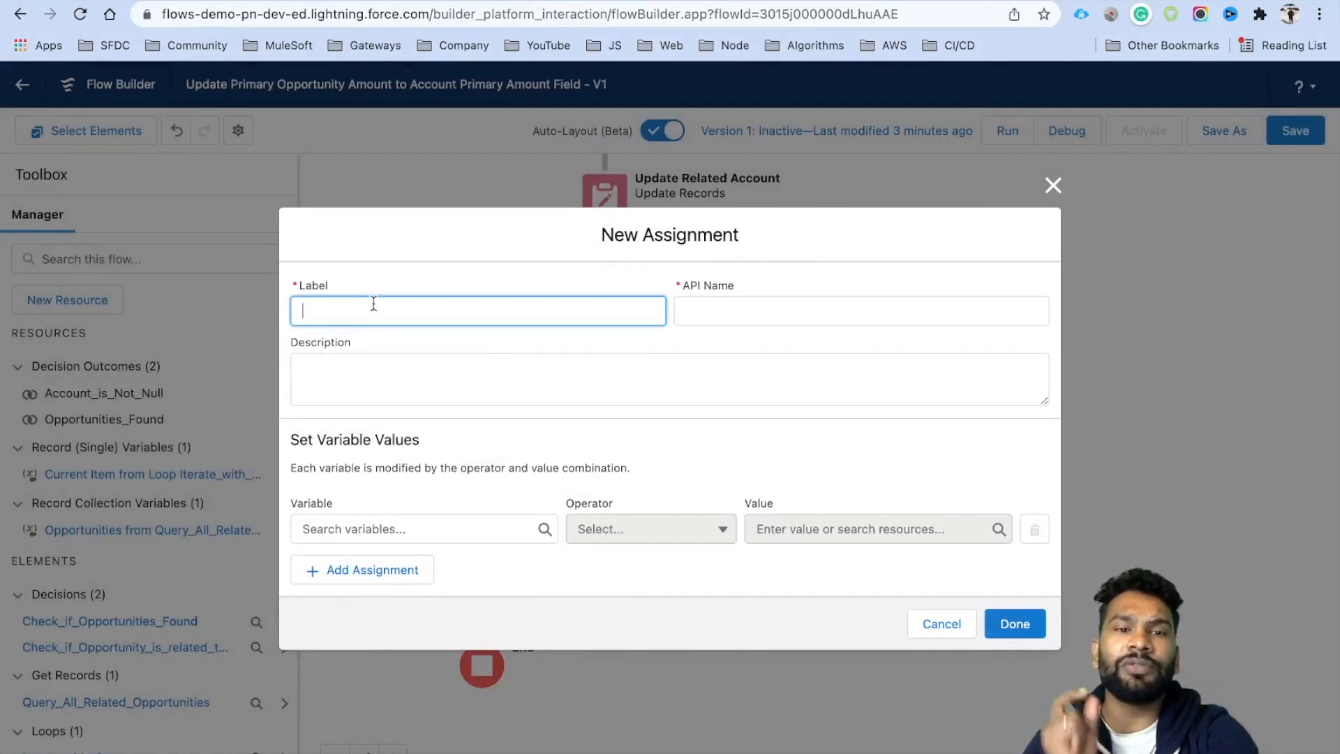
{"action": "type", "text": "Update Primary Opportunity to False"}
{"action": "triple_click", "coordinate": [372, 316]}
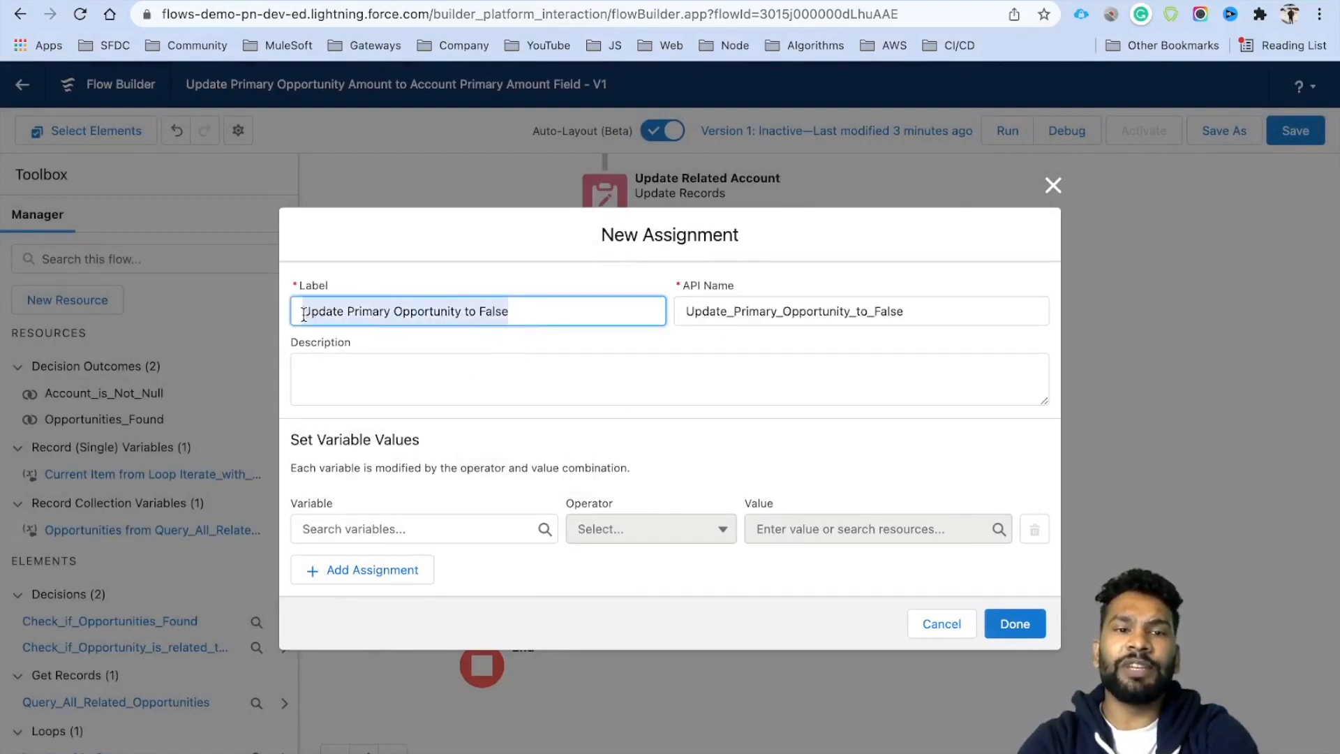
Assign Iterate_with_Opp.Primary_Opportunity__c Equals False and finish the assignment.
{"action": "left_click", "coordinate": [443, 529]}
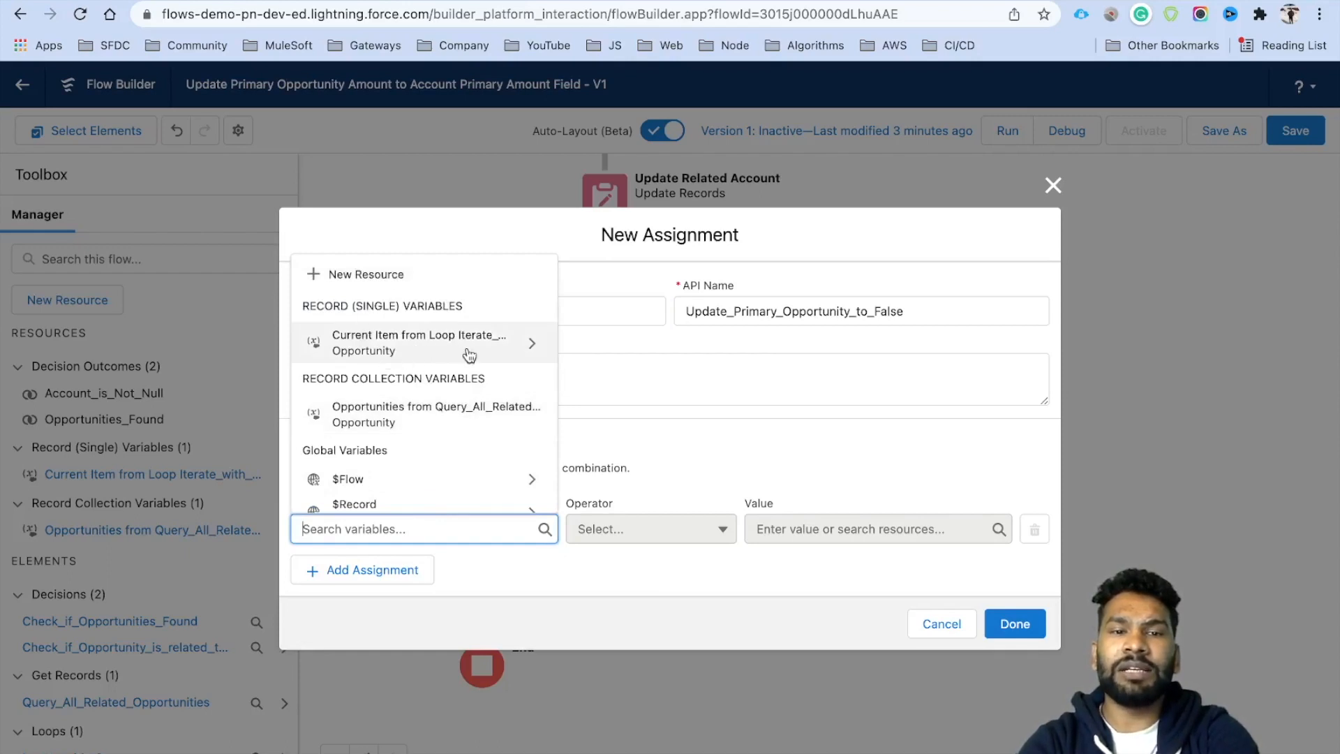
{"action": "left_click", "coordinate": [450, 353]}
{"action": "type", "text": "Prima"}
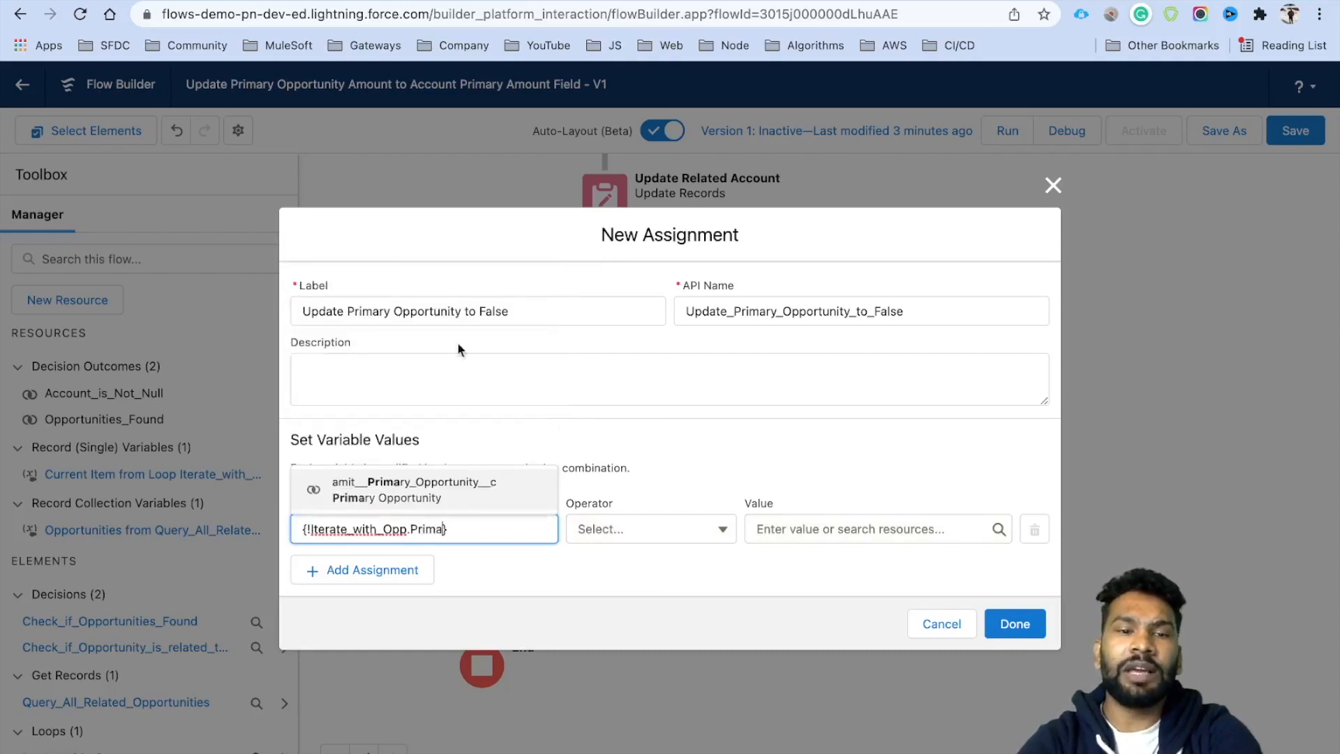
{"action": "left_click", "coordinate": [454, 489]}
{"action": "left_click", "coordinate": [798, 532]}
{"action": "type", "text": "Fa"}
{"action": "left_click", "coordinate": [808, 499]}
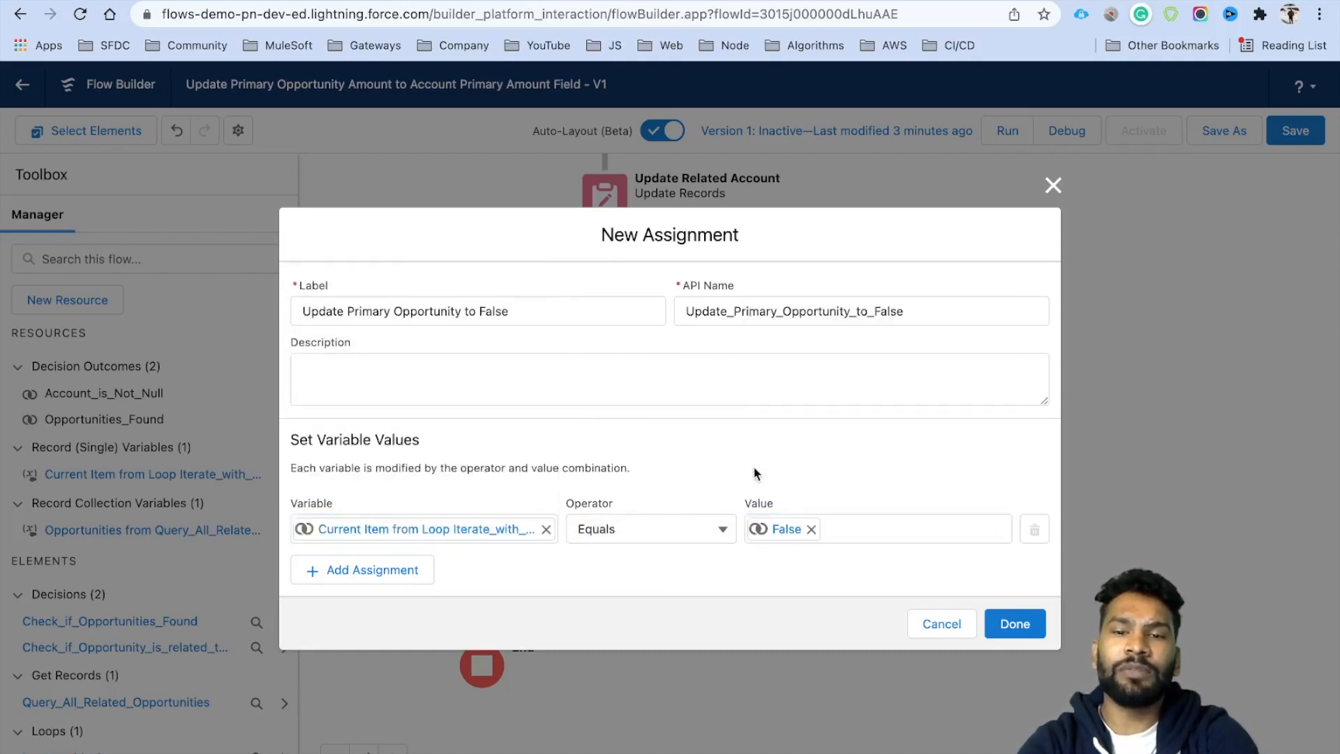
{"action": "left_click", "coordinate": [1015, 628]}
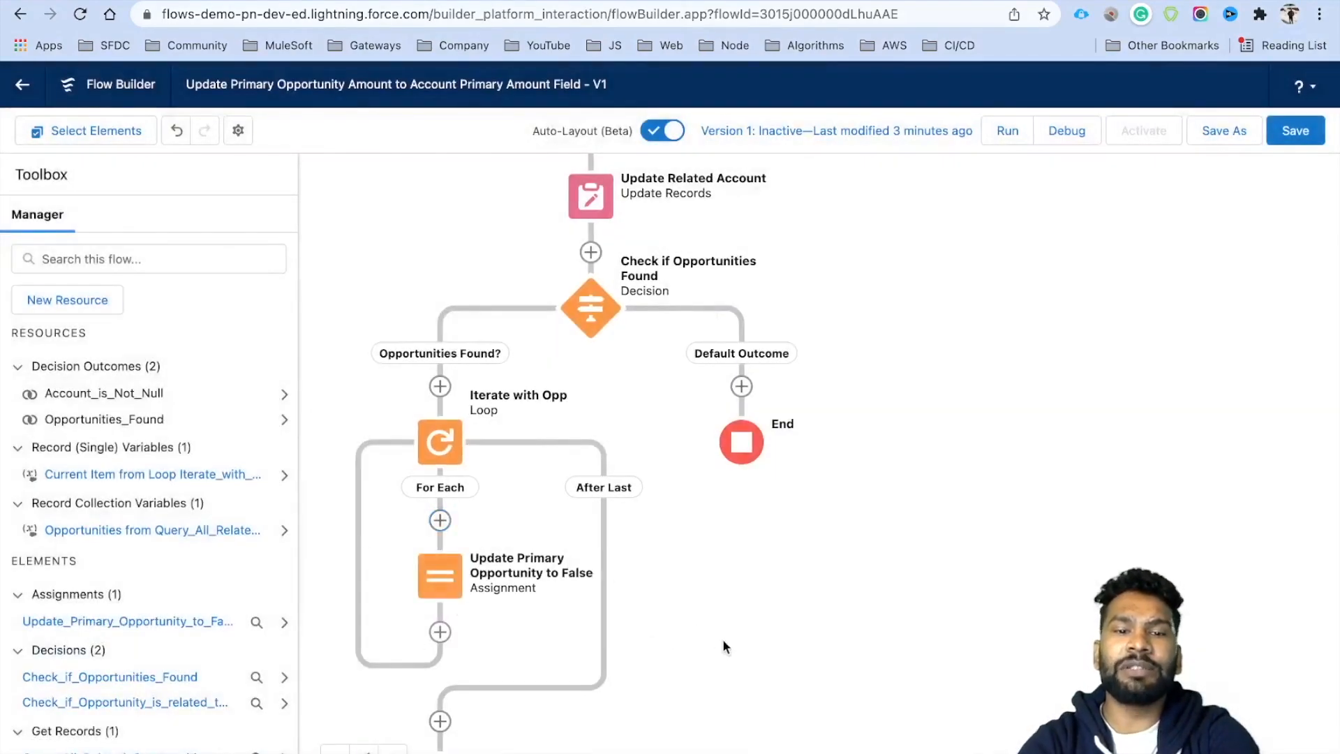
After the loop, add an Update Records element updating the Query_All_Related_Opportunities collection.
{"action": "left_click_drag", "start_coordinate": [722, 639], "coordinate": [719, 529]}
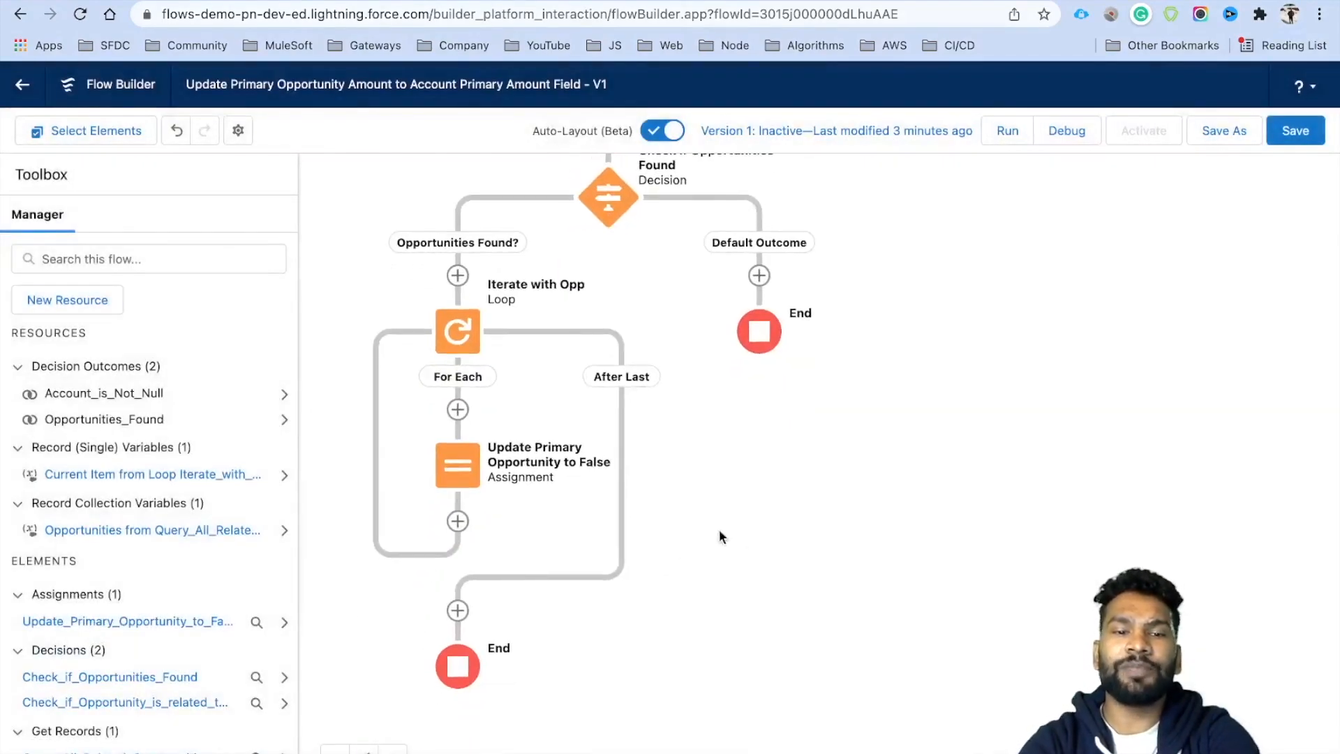
{"action": "left_click", "coordinate": [458, 611]}
{"action": "left_click_drag", "start_coordinate": [466, 612], "coordinate": [466, 449]}
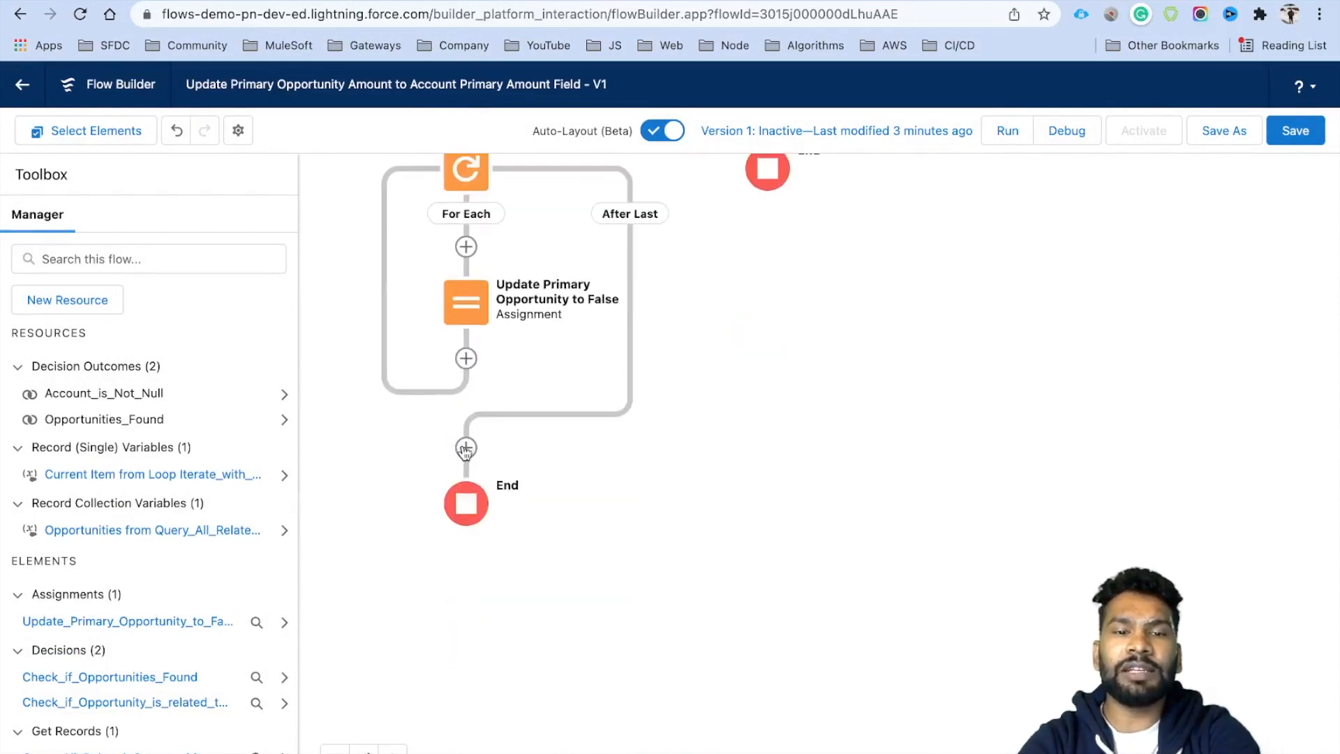
{"action": "left_click", "coordinate": [465, 448]}
{"action": "scroll", "coordinate": [432, 614], "scroll_direction": "down", "scroll_amount": 5}
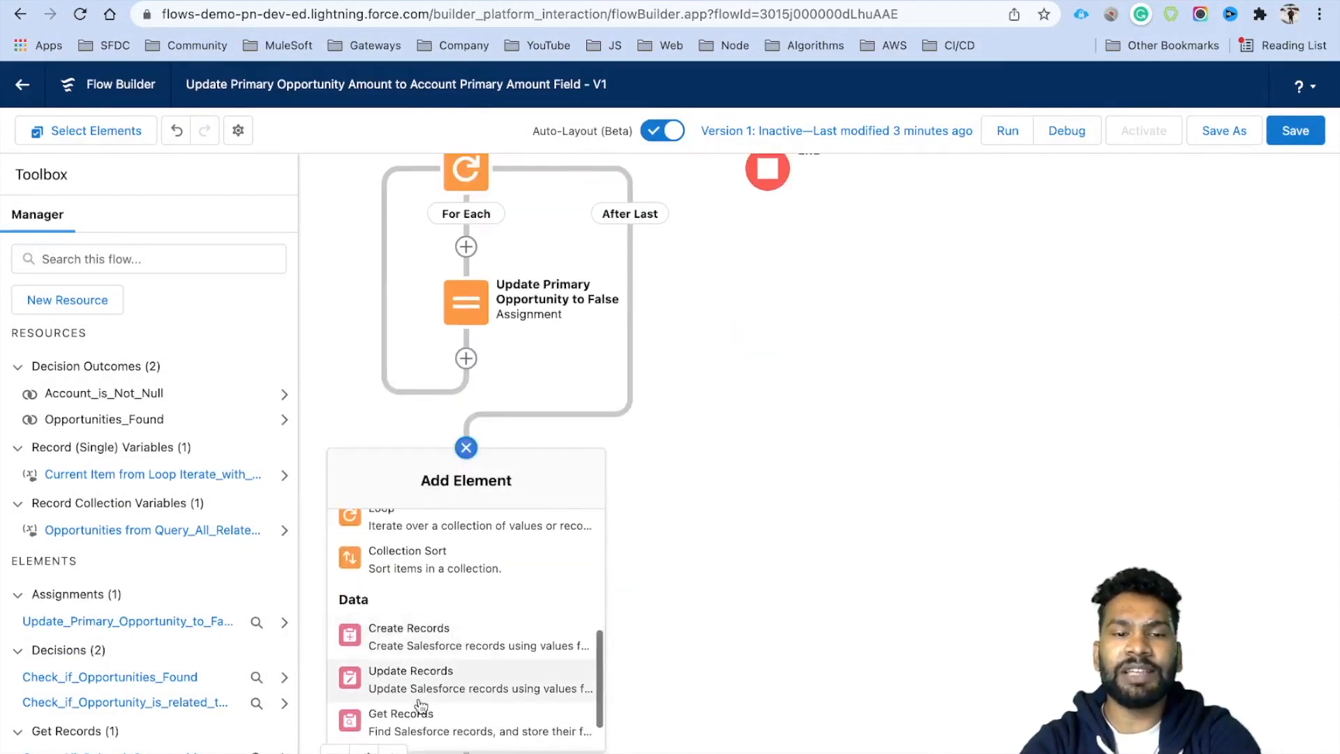
{"action": "left_click", "coordinate": [428, 680]}
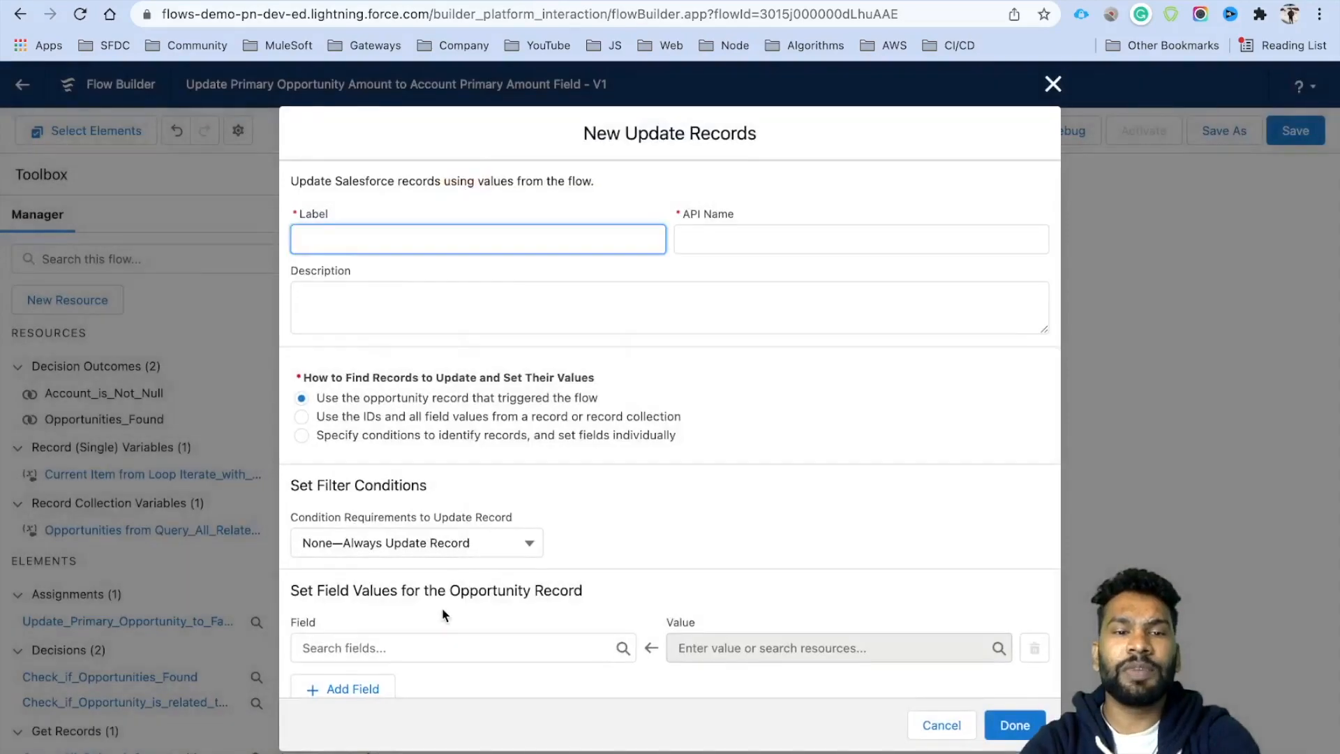
{"action": "scroll", "coordinate": [444, 614], "scroll_direction": "down", "scroll_amount": 1}
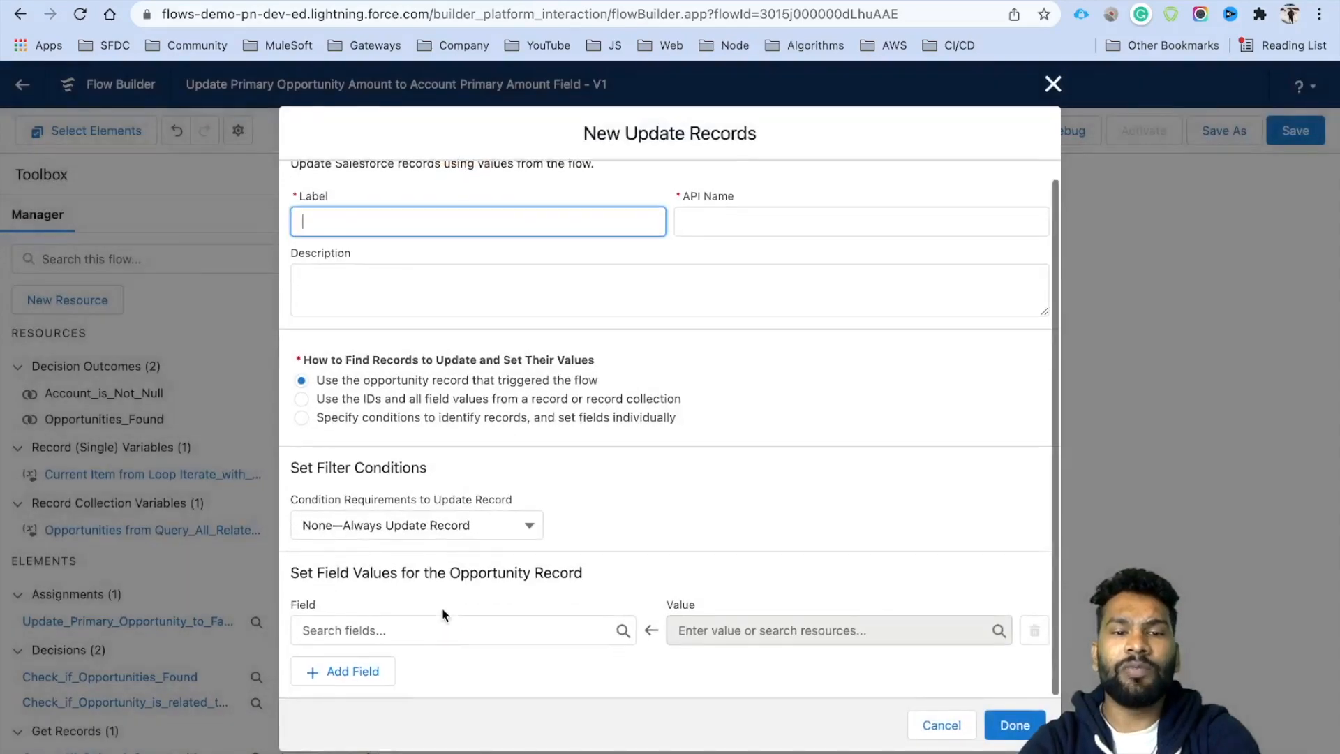
{"action": "left_click", "coordinate": [327, 396]}
{"action": "left_click", "coordinate": [341, 416]}
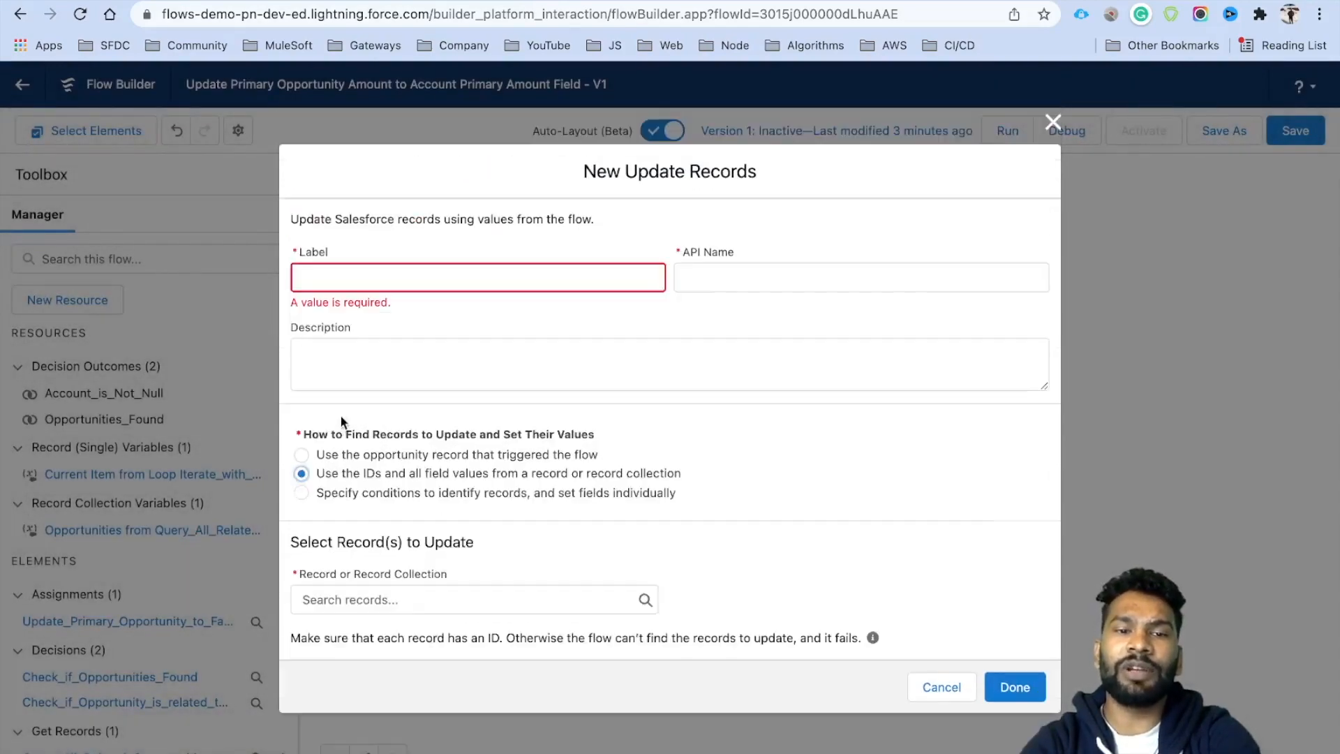
{"action": "left_click", "coordinate": [384, 600]}
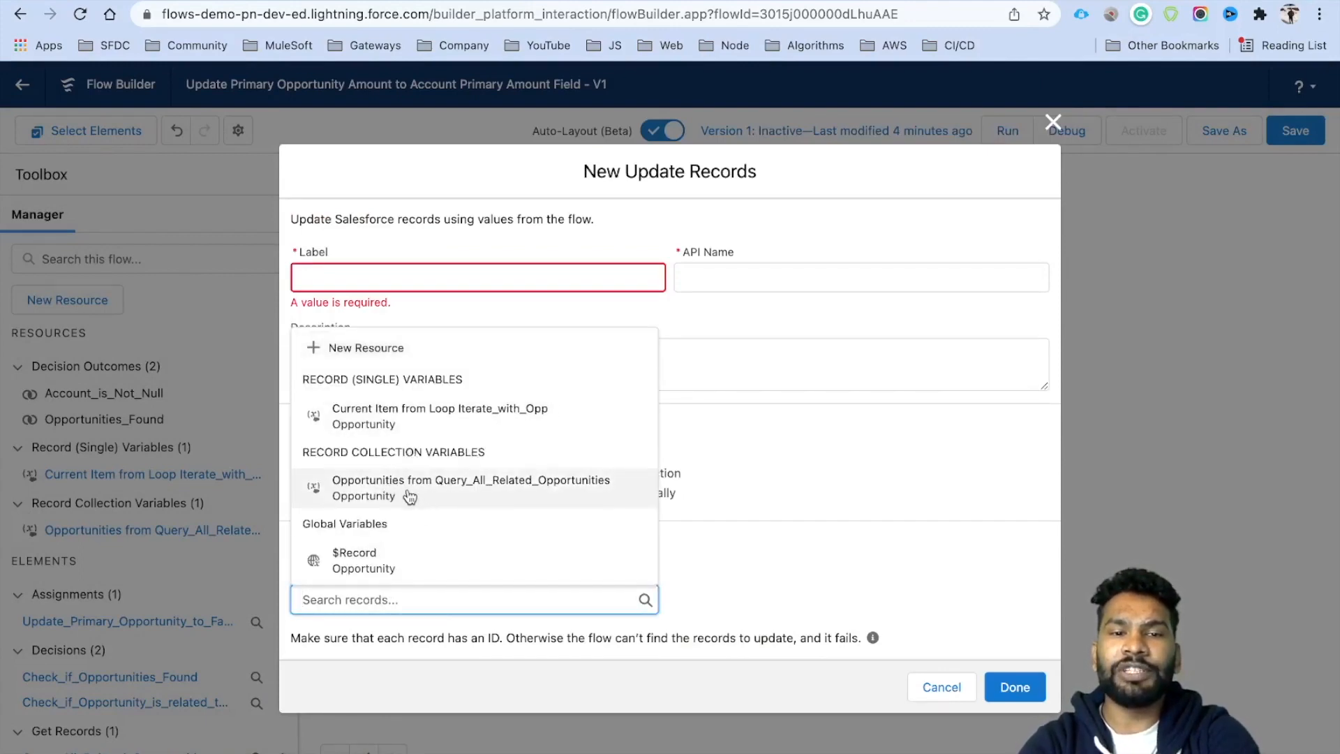
{"action": "left_click", "coordinate": [452, 492]}
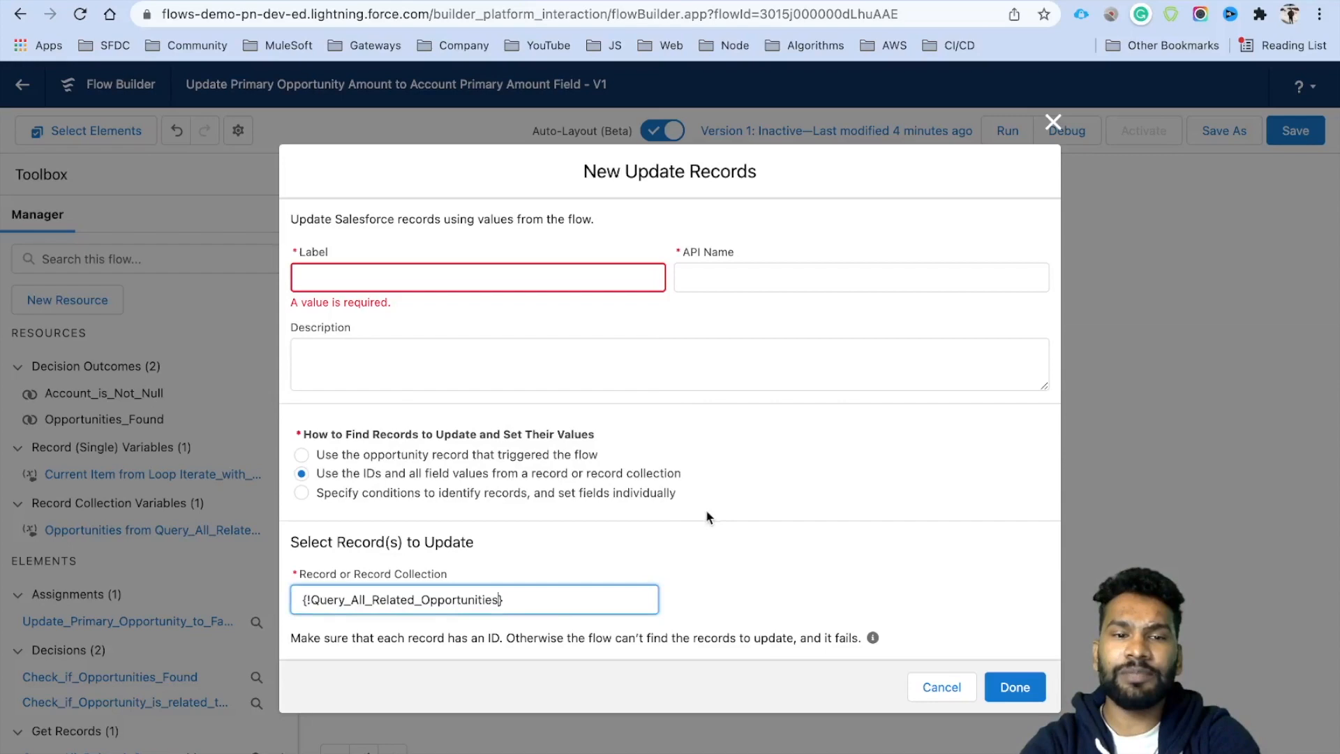
Label the element 'Update Related Opportunities', finish it, and save the flow.
{"action": "left_click", "coordinate": [347, 281]}
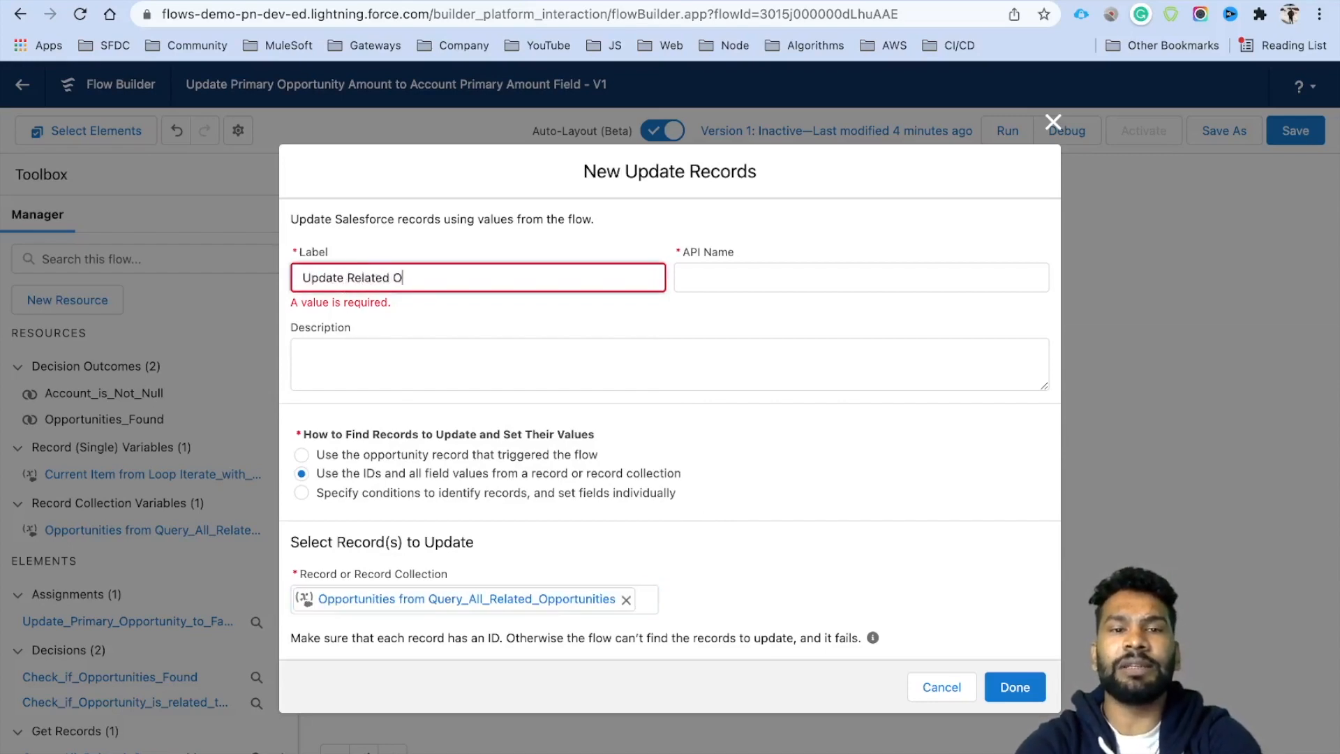
{"action": "type", "text": "Update Related Opportunities"}
{"action": "left_click", "coordinate": [1007, 673]}
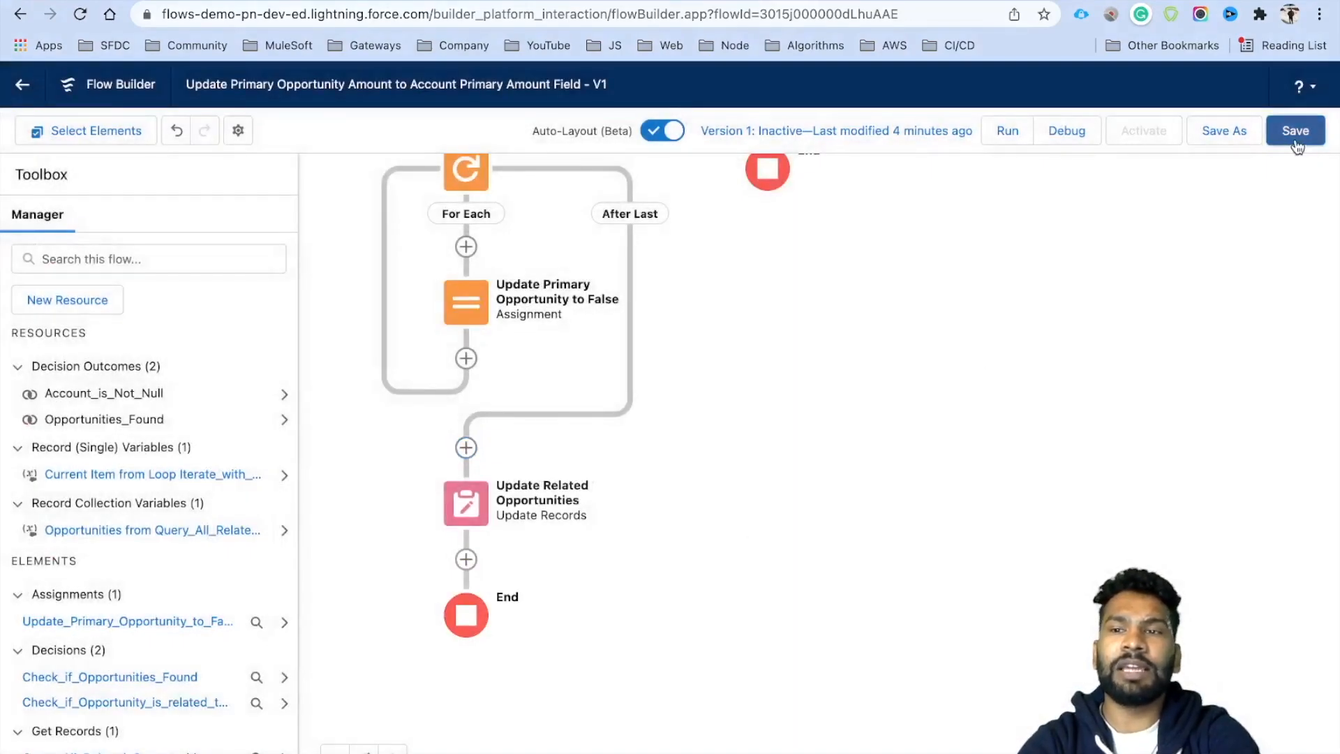
{"action": "left_click", "coordinate": [1296, 140]}
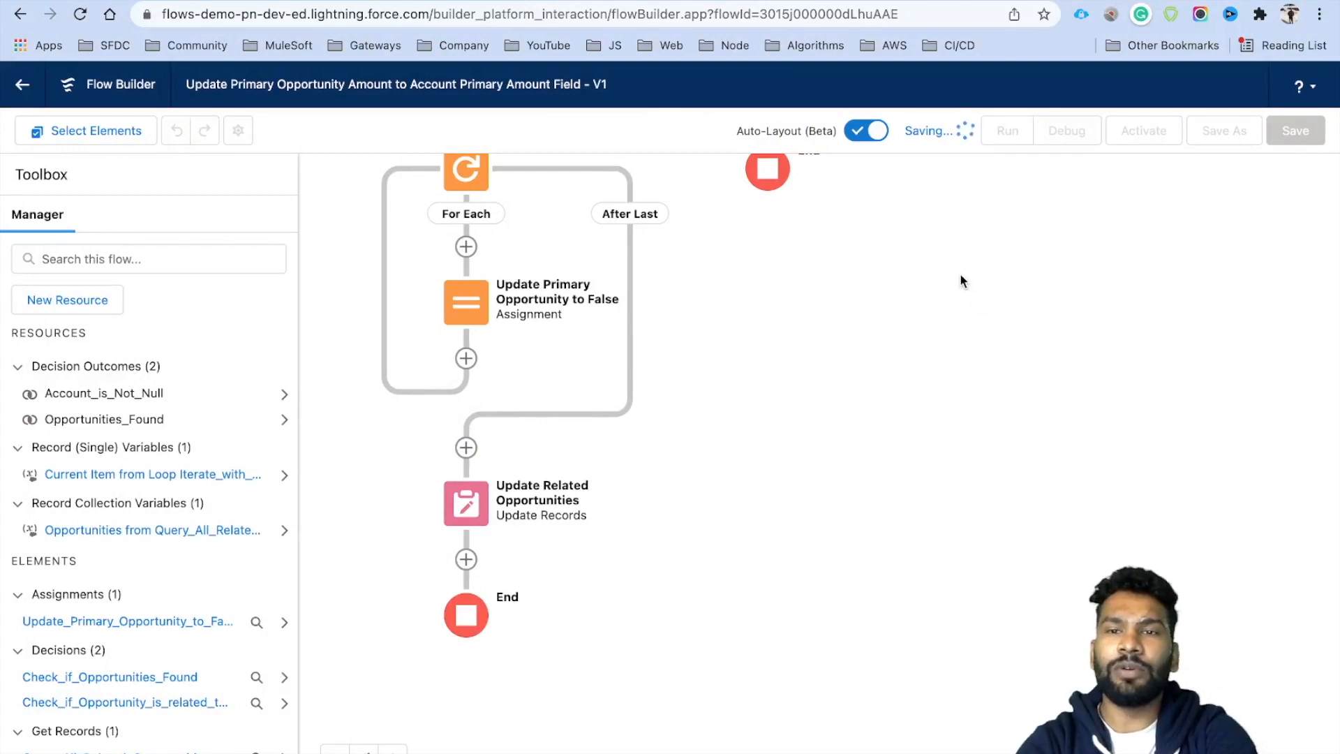
Review the Start element's trigger details at the top of the saved flow.
{"action": "left_click_drag", "start_coordinate": [972, 259], "coordinate": [956, 532]}
{"action": "scroll", "coordinate": [886, 488], "scroll_direction": "up", "scroll_amount": 10}
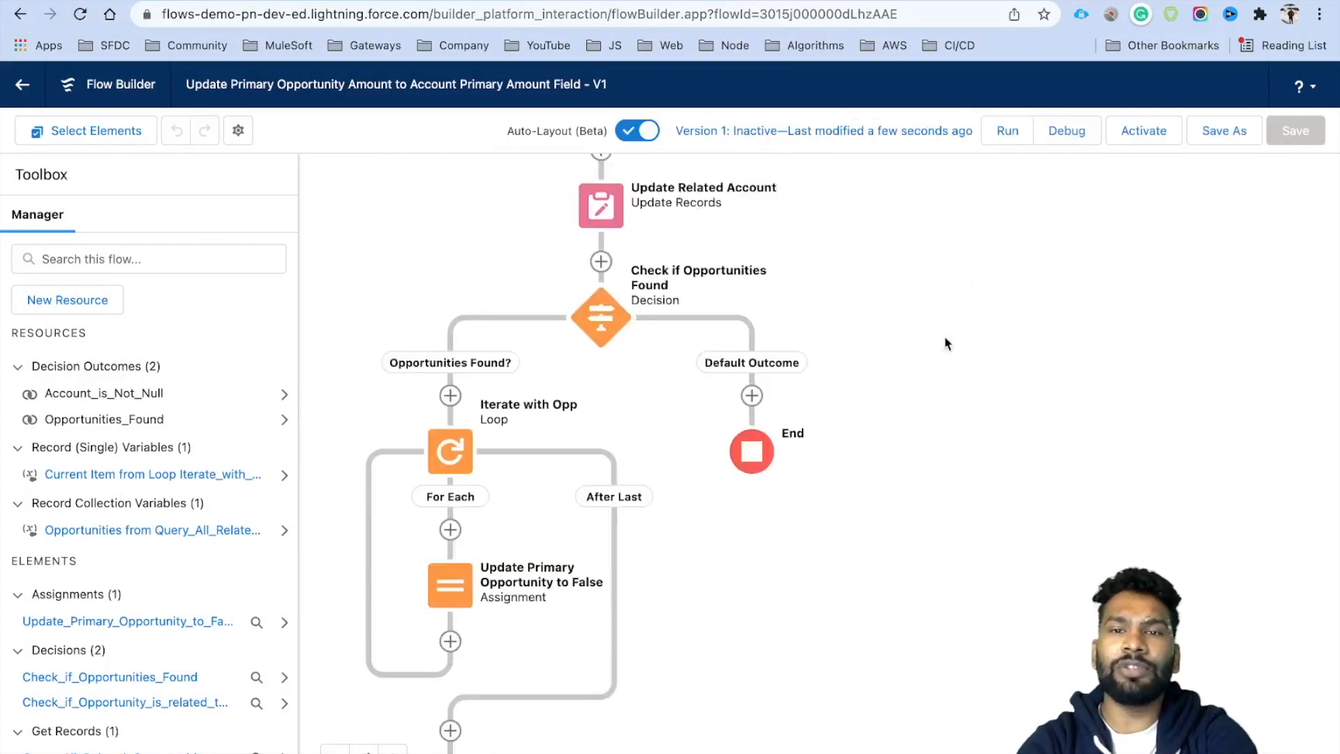
{"action": "scroll", "coordinate": [897, 502], "scroll_direction": "up", "scroll_amount": 2}
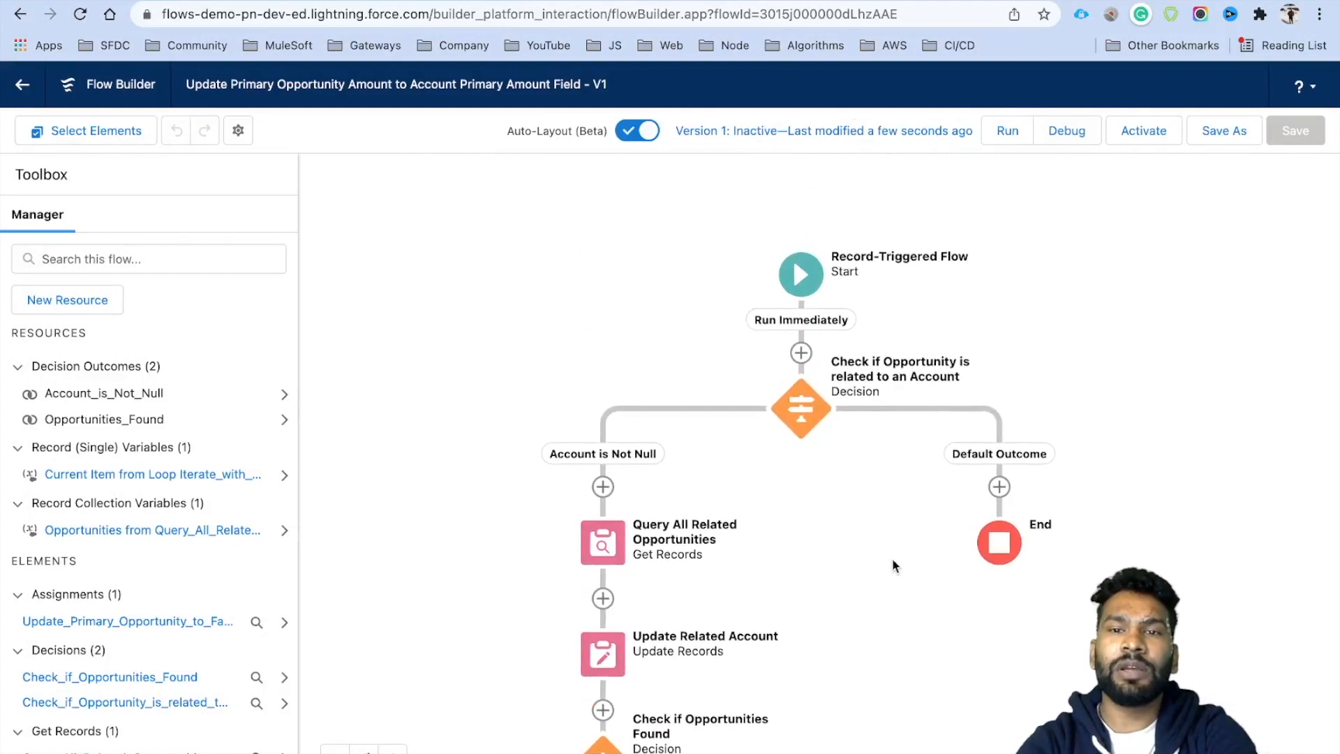
{"action": "left_click", "coordinate": [793, 259]}
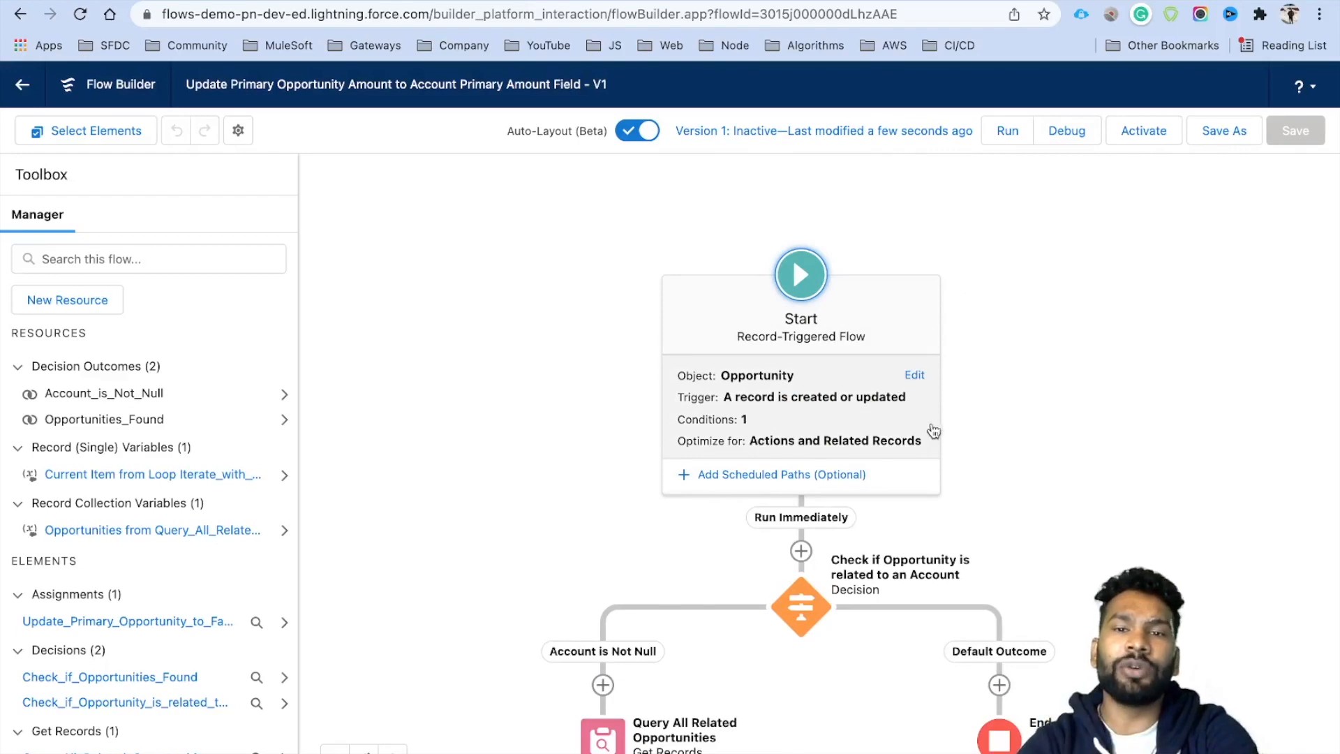
{"action": "scroll", "coordinate": [1044, 279], "scroll_direction": "down", "scroll_amount": 5}
{"action": "scroll", "coordinate": [977, 349], "scroll_direction": "down", "scroll_amount": 3}
{"action": "scroll", "coordinate": [879, 503], "scroll_direction": "up", "scroll_amount": 1}
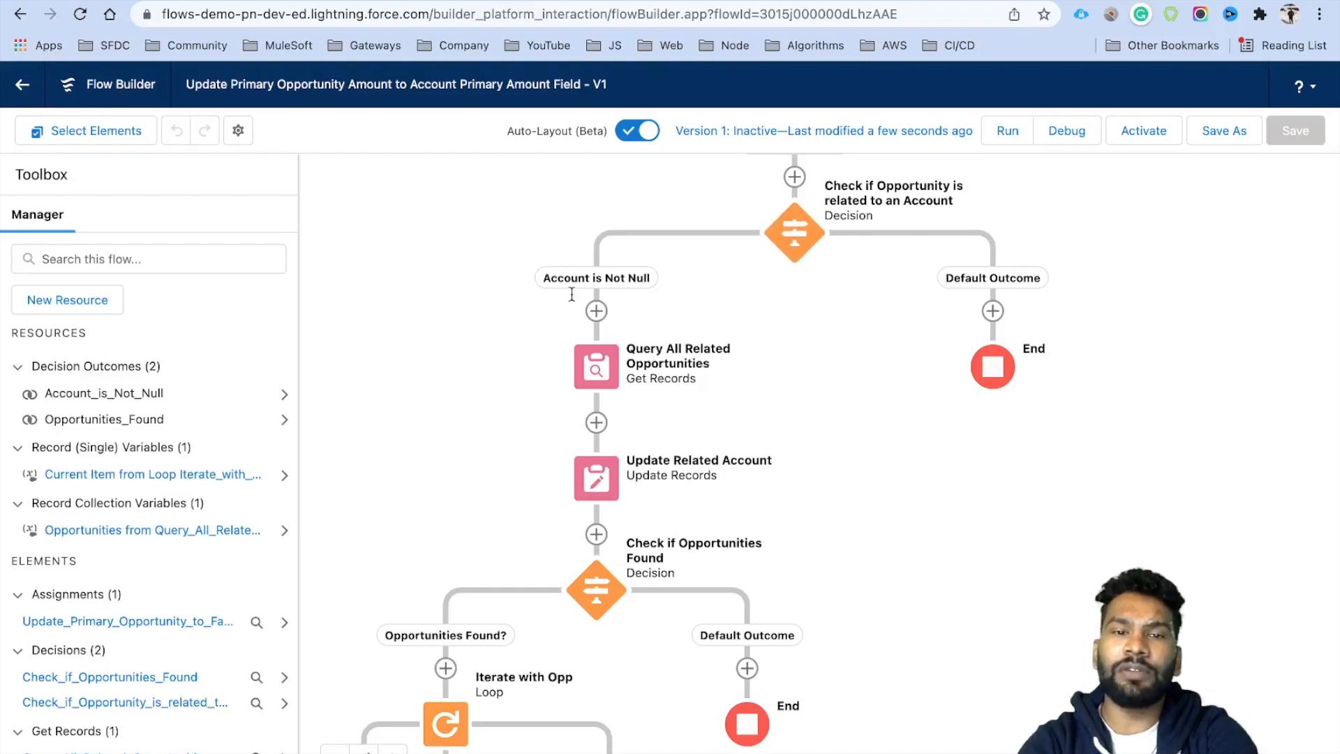
{"action": "scroll", "coordinate": [864, 426], "scroll_direction": "down", "scroll_amount": 1}
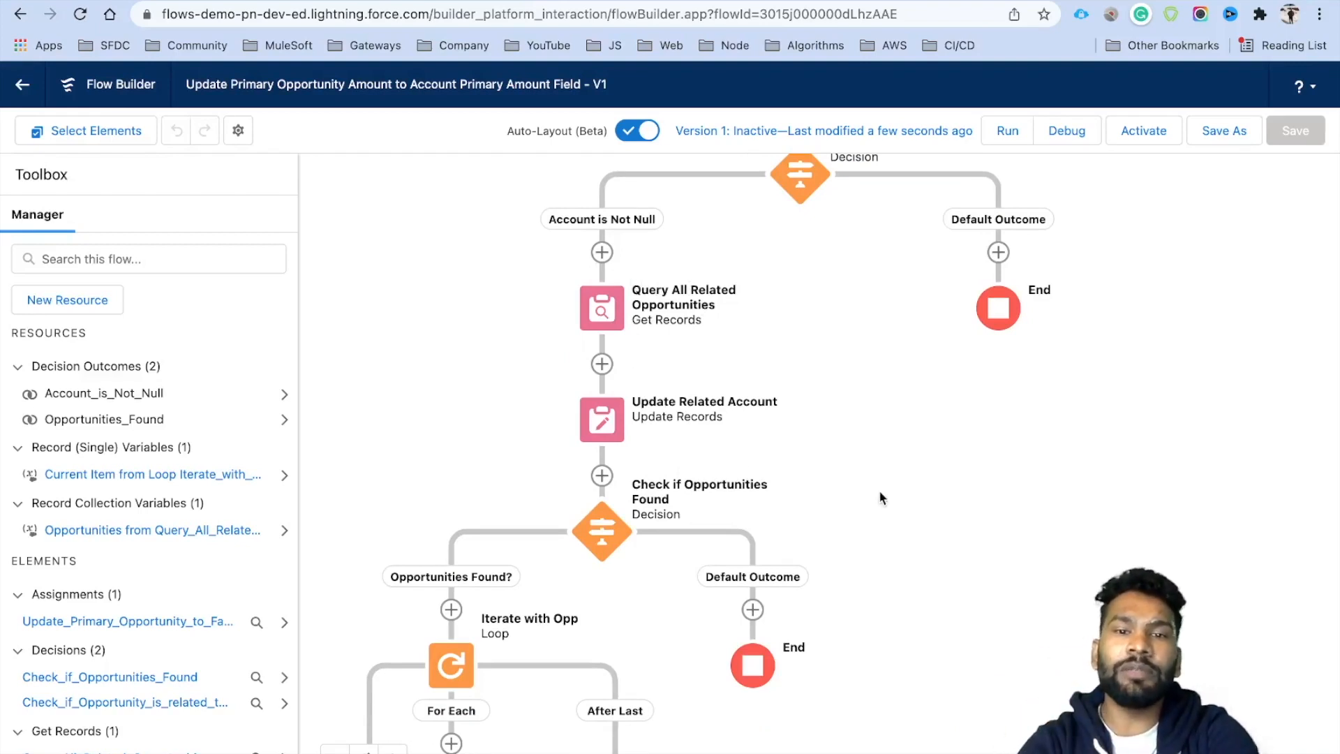
{"action": "scroll", "coordinate": [882, 433], "scroll_direction": "down", "scroll_amount": 3}
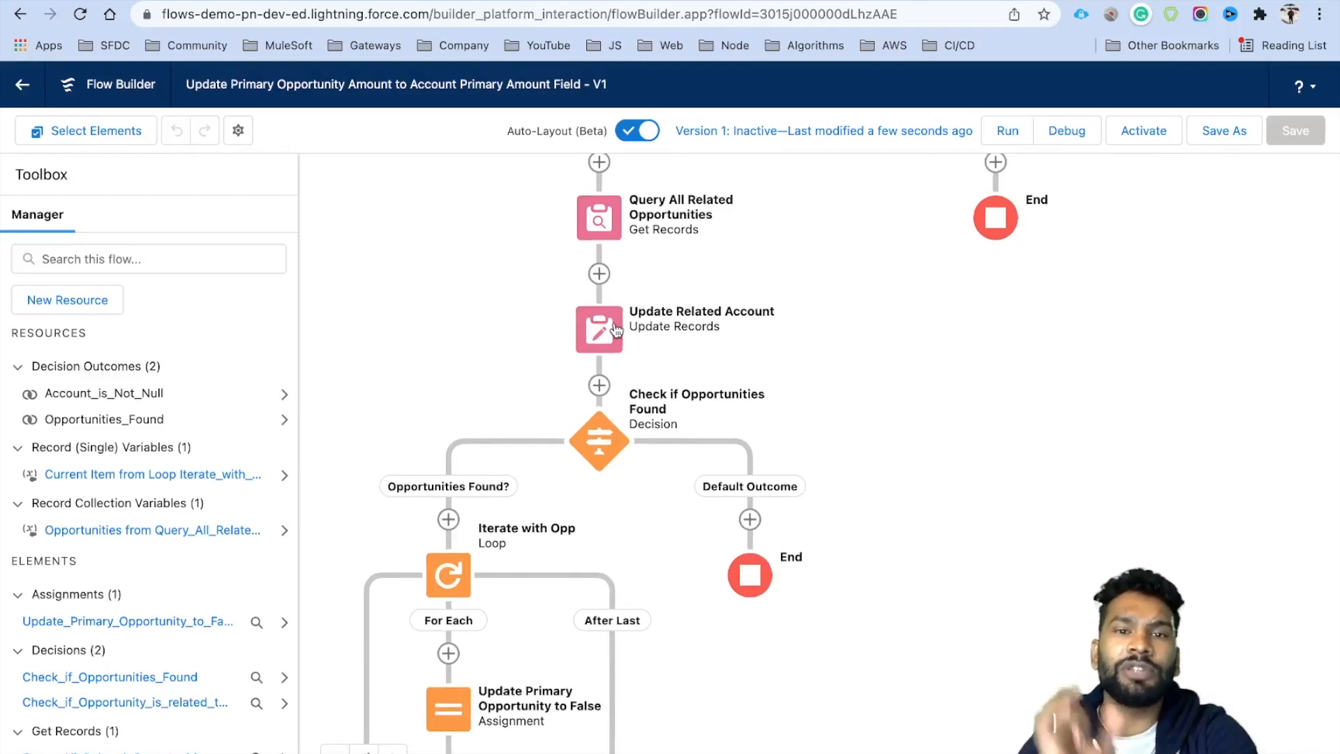
Pan down past the loop and its assignment to Update Related Opportunities at the end.
{"action": "left_click_drag", "start_coordinate": [885, 523], "coordinate": [927, 406]}
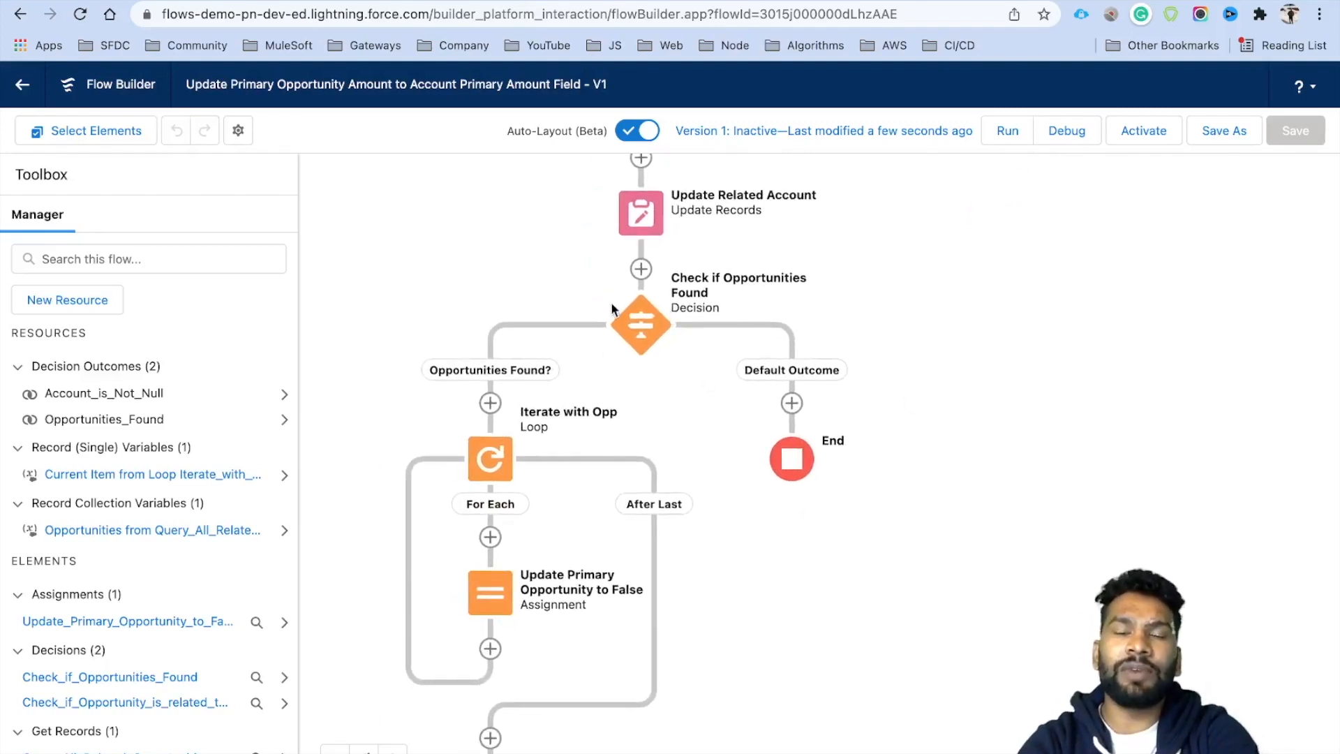
{"action": "left_click_drag", "start_coordinate": [742, 536], "coordinate": [751, 421]}
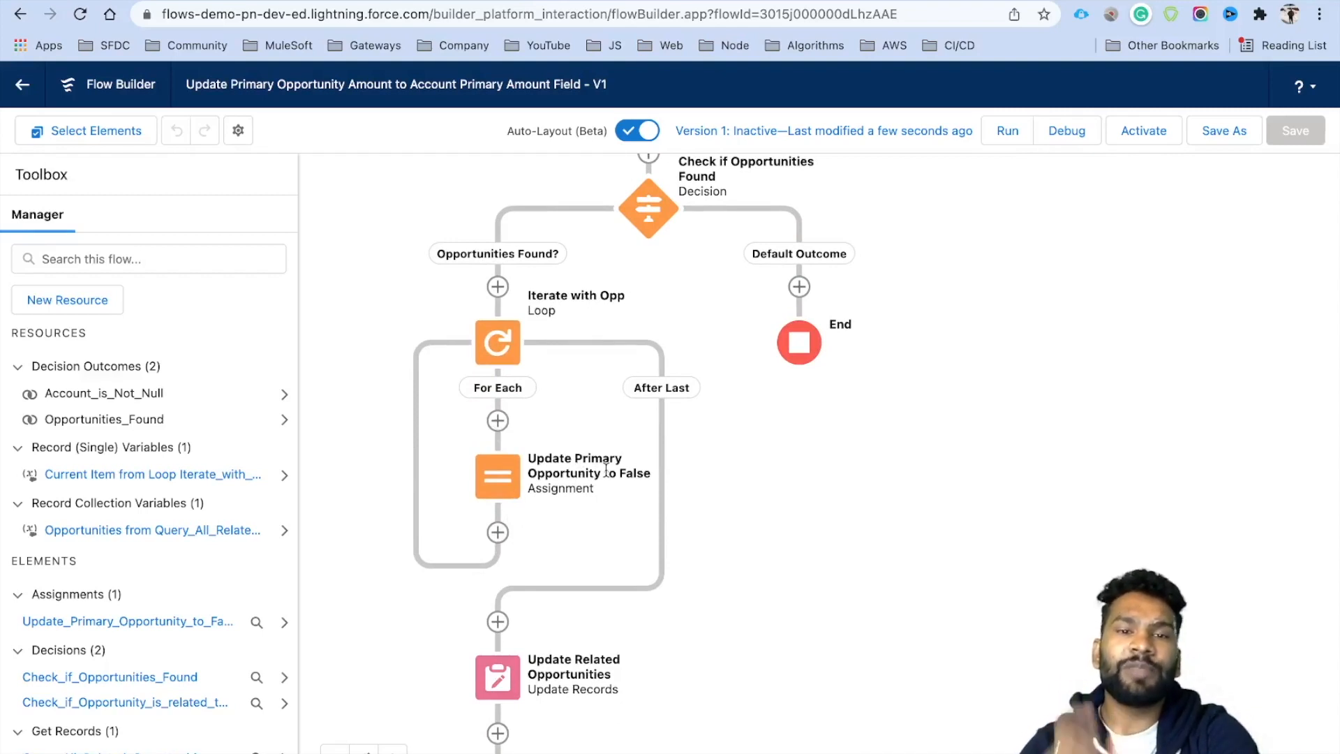
{"action": "left_click_drag", "start_coordinate": [779, 622], "coordinate": [773, 533]}
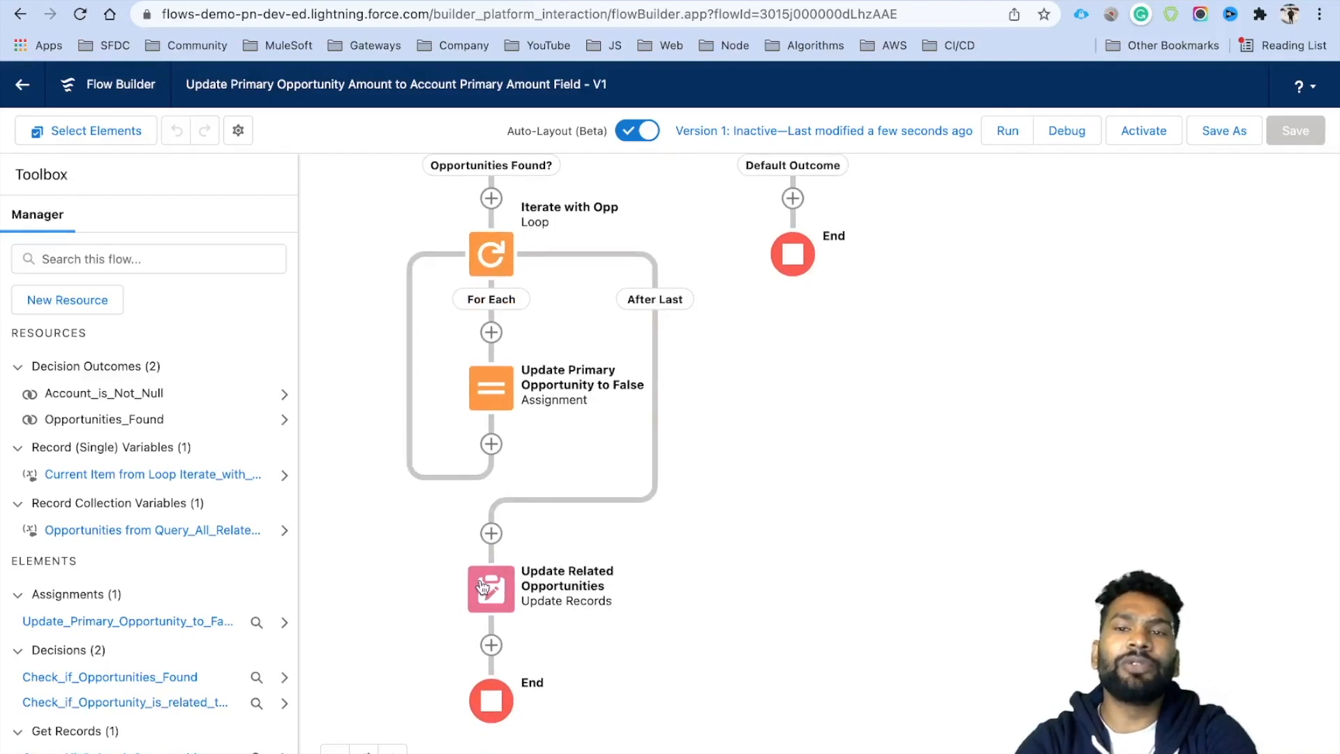
{"action": "scroll", "coordinate": [831, 535], "scroll_direction": "down", "scroll_amount": 5}
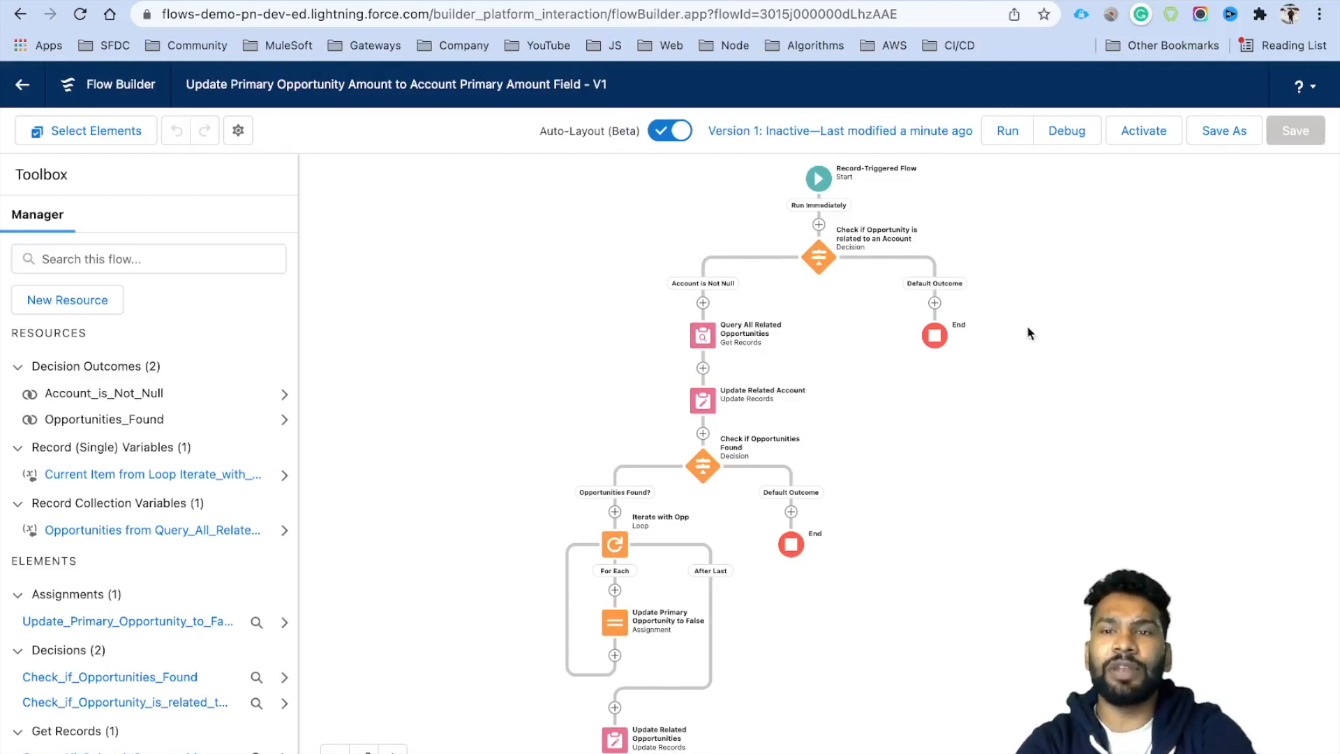
Review the Debug options (Run Immediately, as if Created), then return to the Sales app.
{"action": "left_click", "coordinate": [1070, 141]}
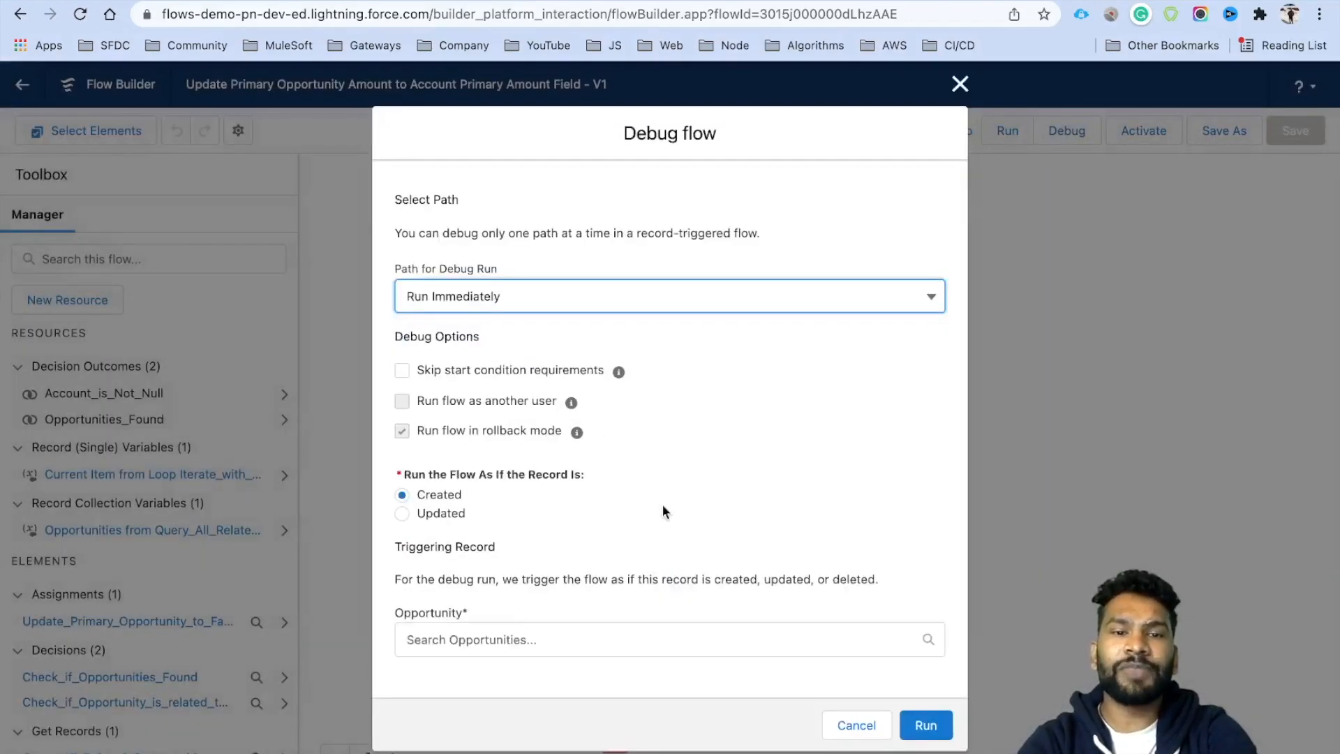
{"action": "left_click_drag", "start_coordinate": [421, 492], "coordinate": [504, 496]}
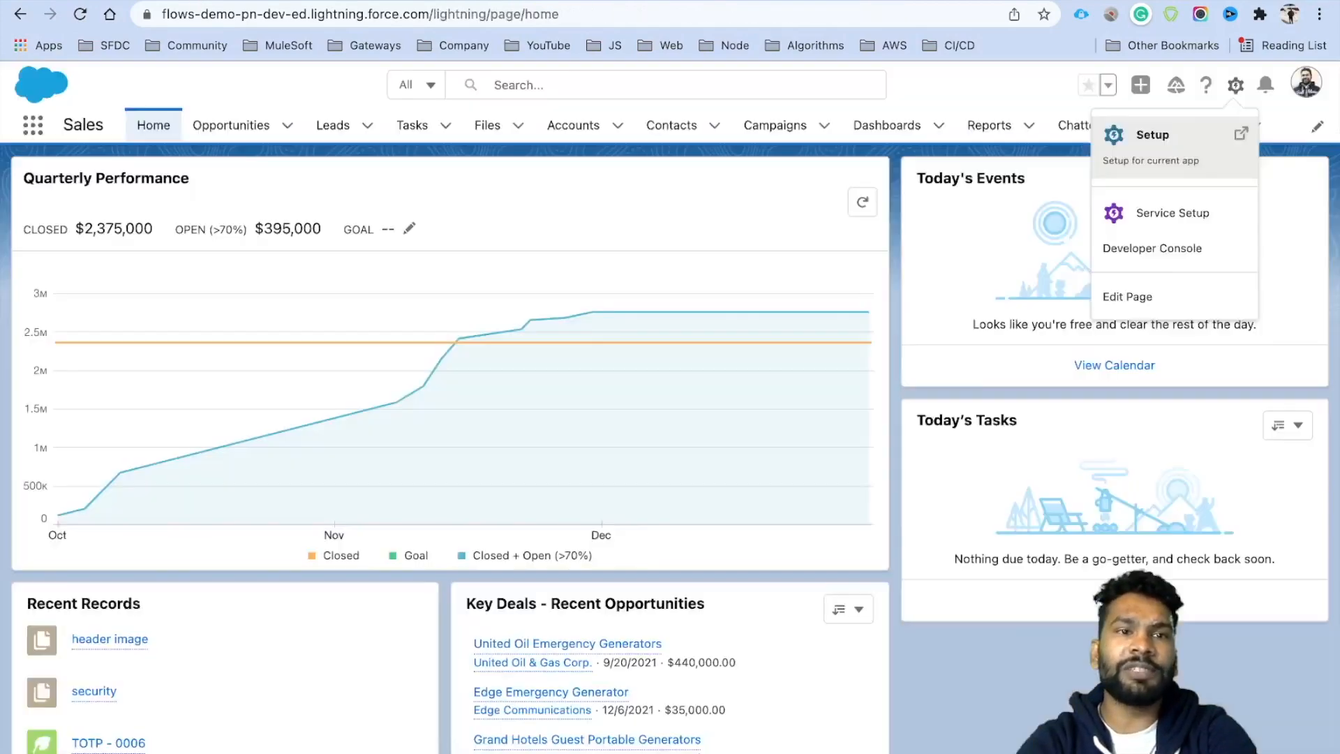
{"action": "key", "text": "Escape"}
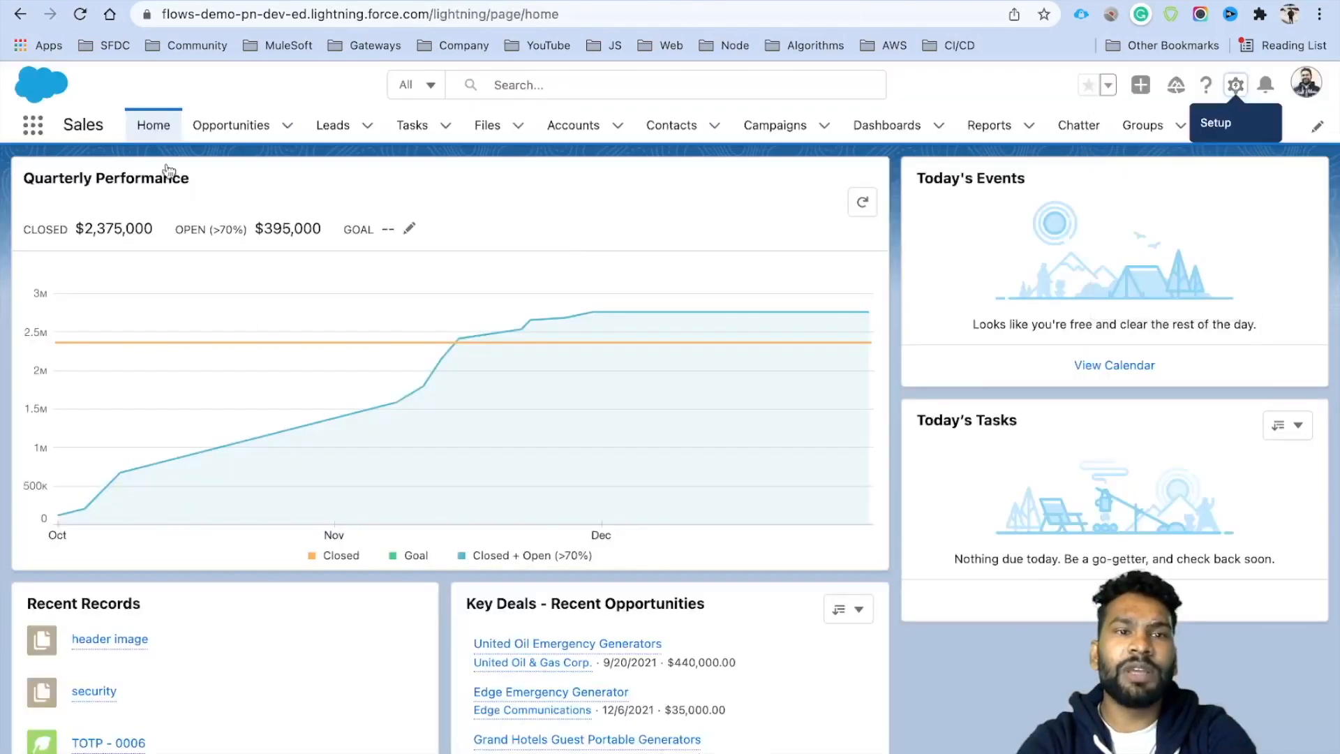
Open United Oil Emergency Generators from the Opportunities Recently Viewed list.
{"action": "left_click", "coordinate": [224, 128]}
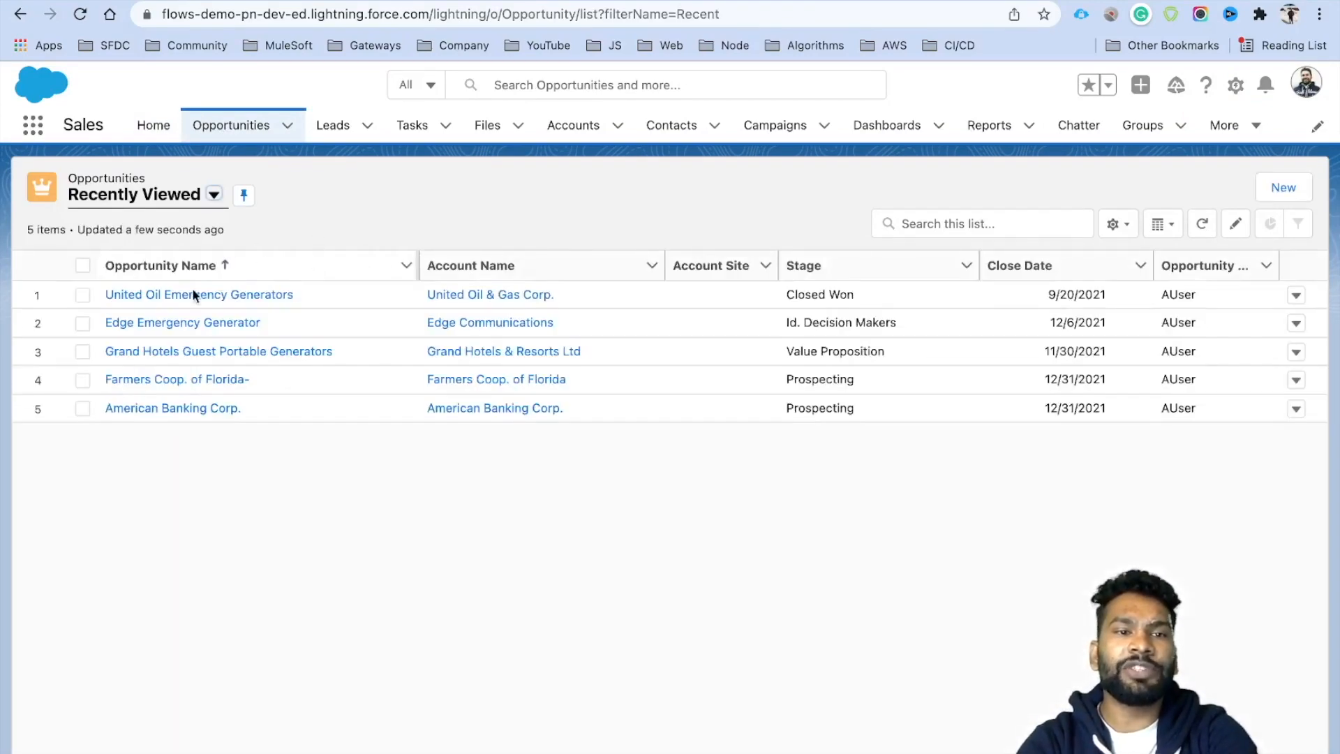
{"action": "left_click", "coordinate": [172, 296]}
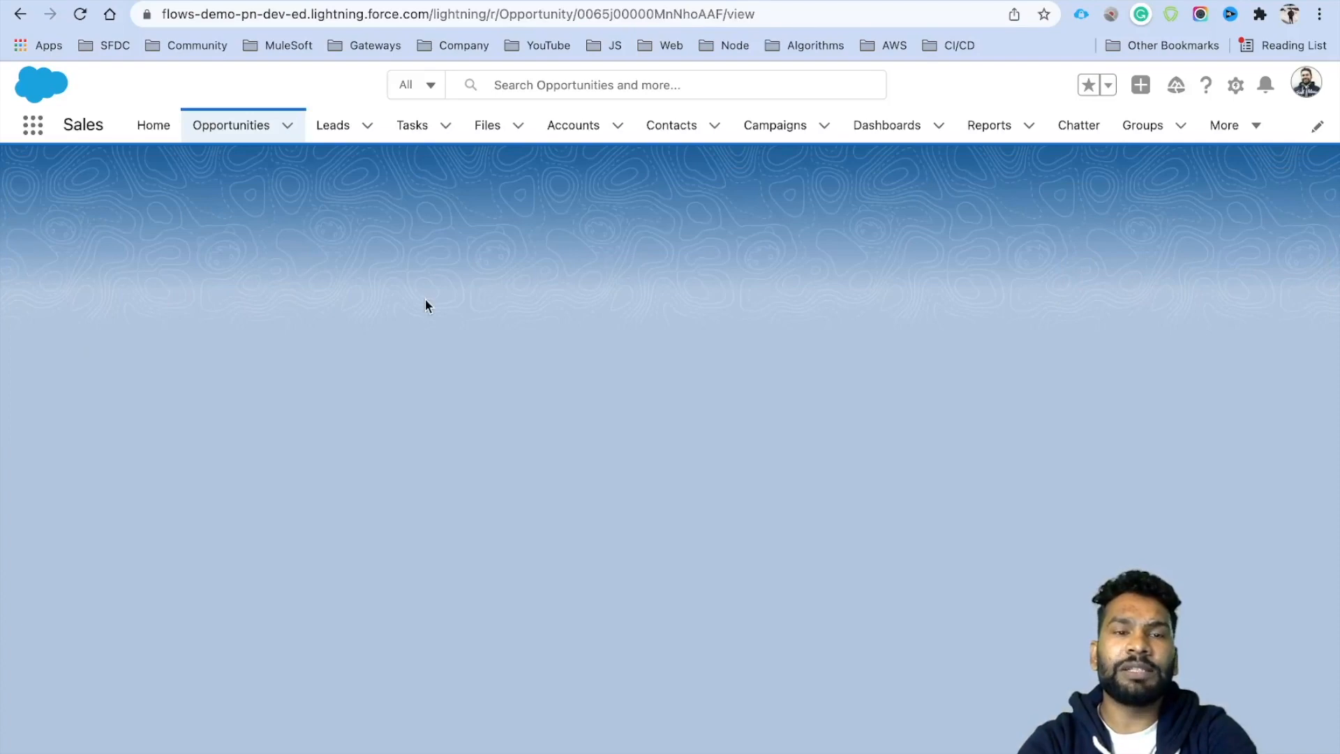
{"action": "scroll", "coordinate": [604, 500], "scroll_direction": "down", "scroll_amount": 3}
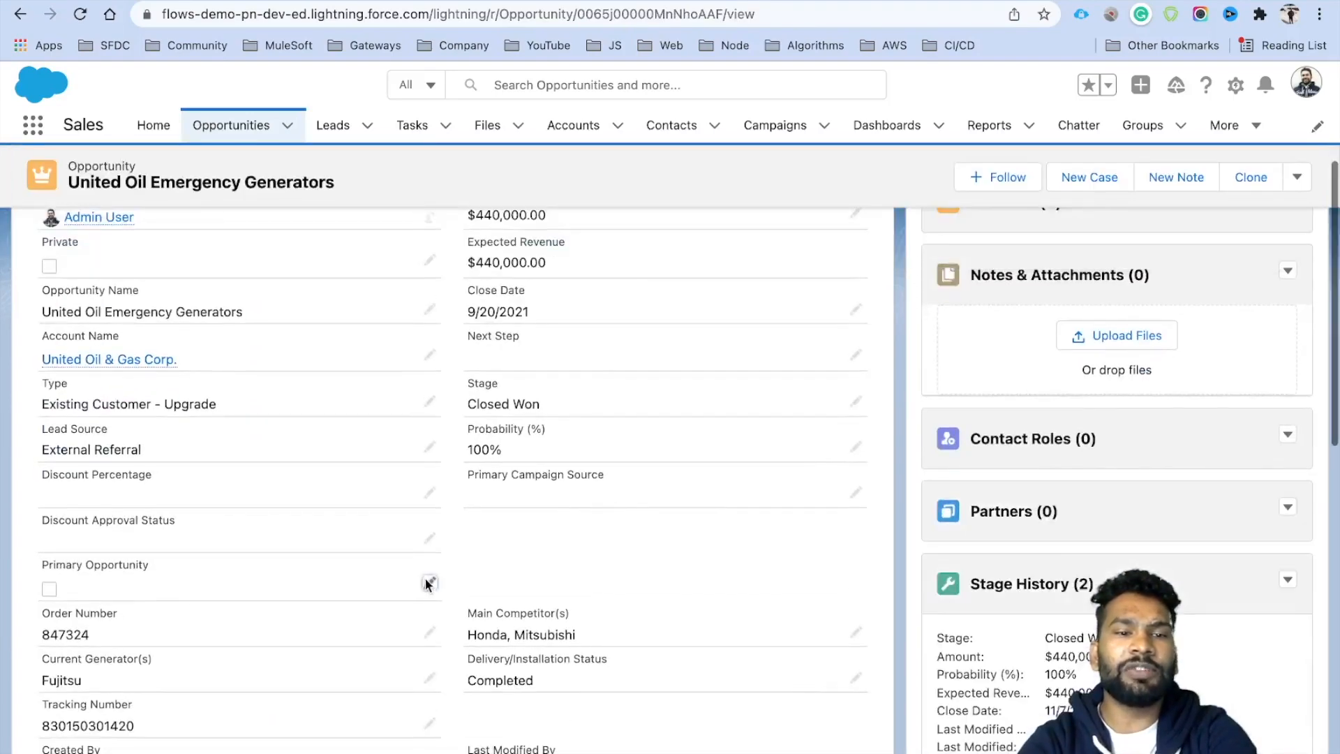
Mark United Oil Emergency Generators as Primary Opportunity, save, and return to the Debug dialog.
{"action": "left_click", "coordinate": [427, 587]}
{"action": "left_click", "coordinate": [57, 591]}
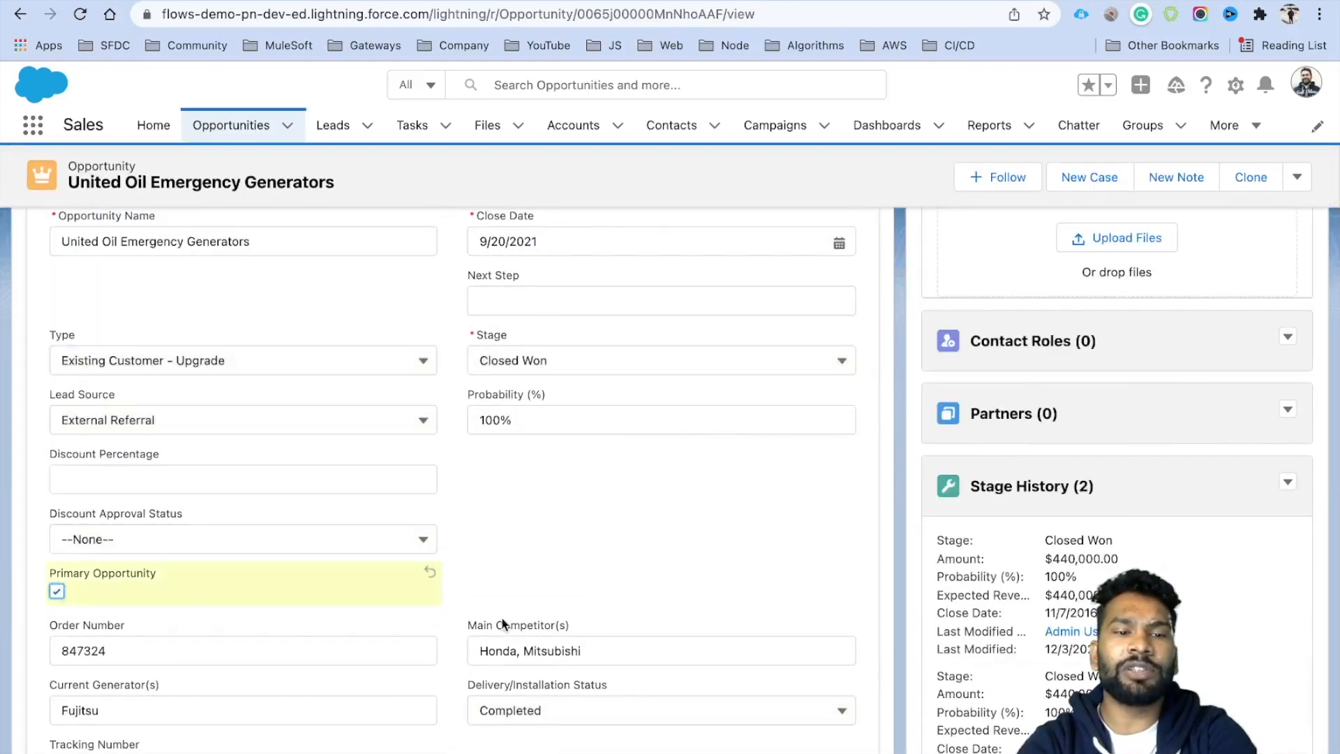
{"action": "scroll", "coordinate": [599, 610], "scroll_direction": "up", "scroll_amount": 5}
{"action": "scroll", "coordinate": [674, 528], "scroll_direction": "down", "scroll_amount": 15}
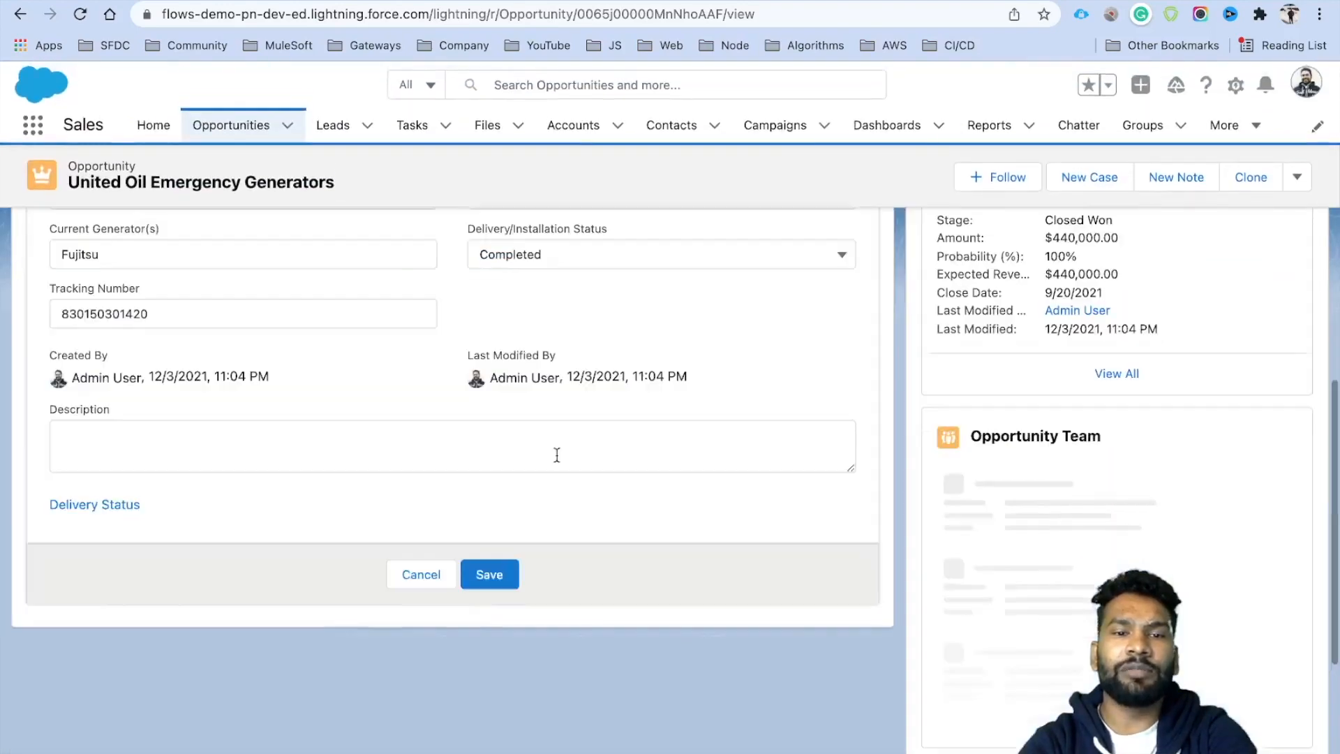
{"action": "left_click", "coordinate": [489, 574]}
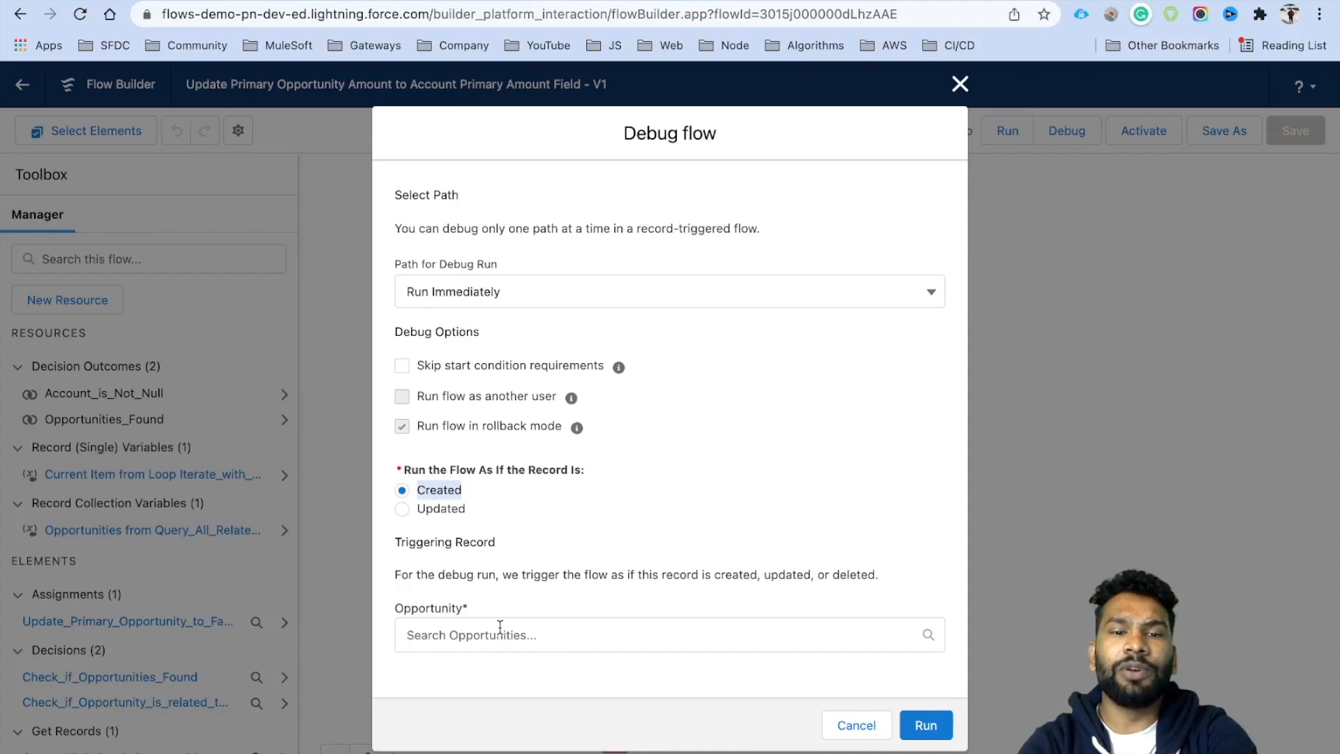
{"action": "left_click", "coordinate": [451, 636]}
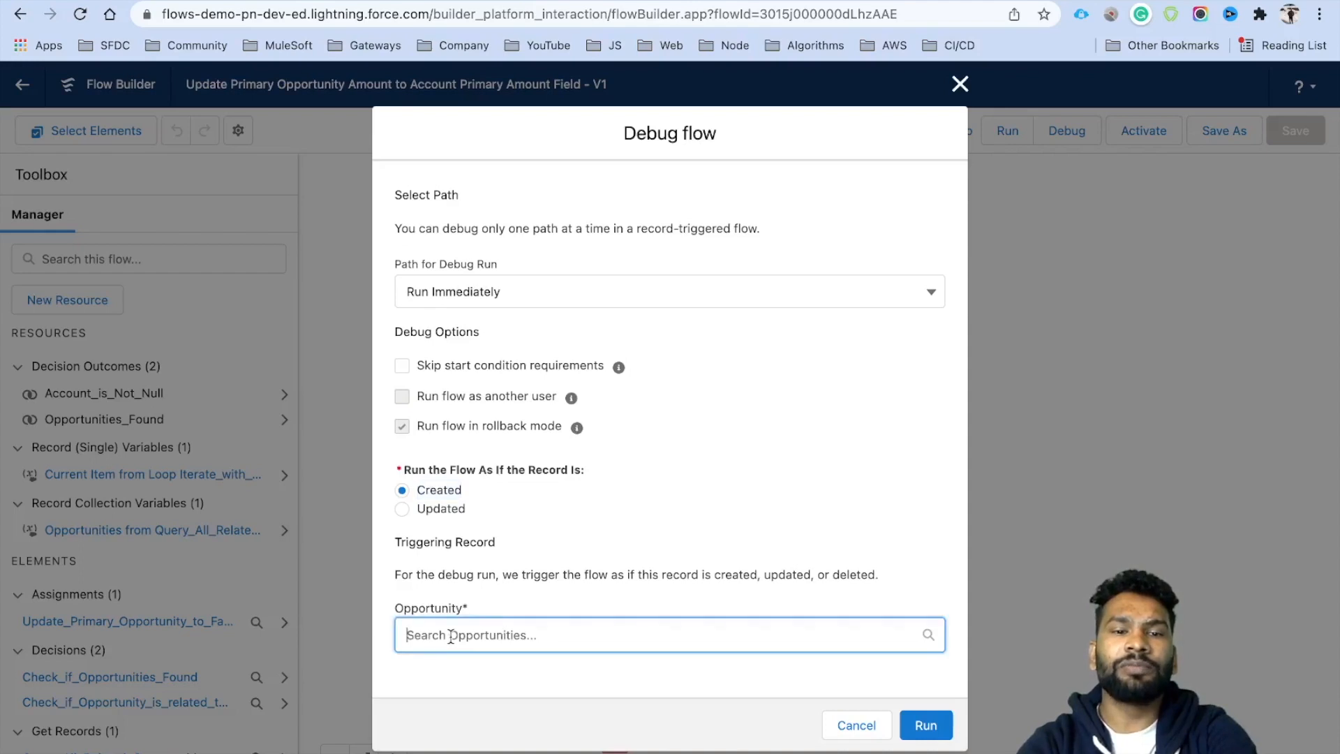
Run a debug with United Oil Emergency Generators as the triggering opportunity.
{"action": "scroll", "coordinate": [589, 601], "scroll_direction": "down", "scroll_amount": 3}
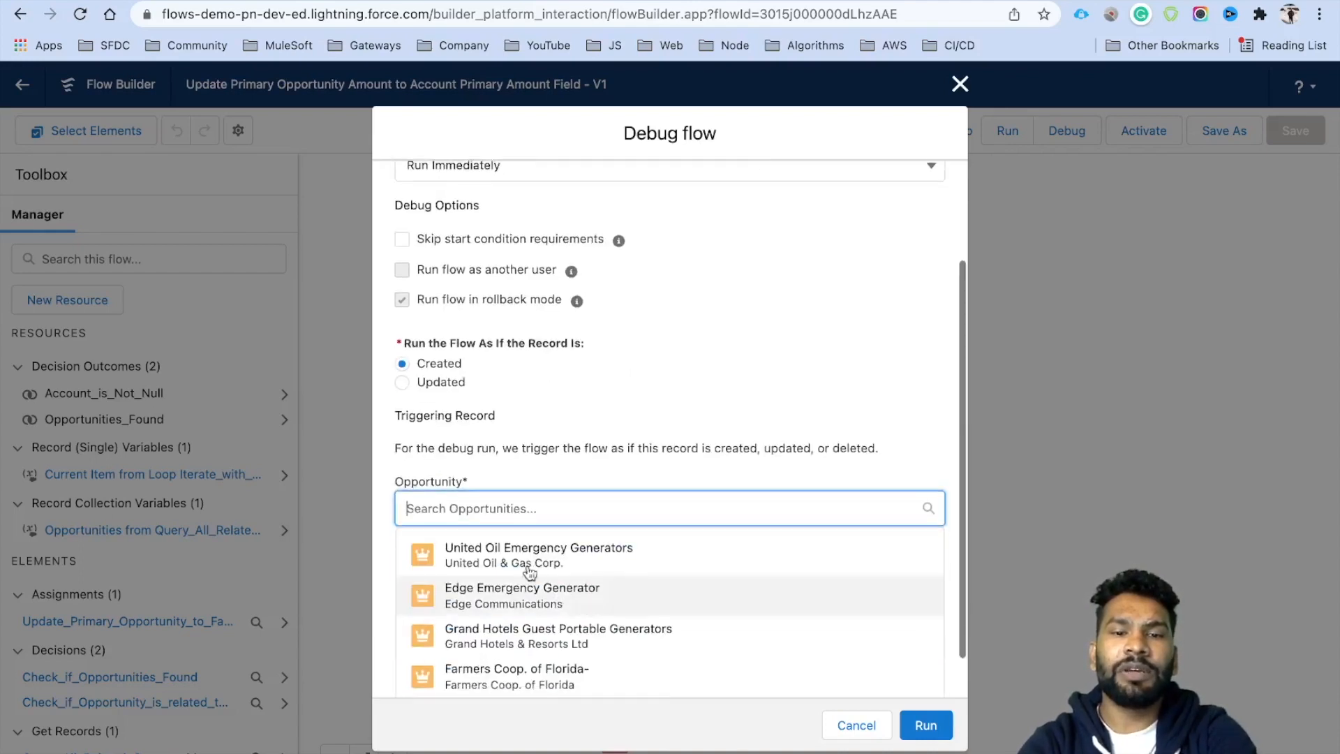
{"action": "left_click", "coordinate": [461, 555]}
{"action": "left_click", "coordinate": [923, 724]}
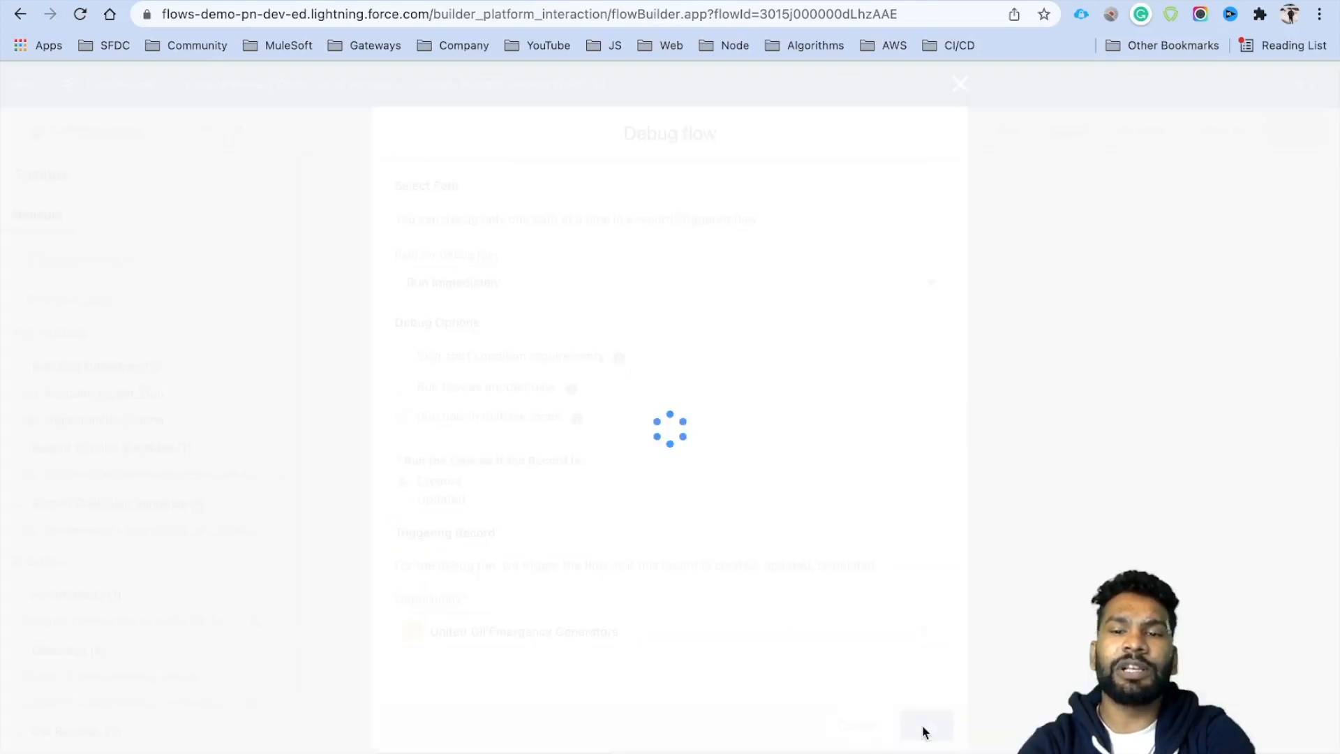
{"action": "left_click_drag", "start_coordinate": [630, 439], "coordinate": [633, 463]}
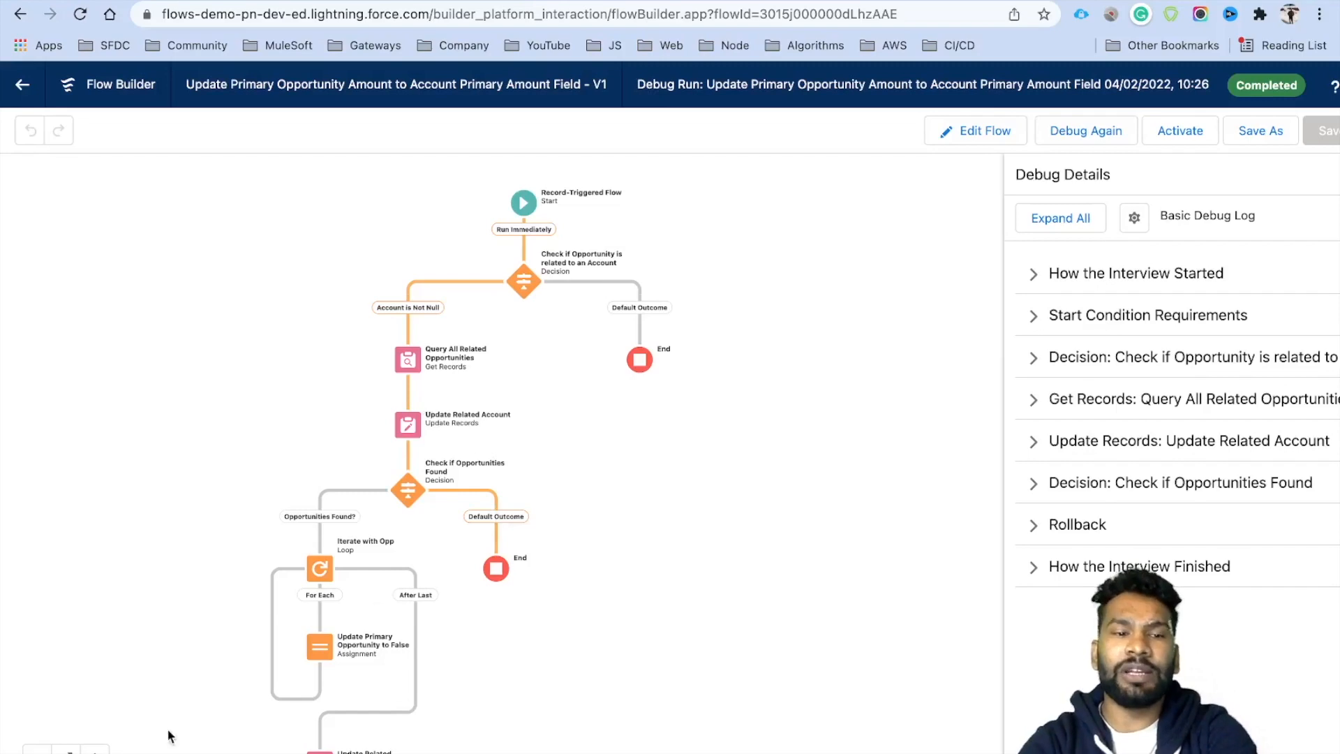
Review the Check if Opportunities Found decision's outcome conditions without changing them.
{"action": "left_click", "coordinate": [95, 751]}
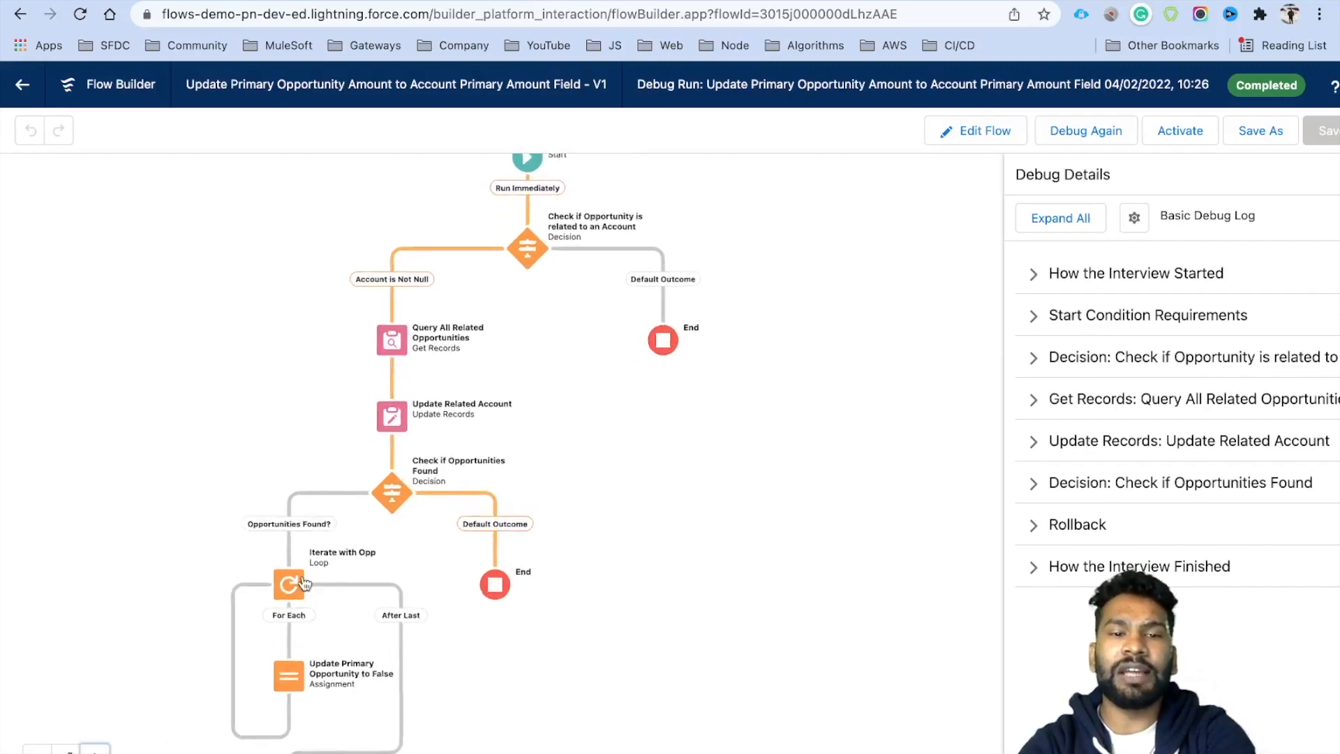
{"action": "scroll", "coordinate": [377, 502], "scroll_direction": "up", "scroll_amount": 2}
{"action": "left_click", "coordinate": [378, 497]}
{"action": "left_click", "coordinate": [381, 646]}
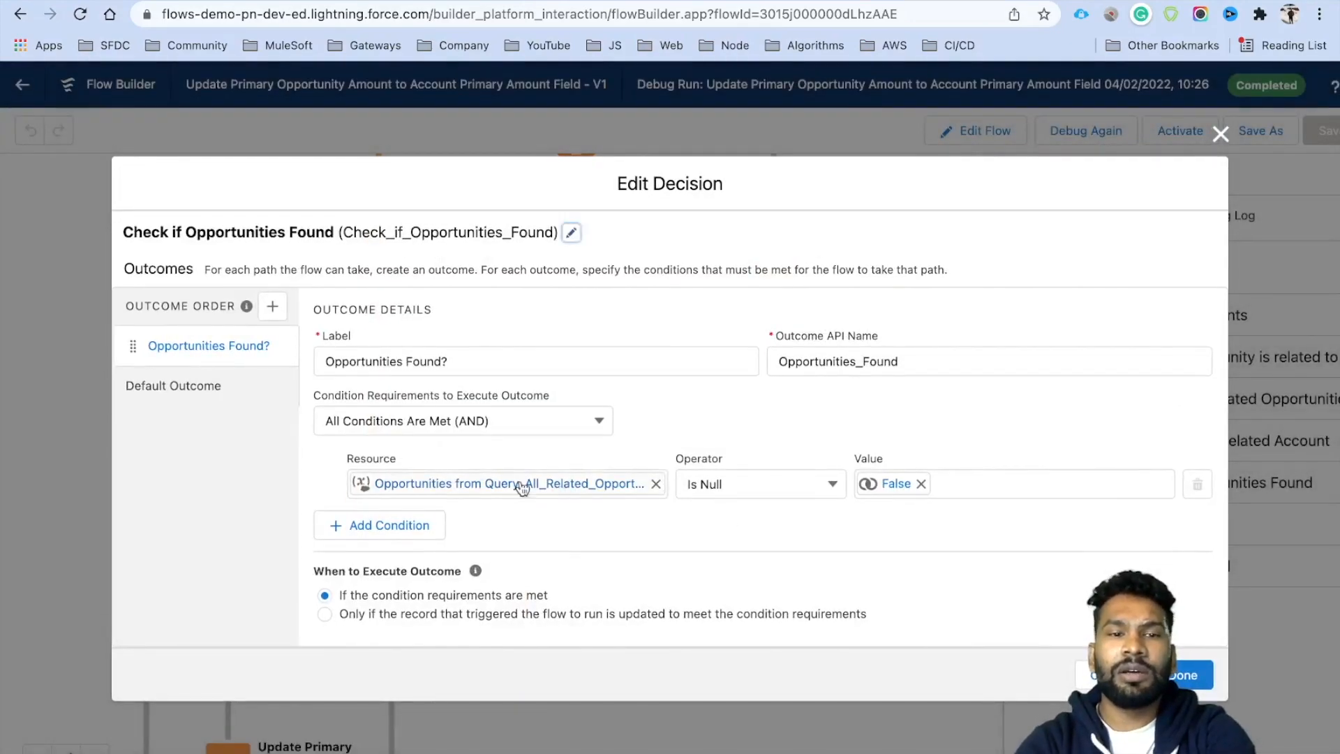
{"action": "left_click", "coordinate": [1108, 675]}
Review the Query All Related Opportunities filter conditions, leaving them unchanged.
{"action": "left_click_drag", "start_coordinate": [537, 326], "coordinate": [533, 530]}
{"action": "left_click", "coordinate": [375, 481]}
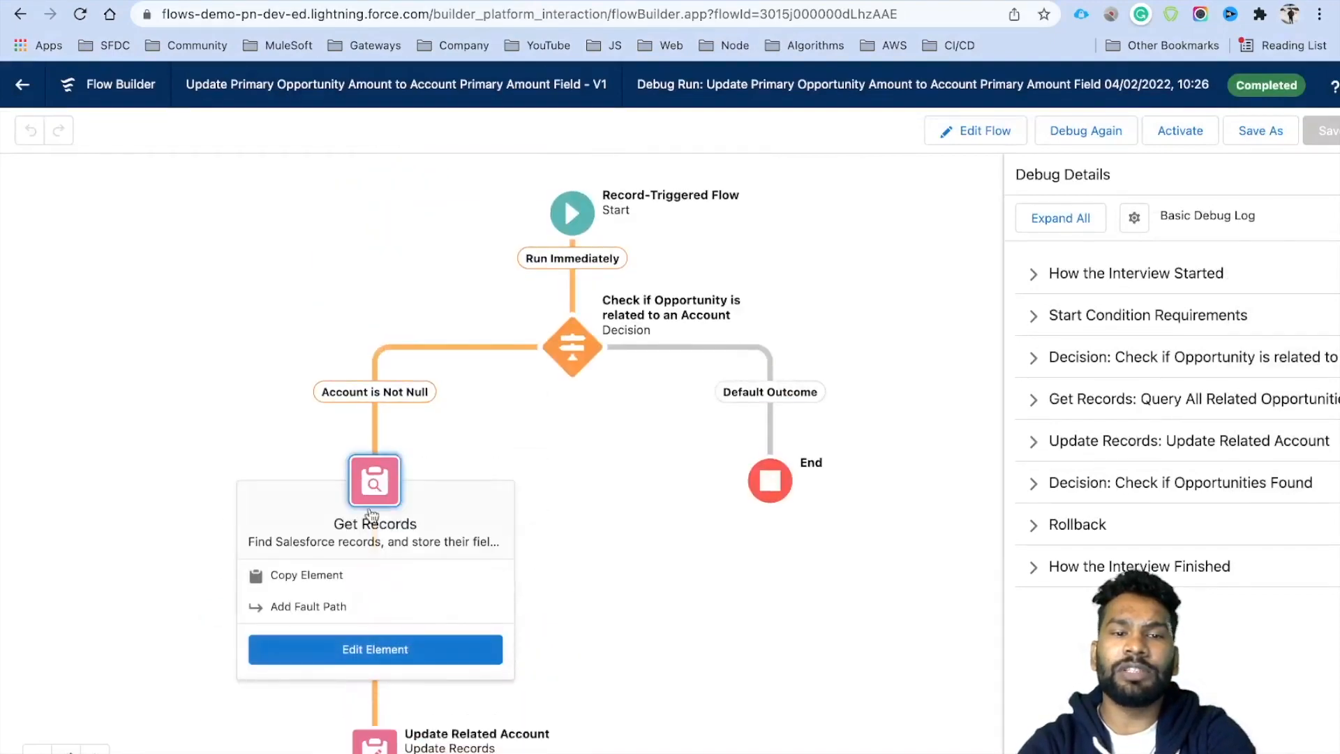
{"action": "left_click", "coordinate": [364, 649]}
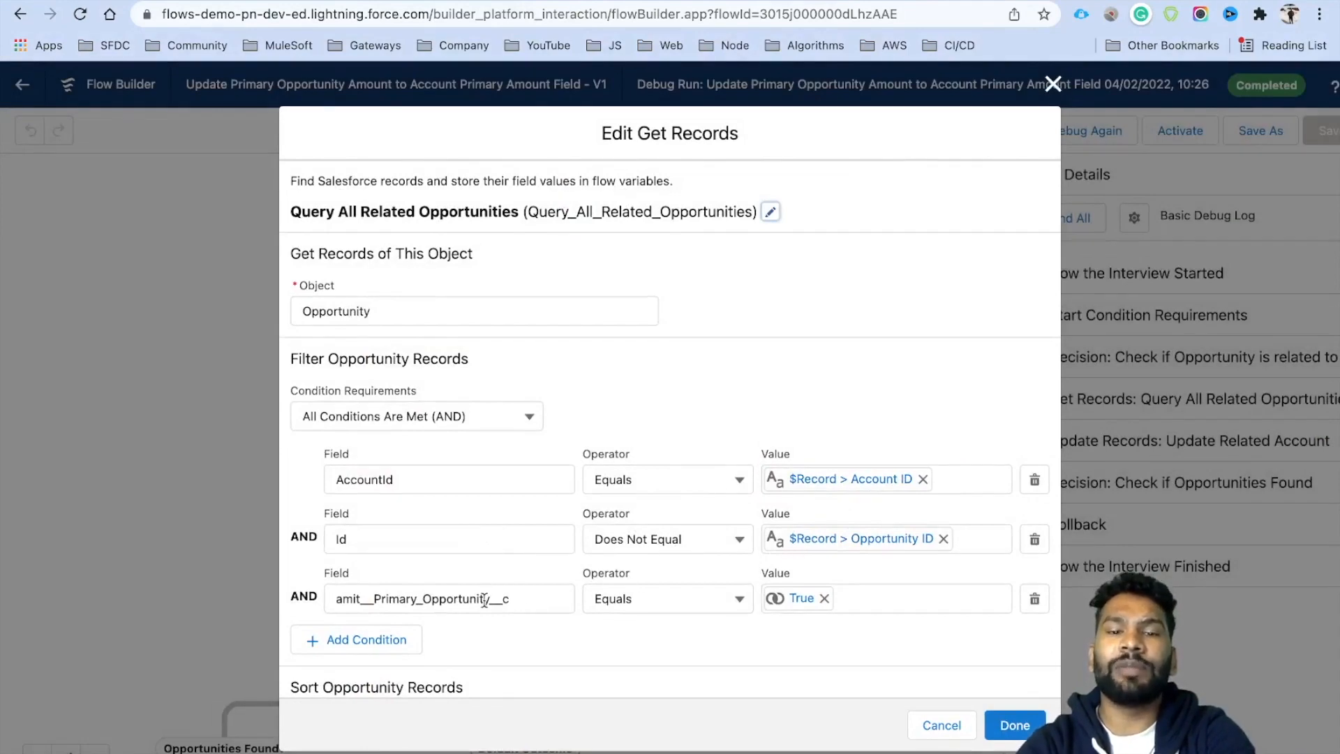
{"action": "left_click", "coordinate": [930, 733]}
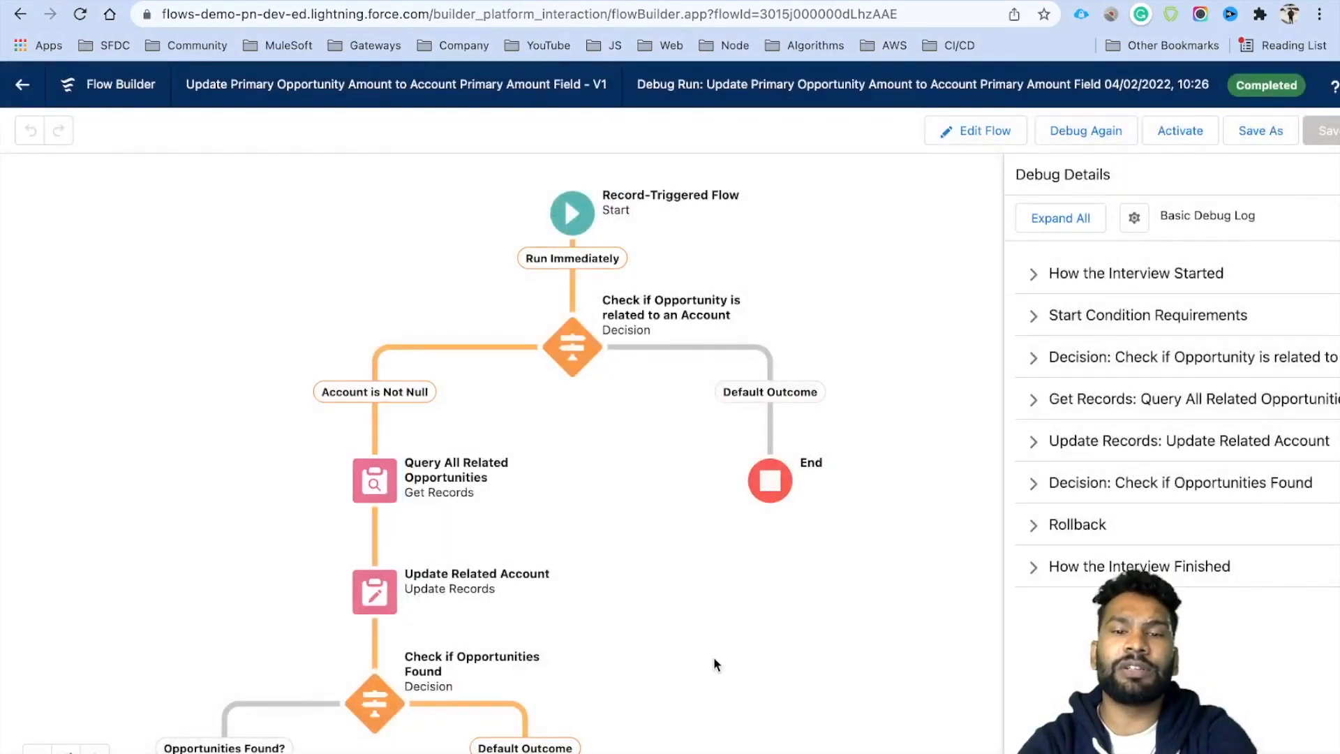
{"action": "left_click_drag", "start_coordinate": [713, 665], "coordinate": [715, 527]}
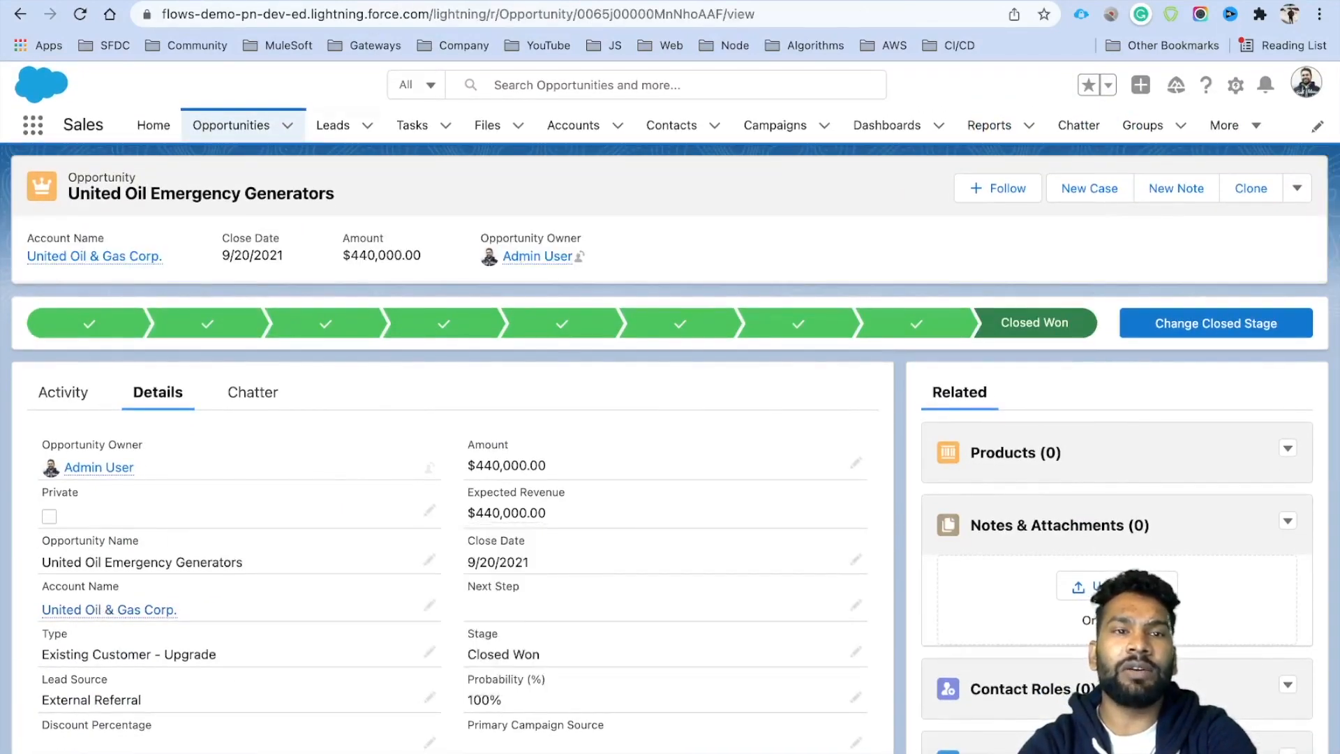
Confirm United Oil SLA shows Primary Opportunity checked, then start another debug run.
{"action": "key", "text": "ctrl+Tab"}
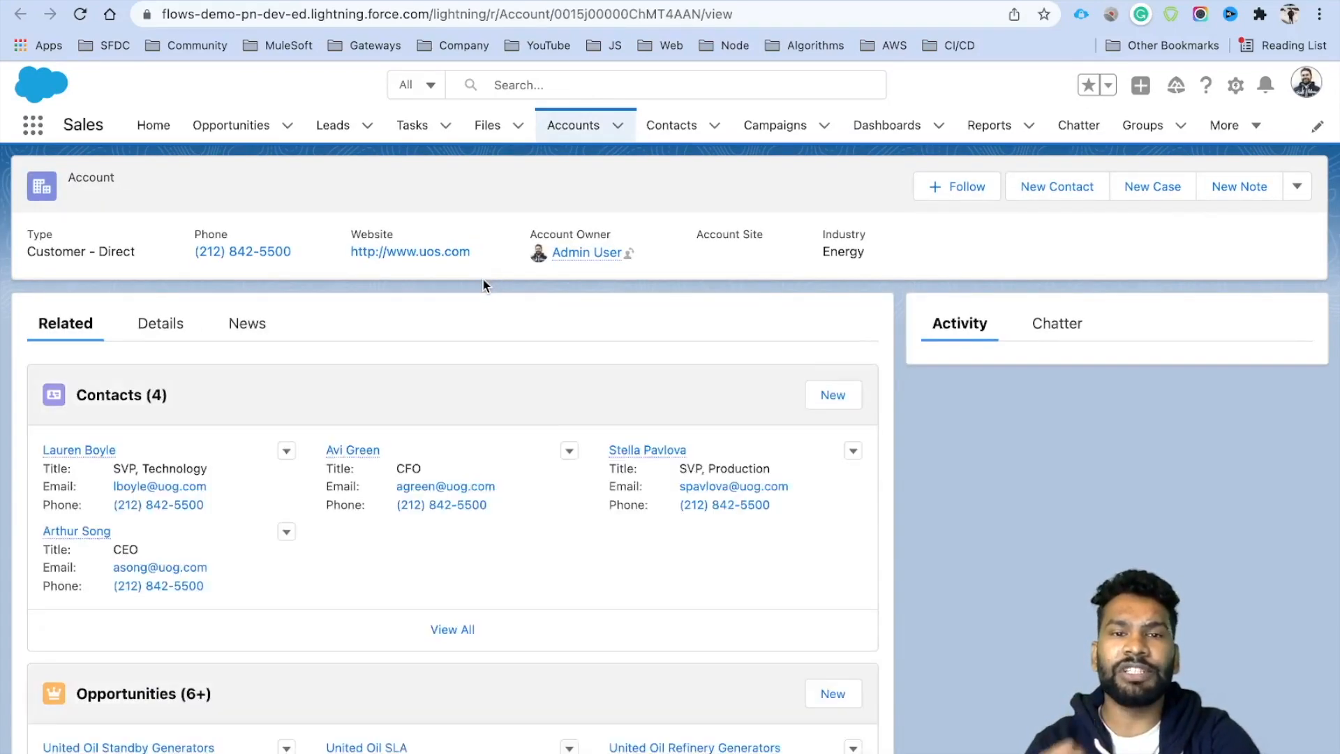
{"action": "scroll", "coordinate": [333, 471], "scroll_direction": "down", "scroll_amount": 3}
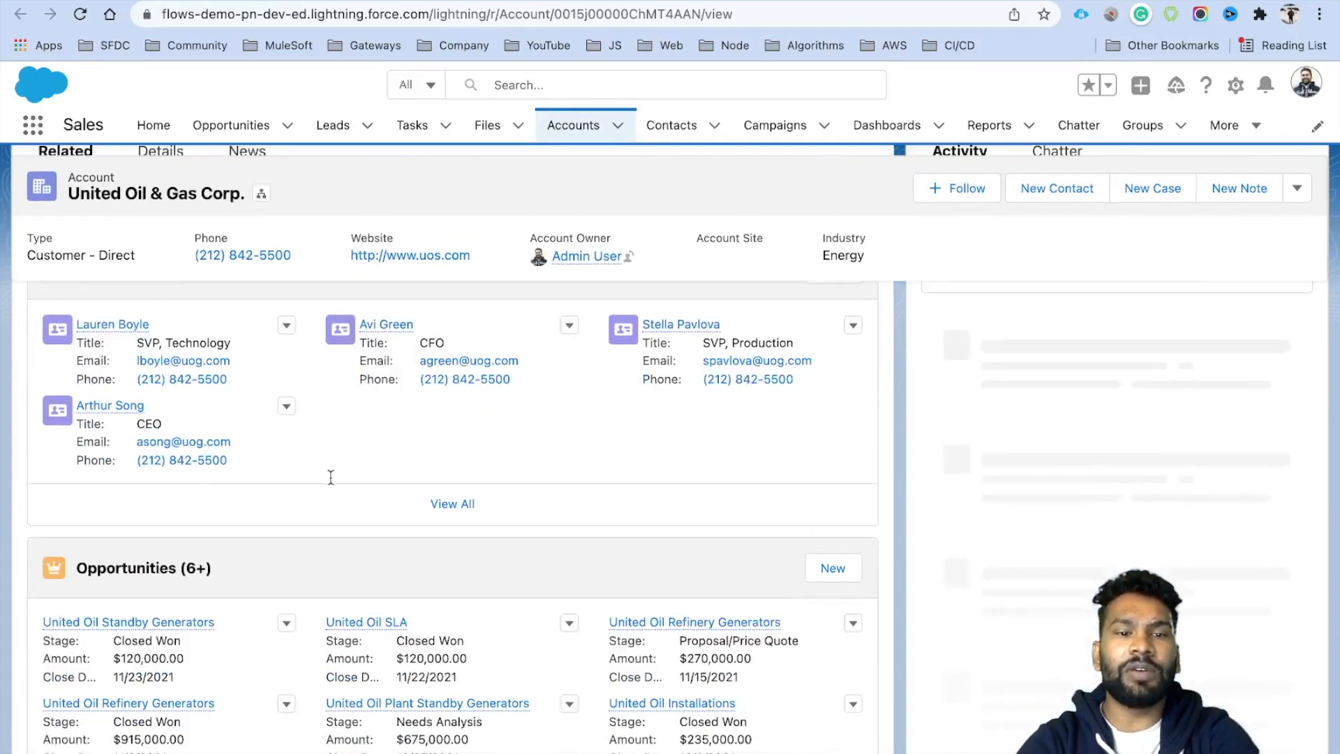
{"action": "scroll", "coordinate": [333, 471], "scroll_direction": "down", "scroll_amount": 2}
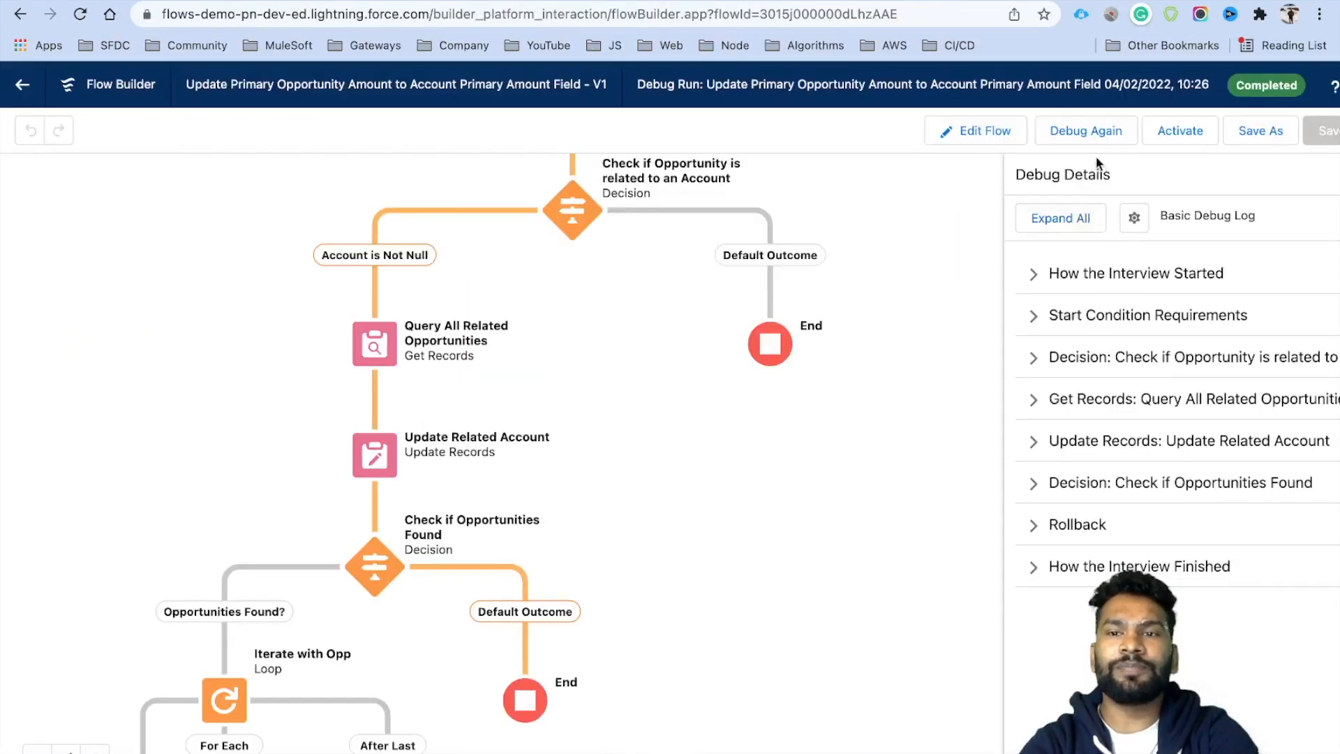
{"action": "left_click", "coordinate": [1091, 133]}
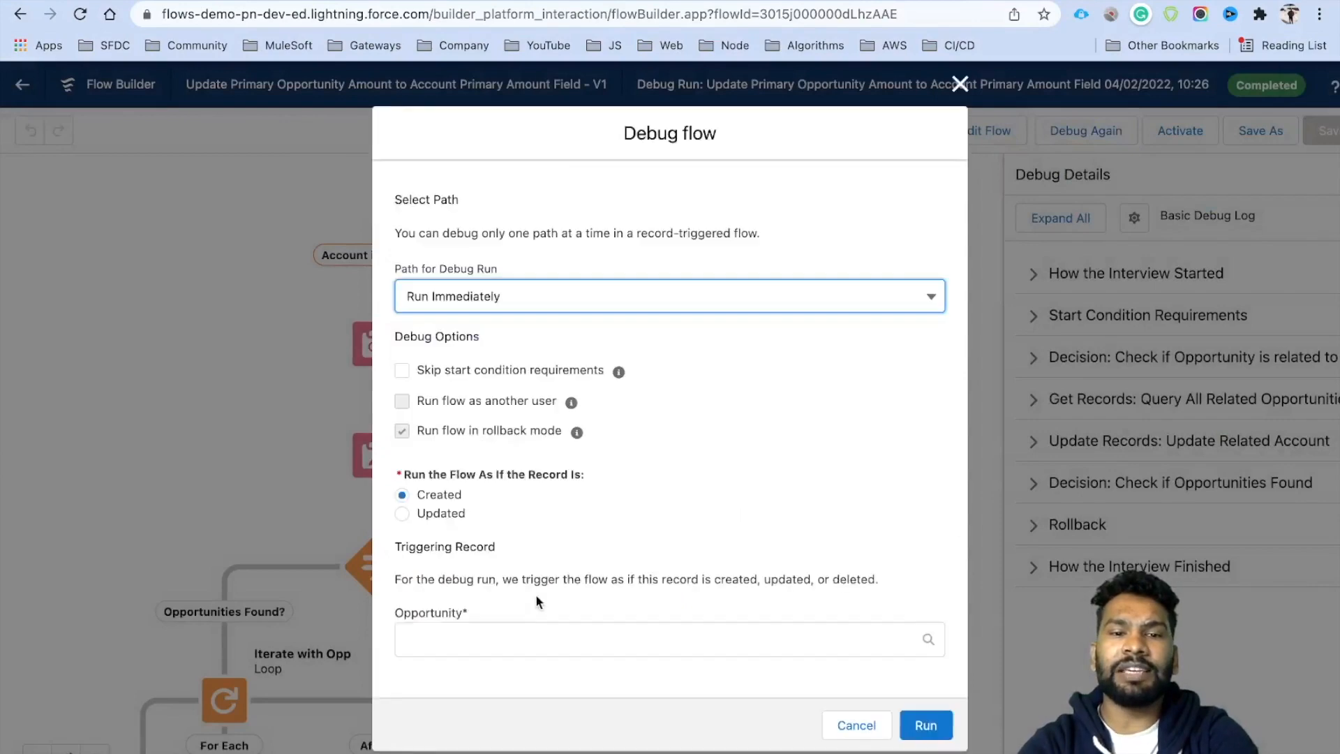
Debug the flow with United Oil Emergency Generators as triggering record and expand the log.
{"action": "left_click", "coordinate": [472, 647]}
{"action": "left_click", "coordinate": [926, 725]}
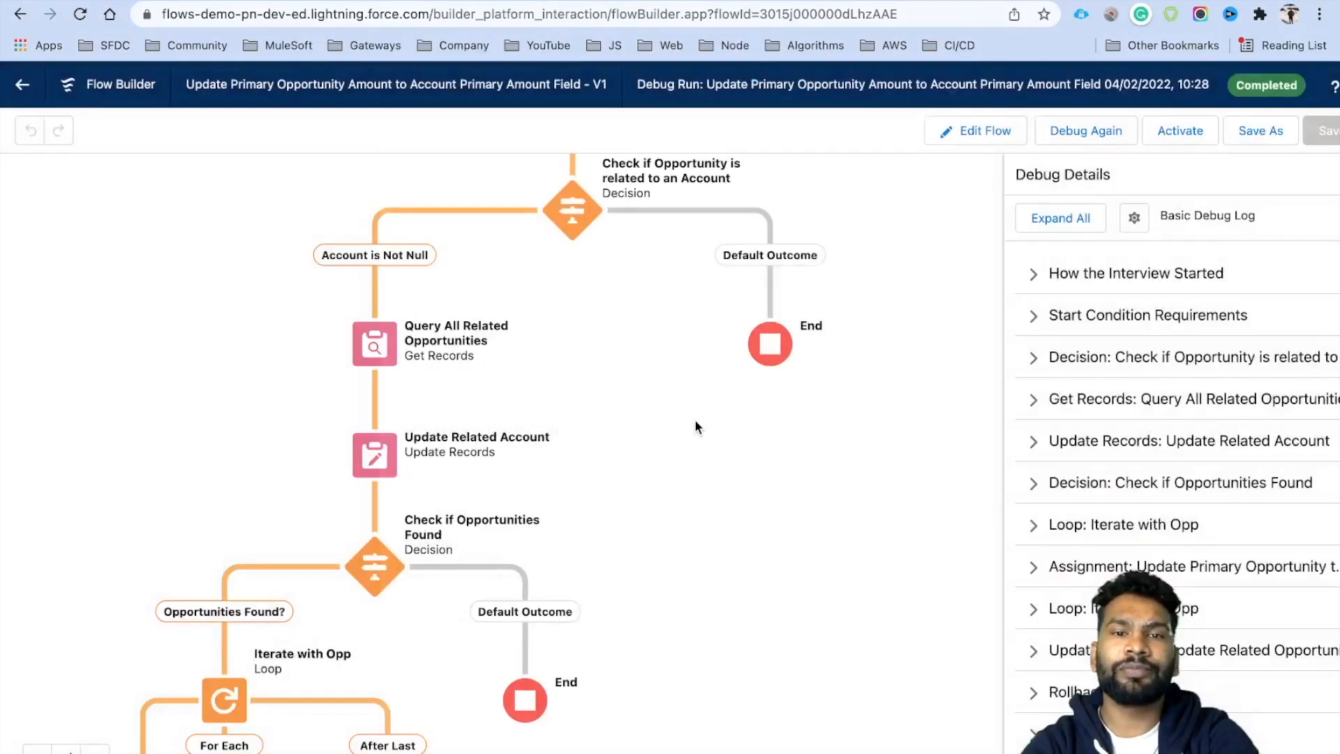
{"action": "scroll", "coordinate": [719, 508], "scroll_direction": "down", "scroll_amount": 5}
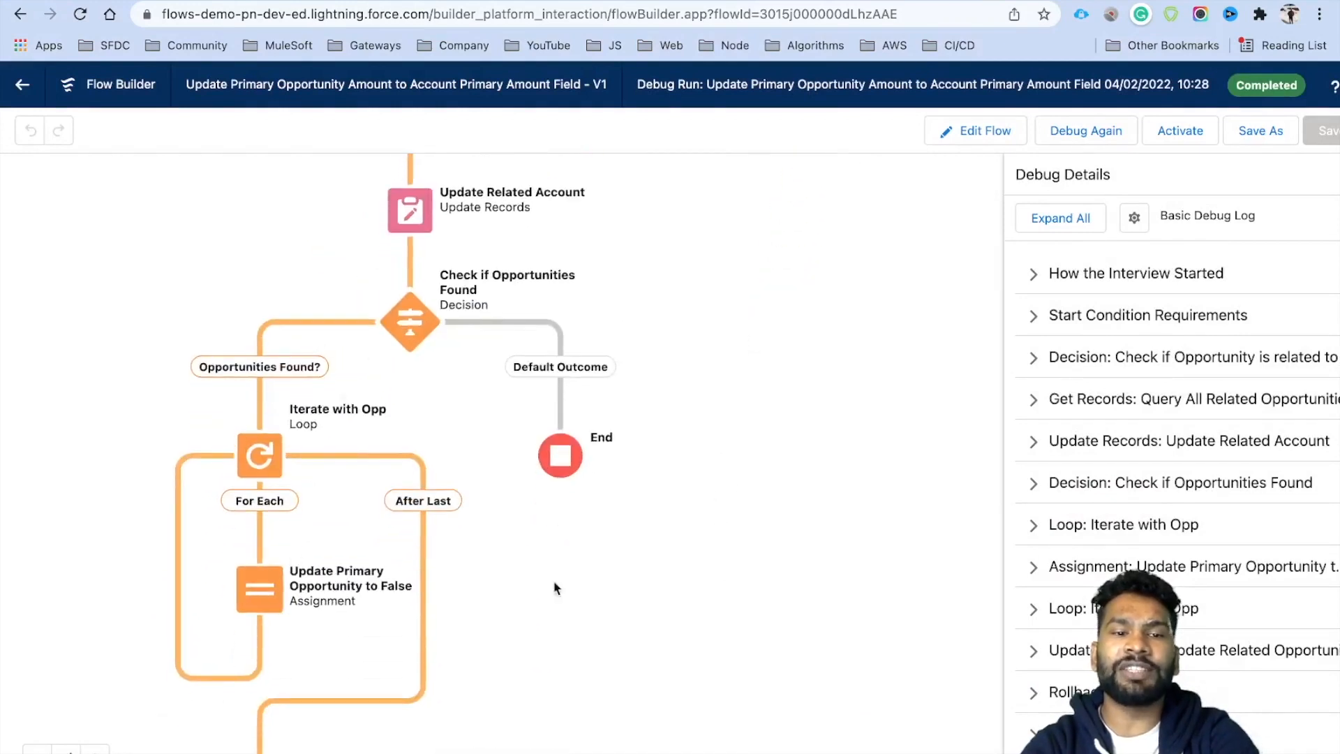
{"action": "scroll", "coordinate": [668, 529], "scroll_direction": "down", "scroll_amount": 3}
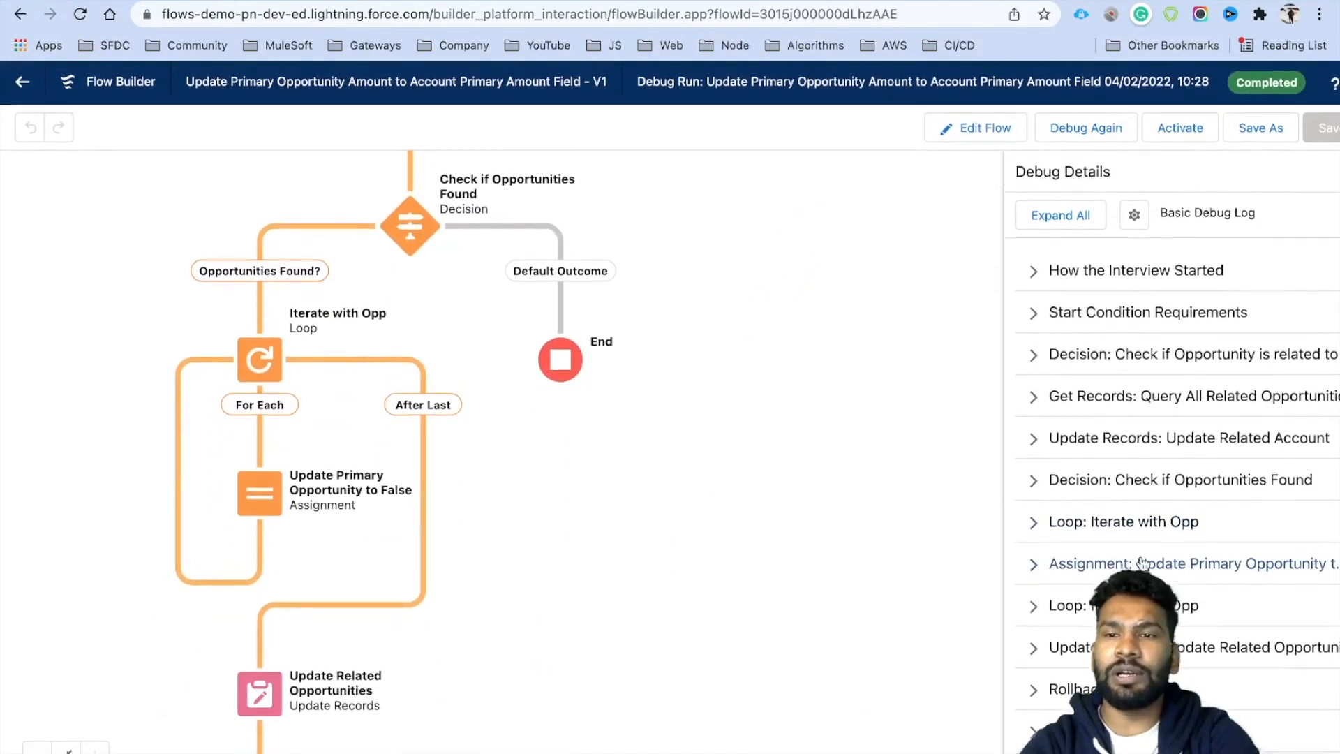
{"action": "left_click", "coordinate": [1058, 214]}
Inspect the log's update step showing the primary opportunity field set to true.
{"action": "scroll", "coordinate": [1094, 489], "scroll_direction": "down", "scroll_amount": 10}
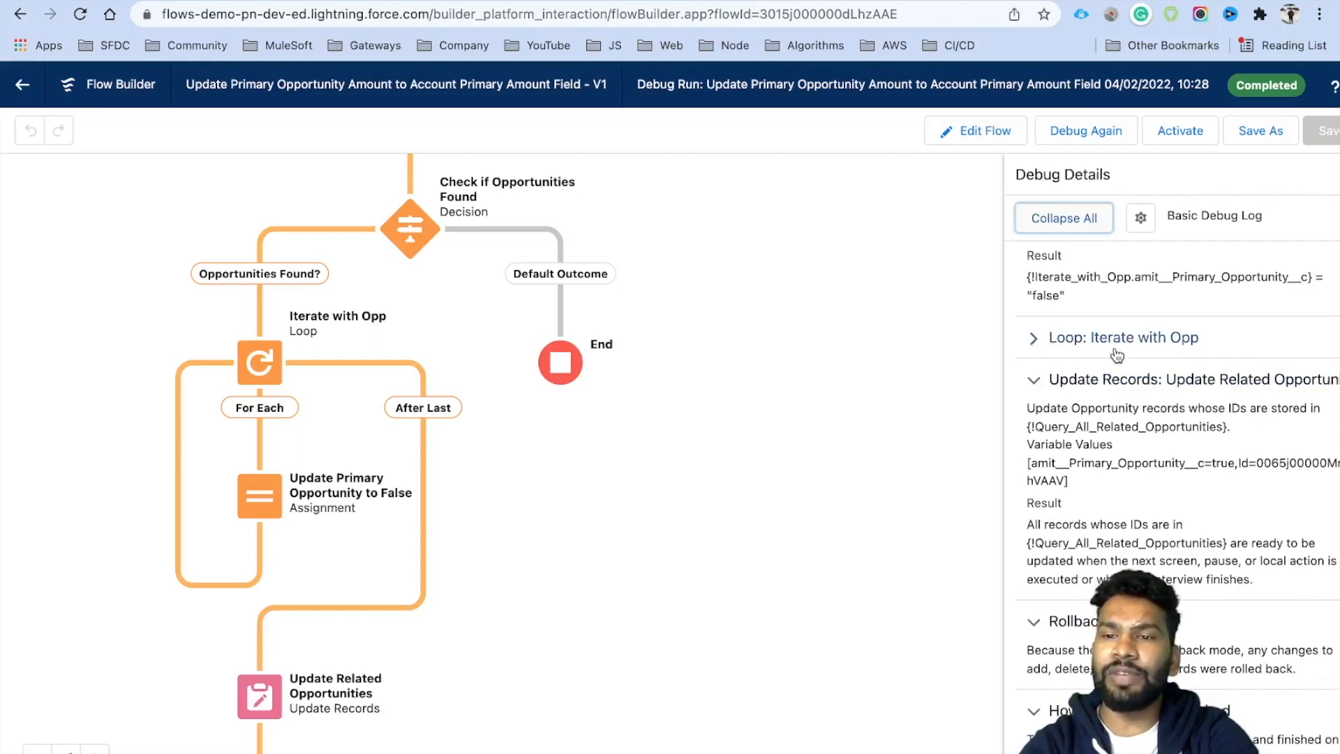
{"action": "double_click", "coordinate": [1146, 464]}
{"action": "double_click", "coordinate": [1220, 464]}
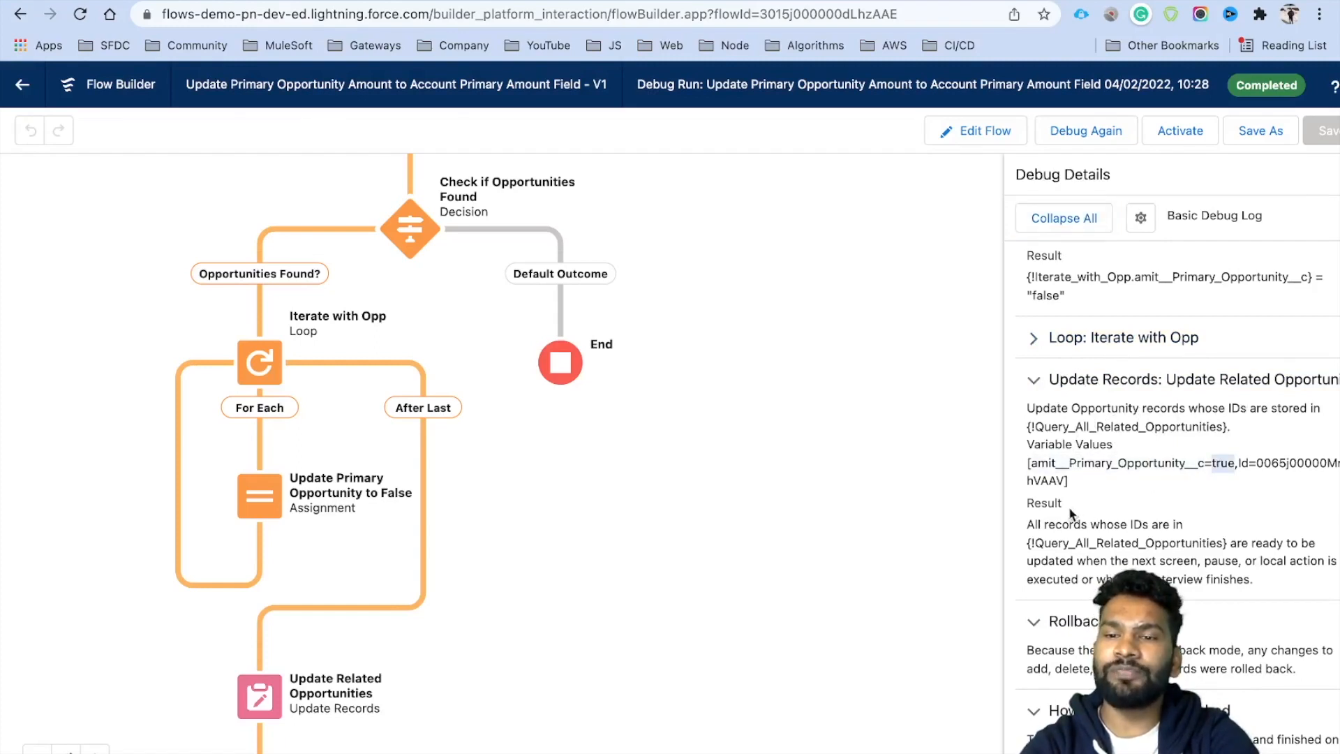
{"action": "left_click_drag", "start_coordinate": [1025, 524], "coordinate": [1186, 525]}
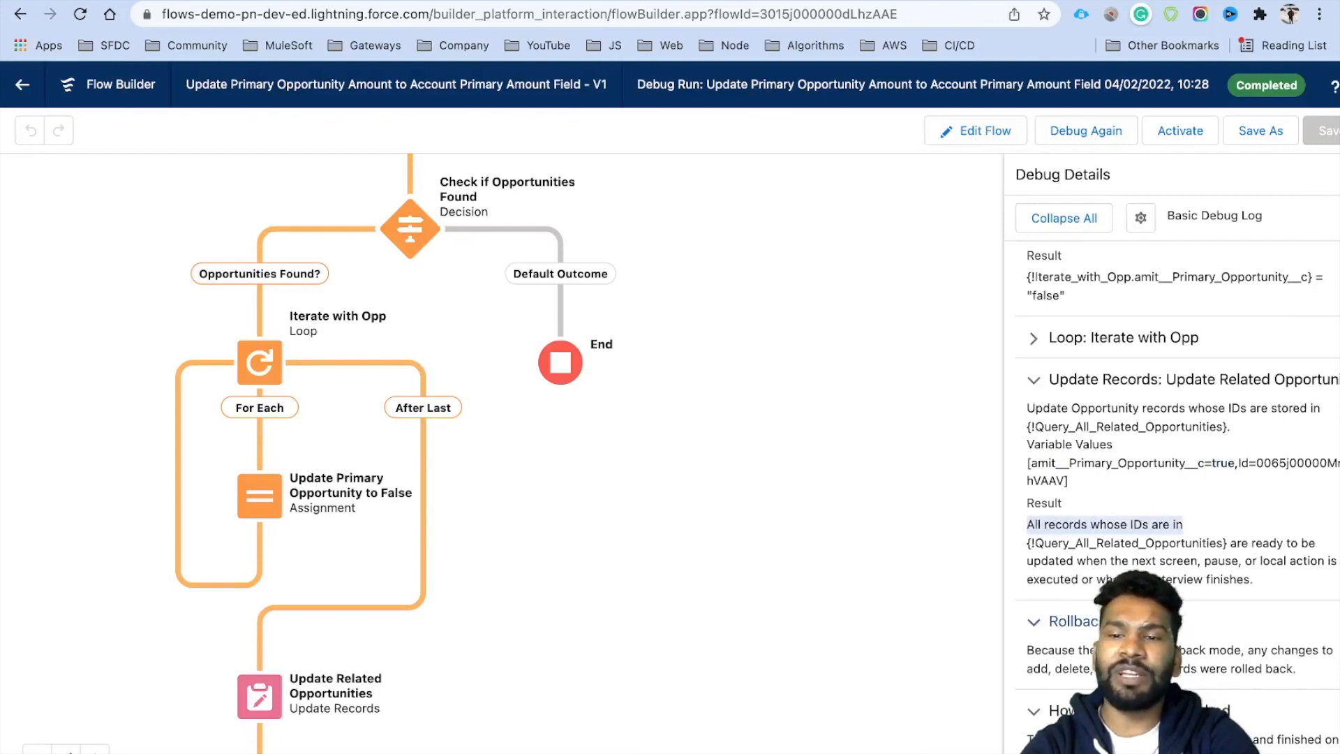
{"action": "double_click", "coordinate": [1228, 461]}
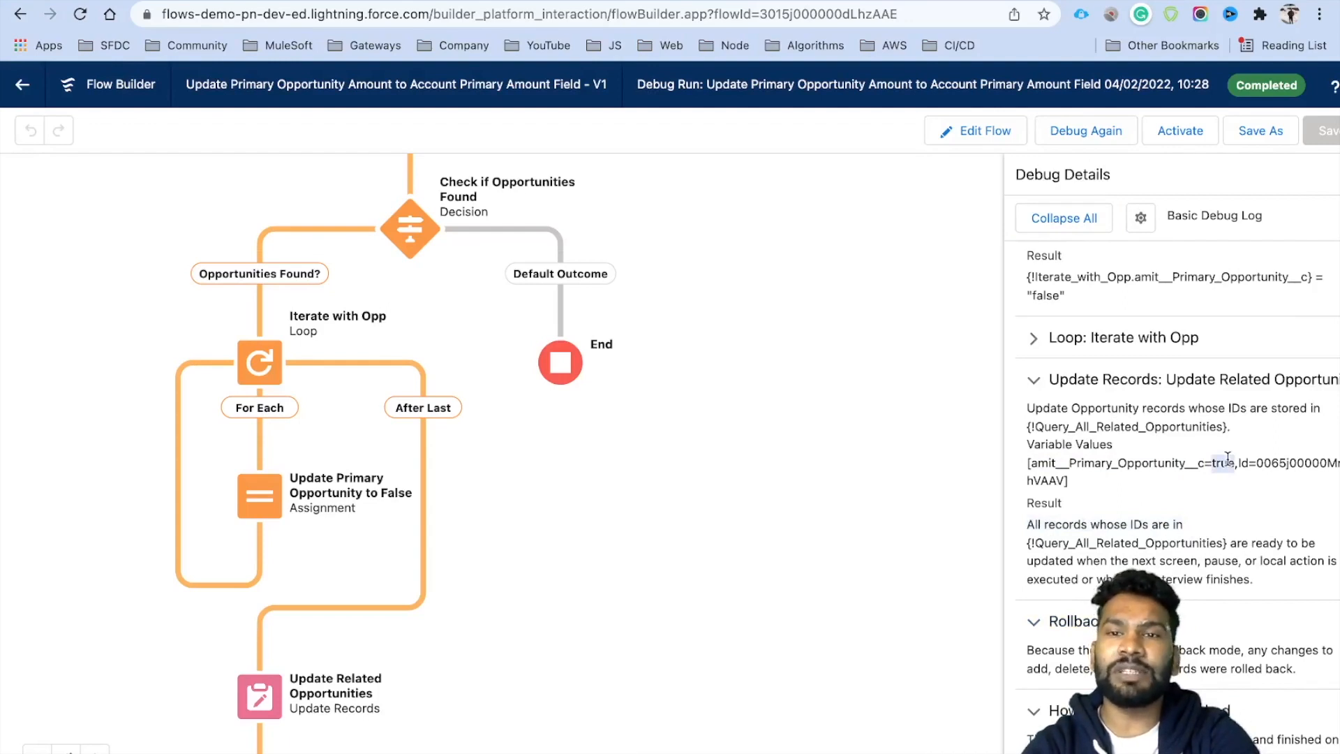
Activate the flow and return to the United Oil Emergency Generators opportunity.
{"action": "left_click_drag", "start_coordinate": [430, 329], "coordinate": [471, 560]}
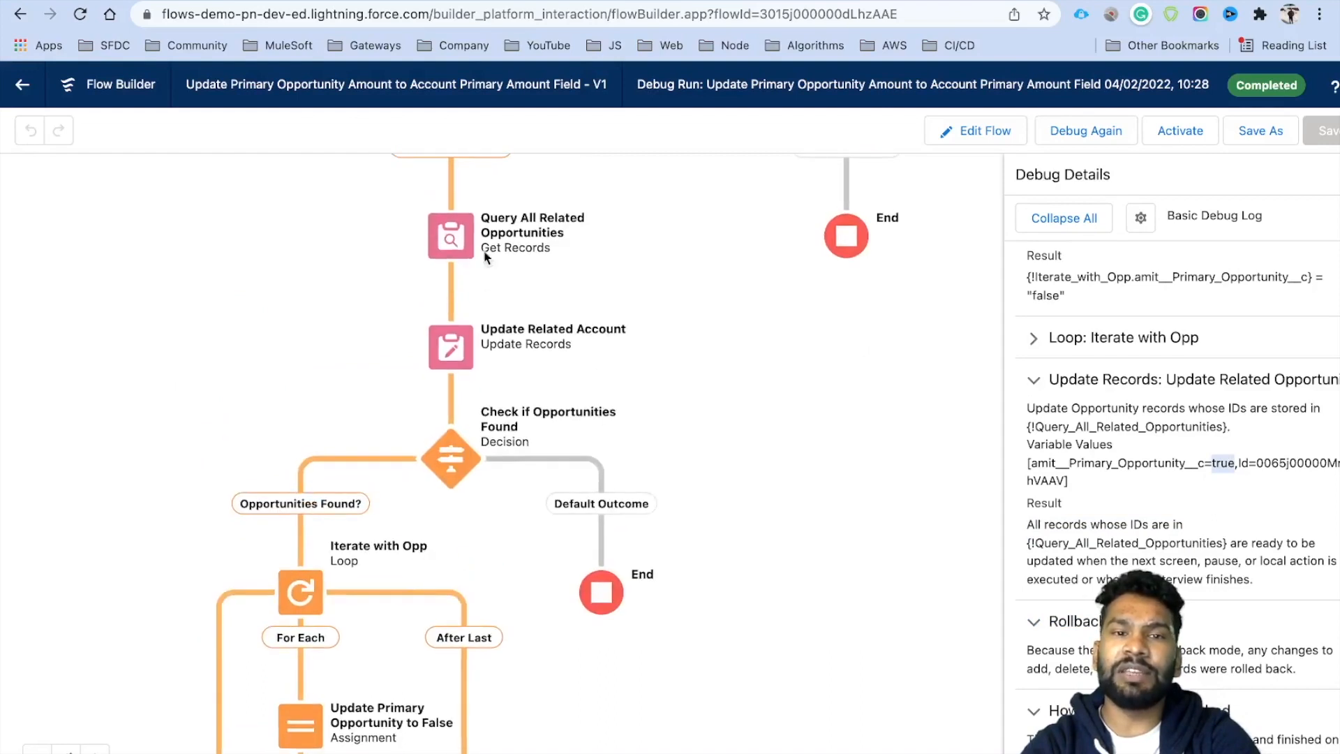
{"action": "left_click_drag", "start_coordinate": [756, 552], "coordinate": [756, 483]}
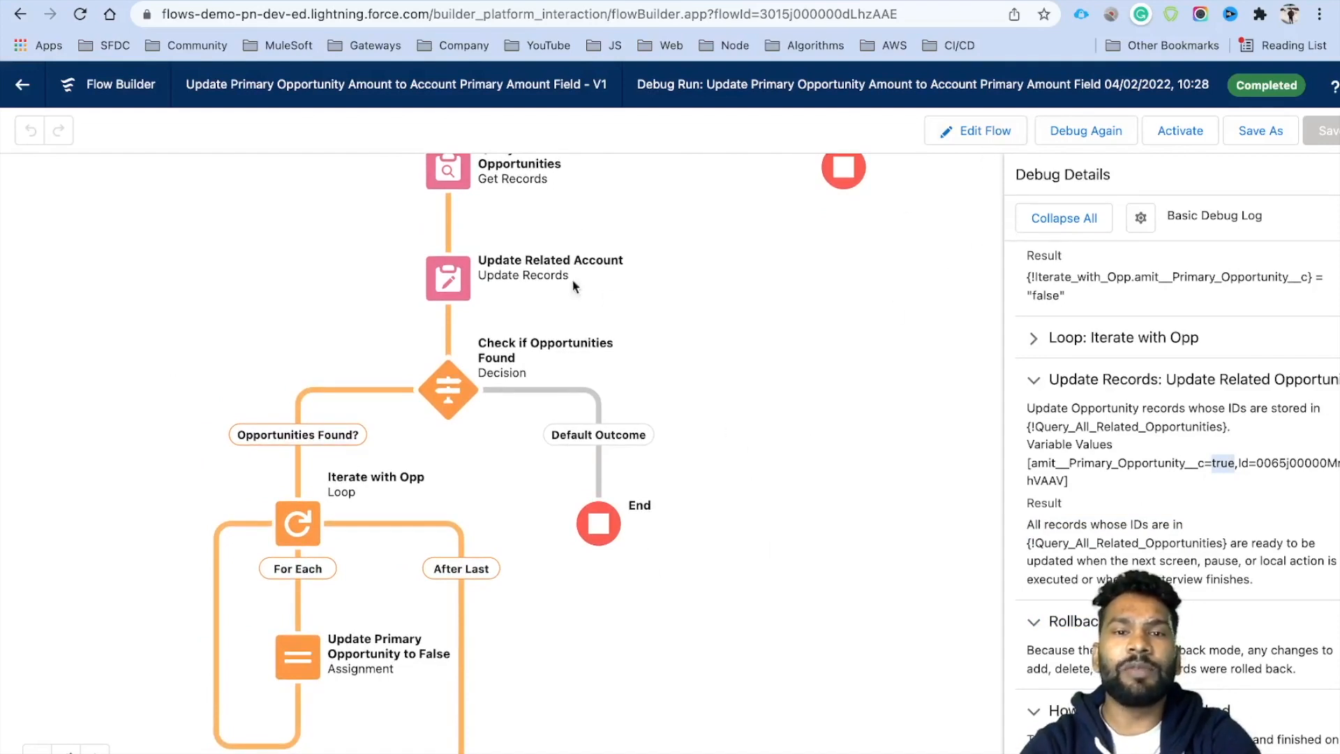
{"action": "left_click", "coordinate": [1180, 132]}
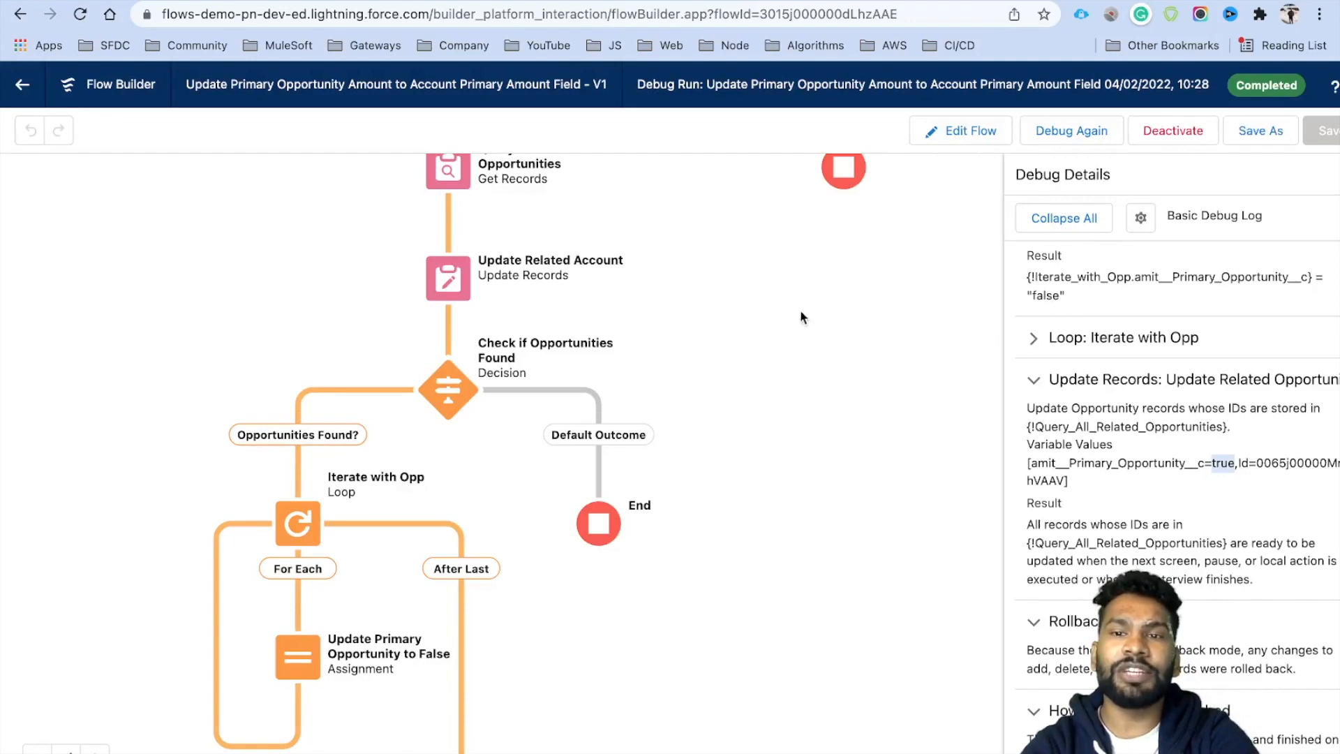
{"action": "left_click_drag", "start_coordinate": [794, 313], "coordinate": [808, 438]}
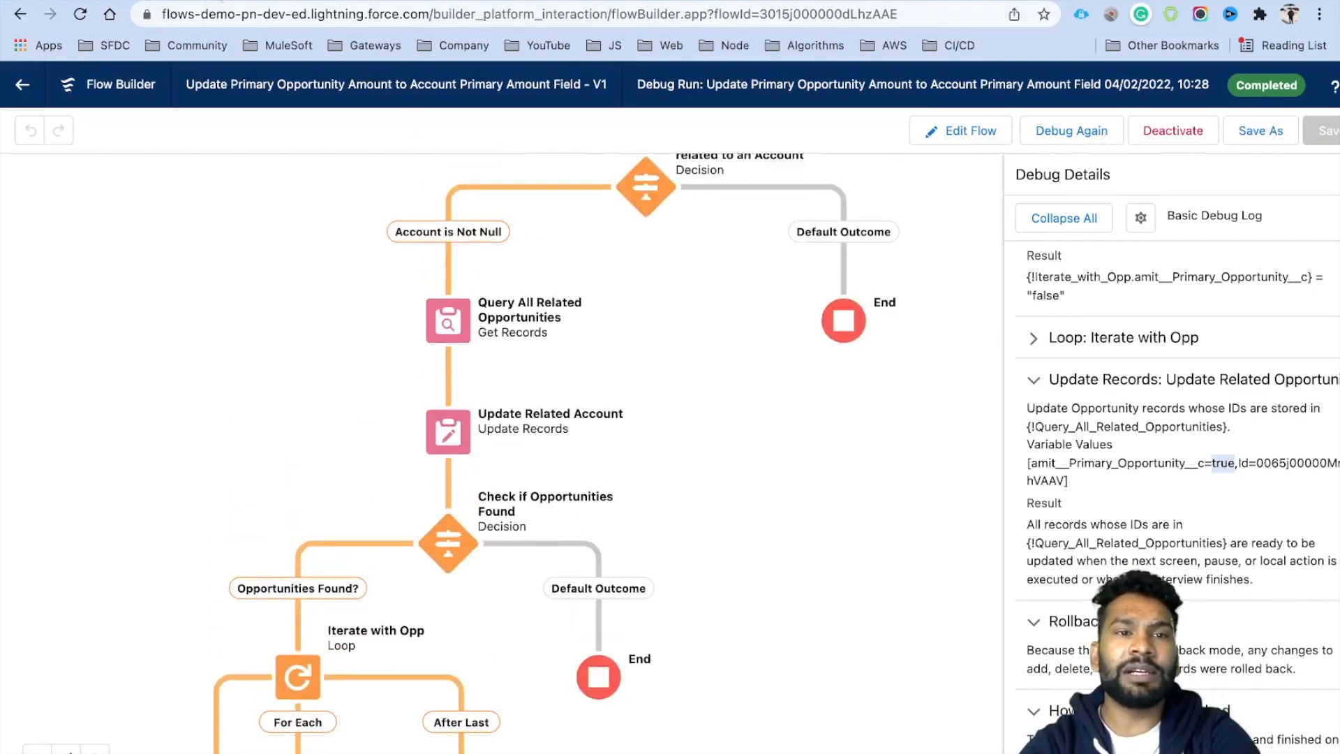
{"action": "left_click", "coordinate": [220, 0]}
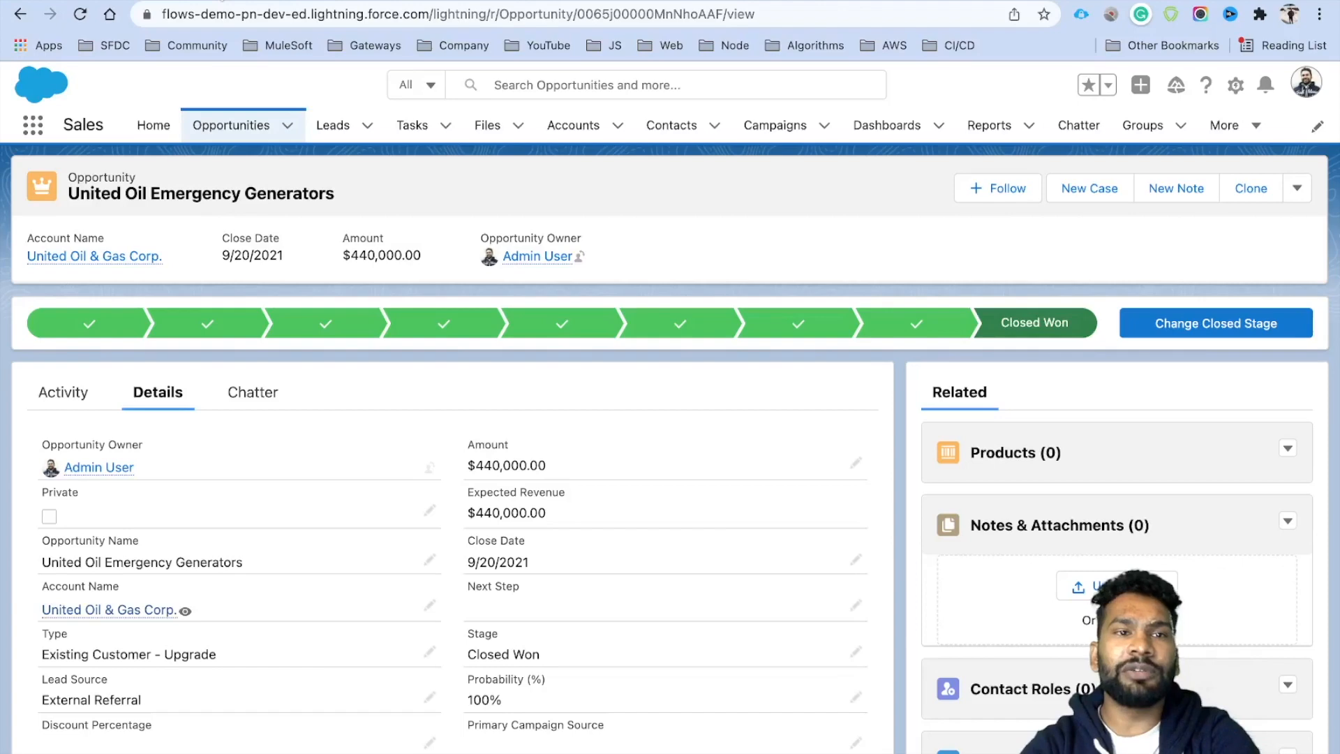
Open Grand Hotels Guest Portable Generators and tick its Primary Opportunity checkbox without saving.
{"action": "left_click", "coordinate": [232, 129]}
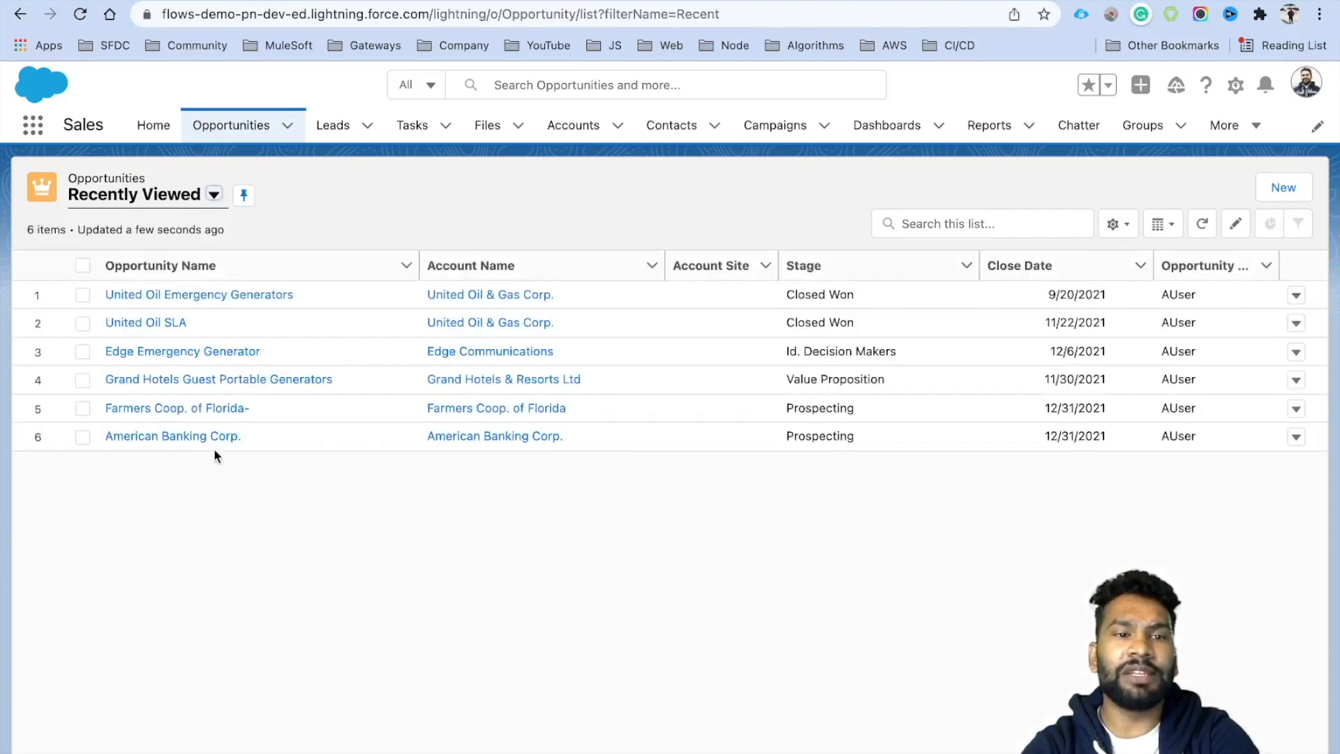
{"action": "left_click", "coordinate": [173, 389]}
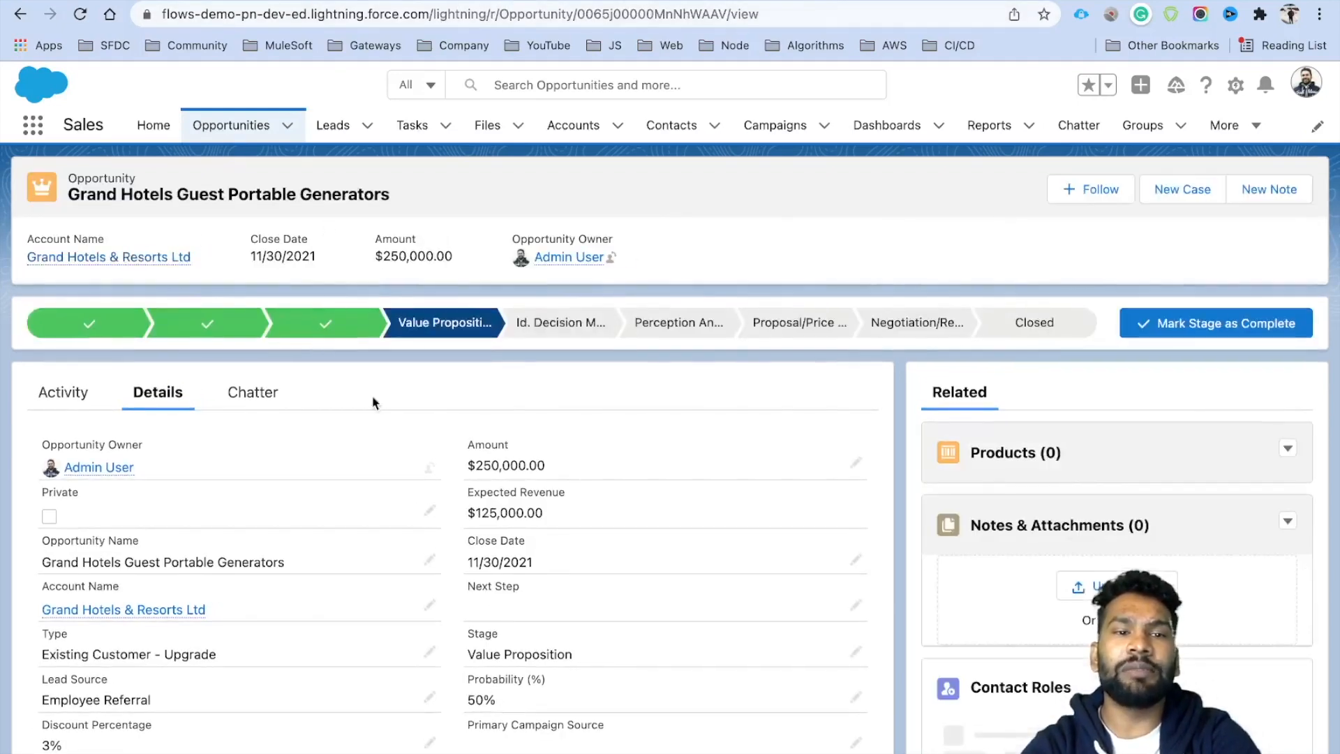
{"action": "scroll", "coordinate": [517, 603], "scroll_direction": "down", "scroll_amount": 3}
{"action": "scroll", "coordinate": [527, 621], "scroll_direction": "down", "scroll_amount": 1}
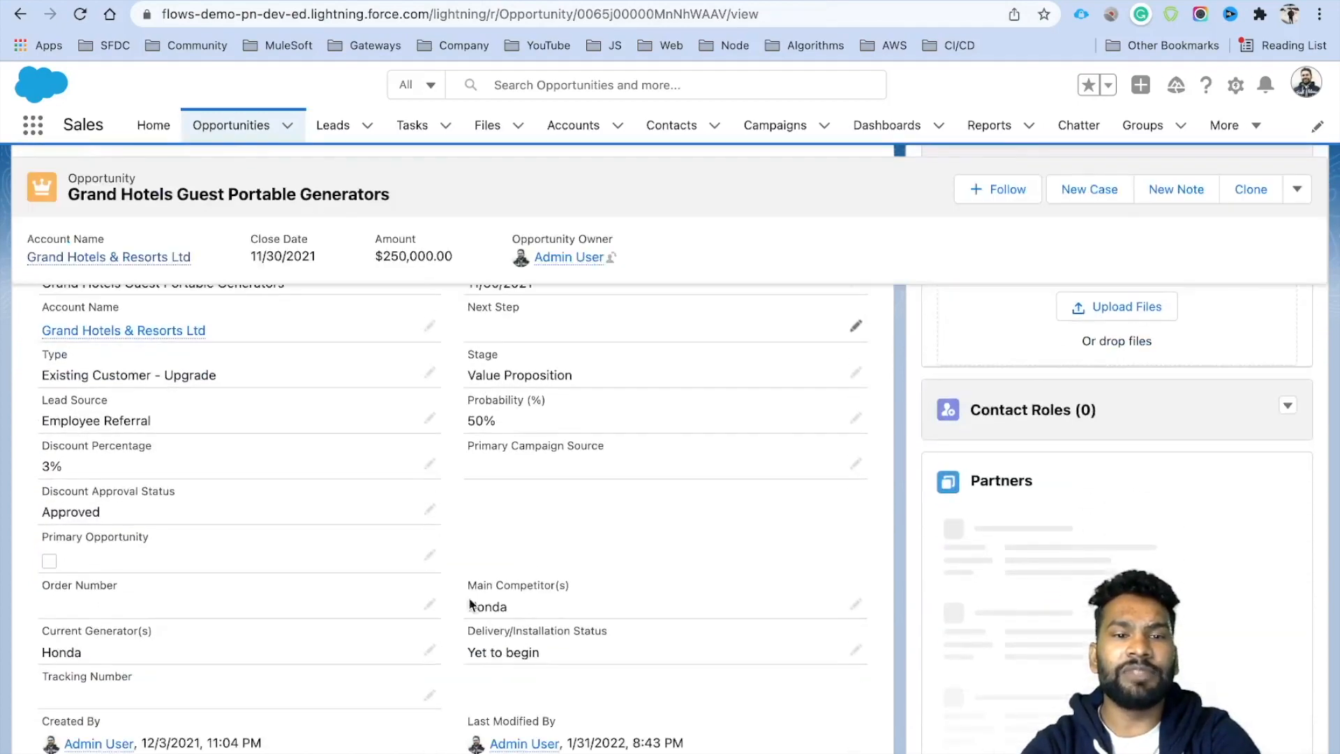
{"action": "left_click", "coordinate": [430, 557]}
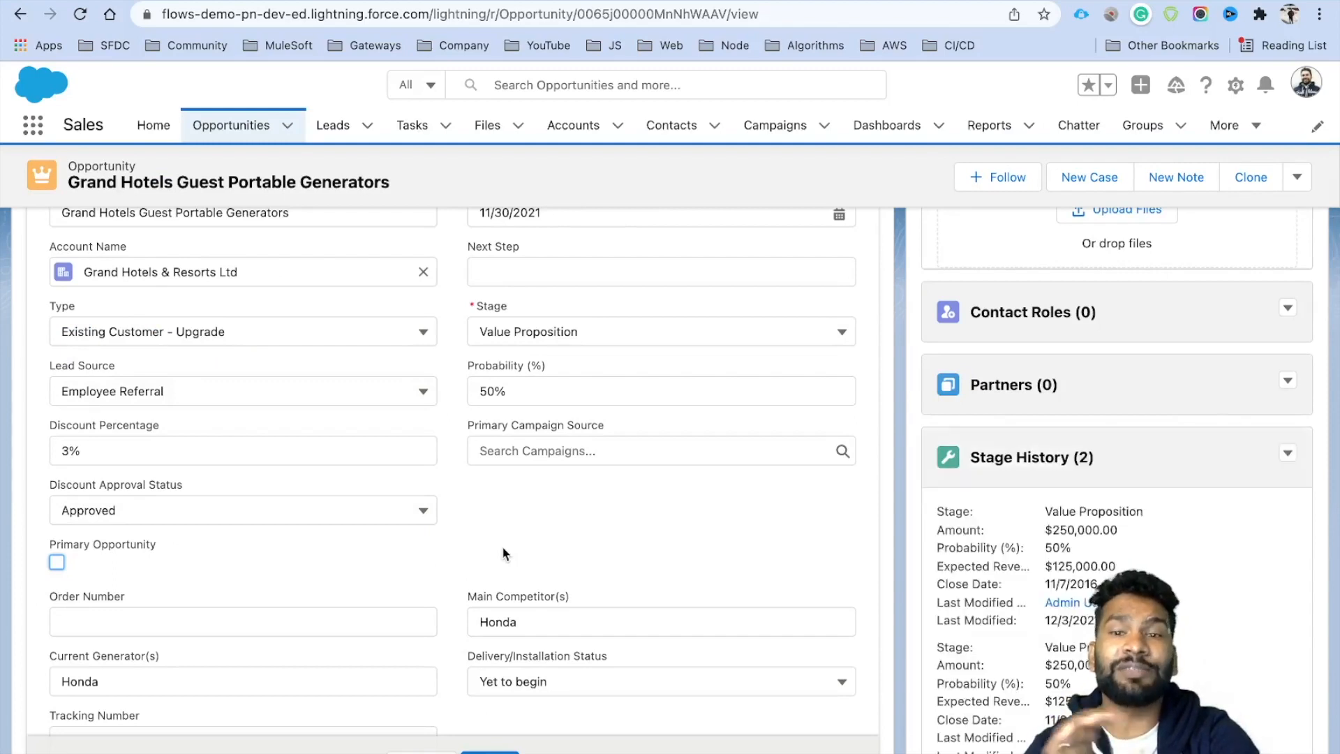
{"action": "left_click", "coordinate": [57, 563]}
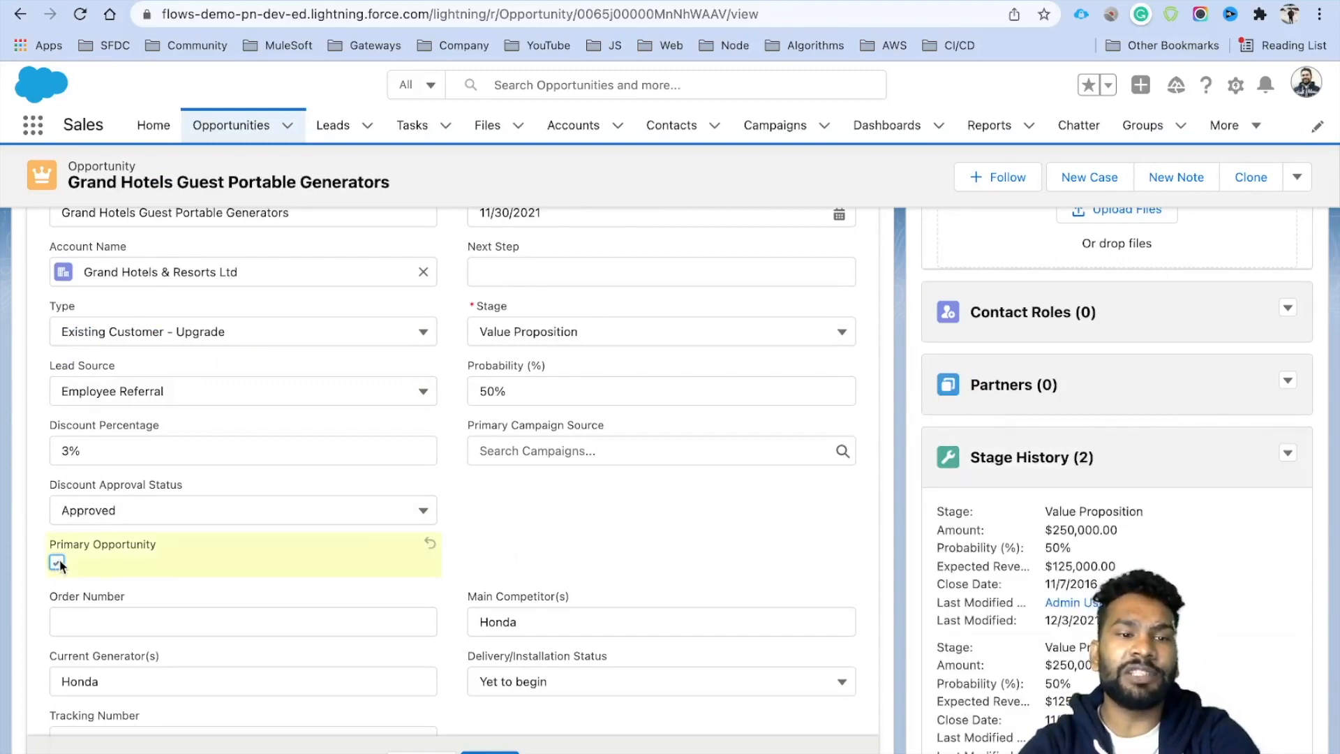
{"action": "left_click", "coordinate": [380, 1]}
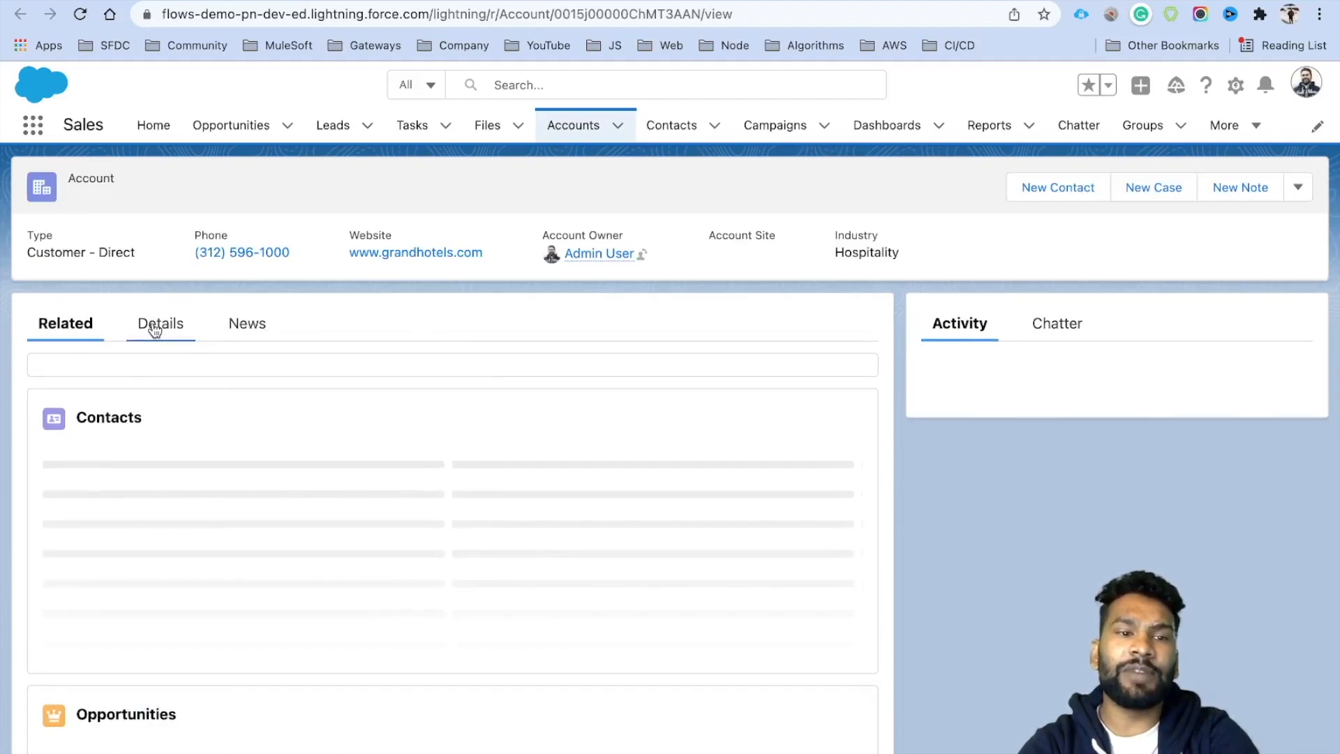
Review the Grand Hotels account's detail fields before saving the opportunity.
{"action": "left_click", "coordinate": [155, 325]}
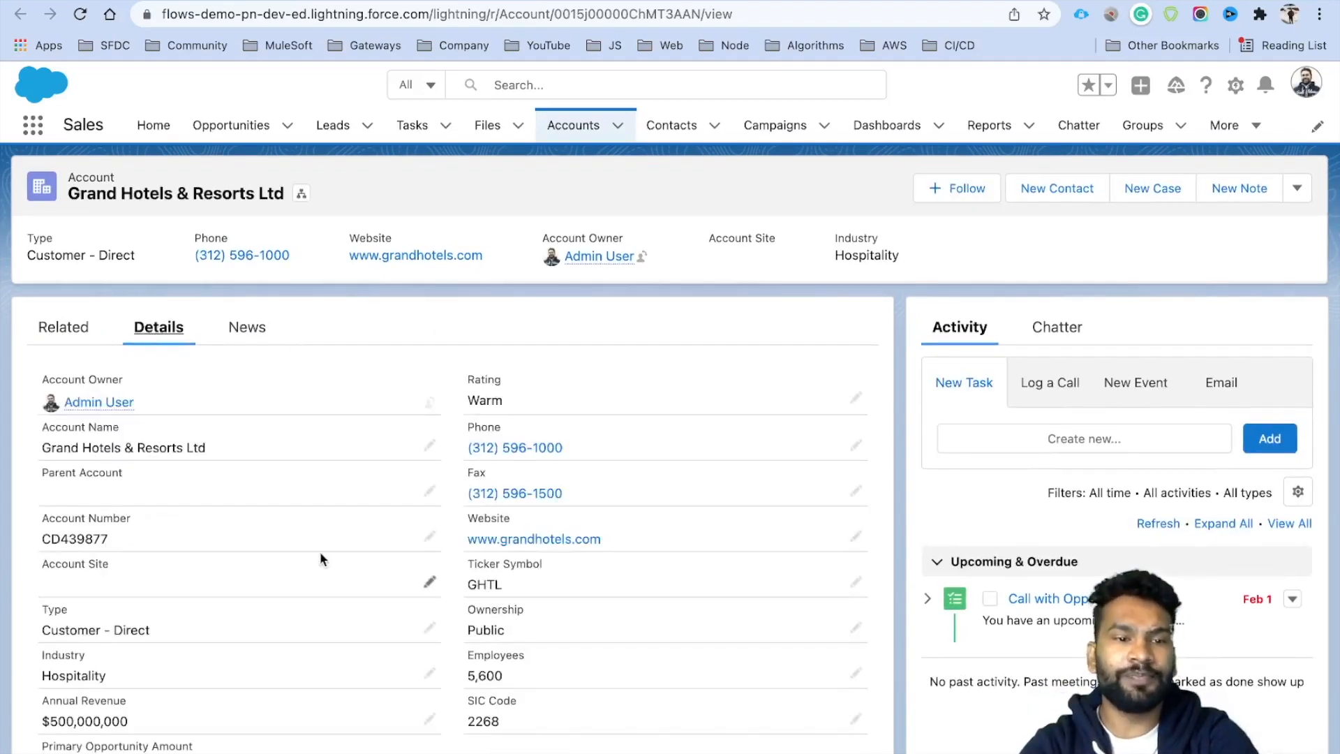
{"action": "scroll", "coordinate": [320, 551], "scroll_direction": "down", "scroll_amount": 3}
{"action": "scroll", "coordinate": [347, 606], "scroll_direction": "down", "scroll_amount": 1}
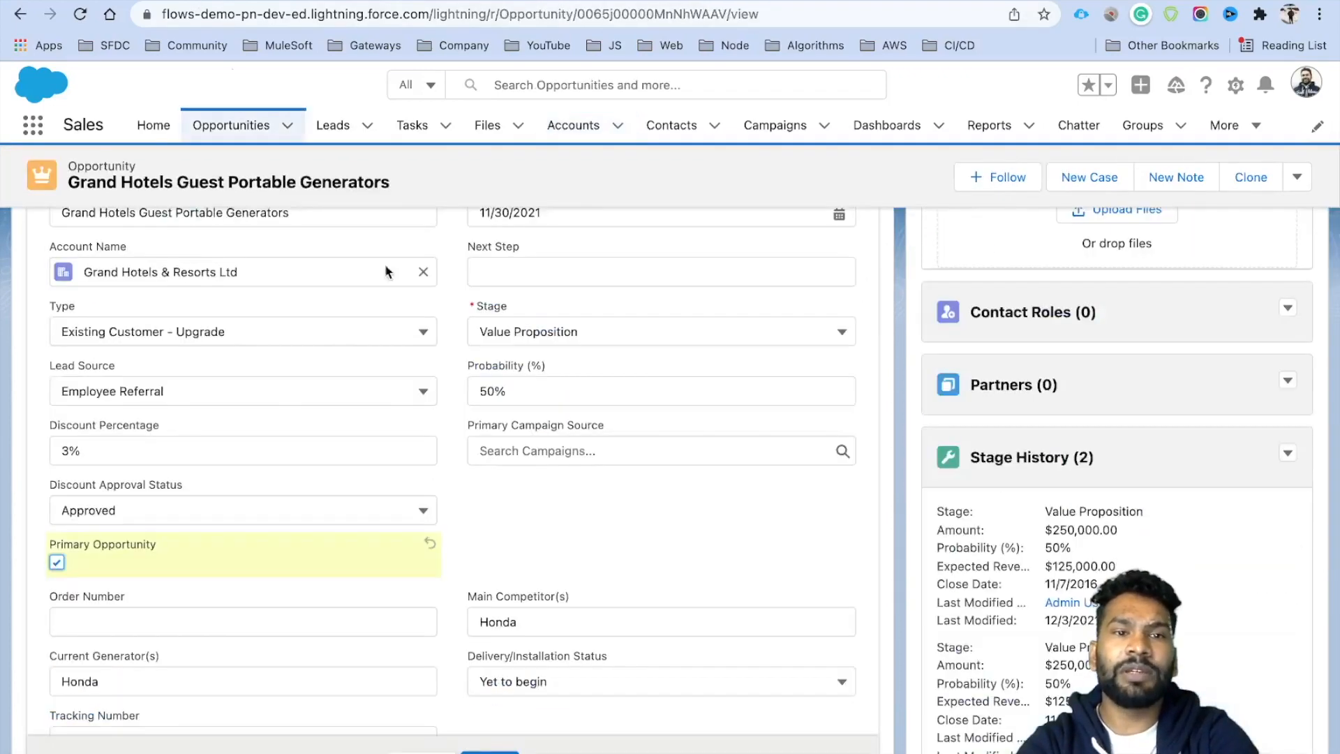
{"action": "scroll", "coordinate": [442, 428], "scroll_direction": "up", "scroll_amount": 2}
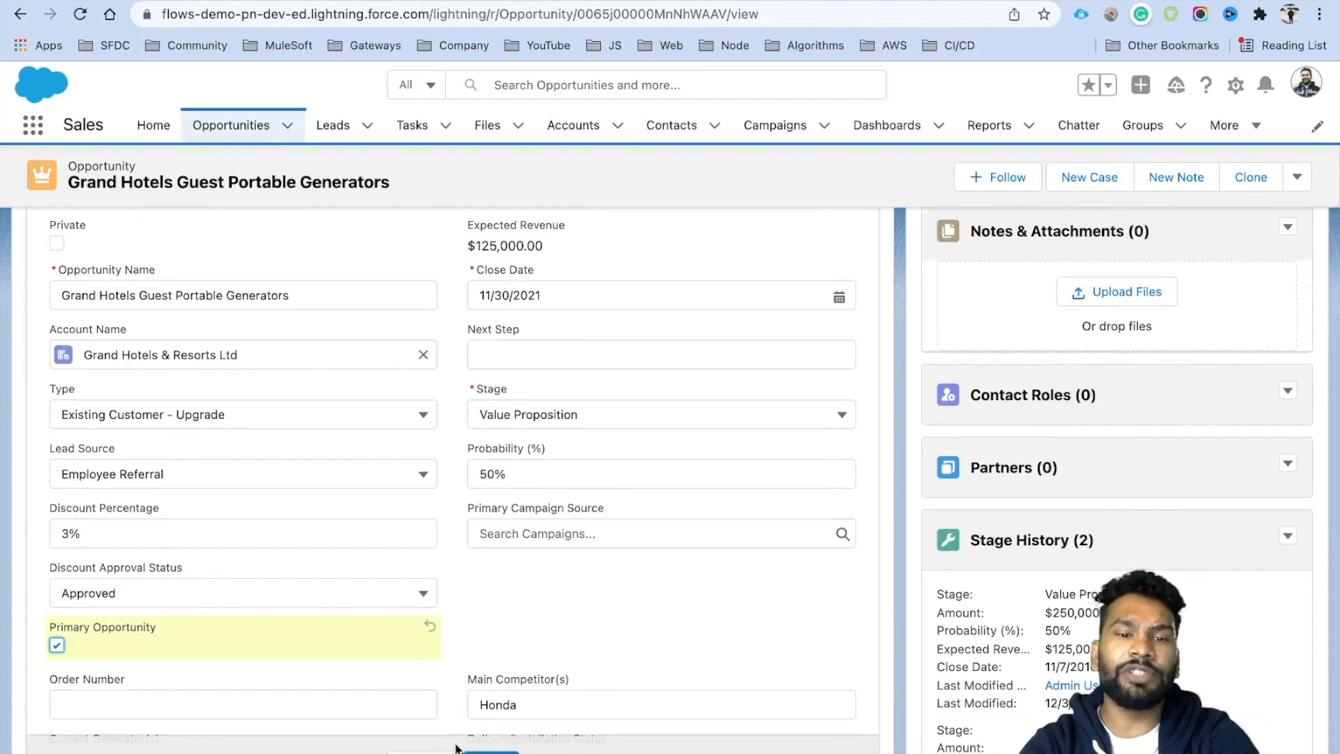
Save the opportunity as primary and confirm the account's Primary Opportunity Amount reads $250,000.00.
{"action": "left_click", "coordinate": [490, 752]}
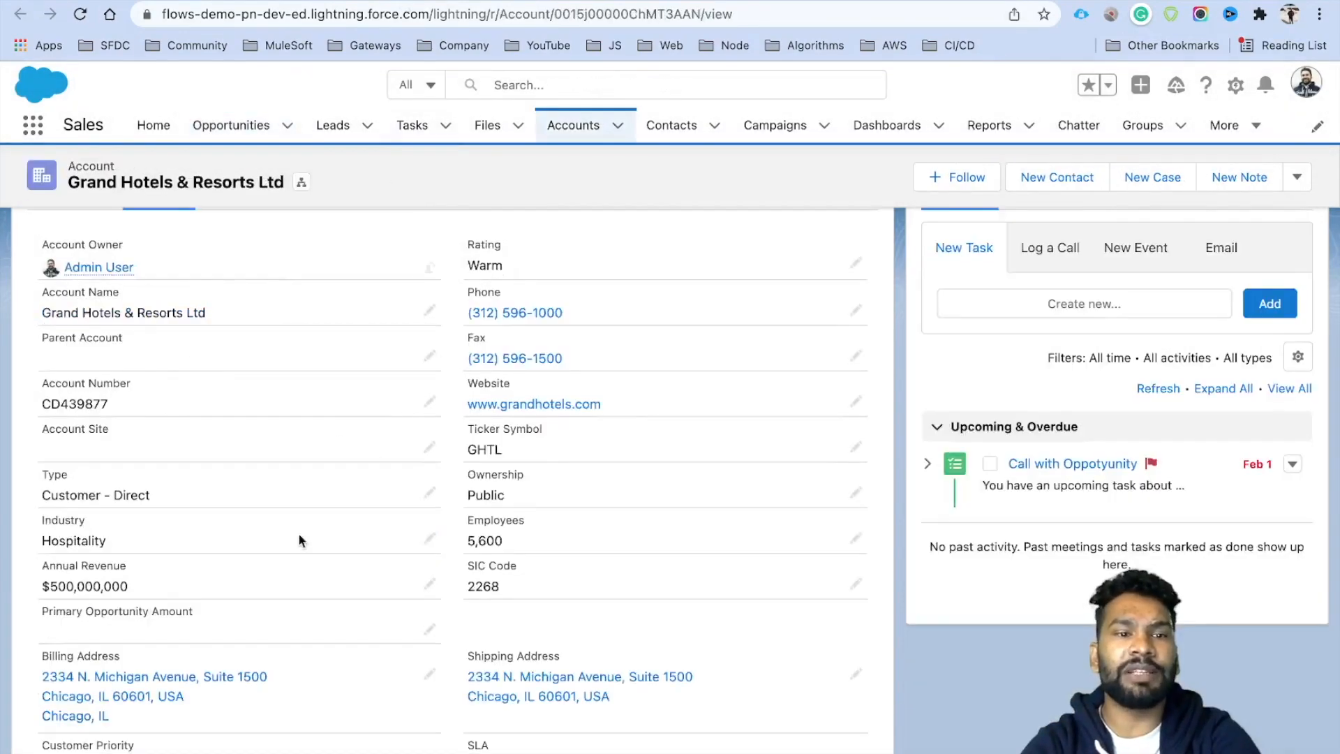
{"action": "left_click", "coordinate": [83, 17]}
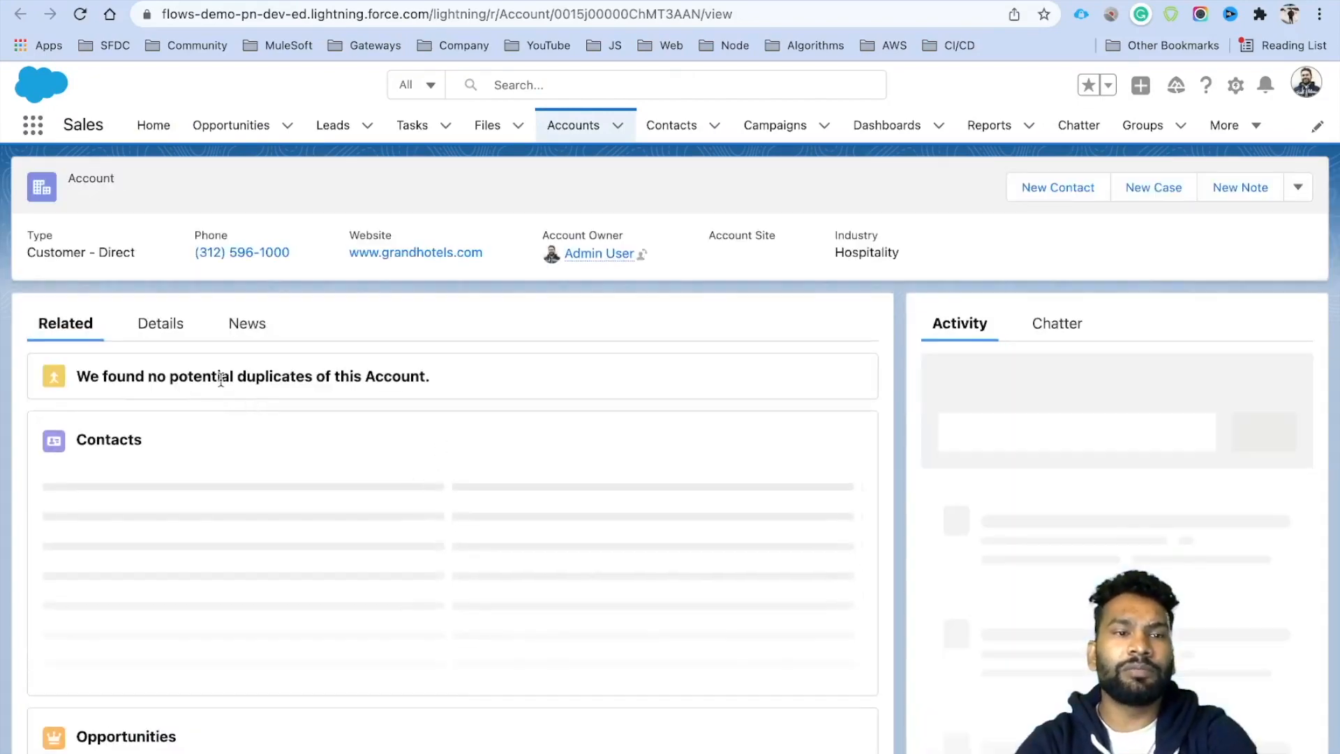
{"action": "left_click", "coordinate": [163, 326]}
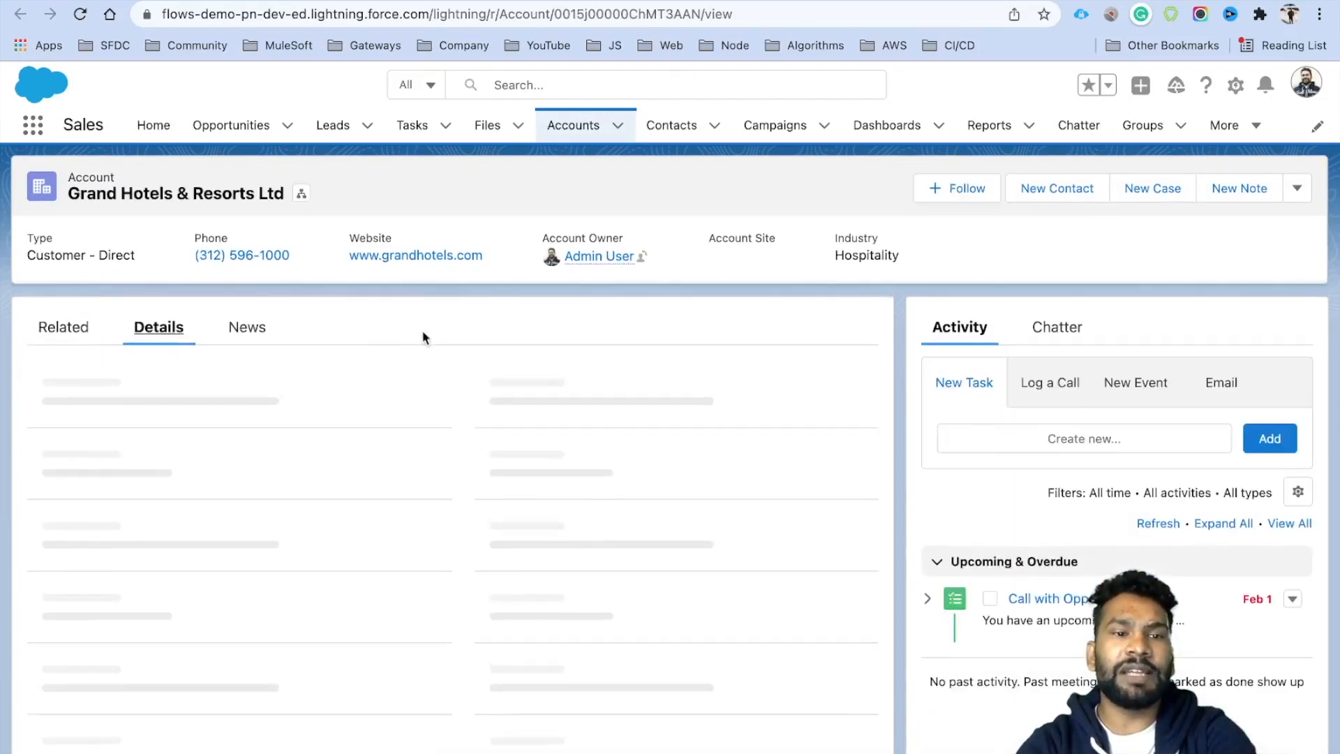
{"action": "scroll", "coordinate": [394, 480], "scroll_direction": "down", "scroll_amount": 3}
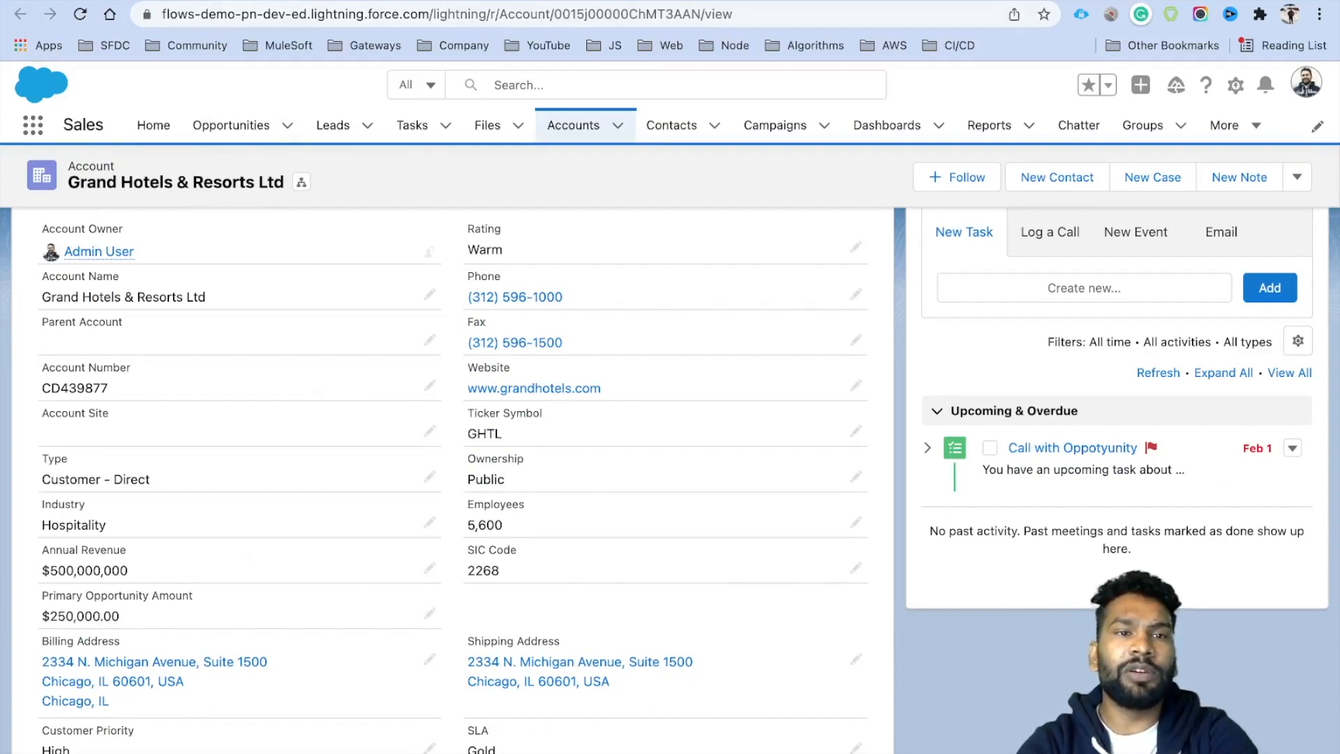
{"action": "left_click", "coordinate": [280, 2]}
{"action": "scroll", "coordinate": [480, 388], "scroll_direction": "up", "scroll_amount": 5}
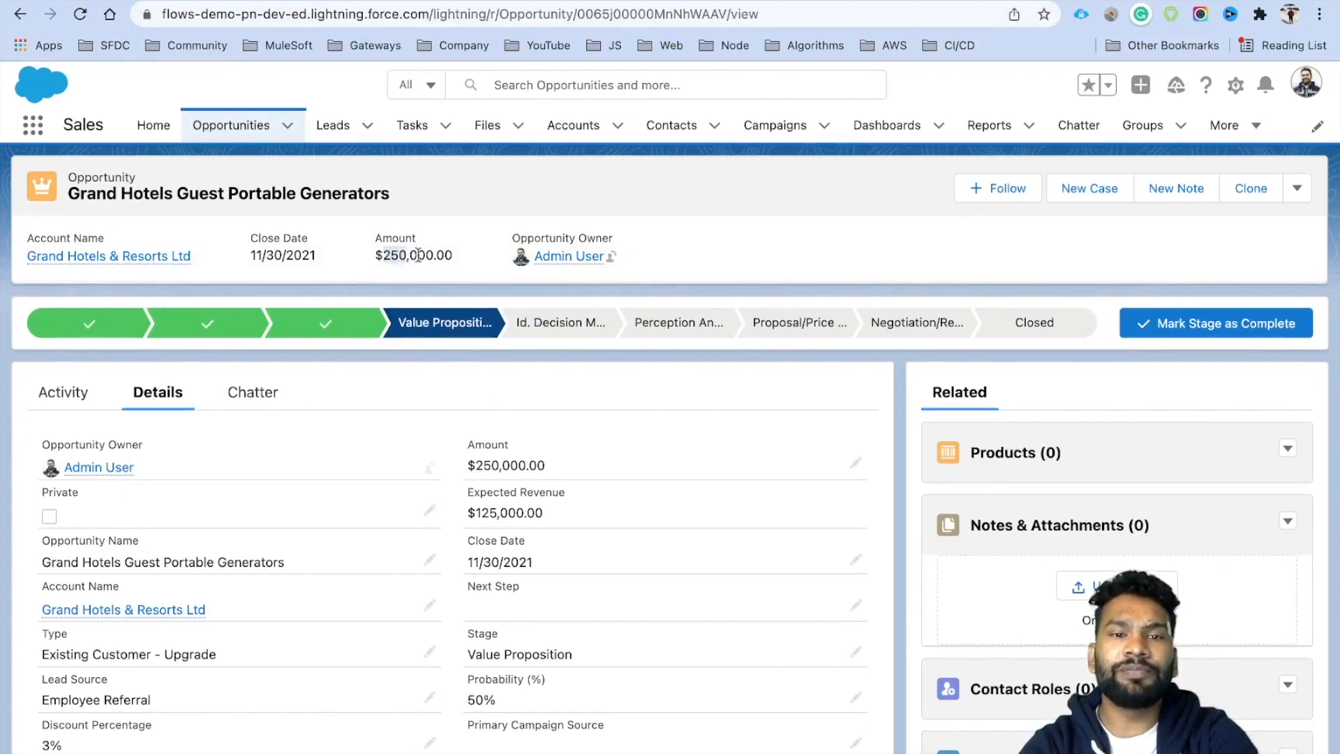
Check the opportunity's amount against the Grand Hotels & Resorts Ltd account record.
{"action": "double_click", "coordinate": [425, 256]}
{"action": "left_click", "coordinate": [460, 238]}
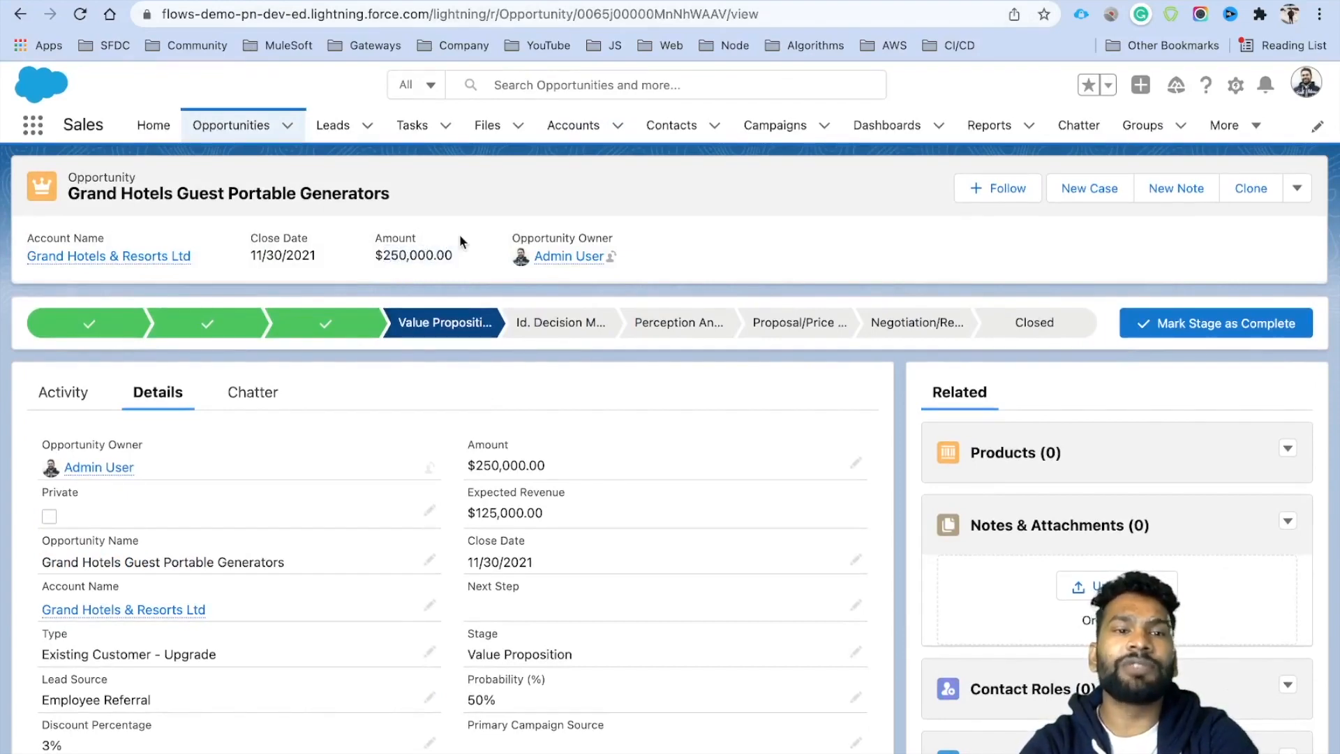
{"action": "left_click", "coordinate": [115, 609]}
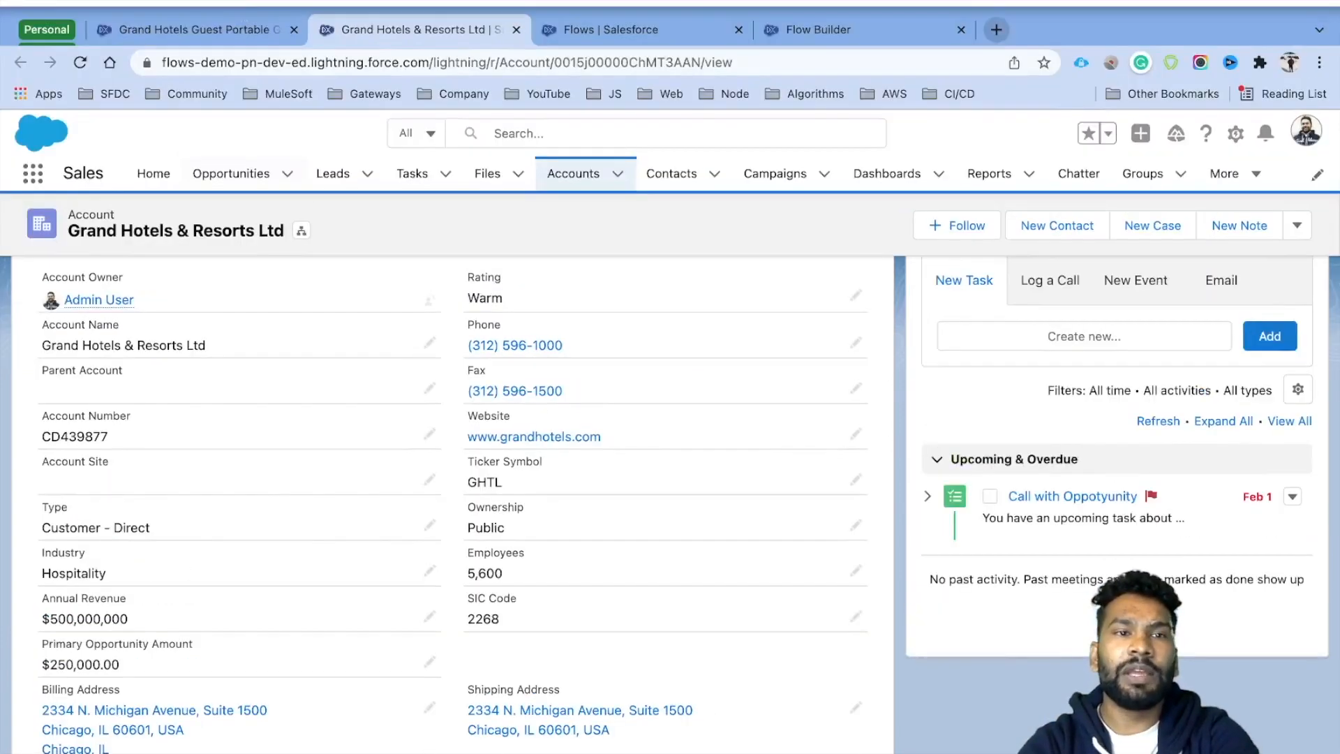
{"action": "left_click", "coordinate": [232, 24]}
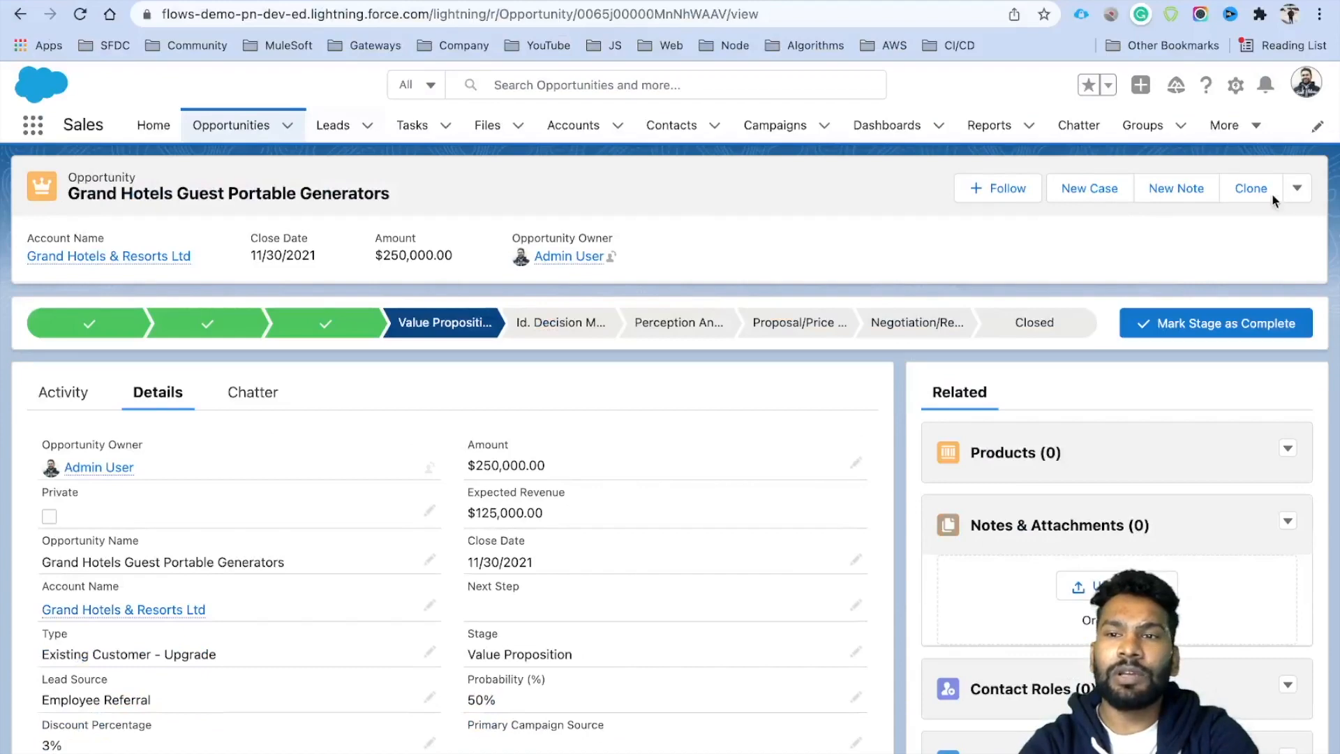
Clone the opportunity, change its amount from 250000 to 20000, and save it.
{"action": "left_click", "coordinate": [1244, 185]}
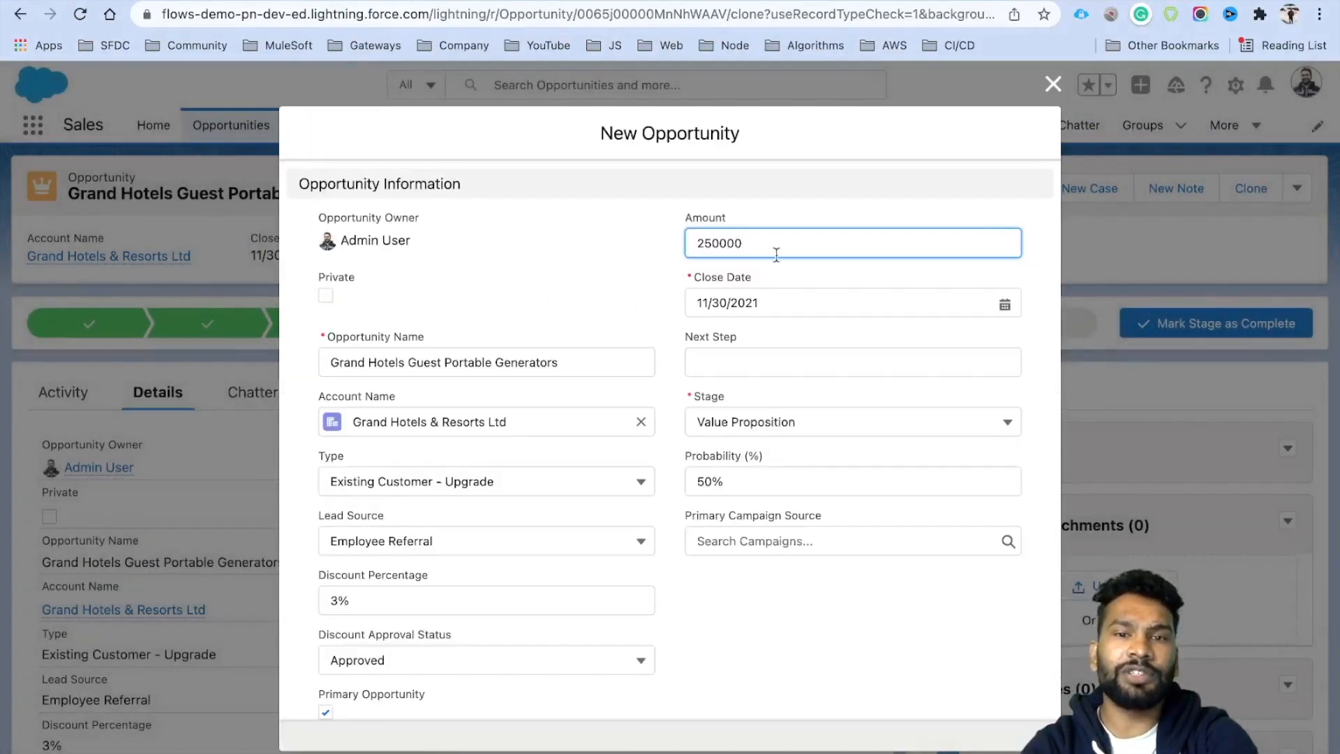
{"action": "left_click", "coordinate": [571, 369]}
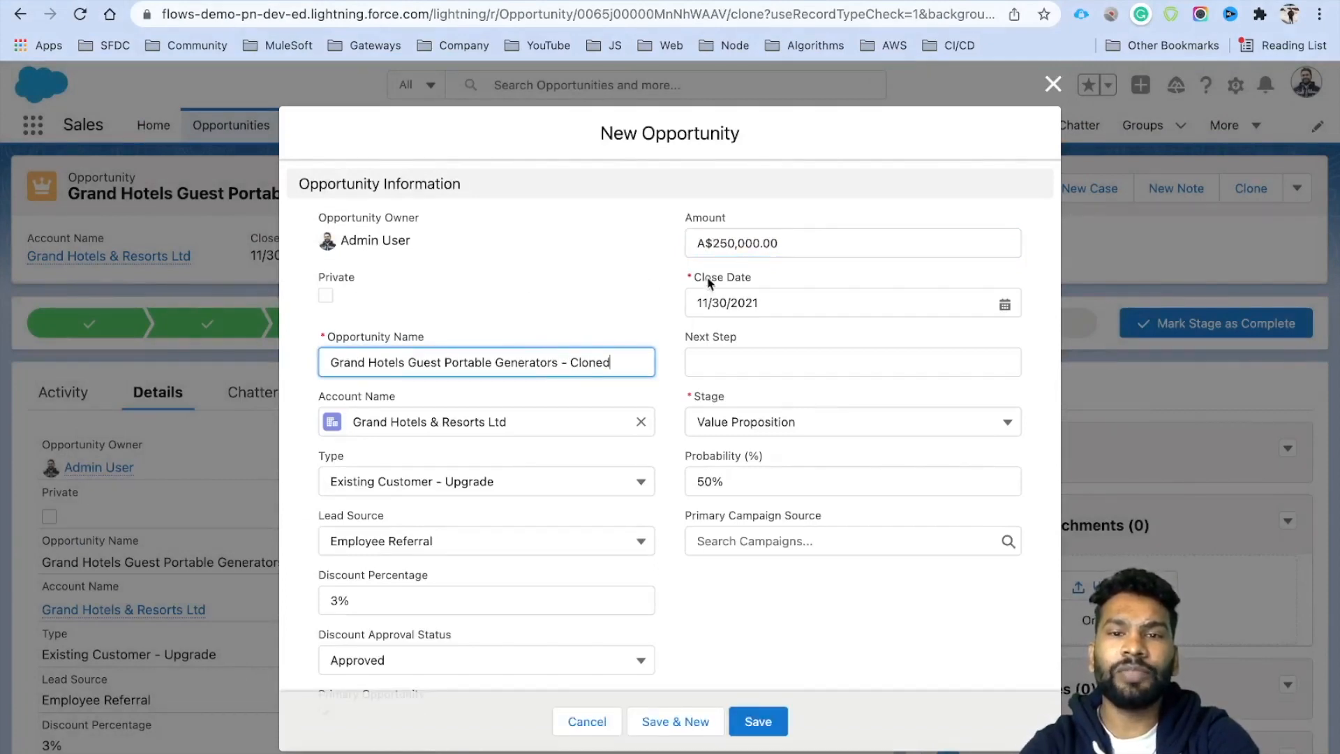
{"action": "left_click", "coordinate": [714, 243]}
{"action": "key", "text": "BackSpace"}
{"action": "left_click", "coordinate": [802, 200]}
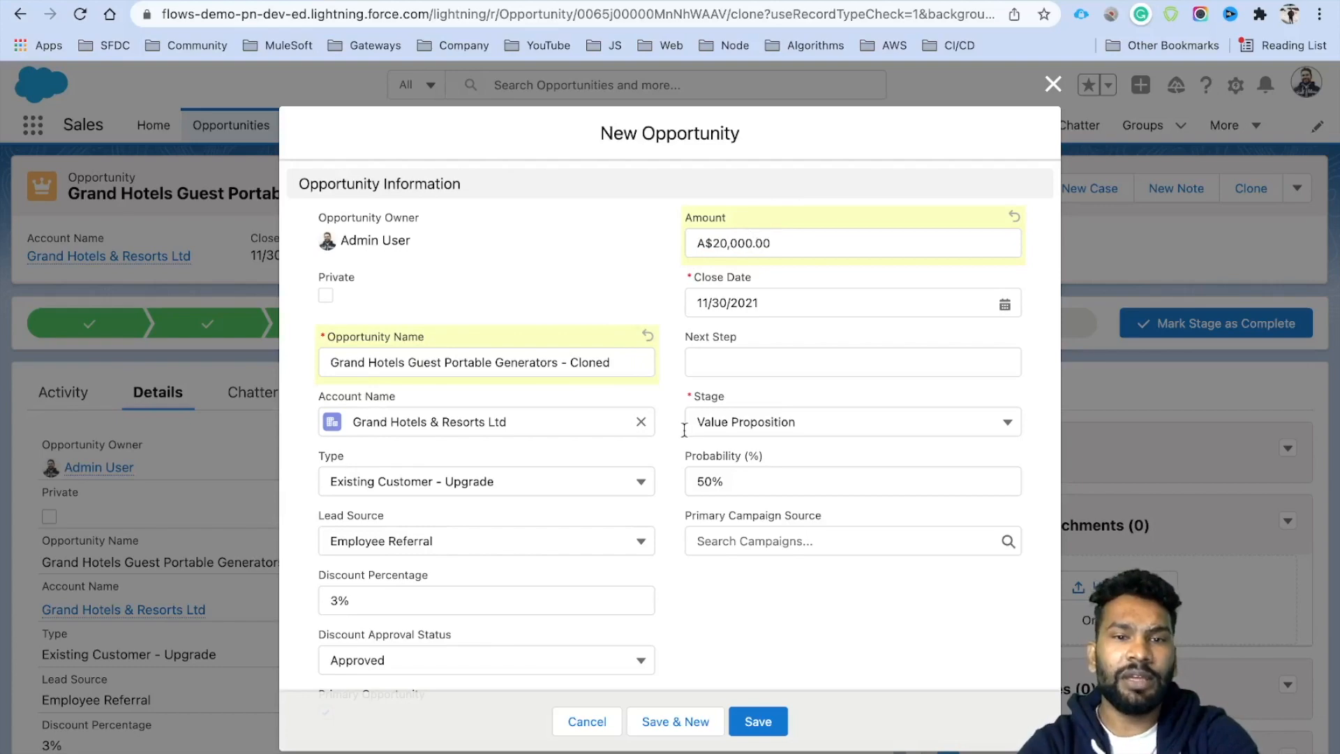
{"action": "scroll", "coordinate": [685, 429], "scroll_direction": "down", "scroll_amount": 5}
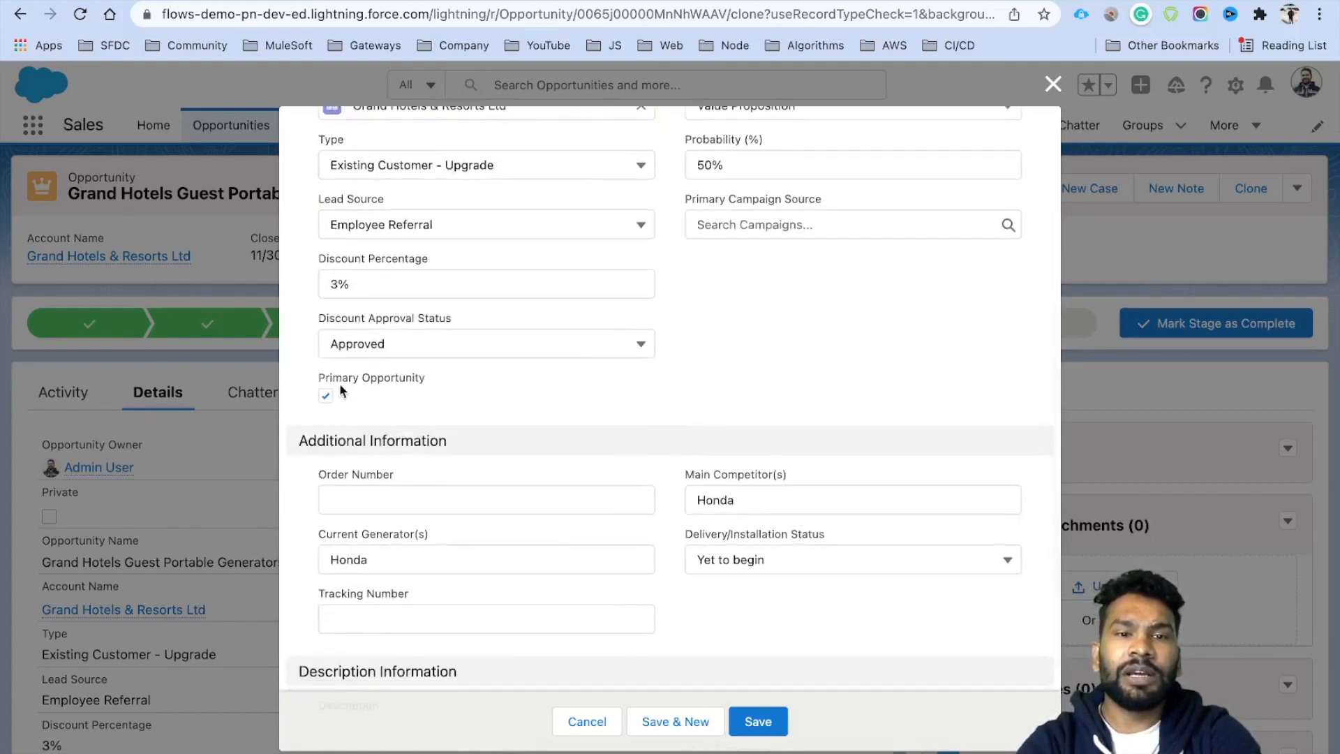
{"action": "left_click", "coordinate": [757, 719]}
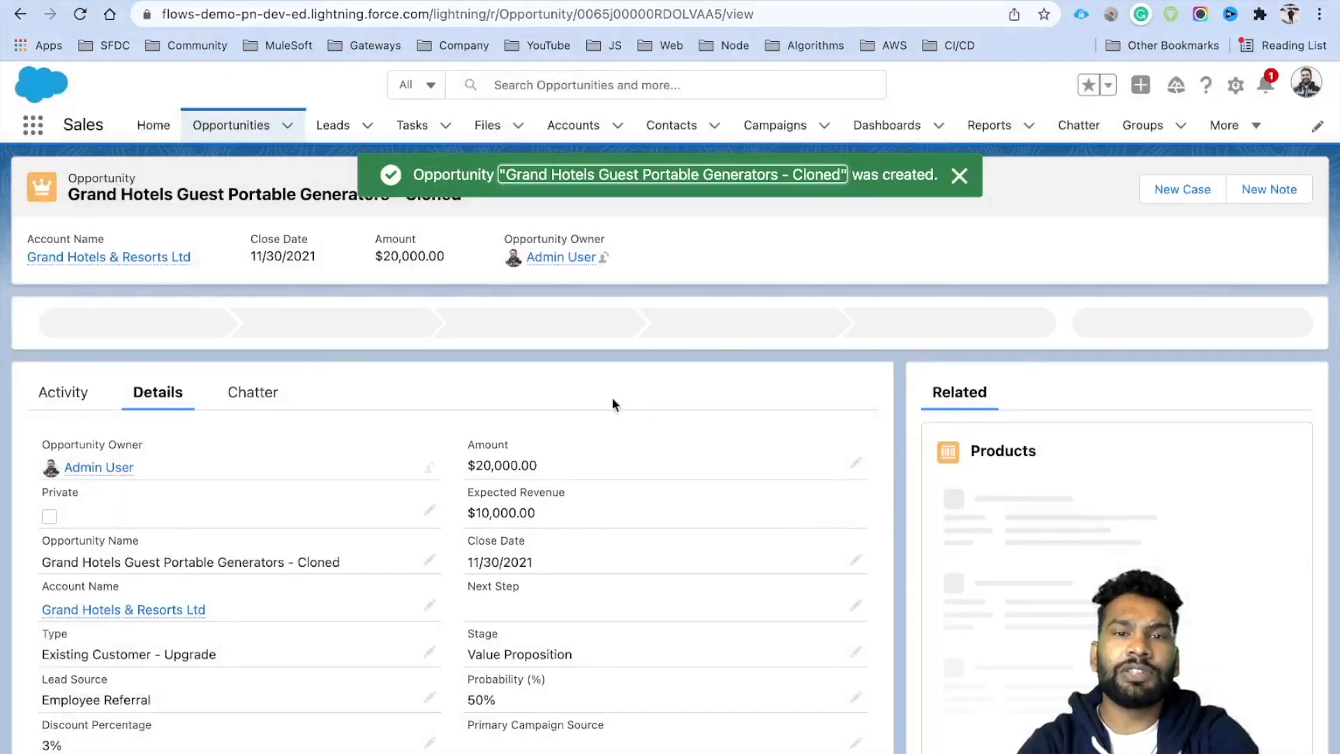
{"action": "scroll", "coordinate": [337, 518], "scroll_direction": "down", "scroll_amount": 2}
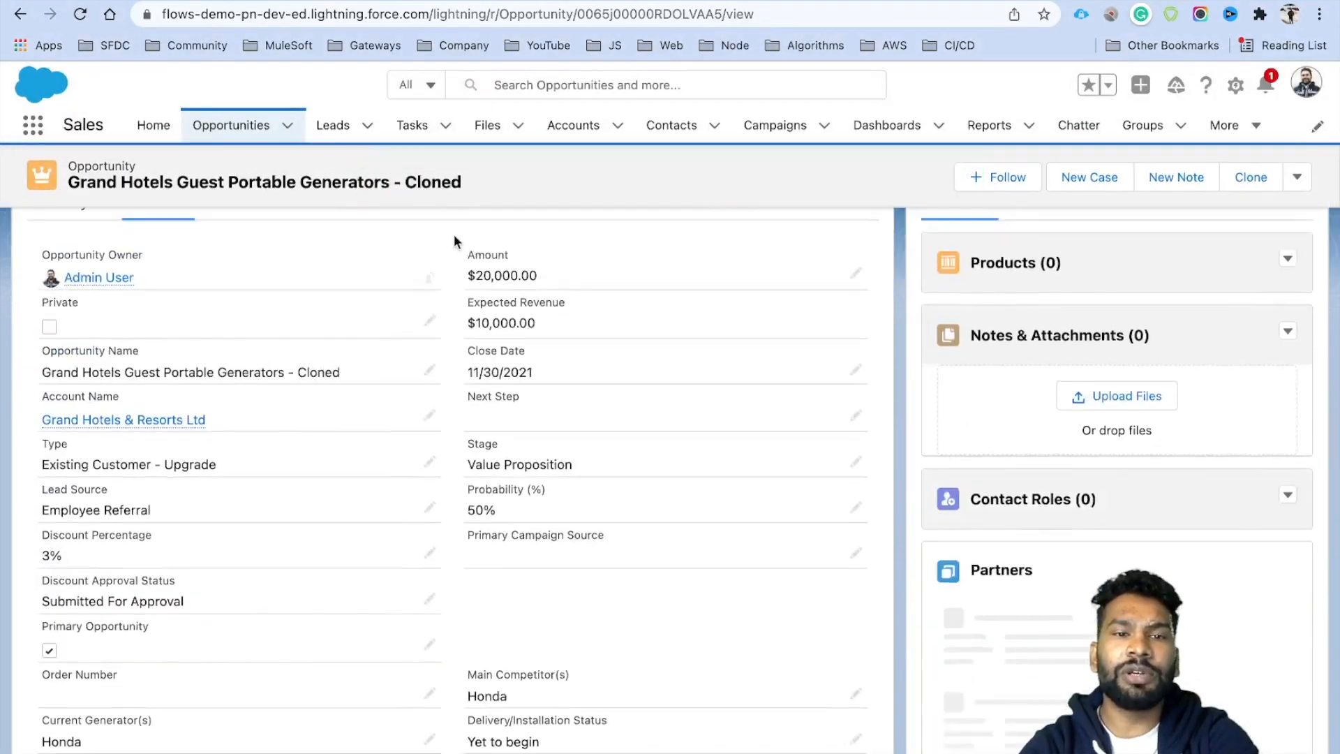
{"action": "scroll", "coordinate": [453, 233], "scroll_direction": "up", "scroll_amount": 3}
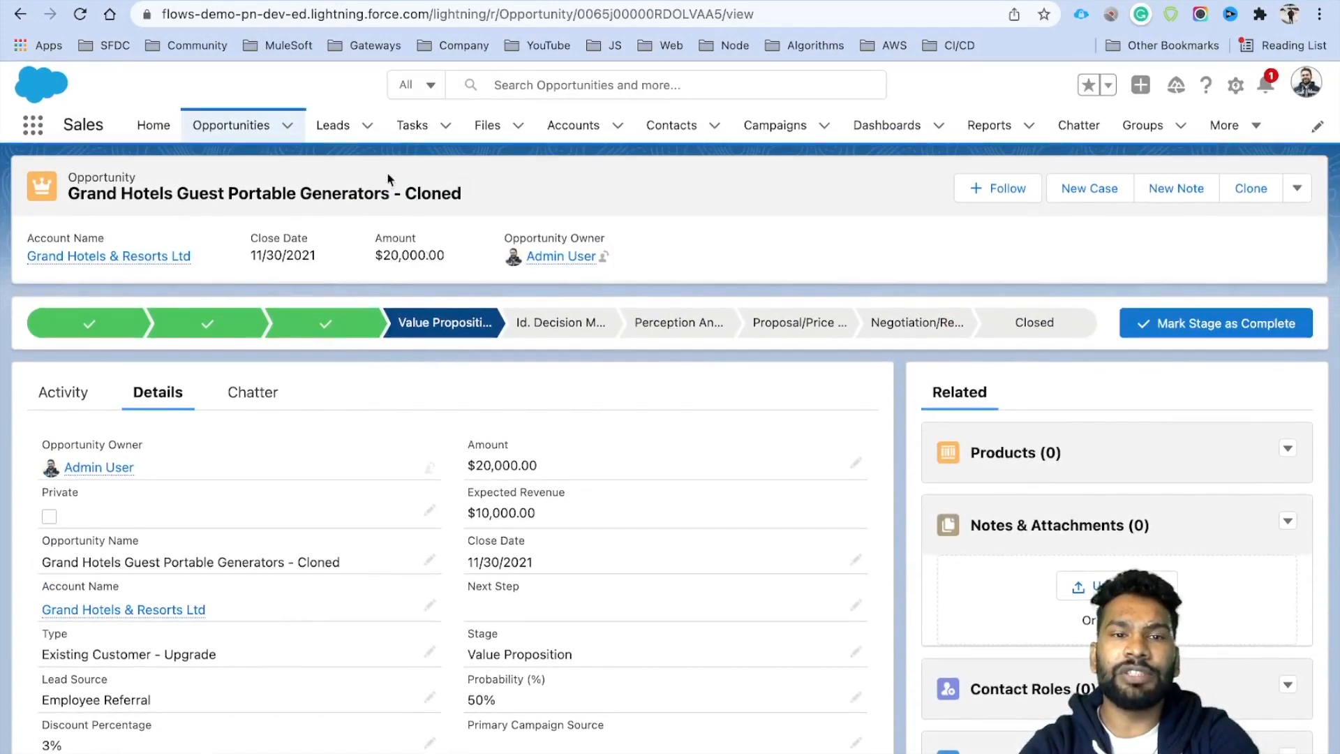
{"action": "left_click", "coordinate": [407, 1]}
{"action": "left_click", "coordinate": [79, 20]}
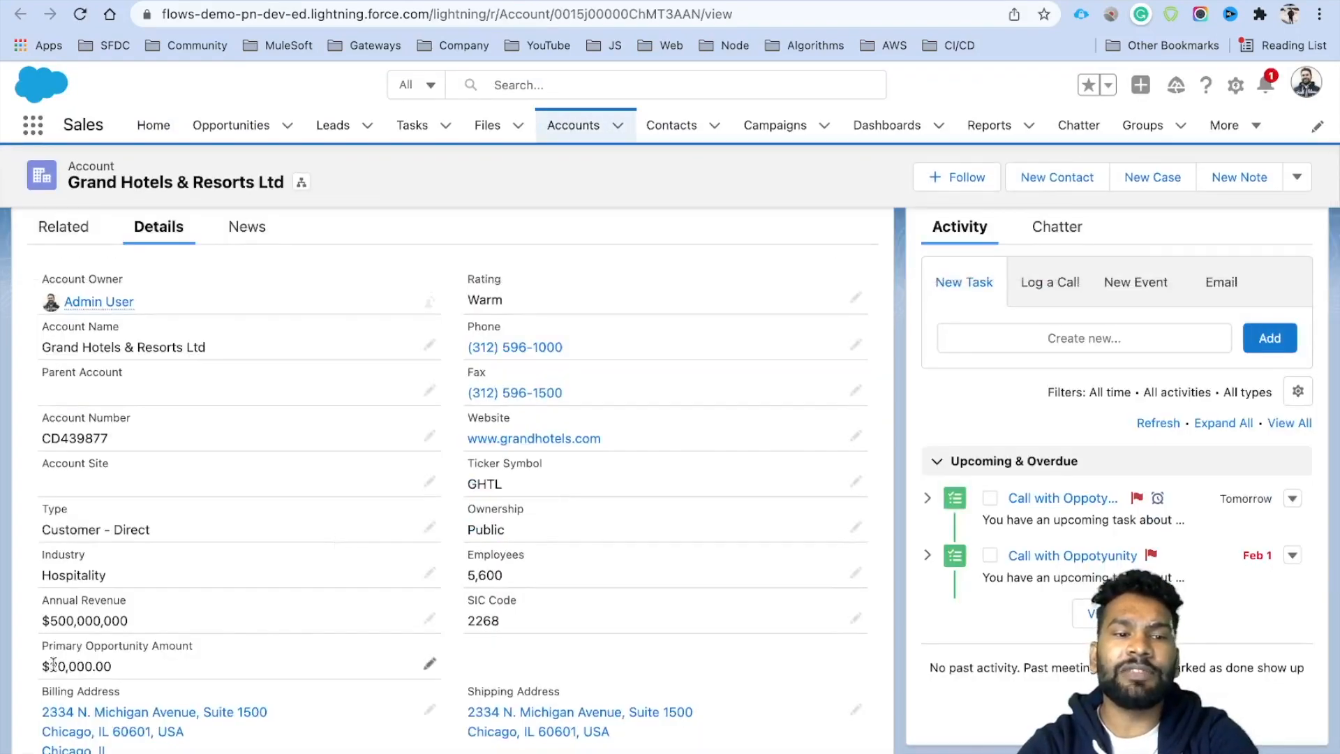
{"action": "left_click_drag", "start_coordinate": [53, 665], "coordinate": [125, 668]}
{"action": "scroll", "coordinate": [380, 547], "scroll_direction": "up", "scroll_amount": 3}
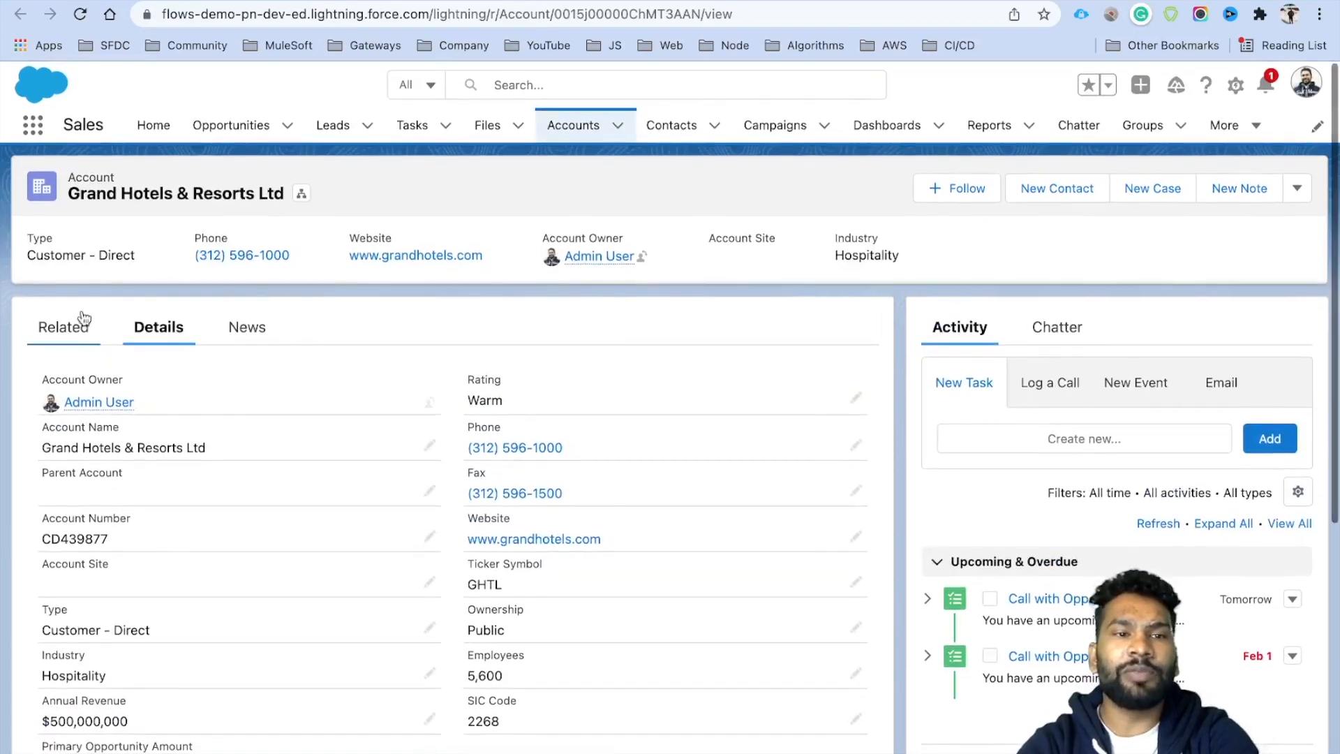
{"action": "left_click", "coordinate": [154, 0]}
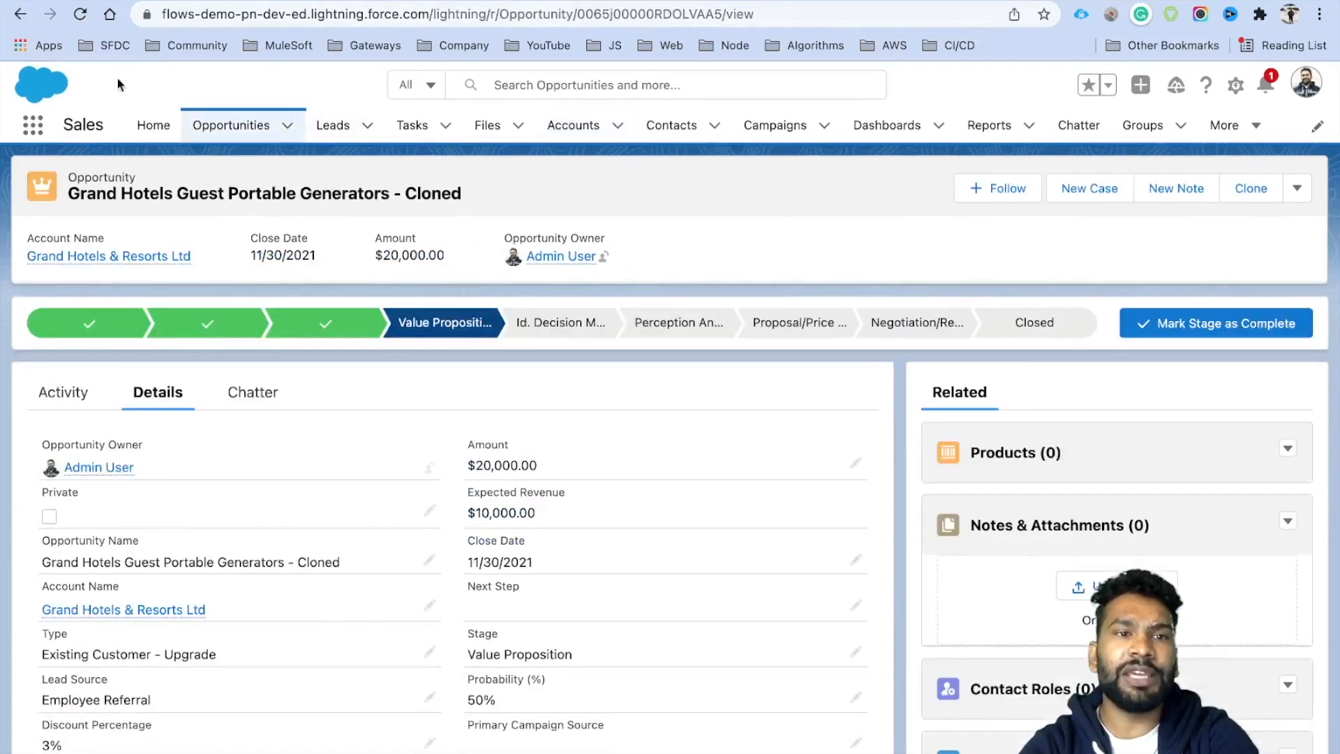
Reload the original opportunity to confirm Primary Opportunity is still ticked, then edit the flow.
{"action": "left_click", "coordinate": [20, 14]}
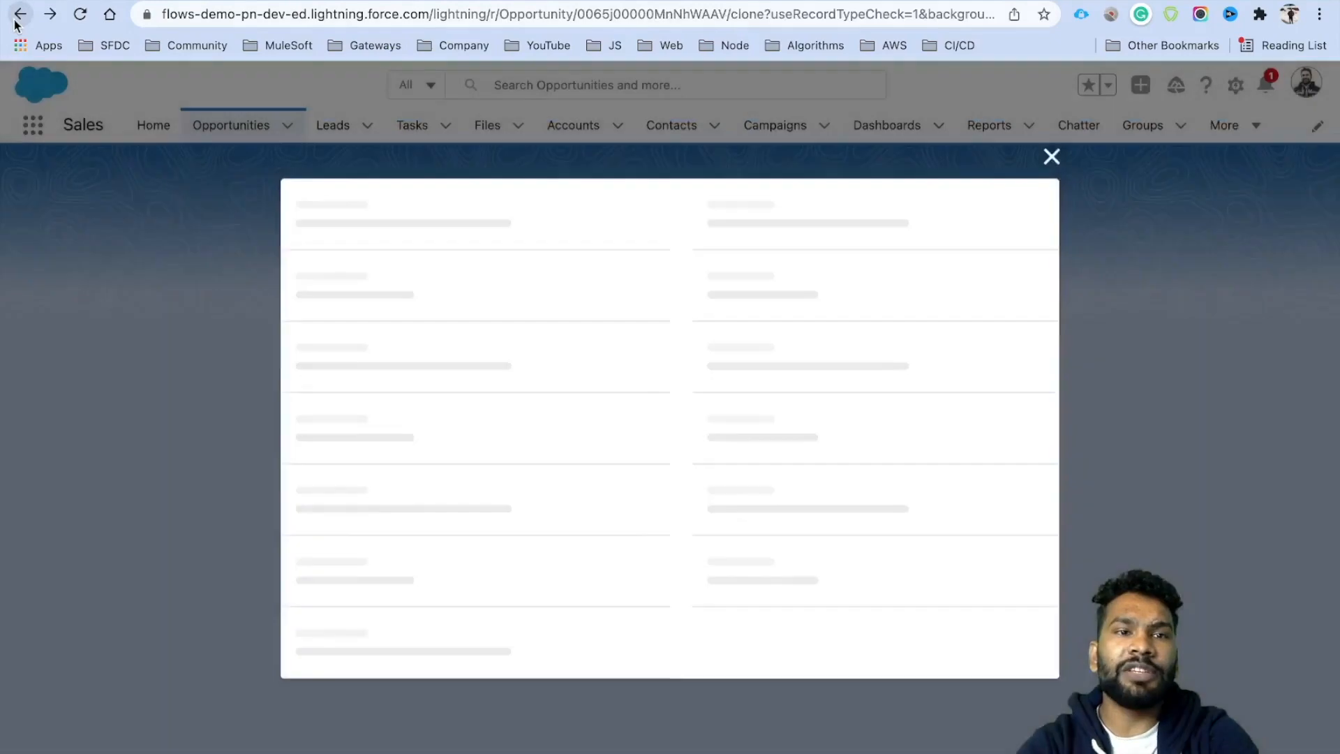
{"action": "left_click", "coordinate": [19, 14]}
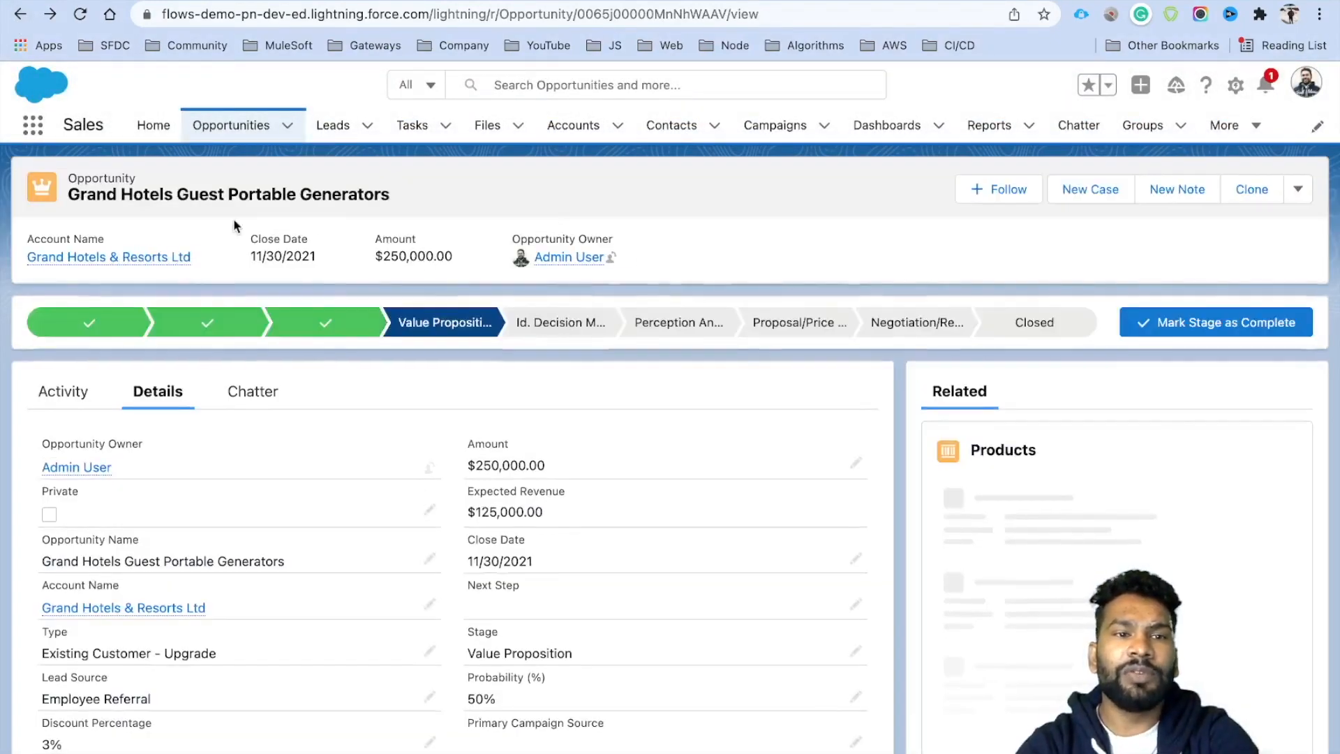
{"action": "scroll", "coordinate": [420, 580], "scroll_direction": "down", "scroll_amount": 3}
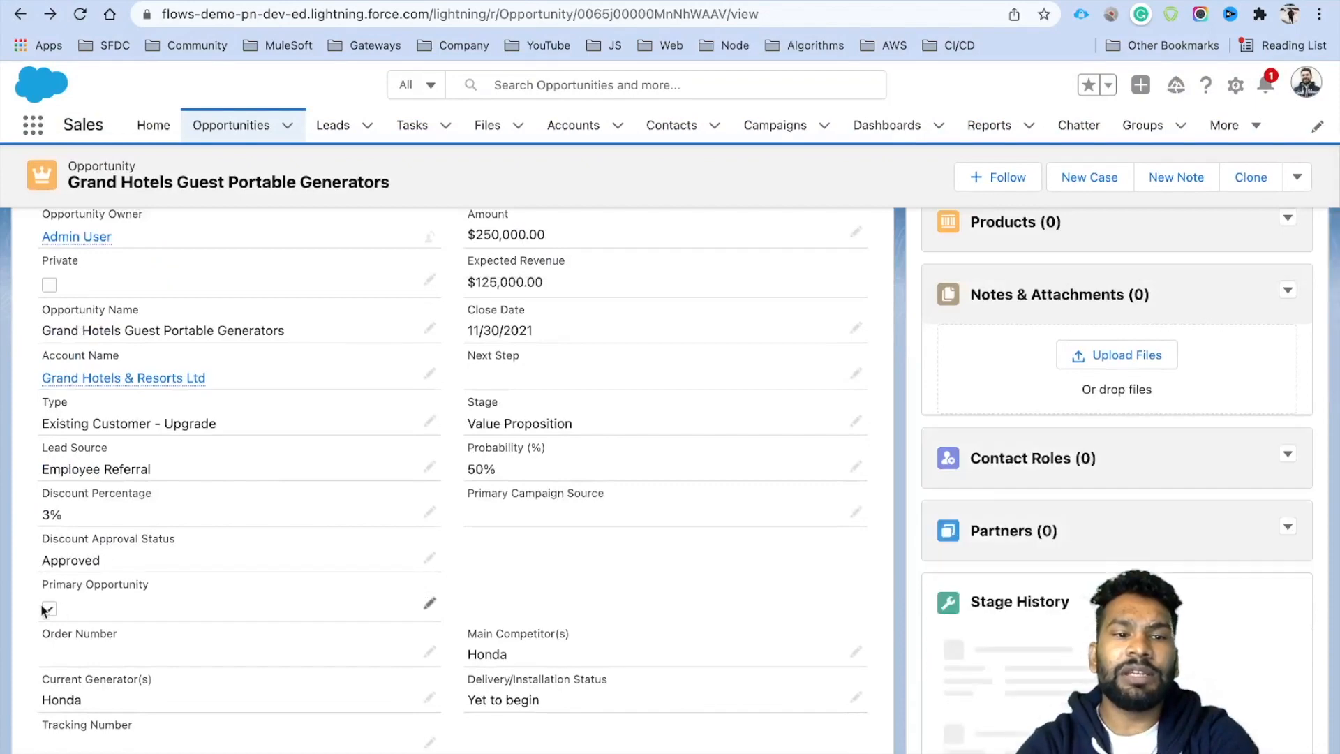
{"action": "left_click", "coordinate": [78, 18]}
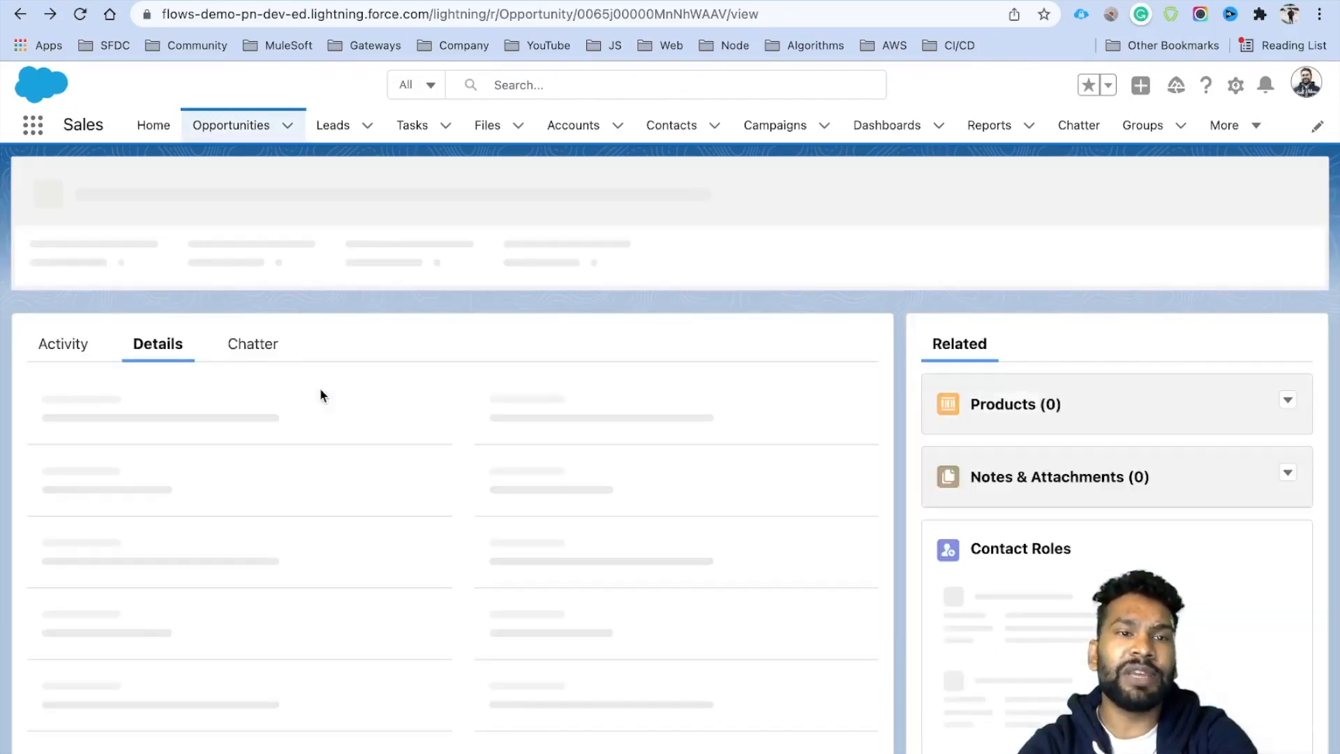
{"action": "scroll", "coordinate": [321, 475], "scroll_direction": "down", "scroll_amount": 5}
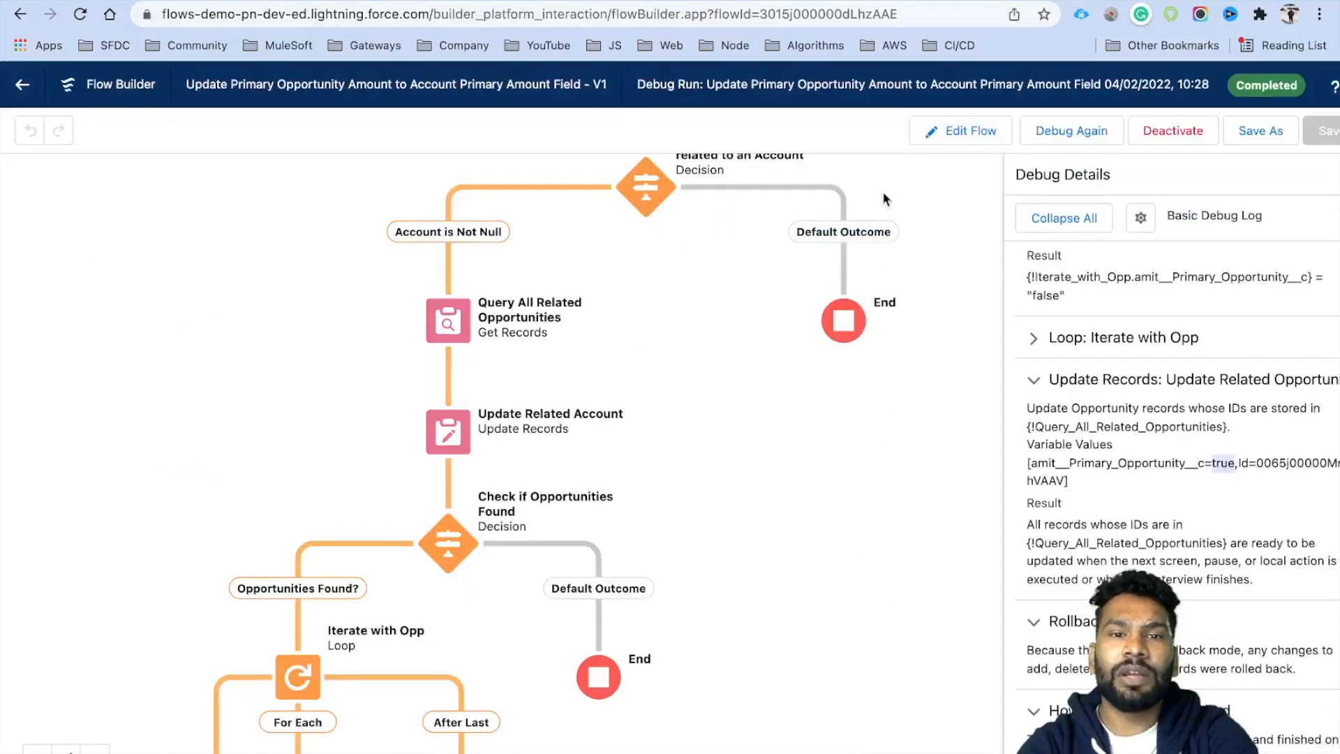
{"action": "left_click", "coordinate": [997, 134]}
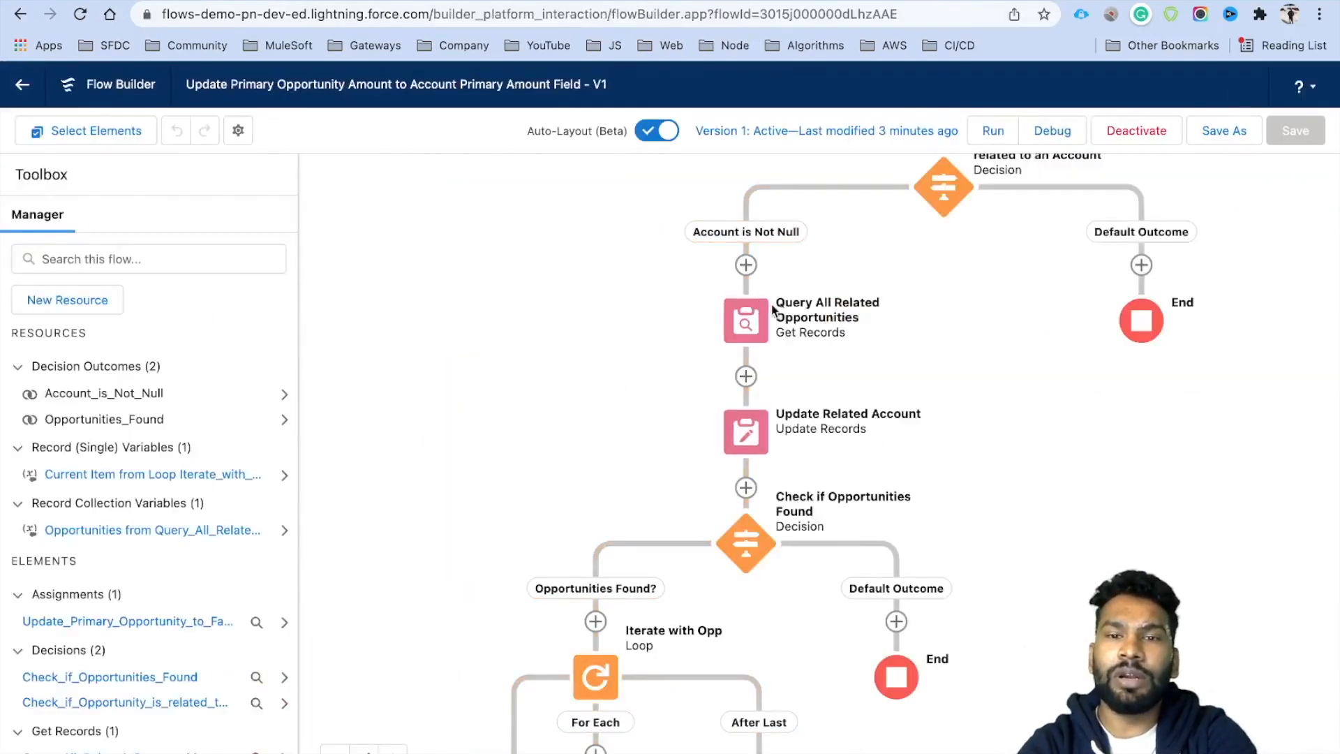
Start a new Variable resource named varOpportunityRecord.
{"action": "scroll", "coordinate": [975, 326], "scroll_direction": "down", "scroll_amount": 5}
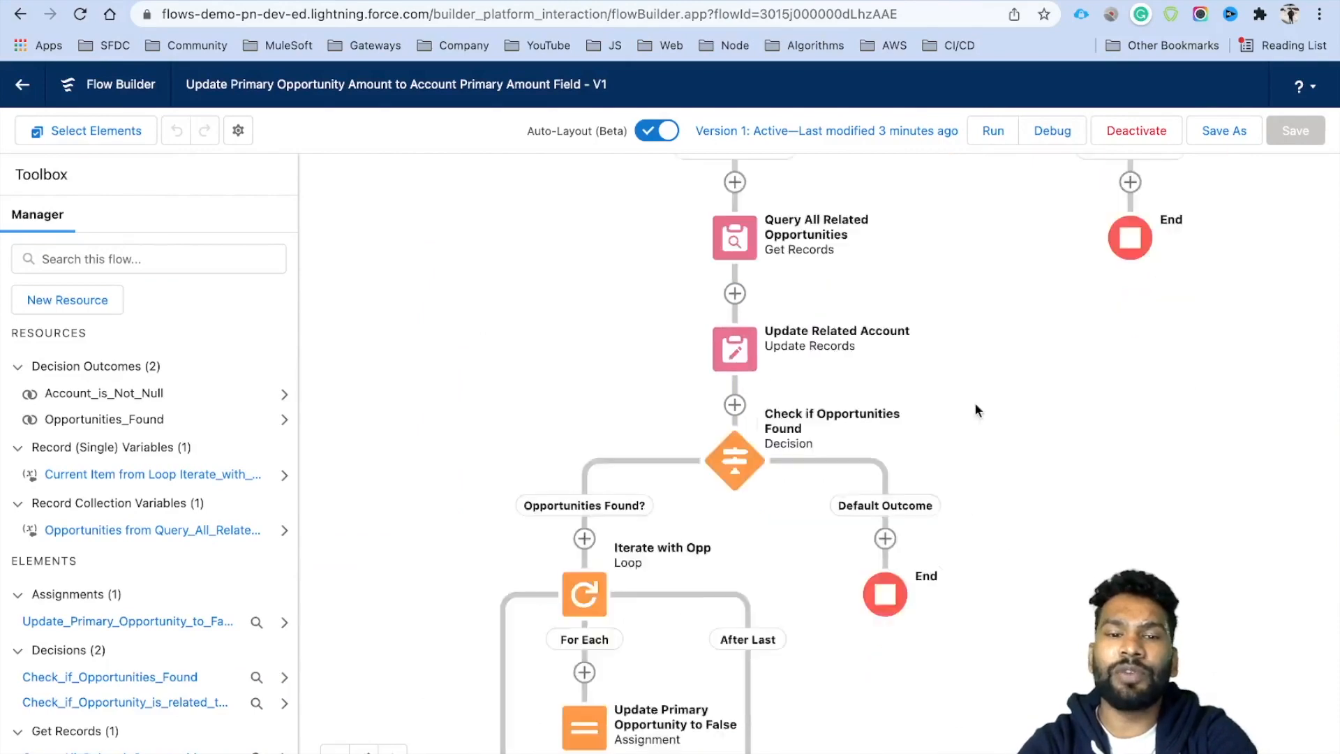
{"action": "scroll", "coordinate": [823, 523], "scroll_direction": "down", "scroll_amount": 1}
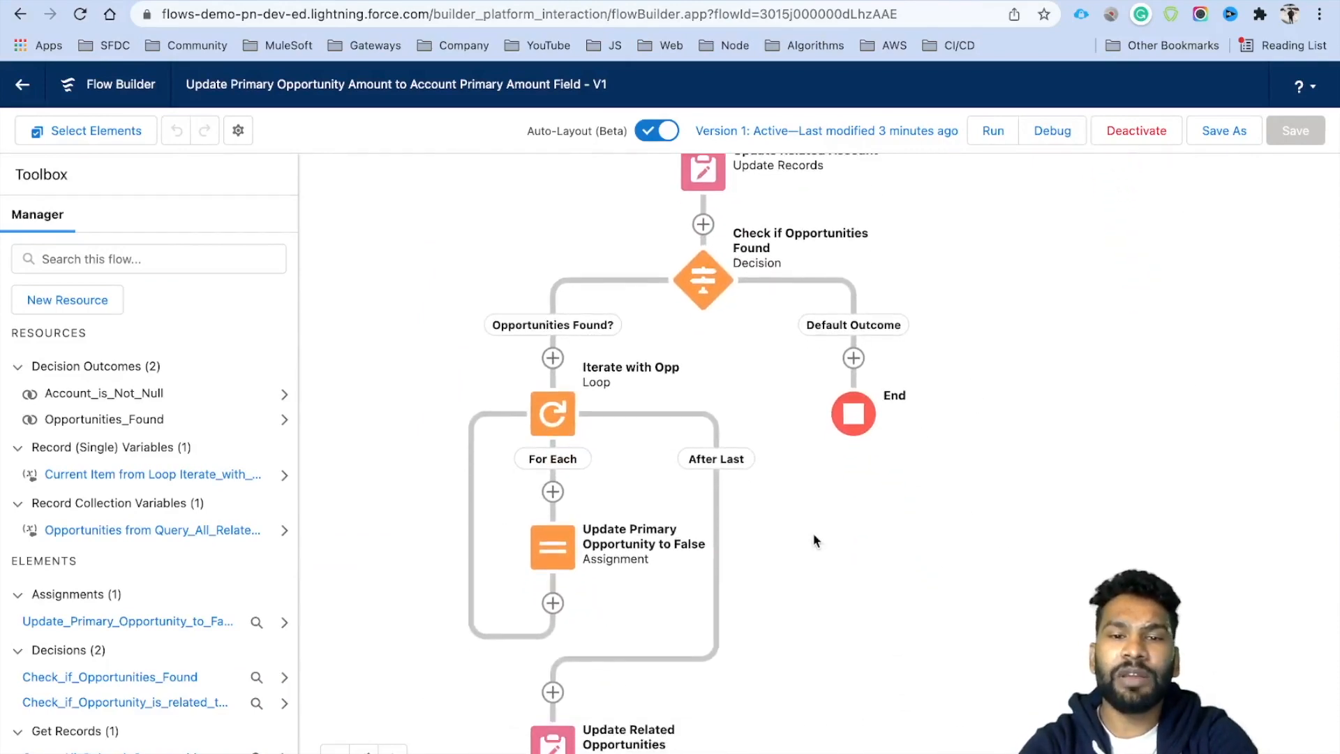
{"action": "left_click", "coordinate": [77, 302]}
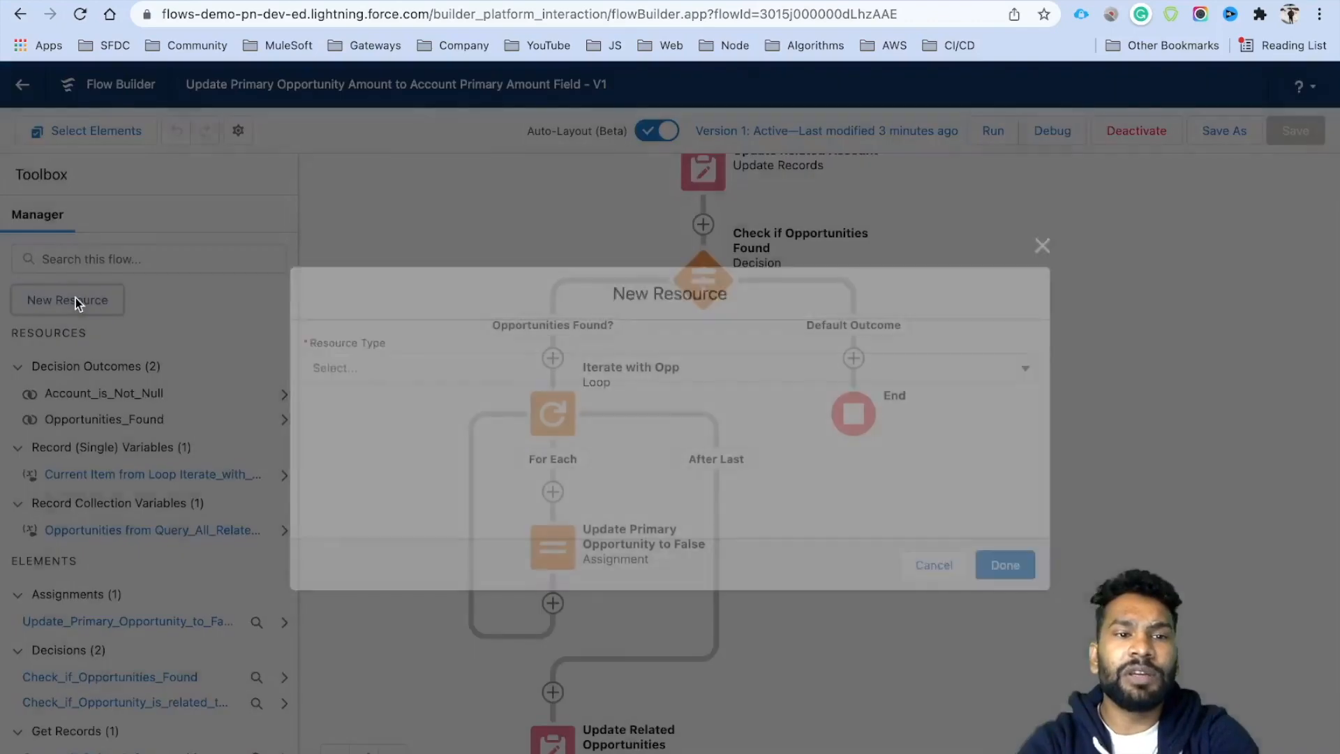
{"action": "left_click", "coordinate": [447, 370]}
{"action": "left_click", "coordinate": [384, 413]}
{"action": "left_click", "coordinate": [339, 395]}
{"action": "type", "text": "varOppo"}
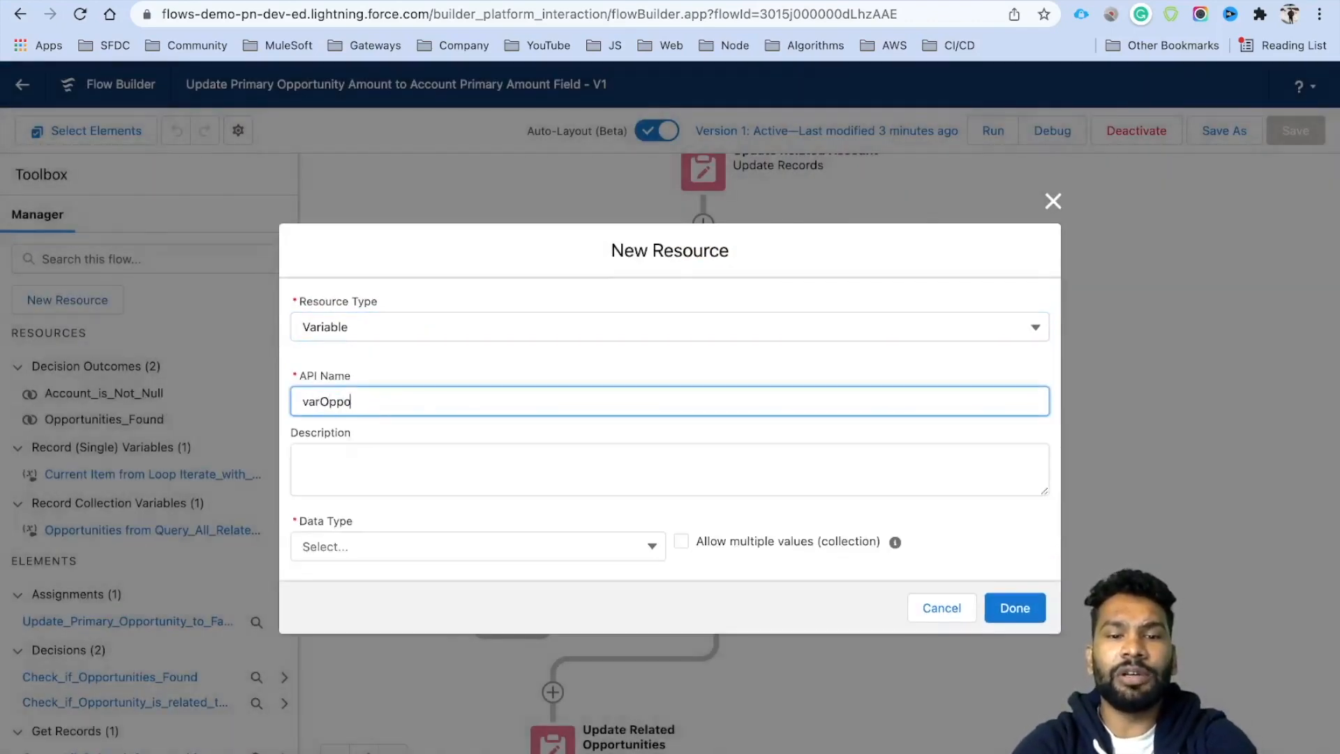
{"action": "type", "text": "rtunityRecord"}
Make varOpportunityRecord a Record variable of the Opportunity object and create it.
{"action": "left_click", "coordinate": [349, 546]}
{"action": "left_click", "coordinate": [362, 332]}
{"action": "left_click", "coordinate": [376, 548]}
{"action": "type", "text": "Oppo"}
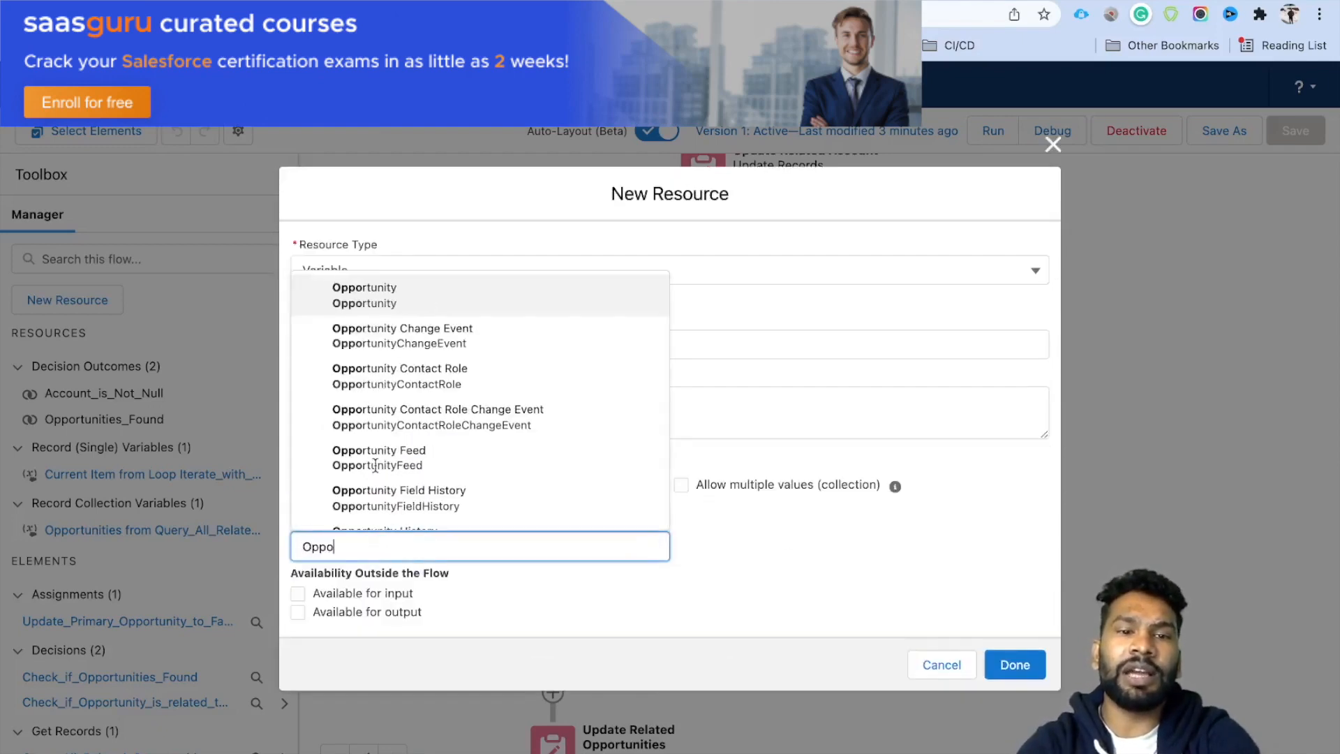
{"action": "left_click", "coordinate": [400, 260]}
{"action": "left_click", "coordinate": [363, 545]}
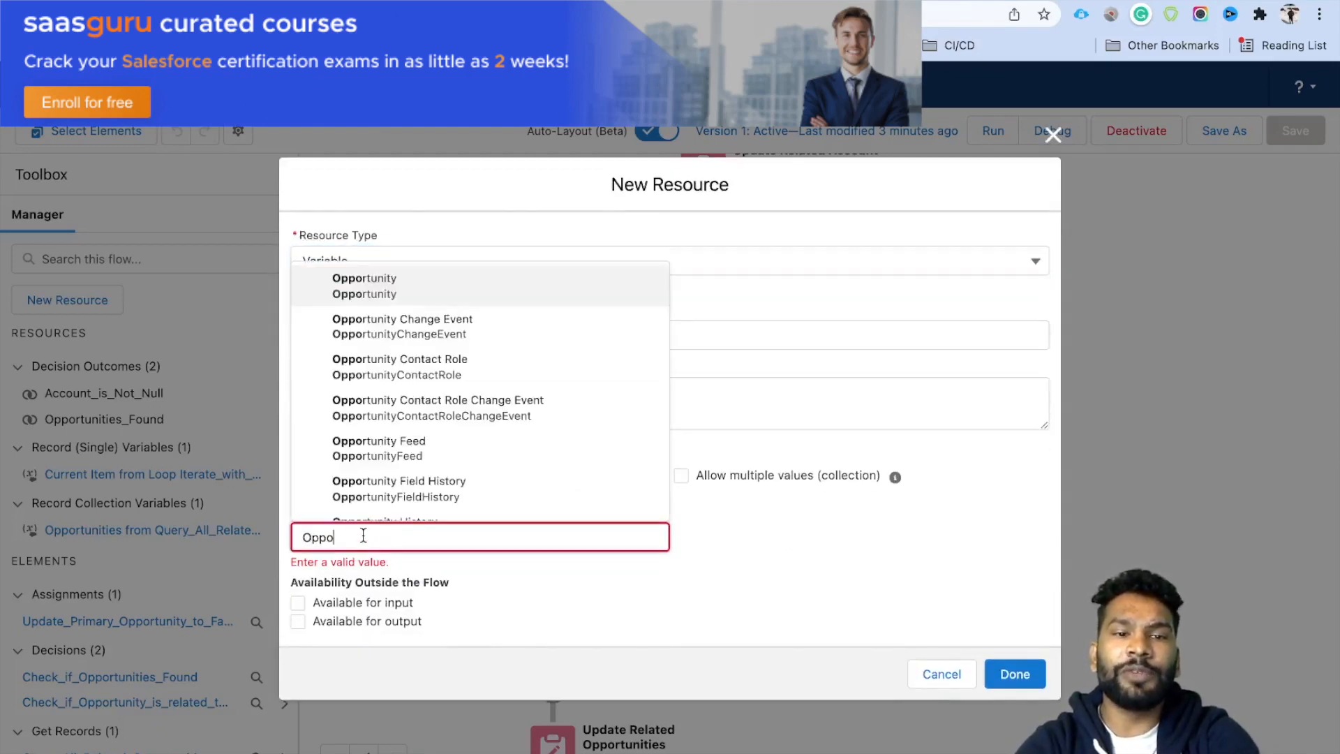
{"action": "left_click", "coordinate": [405, 279]}
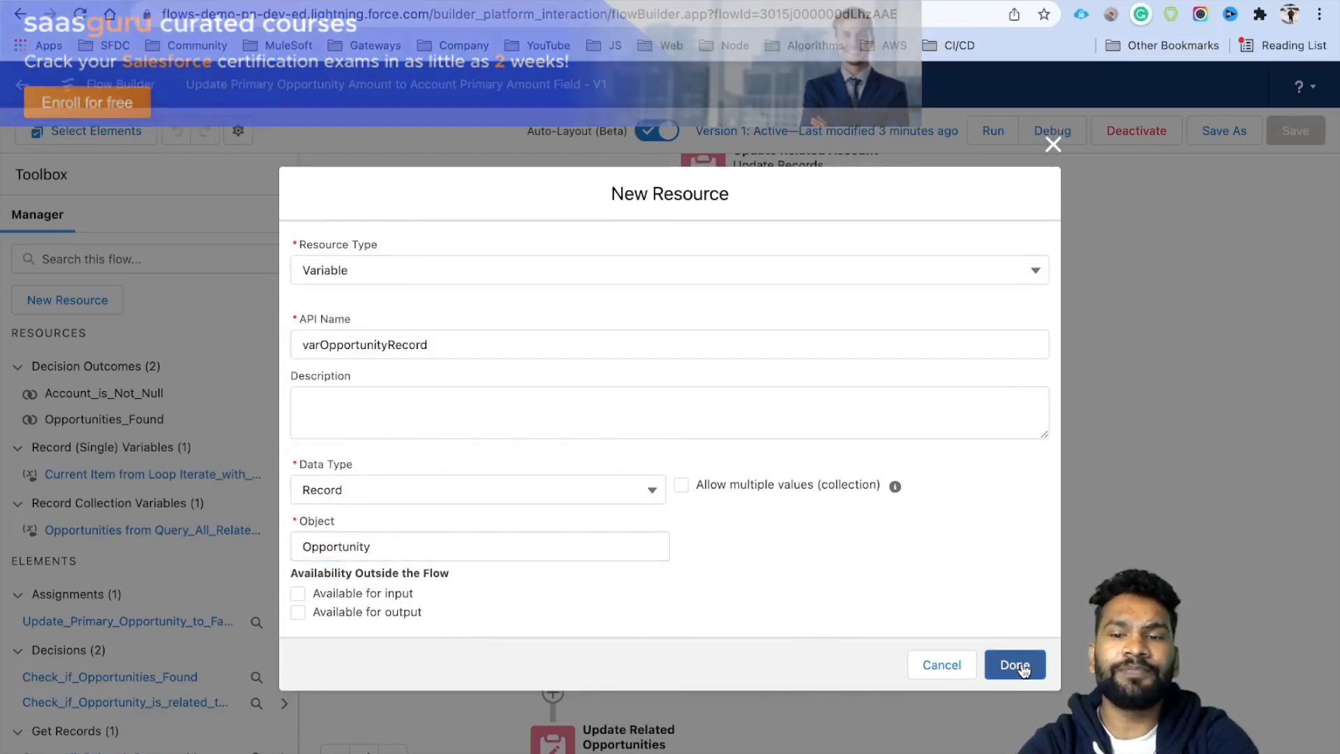
{"action": "left_click", "coordinate": [1009, 664]}
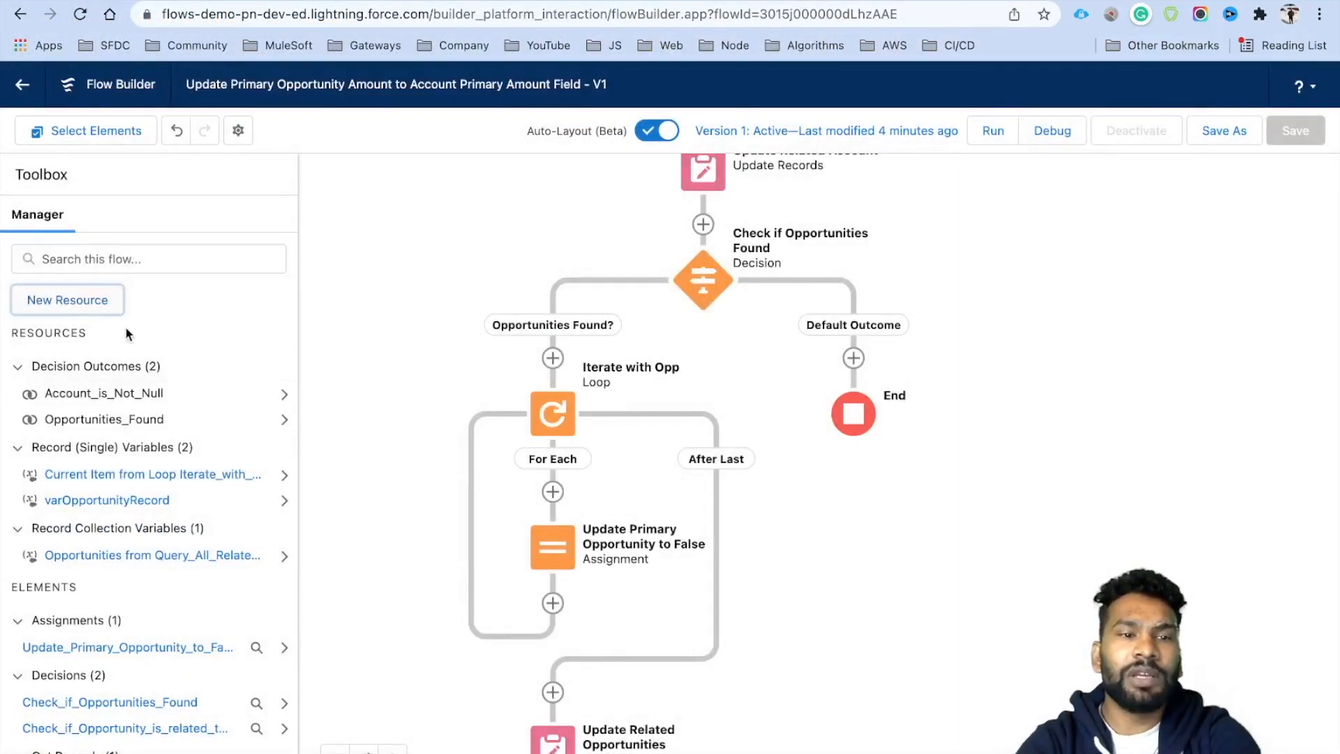
Start a new Variable named varOpportunityRecordList that allows multiple values.
{"action": "left_click", "coordinate": [104, 307]}
{"action": "left_click", "coordinate": [443, 364]}
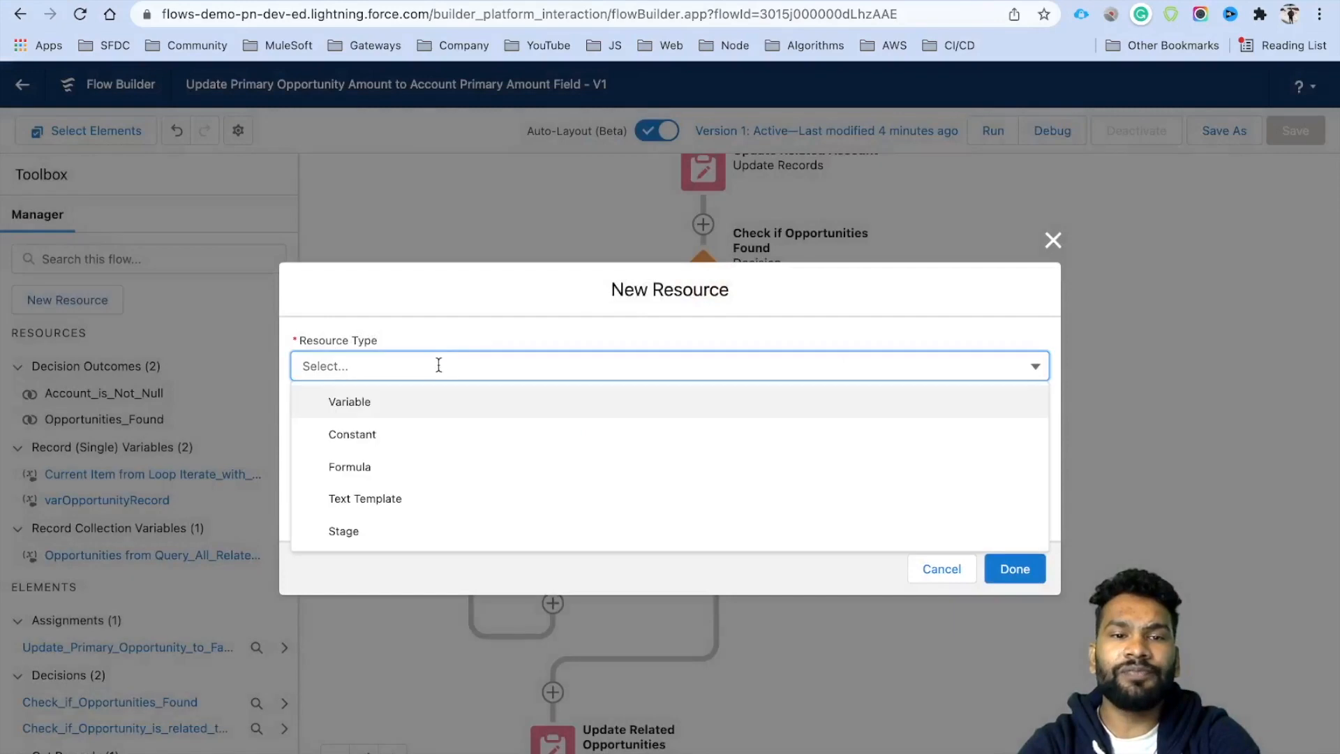
{"action": "left_click", "coordinate": [397, 389]}
{"action": "left_click", "coordinate": [342, 401]}
{"action": "type", "text": "varOpportunityRecord"}
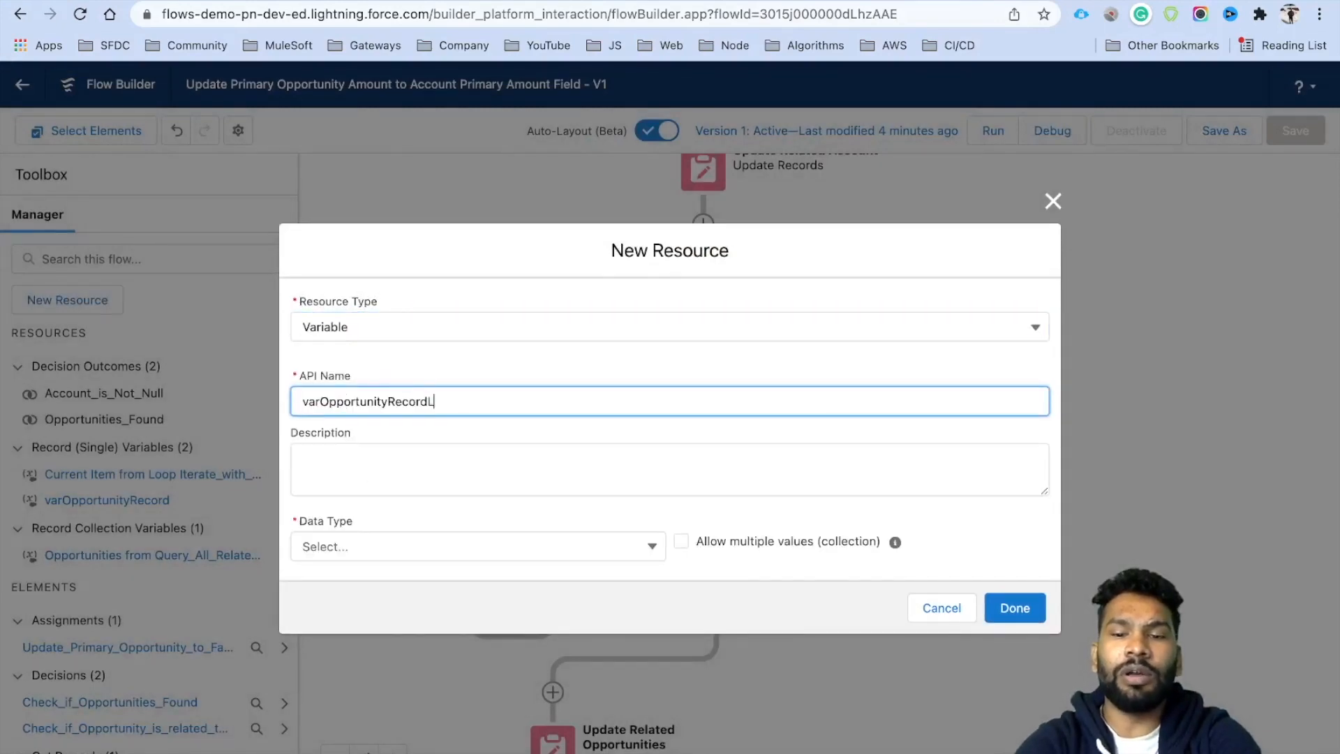
{"action": "left_click", "coordinate": [682, 542]}
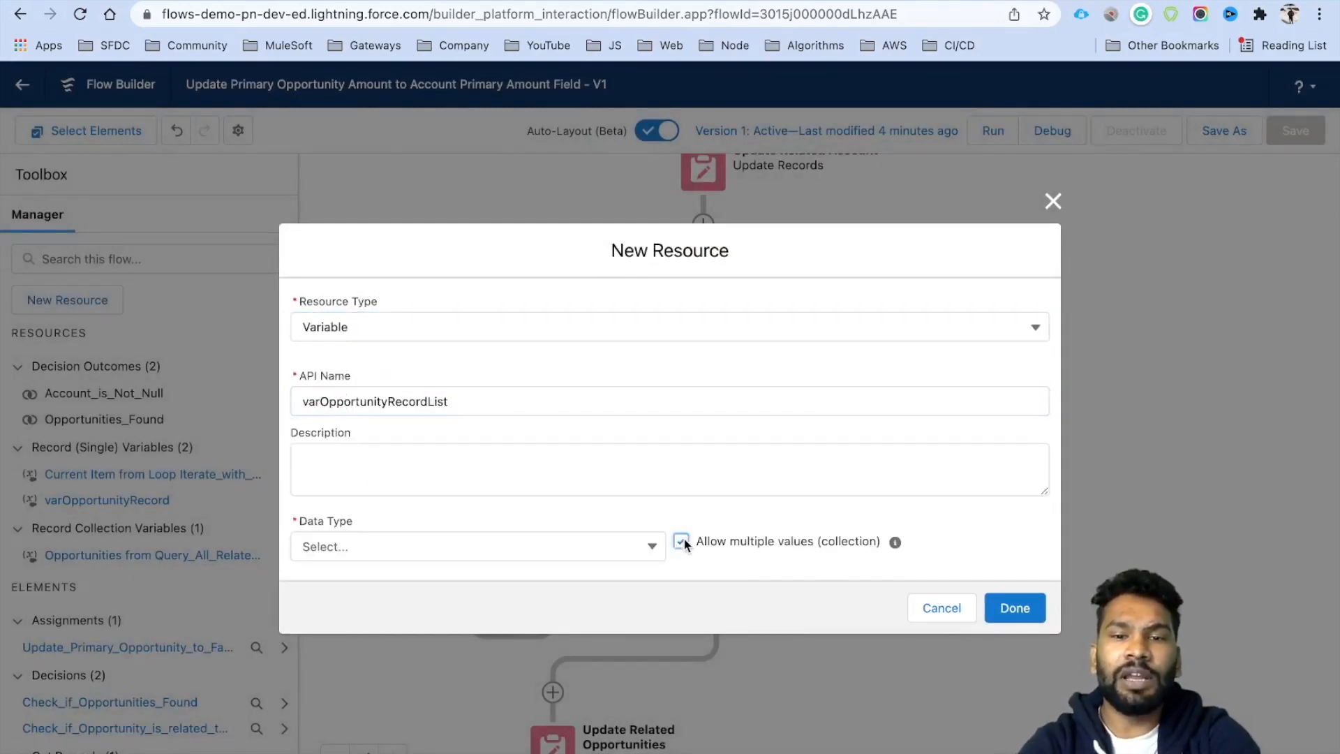
Set the collection's data type to Record with object Opportunity and create it.
{"action": "left_click", "coordinate": [553, 546]}
{"action": "left_click", "coordinate": [347, 324]}
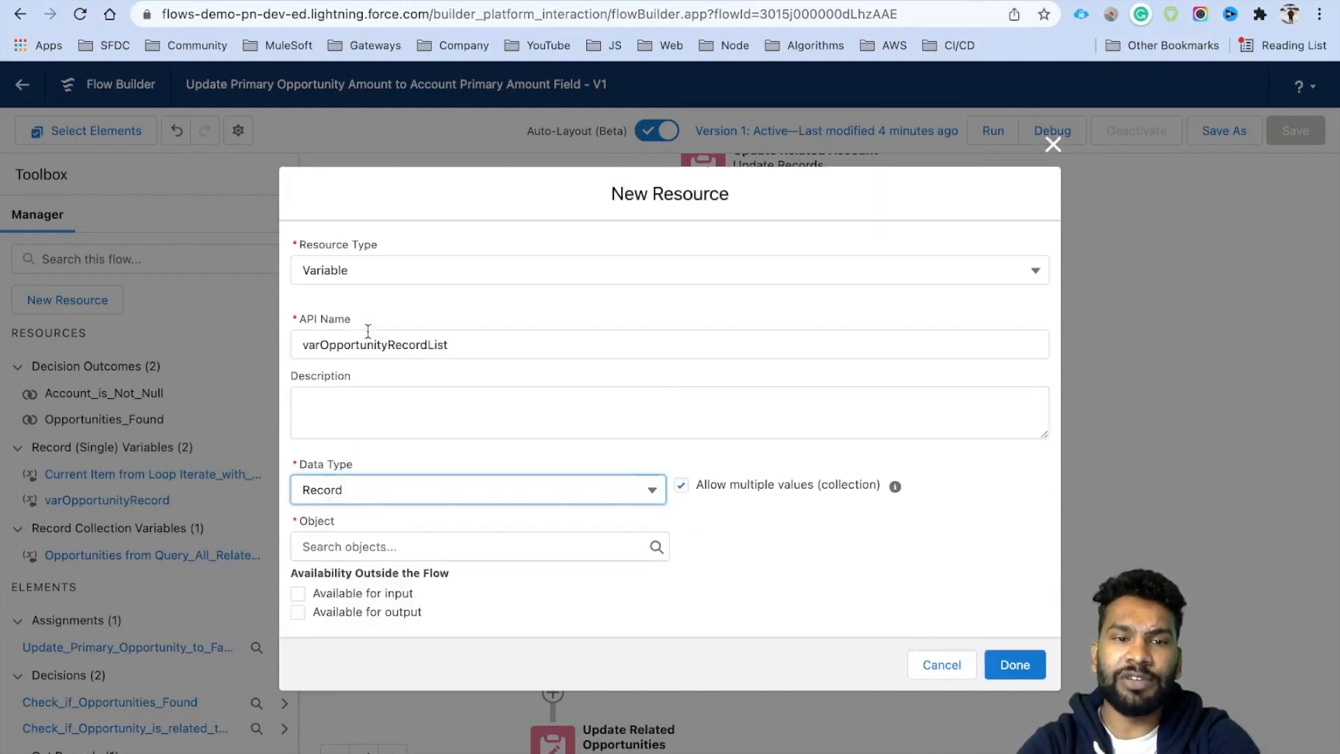
{"action": "left_click", "coordinate": [384, 547]}
{"action": "type", "text": "Rec"}
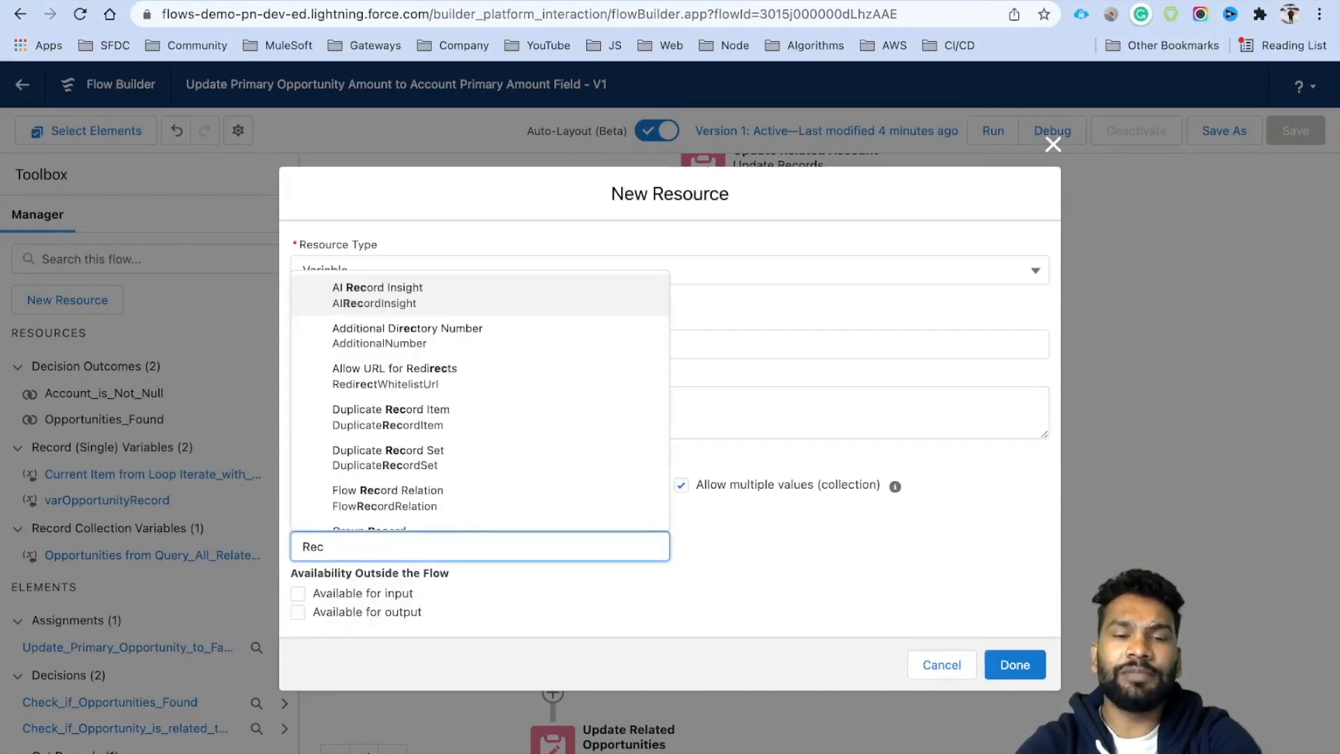
{"action": "key", "text": "BackSpace"}
{"action": "key", "text": "BackSpace"}
{"action": "key", "text": "BackSpace"}
{"action": "type", "text": "Oppor"}
{"action": "left_click", "coordinate": [414, 312]}
{"action": "left_click", "coordinate": [1014, 665]}
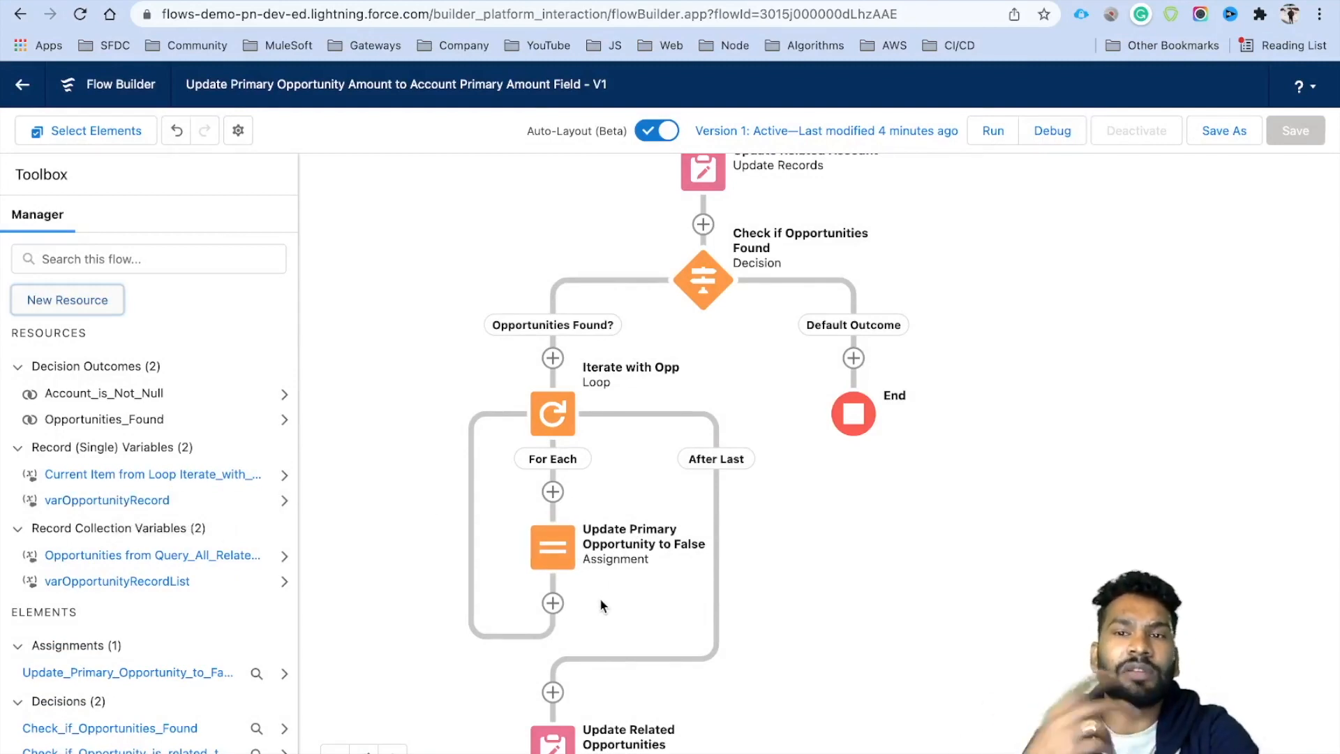
Change the first assignment row to set varOpportunityRecord's Primary Opportunity field to False.
{"action": "left_click", "coordinate": [551, 560]}
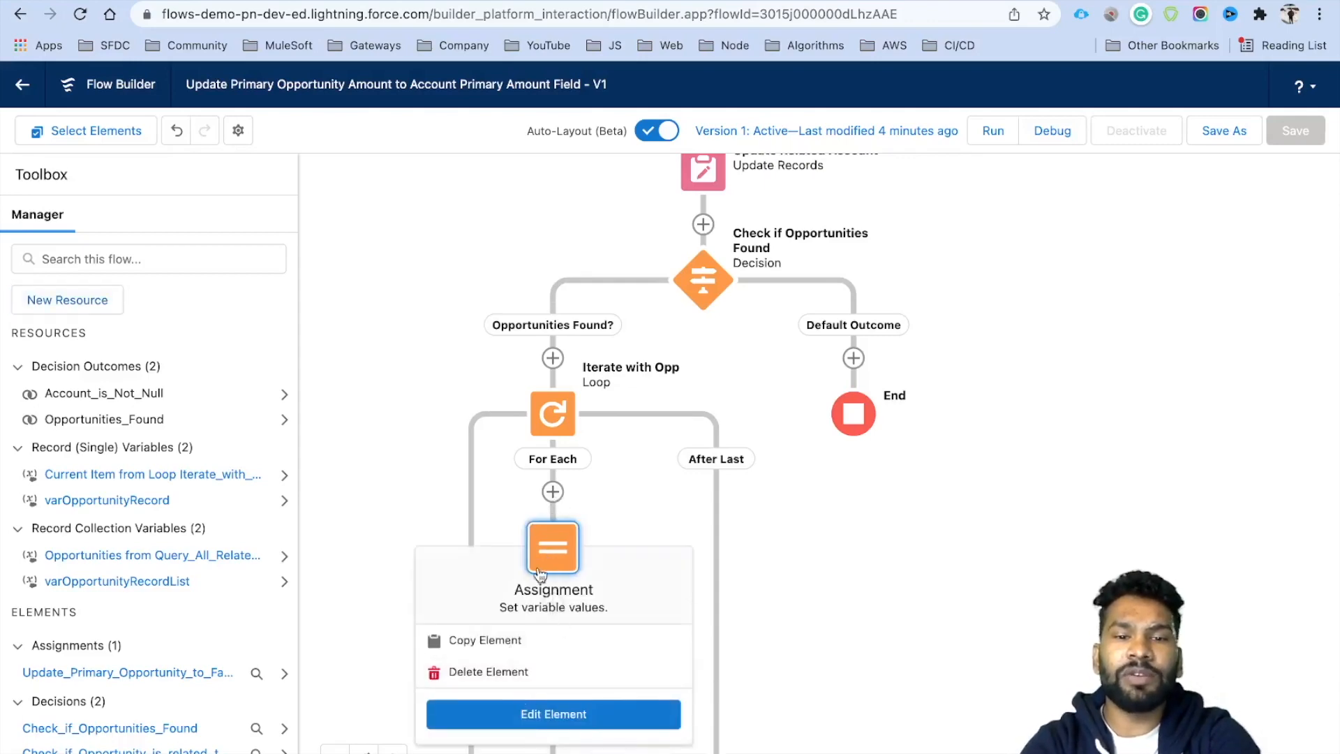
{"action": "left_click", "coordinate": [551, 713]}
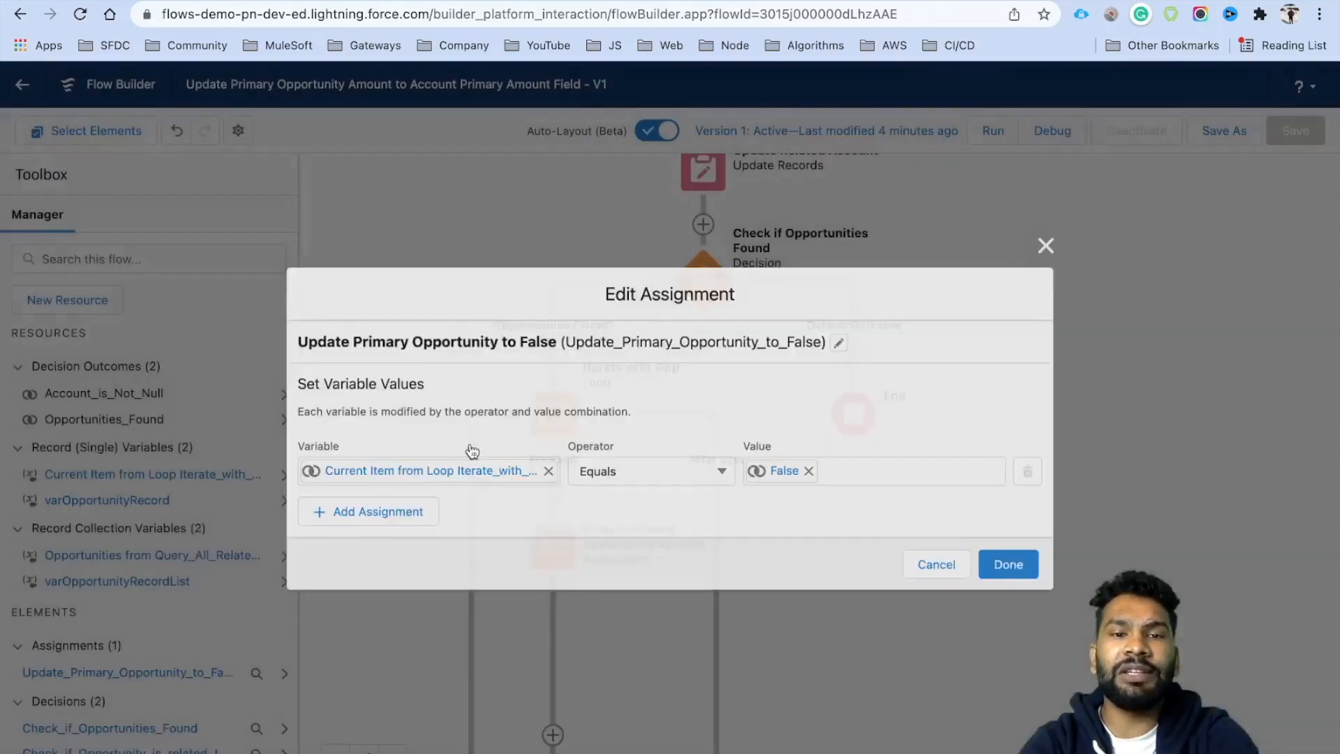
{"action": "left_click", "coordinate": [428, 471]}
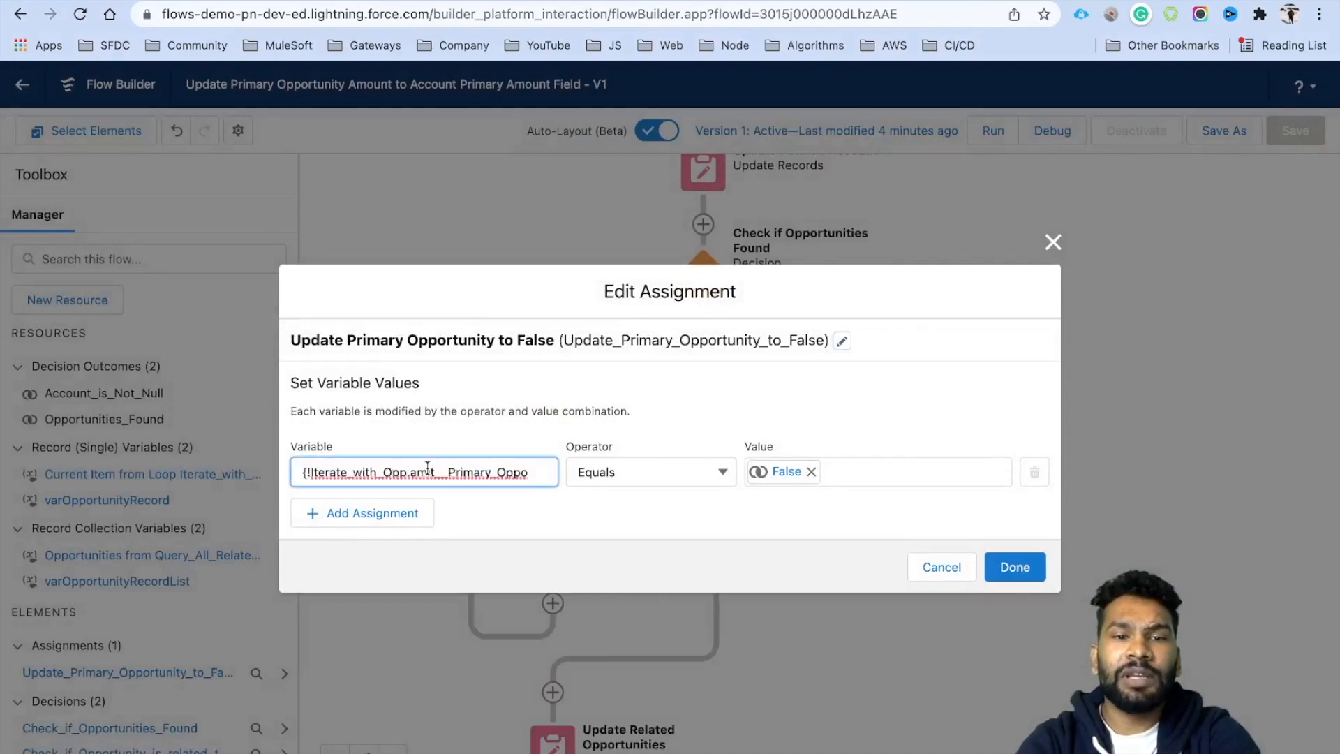
{"action": "triple_click", "coordinate": [485, 476]}
{"action": "key", "text": "BackSpace"}
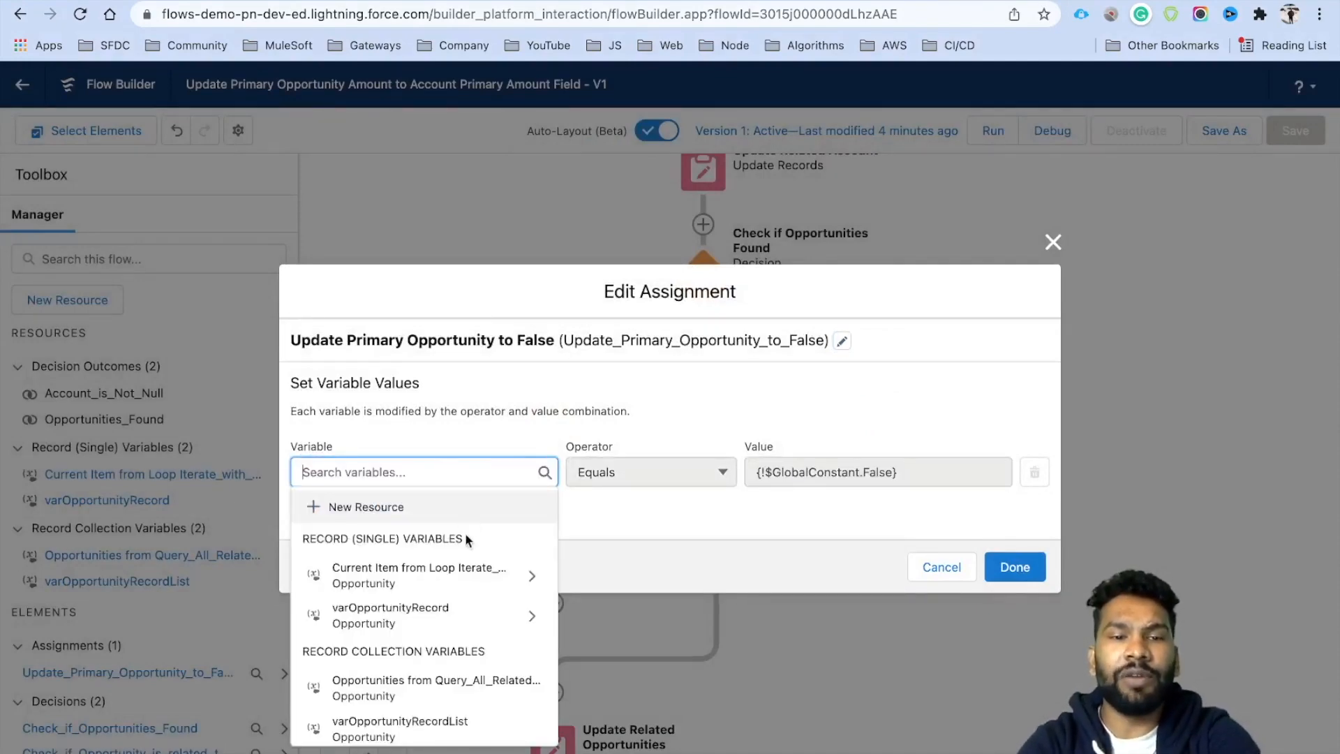
{"action": "left_click", "coordinate": [422, 615]}
{"action": "type", "text": "Pri"}
{"action": "left_click", "coordinate": [446, 509]}
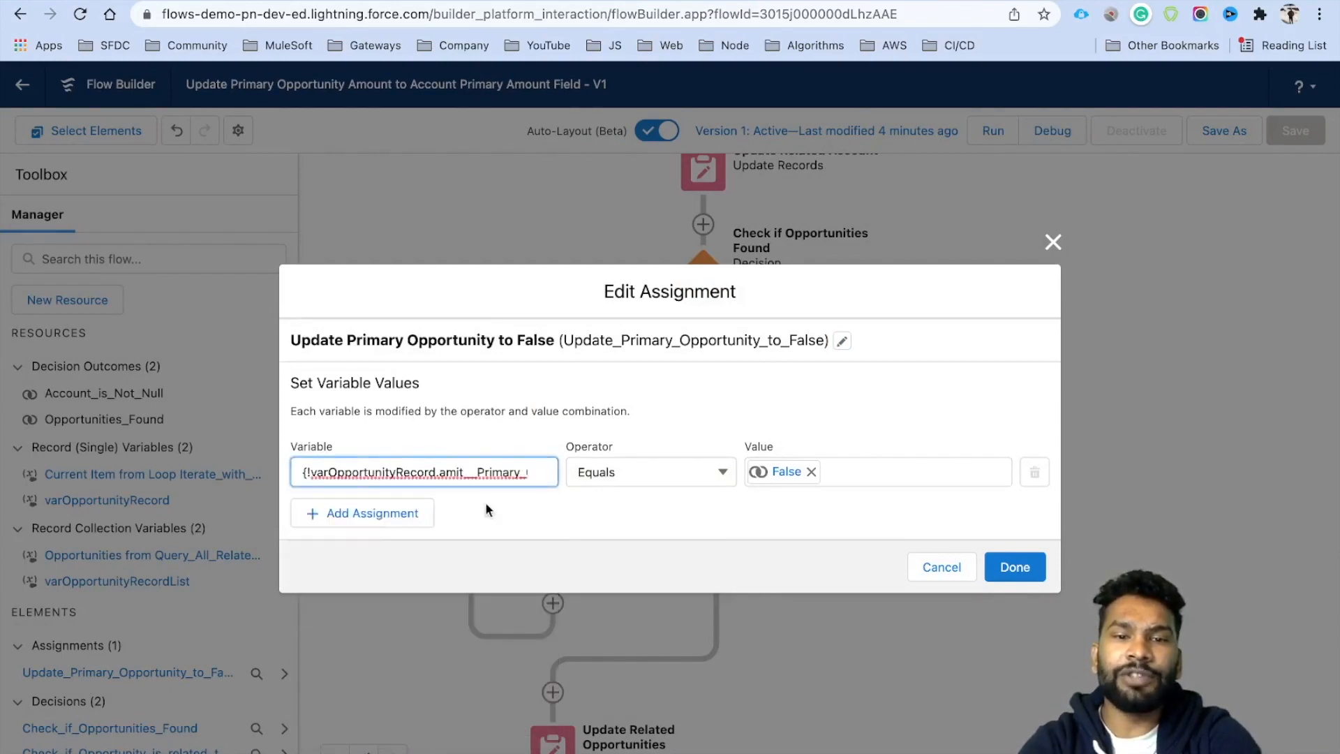
{"action": "left_click", "coordinate": [603, 509]}
Add a row assigning varOpportunityRecord.Id from Iterate_with_Opp.Id and save the assignment.
{"action": "left_click", "coordinate": [347, 522]}
{"action": "left_click", "coordinate": [375, 502]}
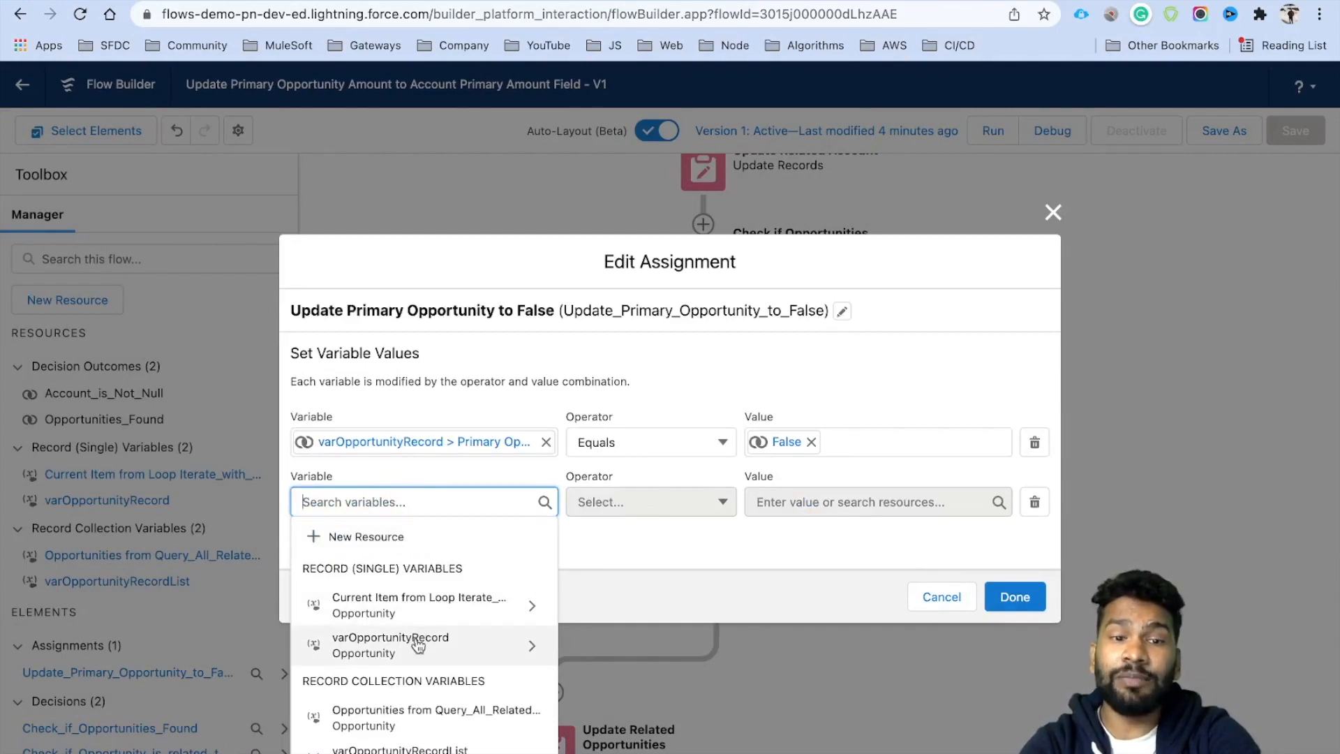
{"action": "left_click", "coordinate": [419, 641]}
{"action": "type", "text": "Id"}
{"action": "left_click", "coordinate": [606, 574]}
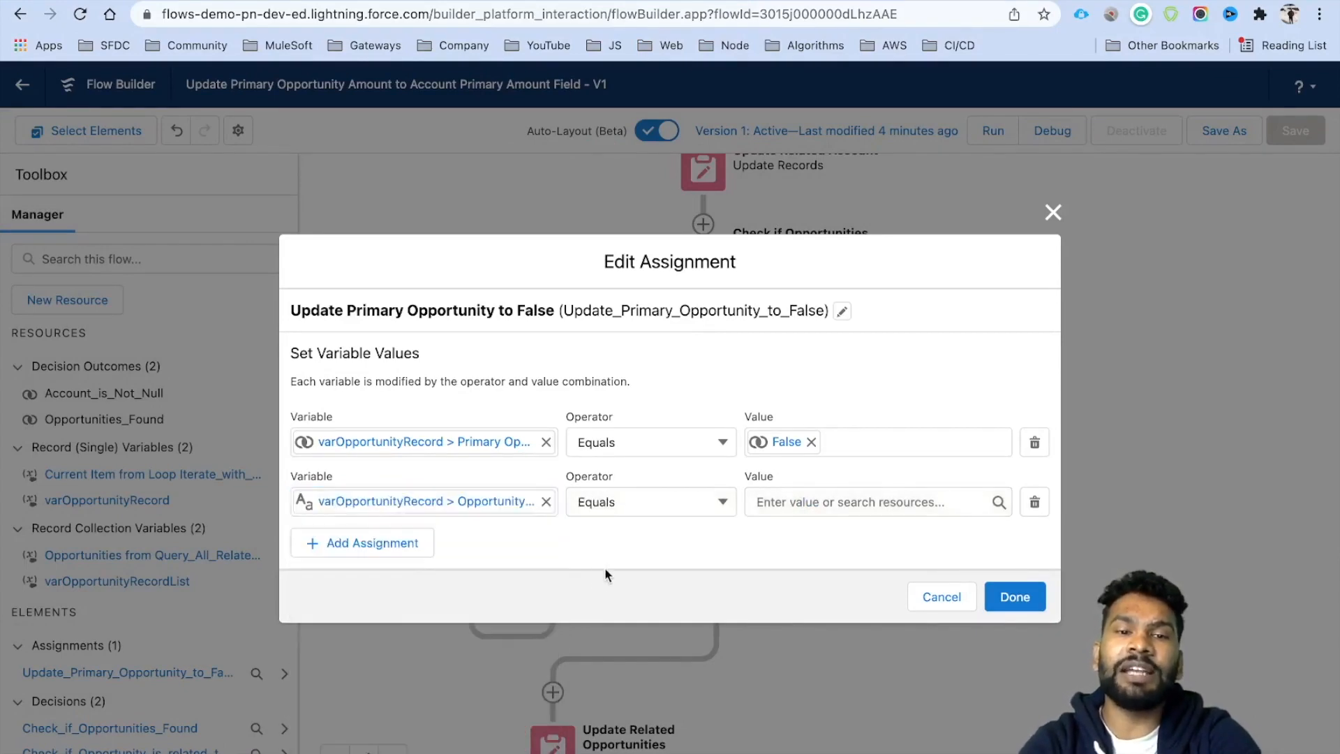
{"action": "left_click", "coordinate": [784, 503]}
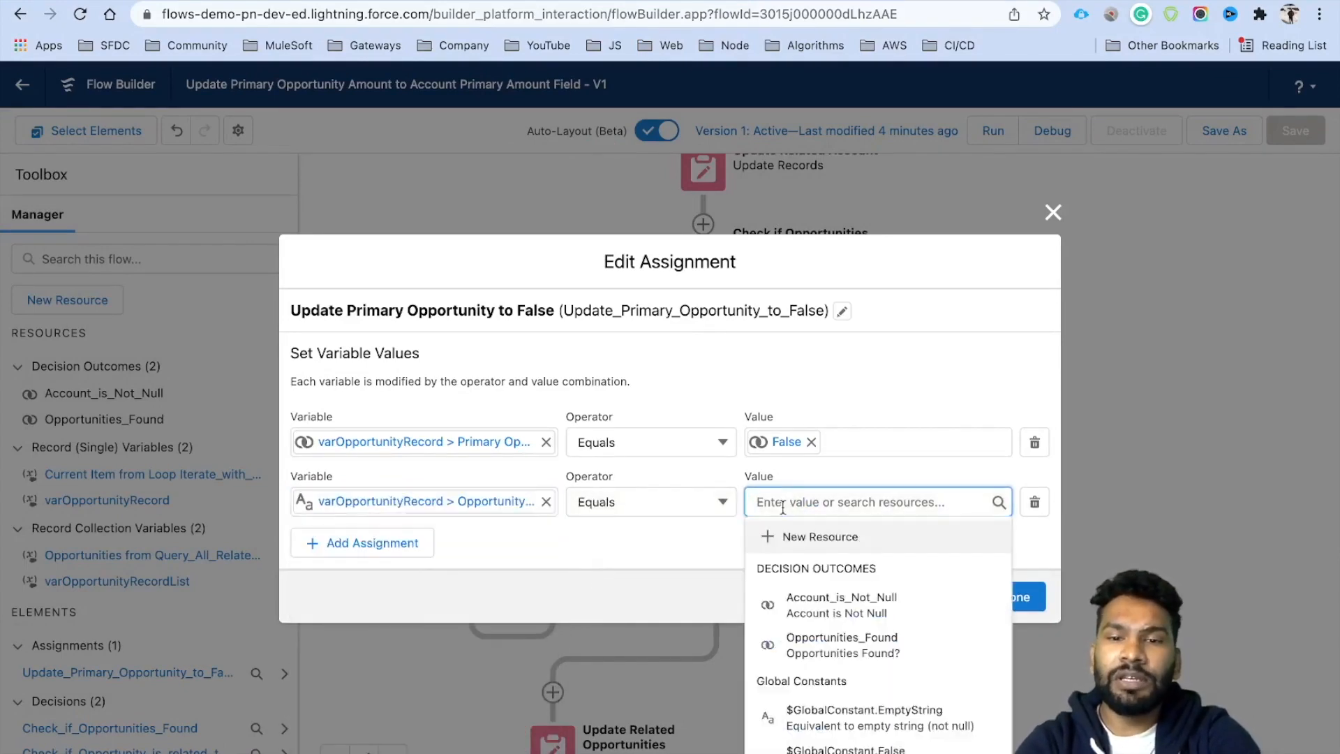
{"action": "scroll", "coordinate": [825, 719], "scroll_direction": "down", "scroll_amount": 3}
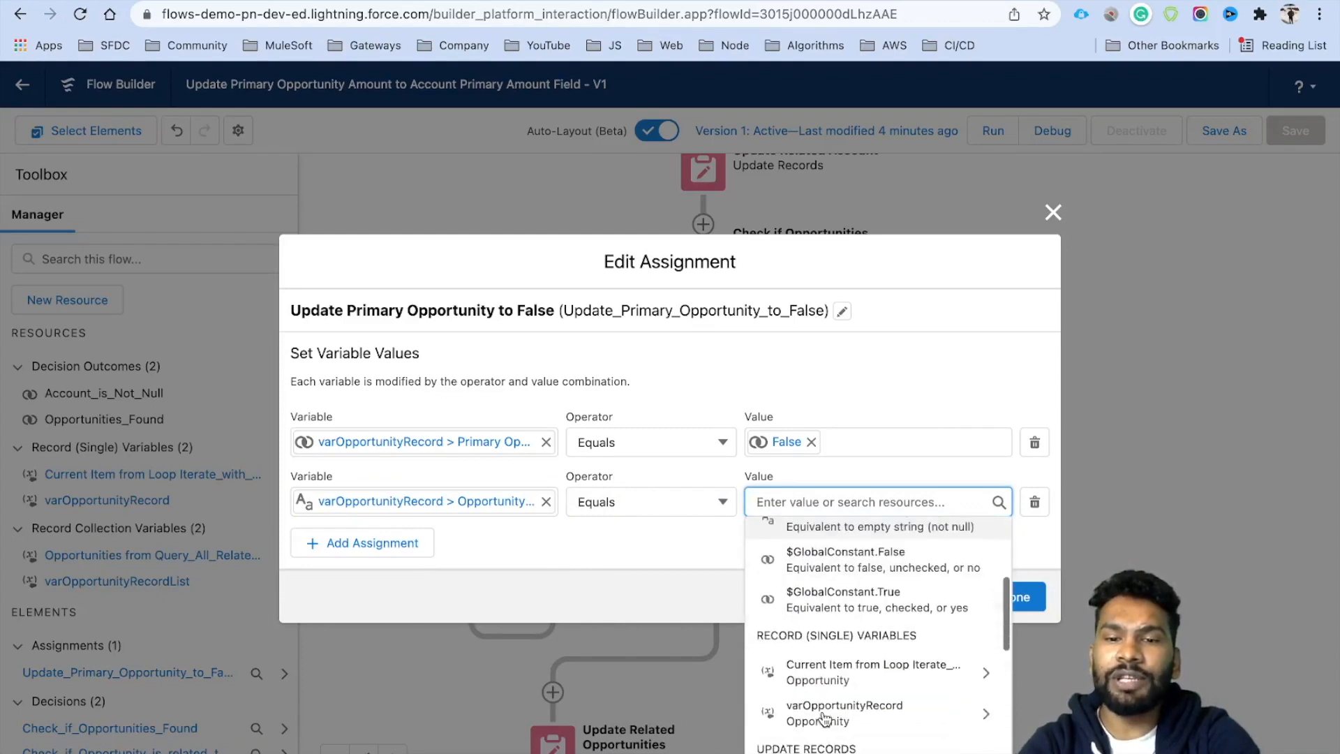
{"action": "left_click", "coordinate": [855, 671]}
{"action": "type", "text": ".Id"}
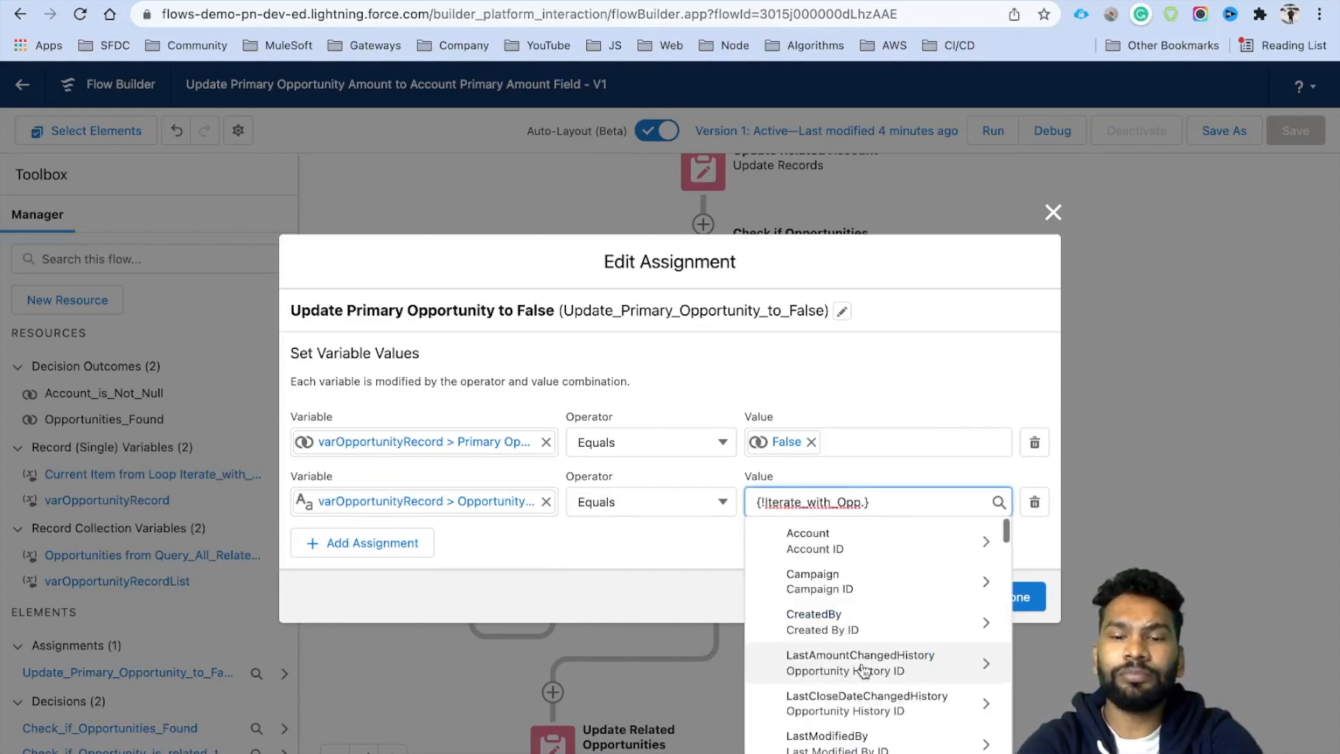
{"action": "left_click", "coordinate": [689, 555]}
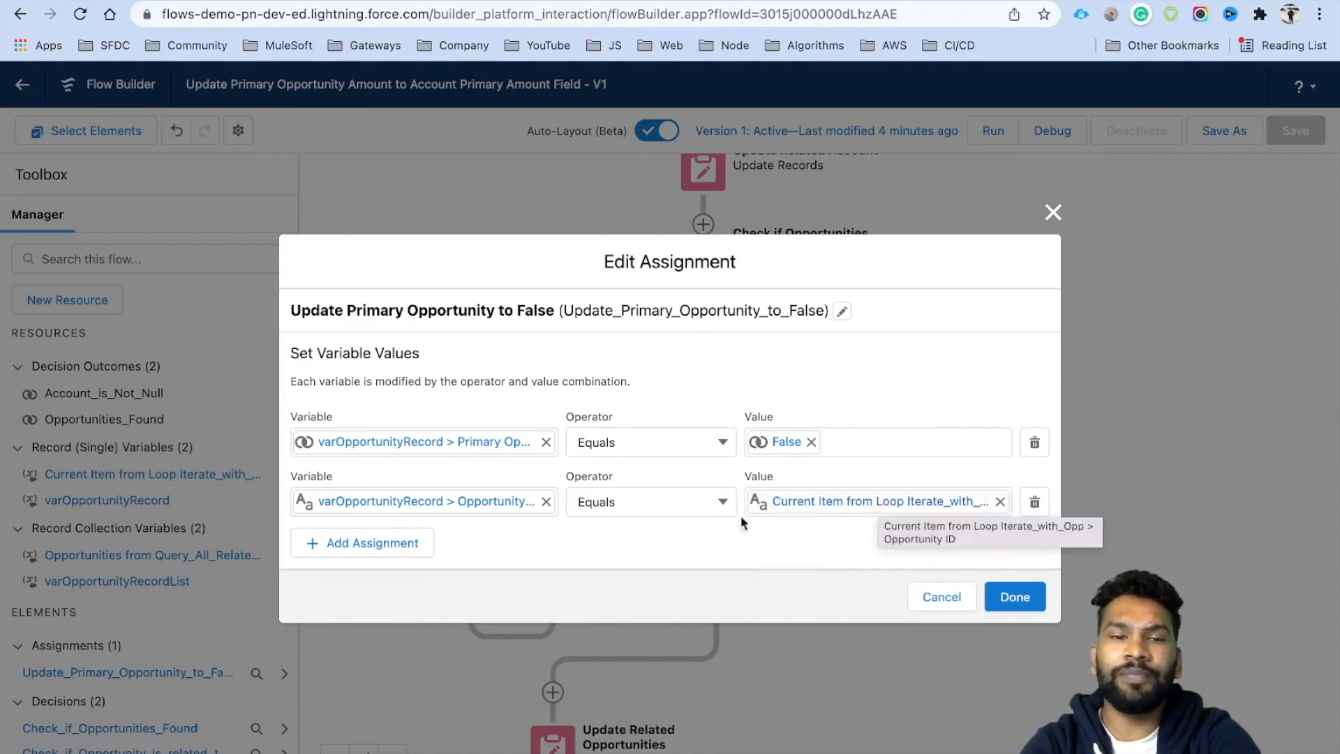
{"action": "left_click", "coordinate": [994, 598]}
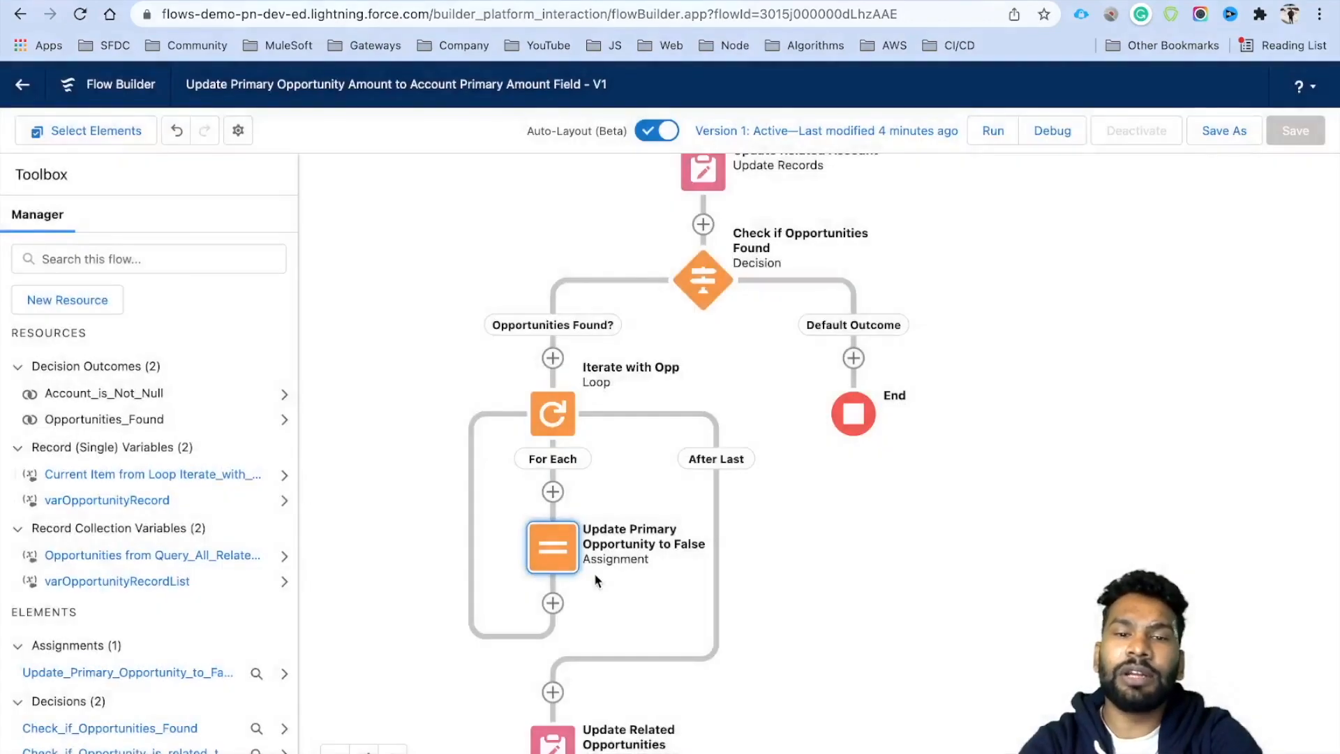
Insert a new assignment inside the loop labelled 'Add Record to List'.
{"action": "left_click", "coordinate": [783, 572]}
{"action": "scroll", "coordinate": [789, 480], "scroll_direction": "down", "scroll_amount": 2}
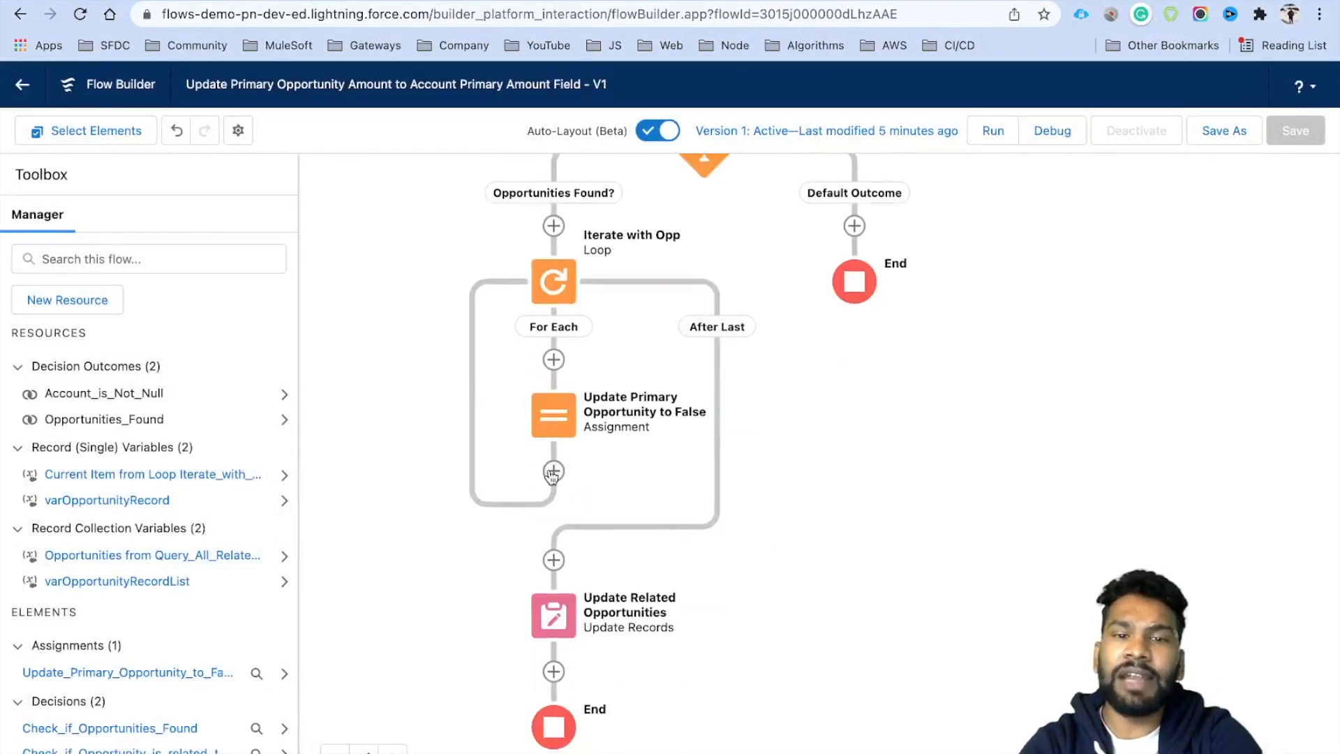
{"action": "left_click", "coordinate": [553, 472]}
{"action": "scroll", "coordinate": [496, 681], "scroll_direction": "down", "scroll_amount": 3}
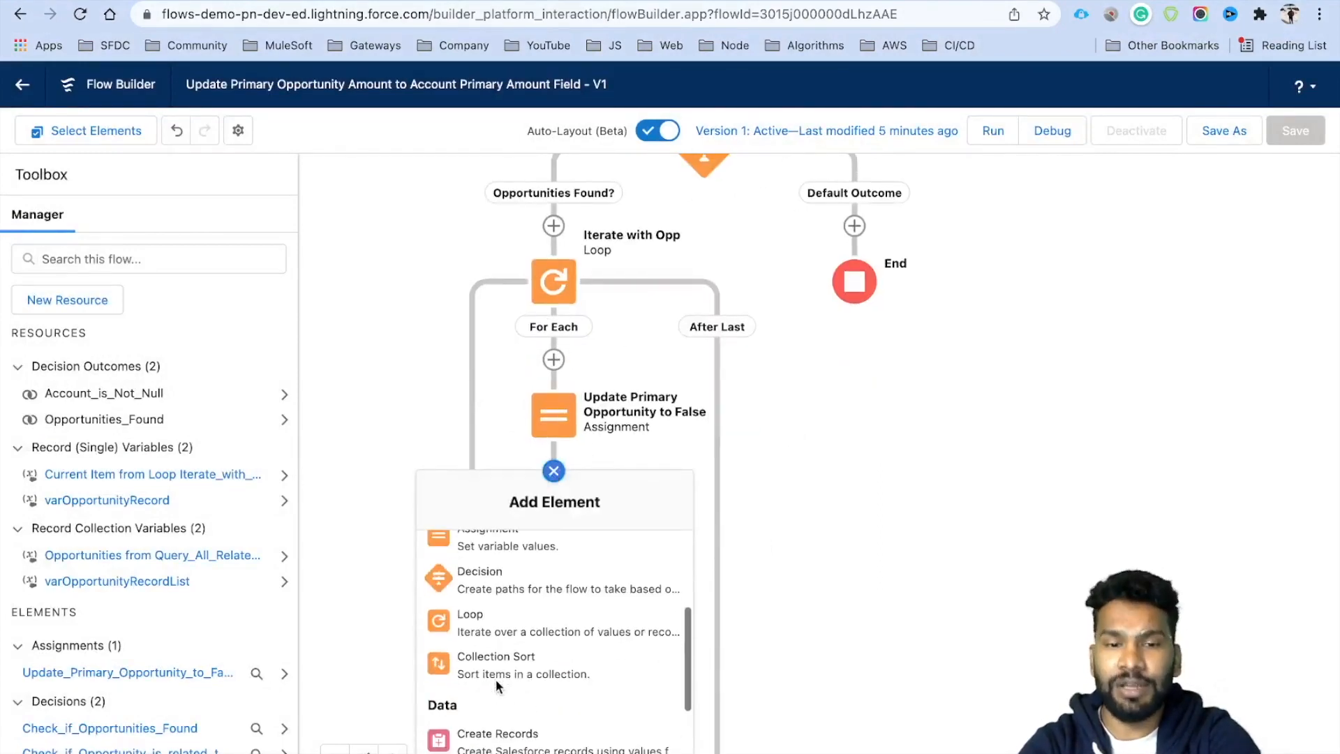
{"action": "scroll", "coordinate": [497, 682], "scroll_direction": "up", "scroll_amount": 1}
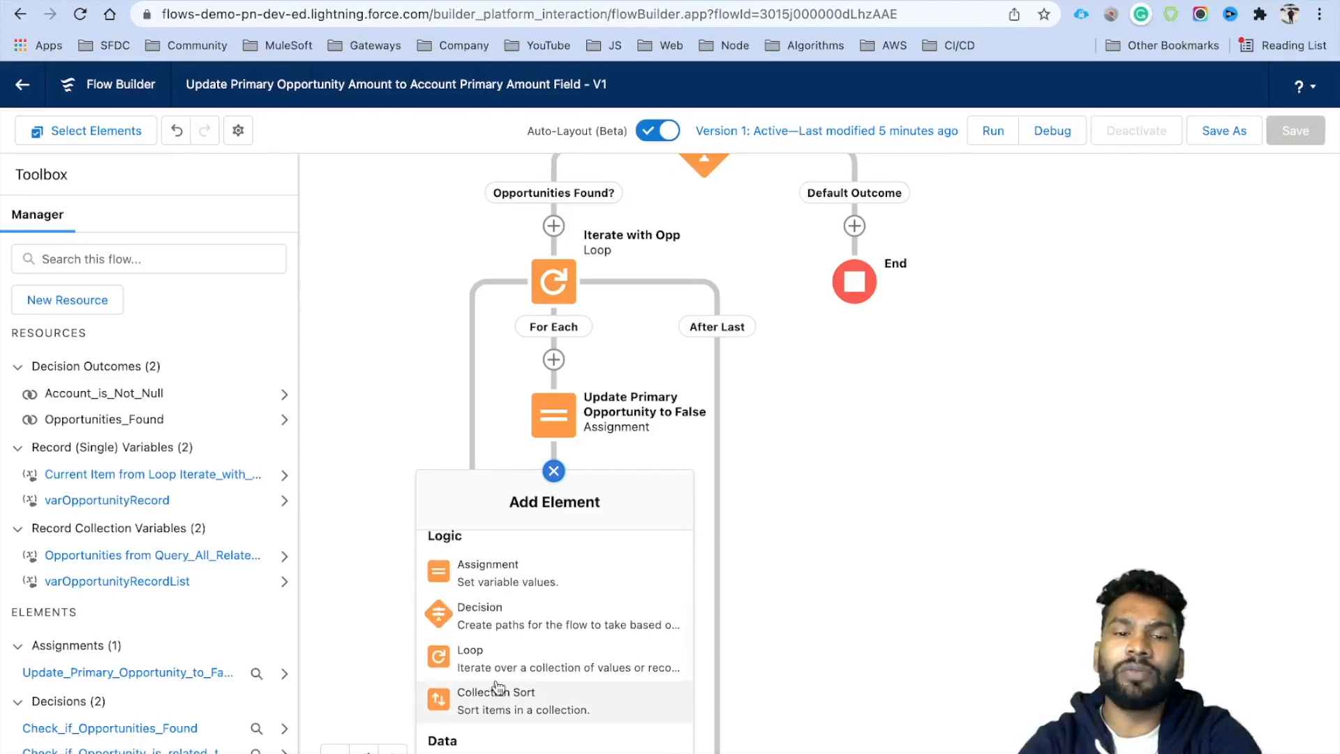
{"action": "scroll", "coordinate": [489, 593], "scroll_direction": "up", "scroll_amount": 1}
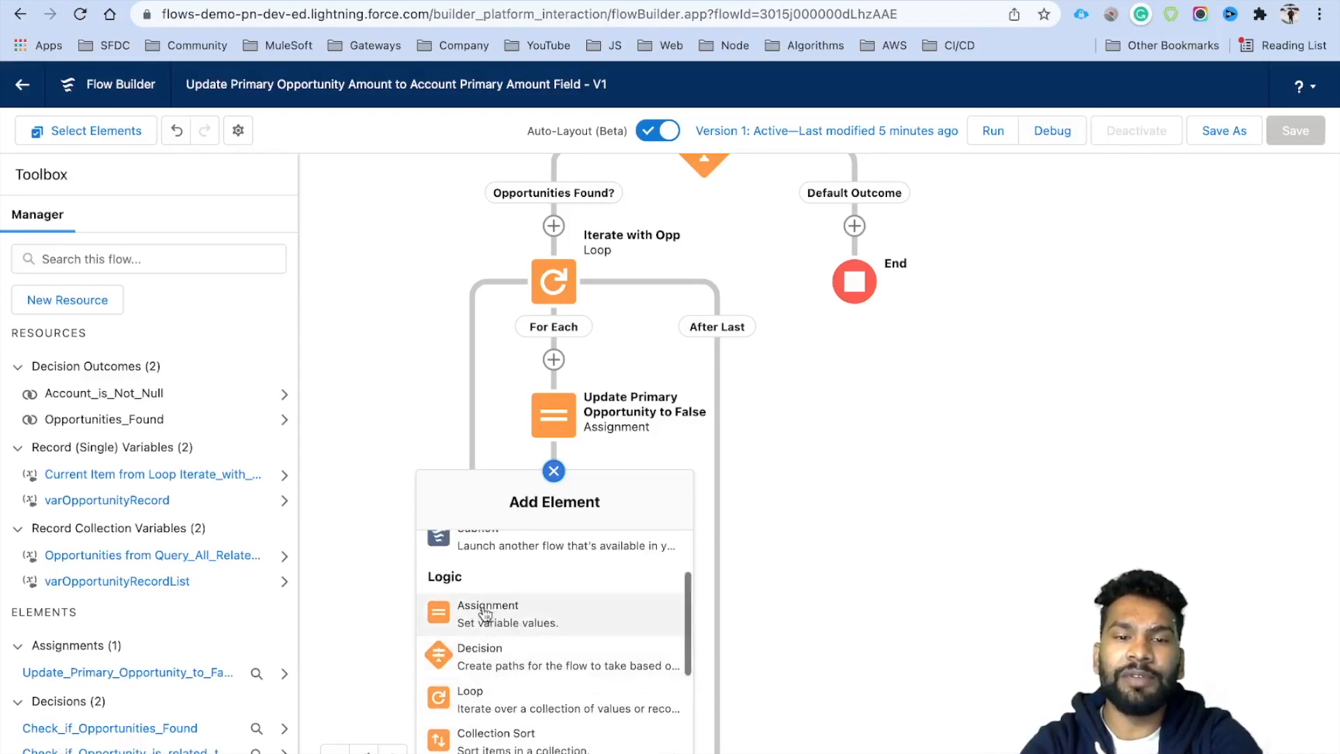
{"action": "left_click", "coordinate": [458, 601]}
{"action": "left_click", "coordinate": [383, 300]}
{"action": "type", "text": "A"}
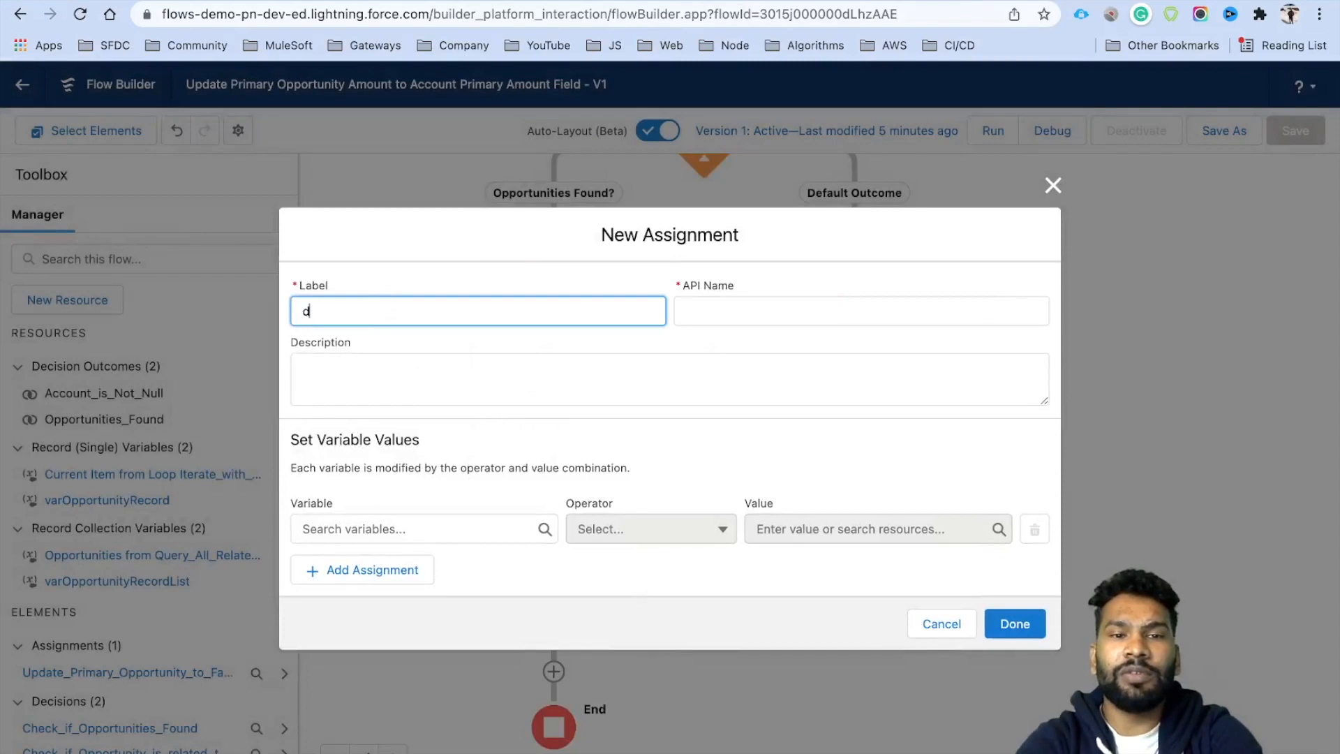
{"action": "type", "text": "dd Record to List"}
Make it add varOpportunityRecord to varOpportunityRecordList, then save it.
{"action": "left_click", "coordinate": [416, 528]}
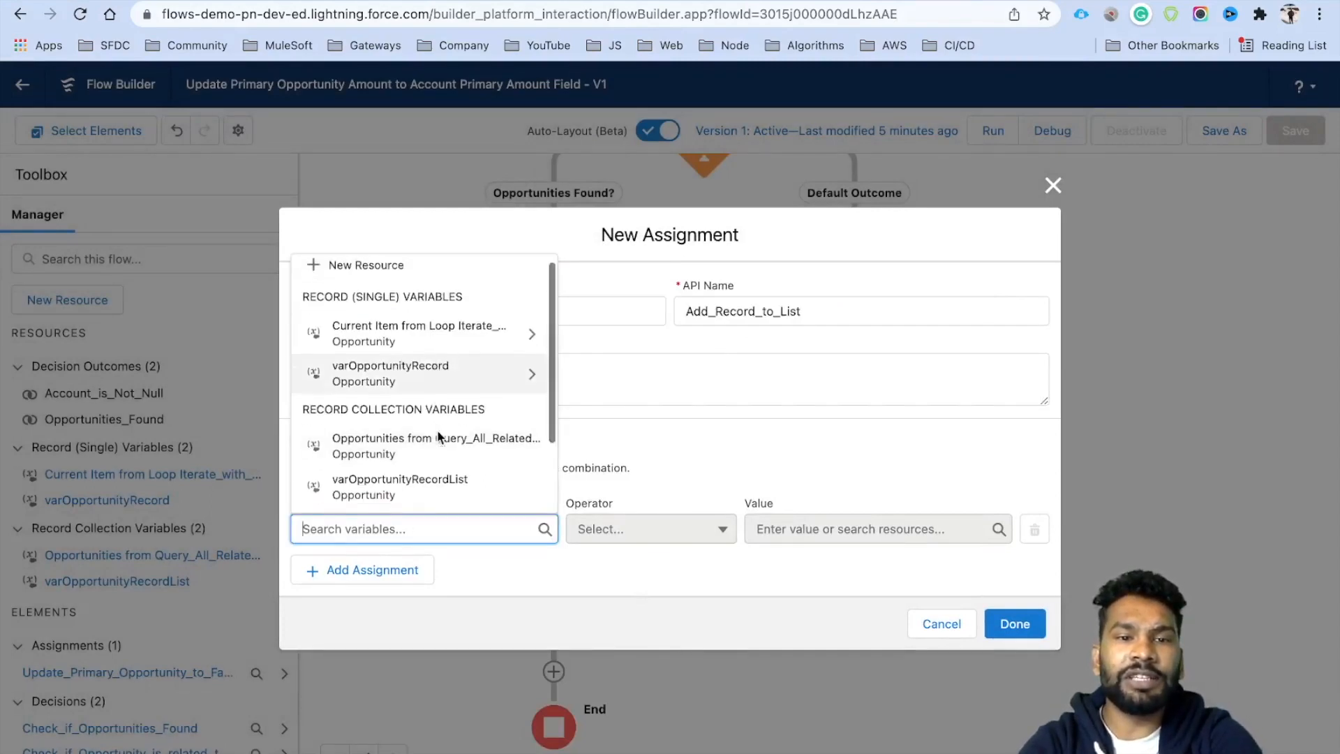
{"action": "scroll", "coordinate": [425, 391], "scroll_direction": "down", "scroll_amount": 1}
{"action": "left_click", "coordinate": [388, 461]}
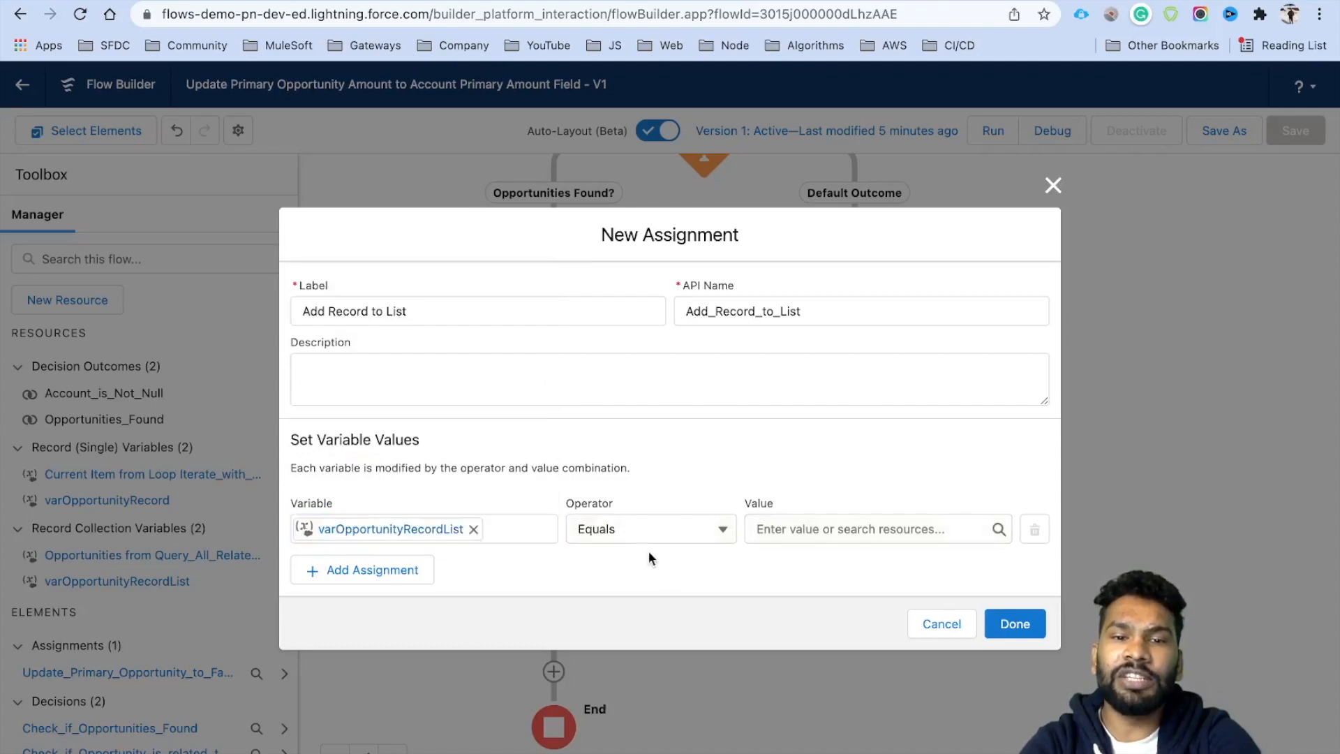
{"action": "left_click", "coordinate": [624, 531]}
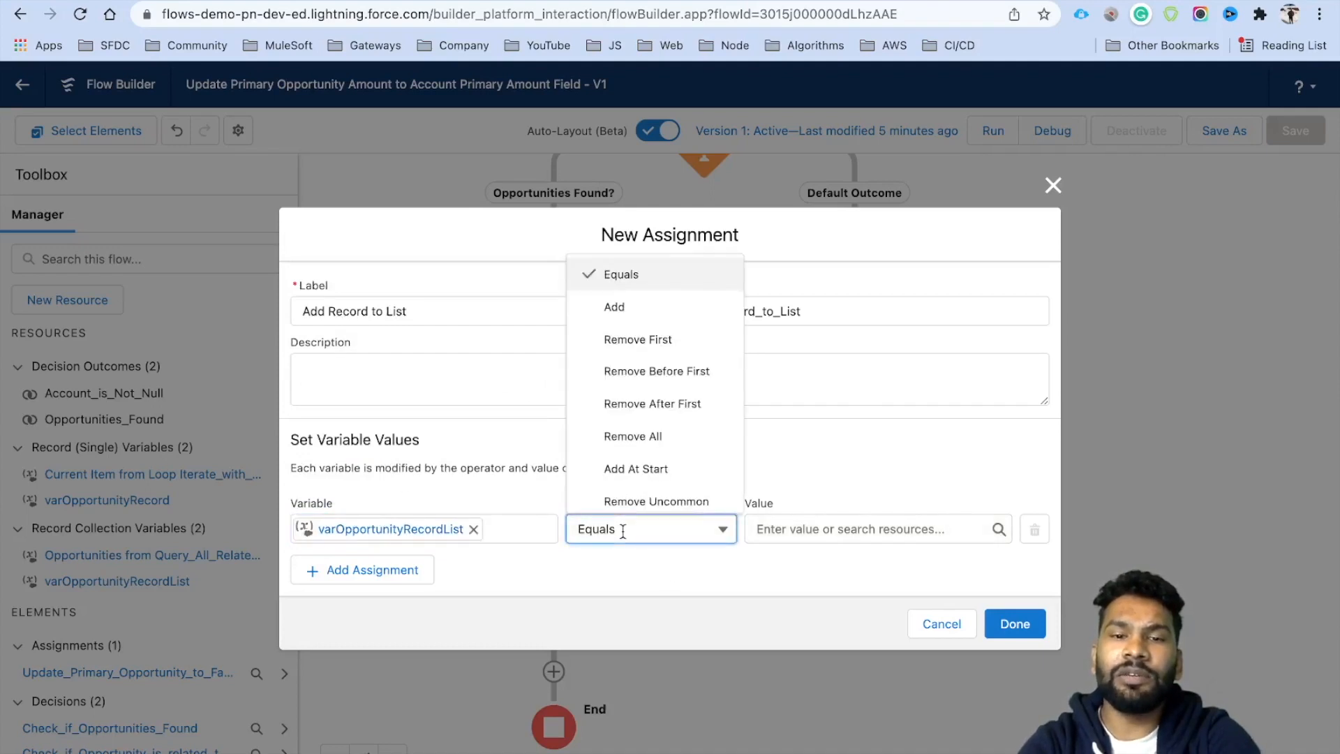
{"action": "left_click", "coordinate": [631, 316]}
{"action": "left_click", "coordinate": [809, 528]}
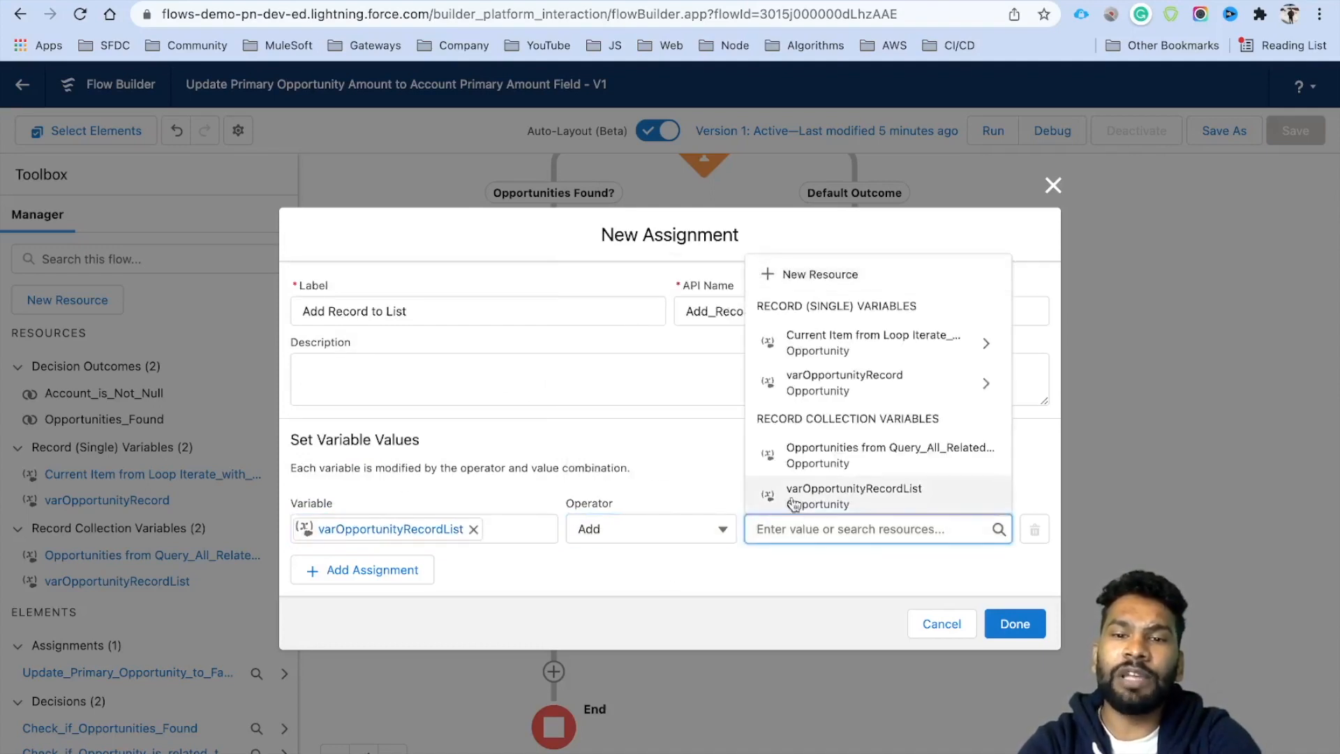
{"action": "left_click", "coordinate": [859, 397]}
{"action": "key", "text": "BackSpace"}
{"action": "left_click", "coordinate": [857, 569]}
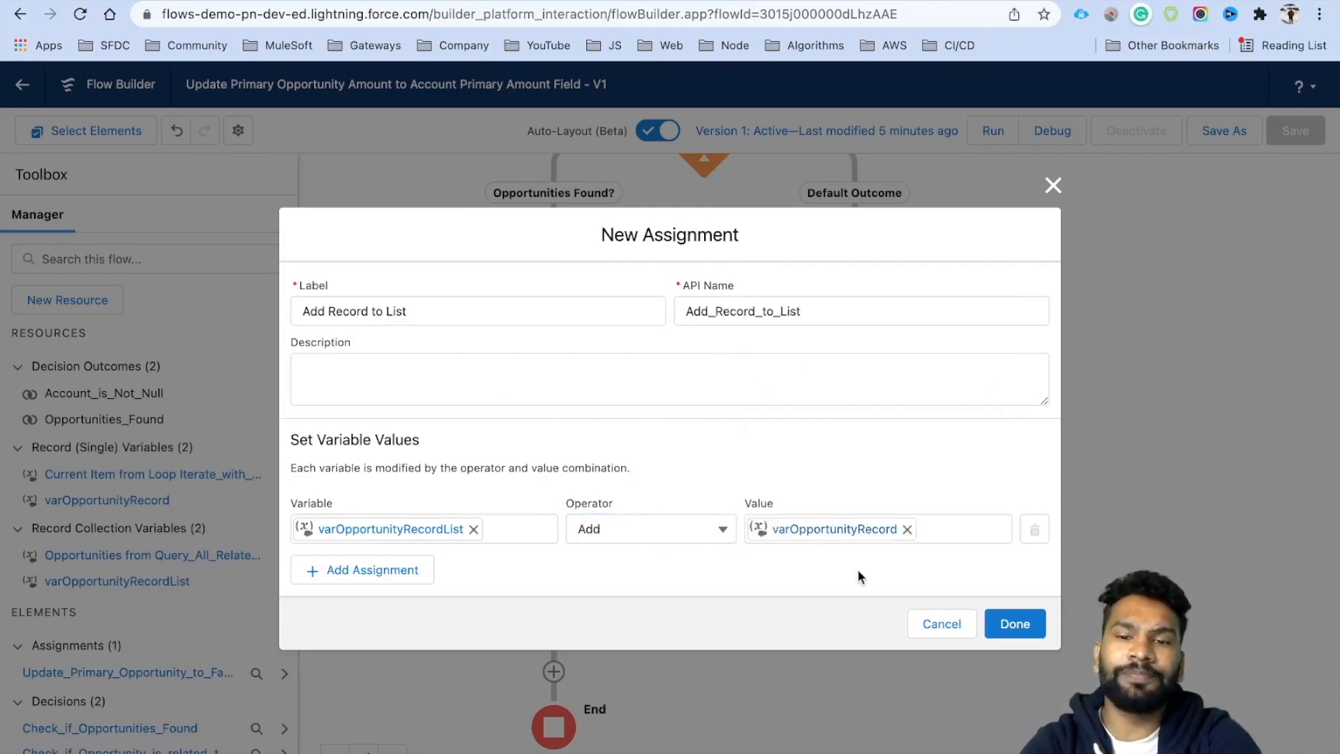
{"action": "left_click", "coordinate": [1011, 624]}
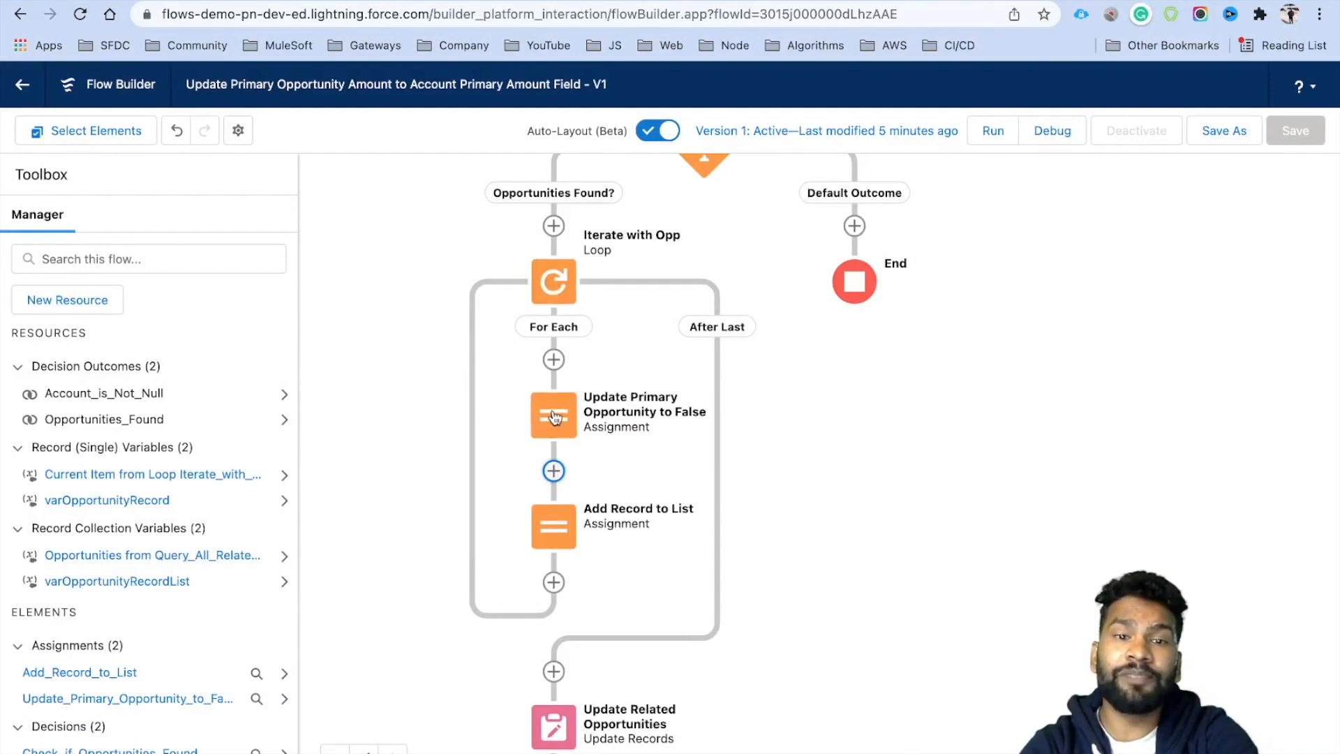
Point Update Related Opportunities' record collection at varOpportunityRecordList instead of the queried opportunities.
{"action": "scroll", "coordinate": [835, 597], "scroll_direction": "down", "scroll_amount": 4}
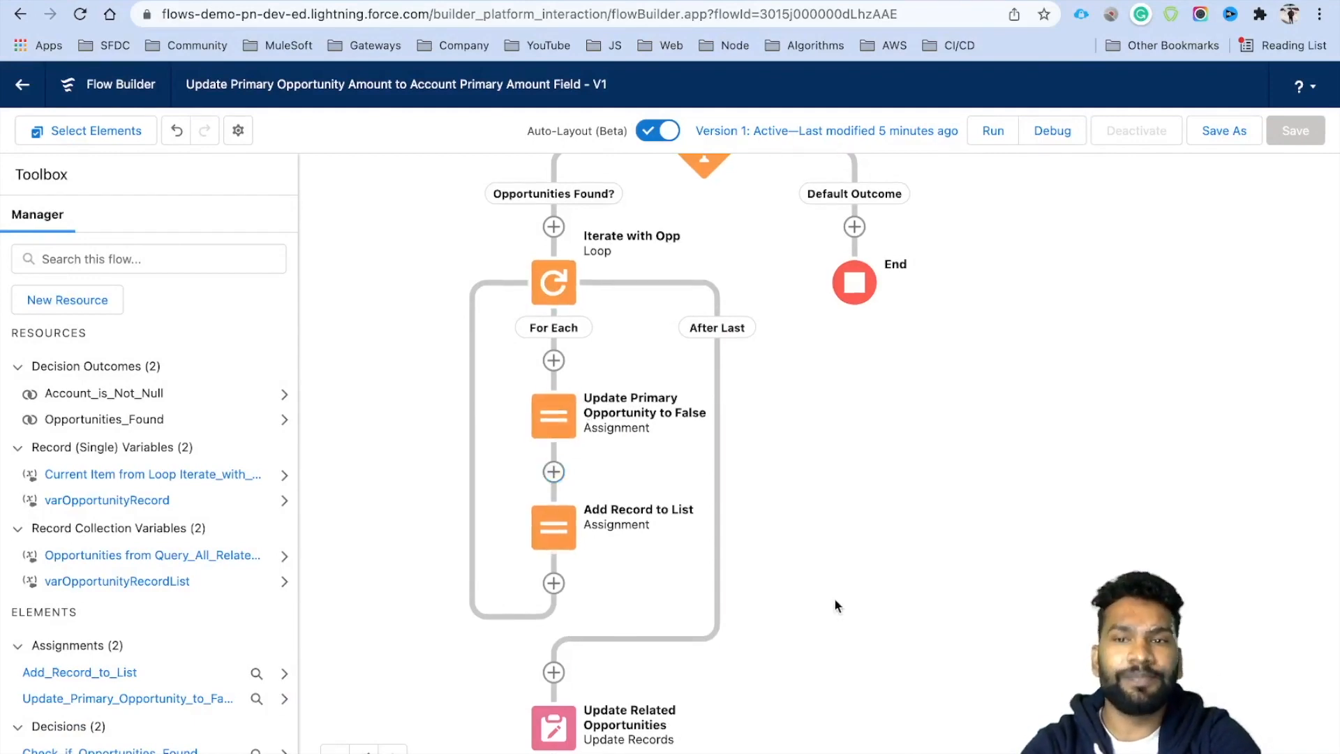
{"action": "left_click", "coordinate": [541, 533]}
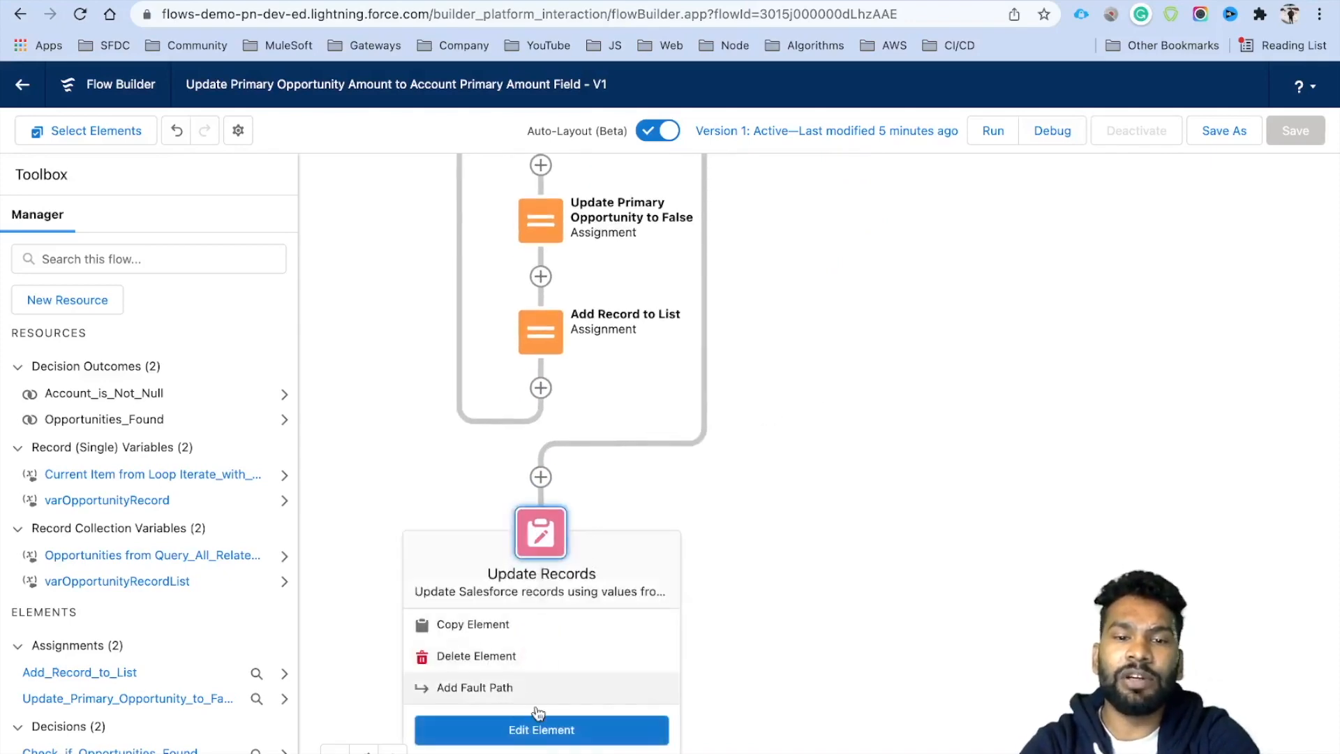
{"action": "left_click", "coordinate": [534, 732]}
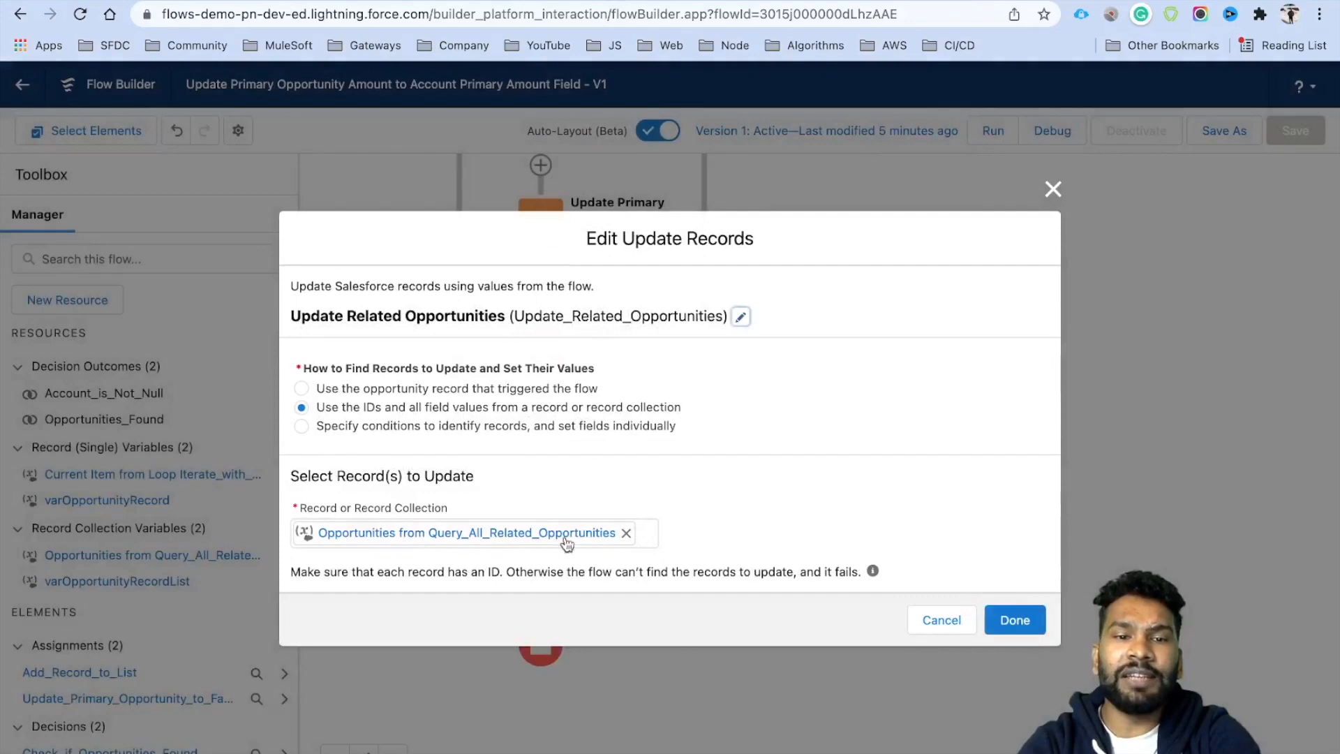
{"action": "left_click", "coordinate": [627, 533]}
{"action": "left_click", "coordinate": [497, 531]}
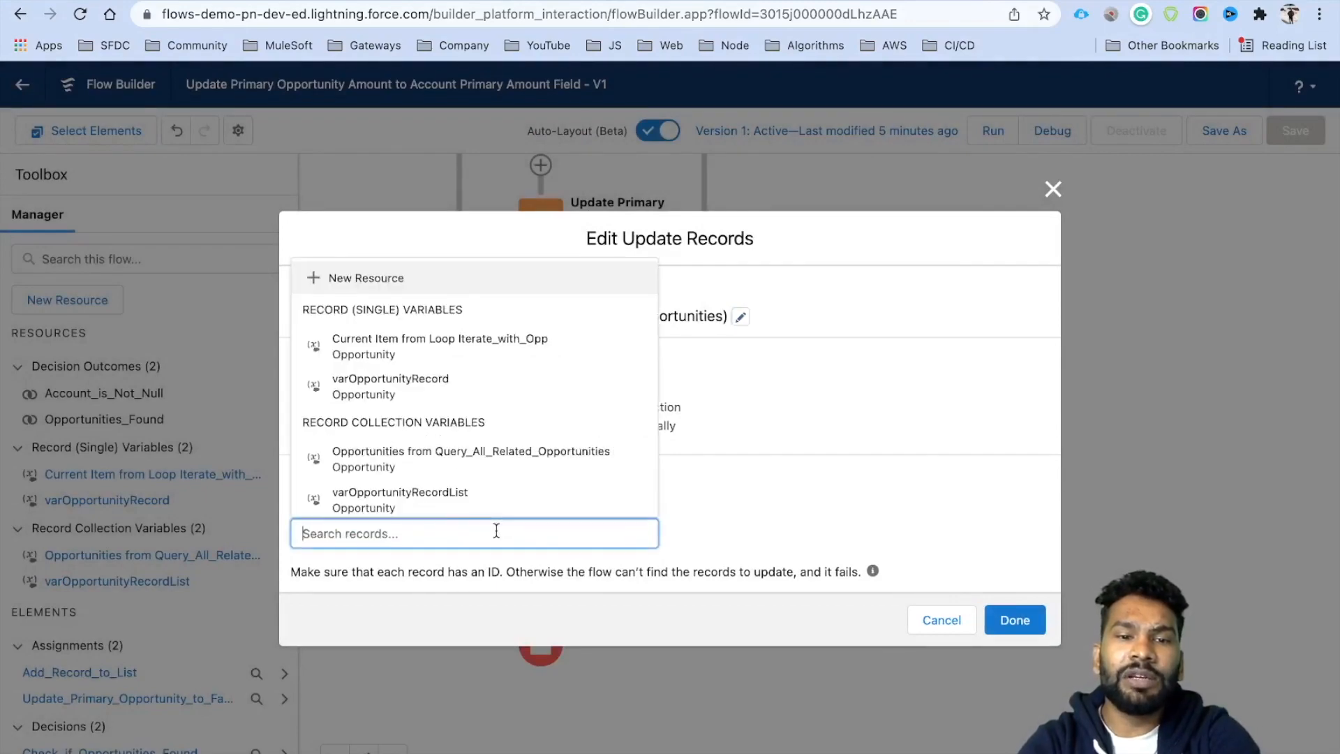
{"action": "left_click", "coordinate": [388, 508]}
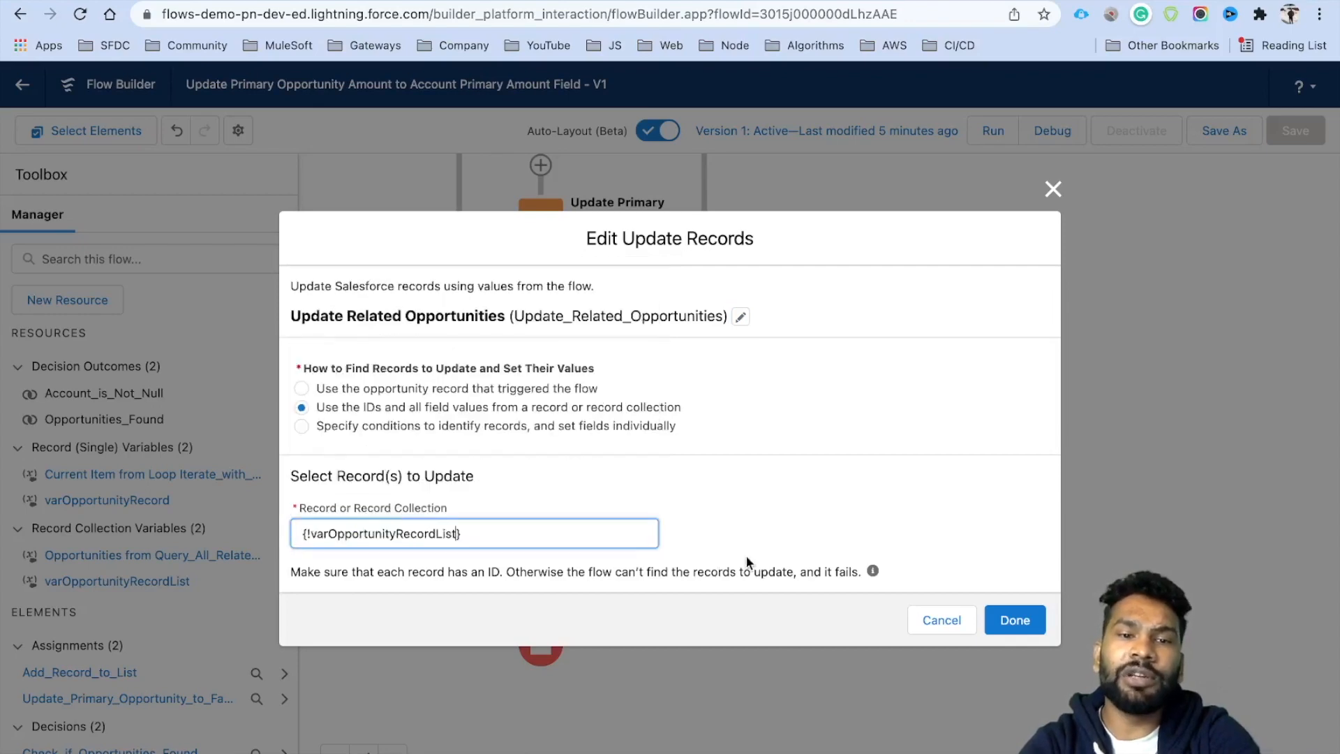
{"action": "left_click", "coordinate": [992, 632]}
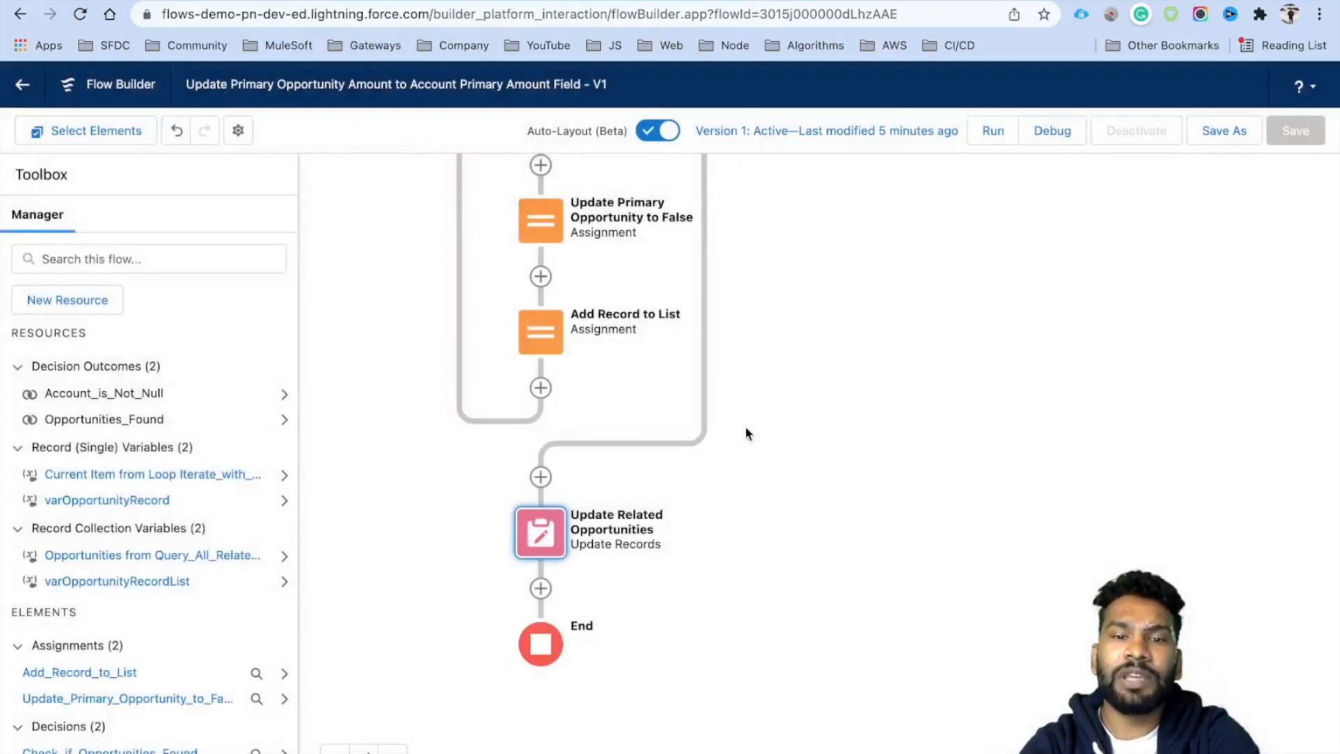
{"action": "left_click", "coordinate": [1231, 143]}
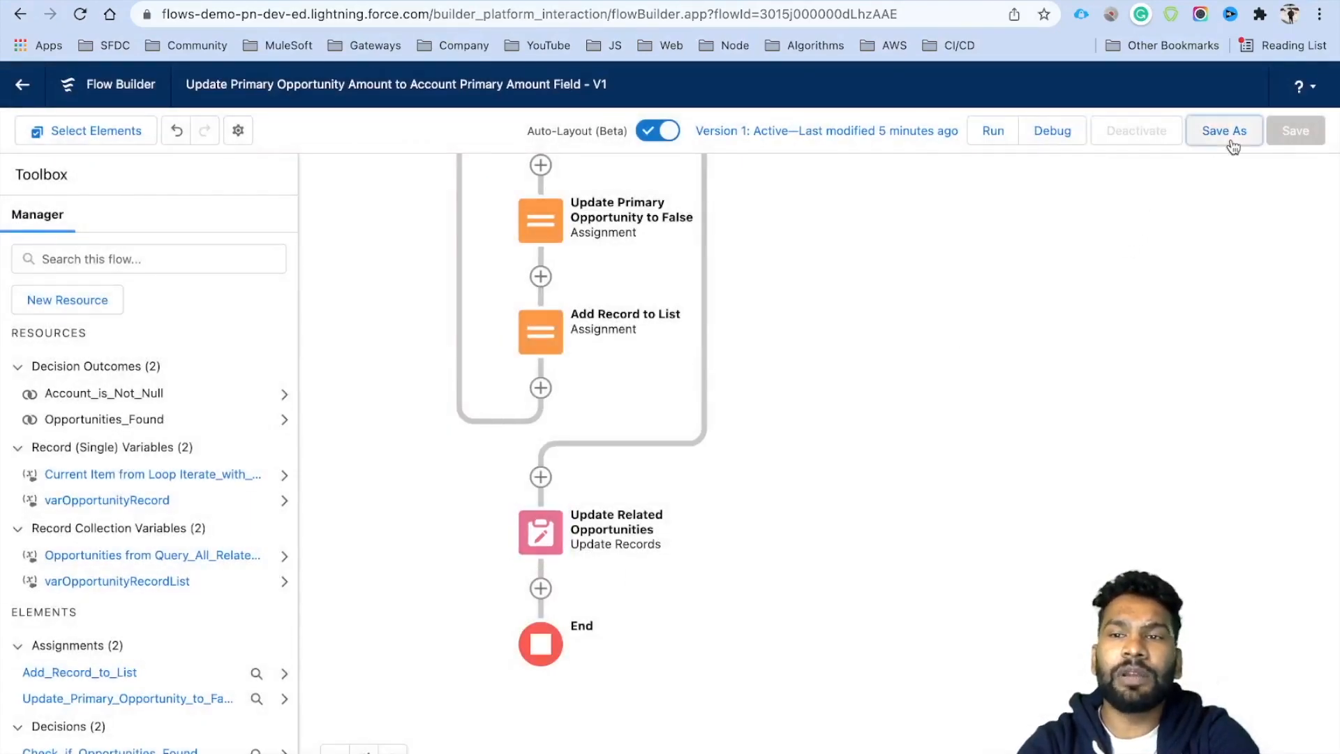
Save the flow as version 2 and debug it with Grand Hotels Guest Portable Generators - Cloned as trigger.
{"action": "left_click", "coordinate": [1004, 590]}
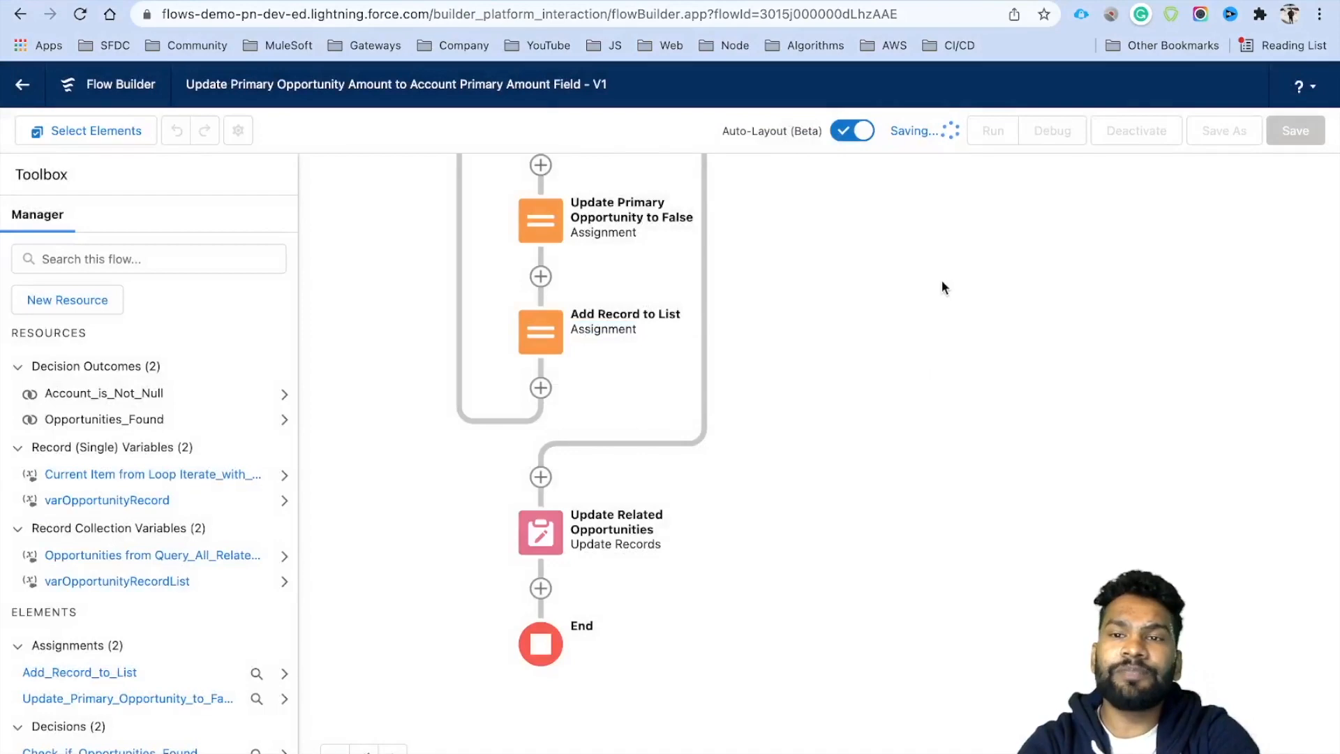
{"action": "left_click", "coordinate": [1058, 132]}
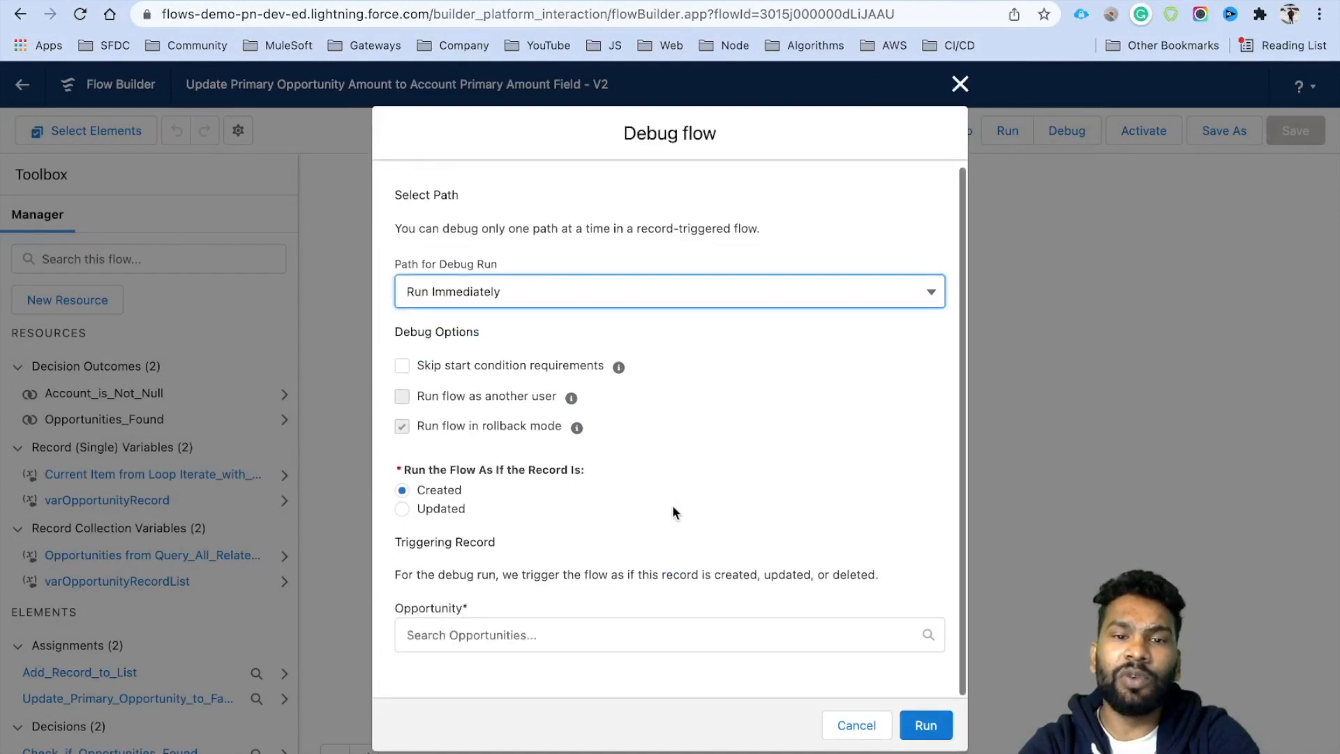
{"action": "left_click", "coordinate": [484, 636]}
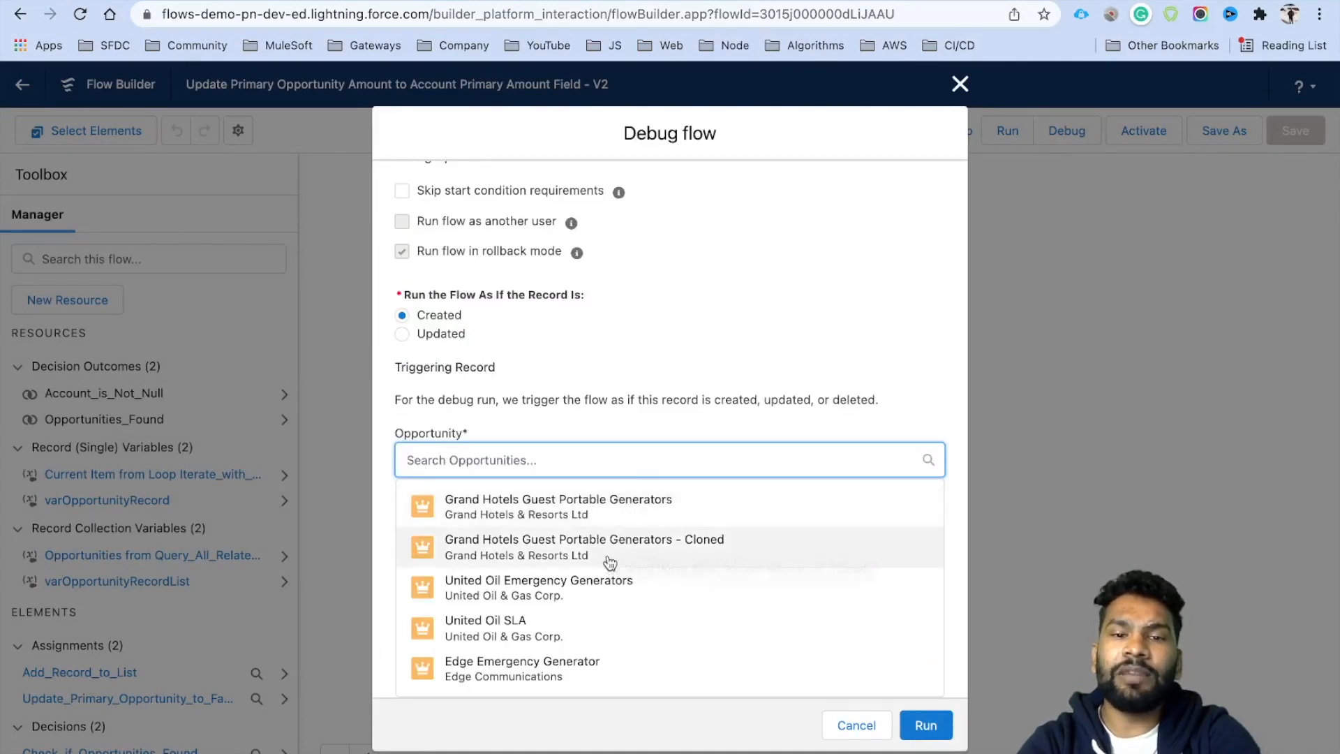
{"action": "left_click", "coordinate": [644, 546]}
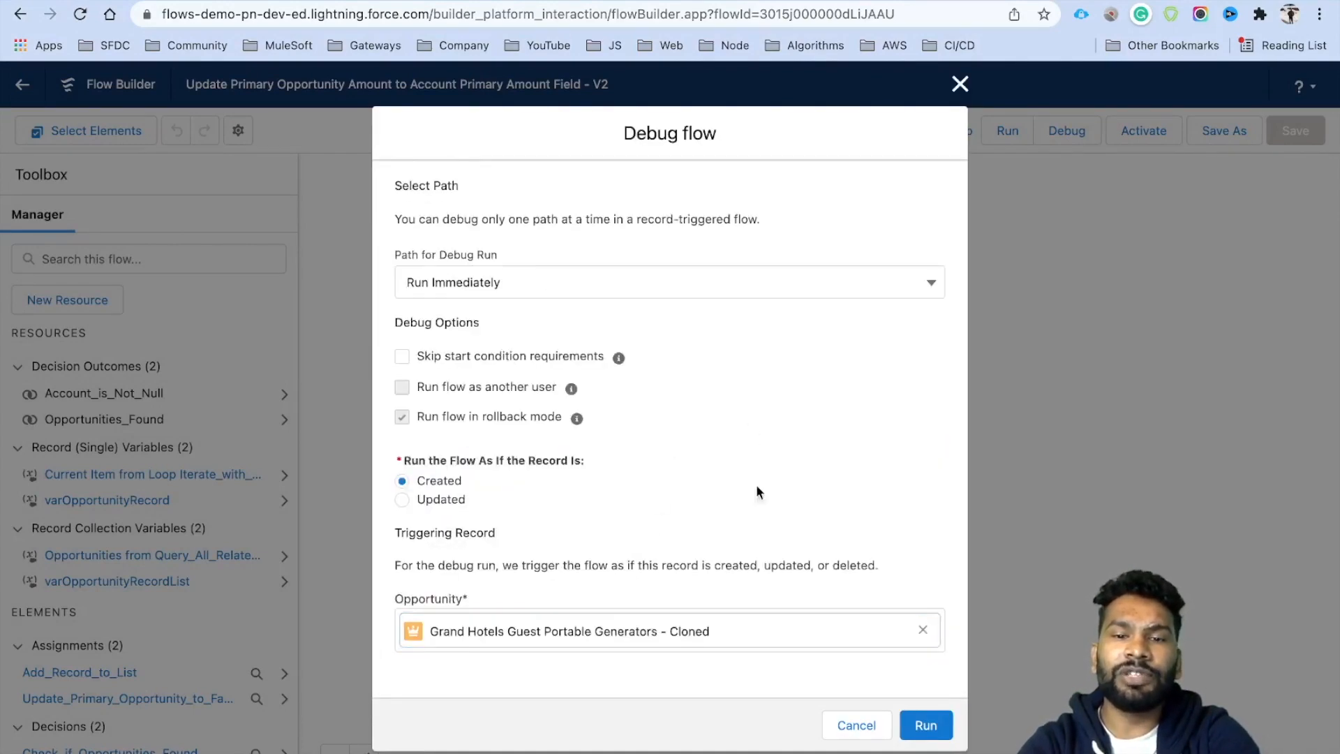
{"action": "left_click", "coordinate": [926, 725]}
{"action": "scroll", "coordinate": [580, 457], "scroll_direction": "up", "scroll_amount": 5}
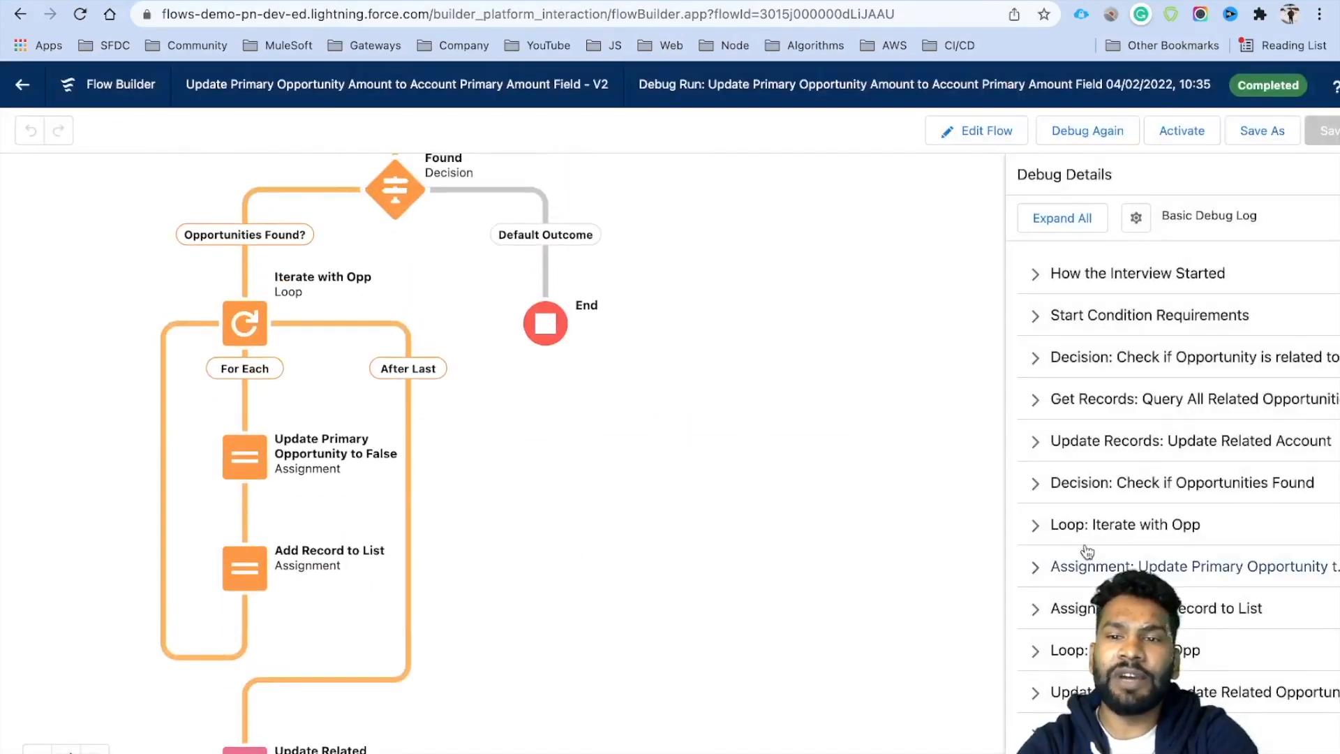
Review the Update Related Opportunities debug details, then activate version 2 and resume editing.
{"action": "scroll", "coordinate": [1179, 489], "scroll_direction": "down", "scroll_amount": 1}
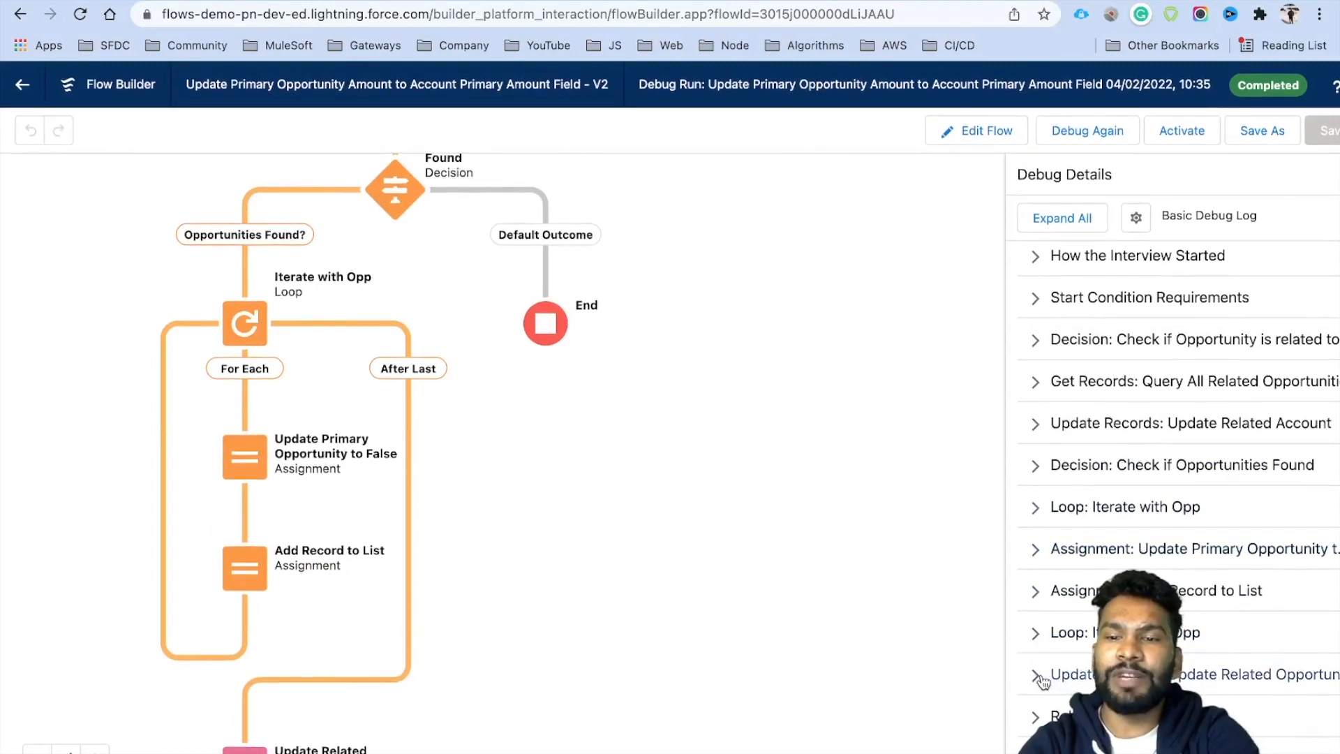
{"action": "left_click", "coordinate": [1037, 677]}
{"action": "scroll", "coordinate": [1180, 454], "scroll_direction": "down", "scroll_amount": 3}
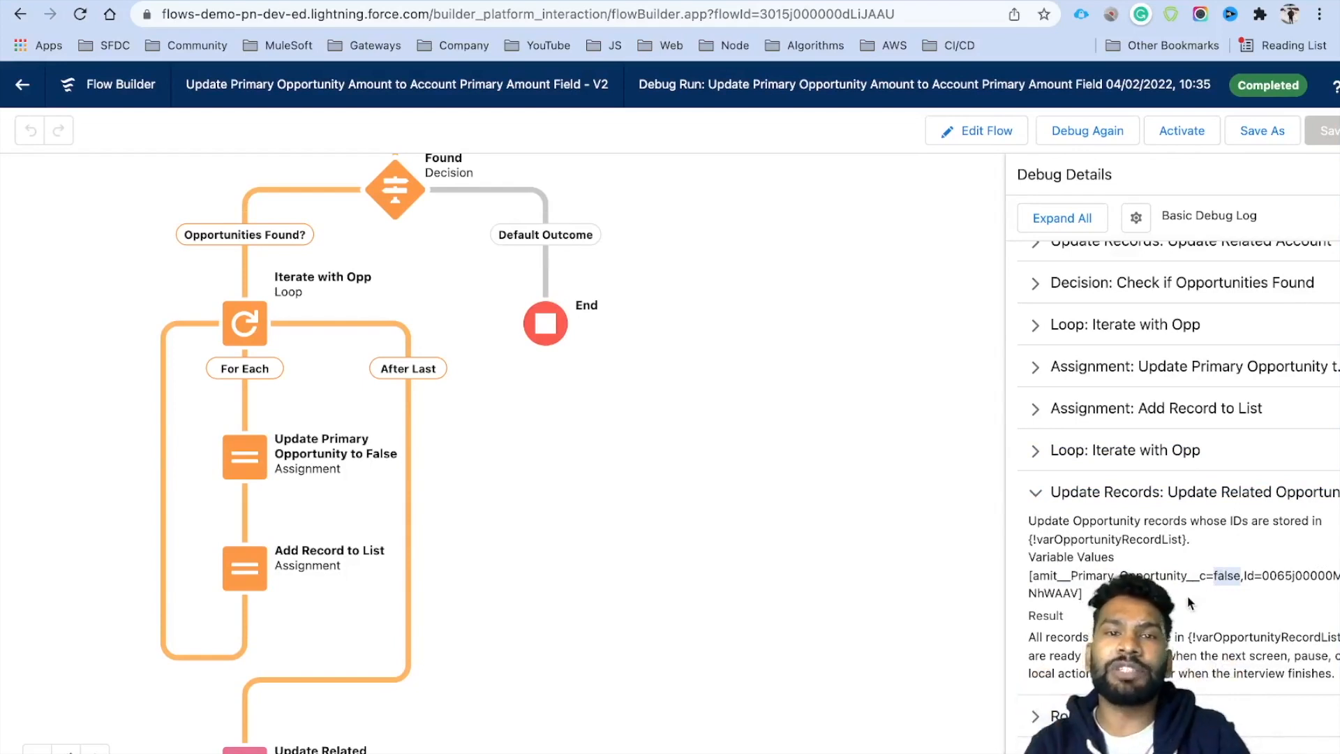
{"action": "scroll", "coordinate": [694, 475], "scroll_direction": "up", "scroll_amount": 5}
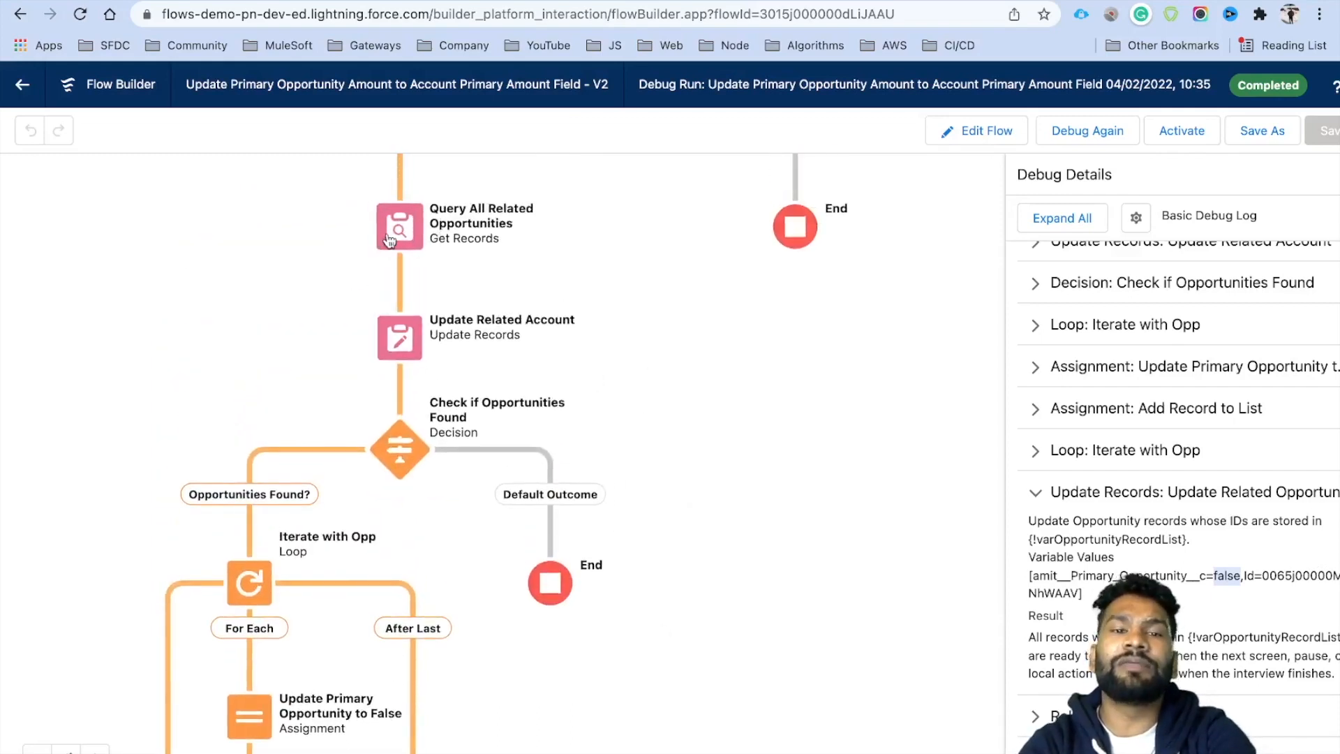
{"action": "left_click", "coordinate": [1206, 133]}
{"action": "left_click", "coordinate": [951, 136]}
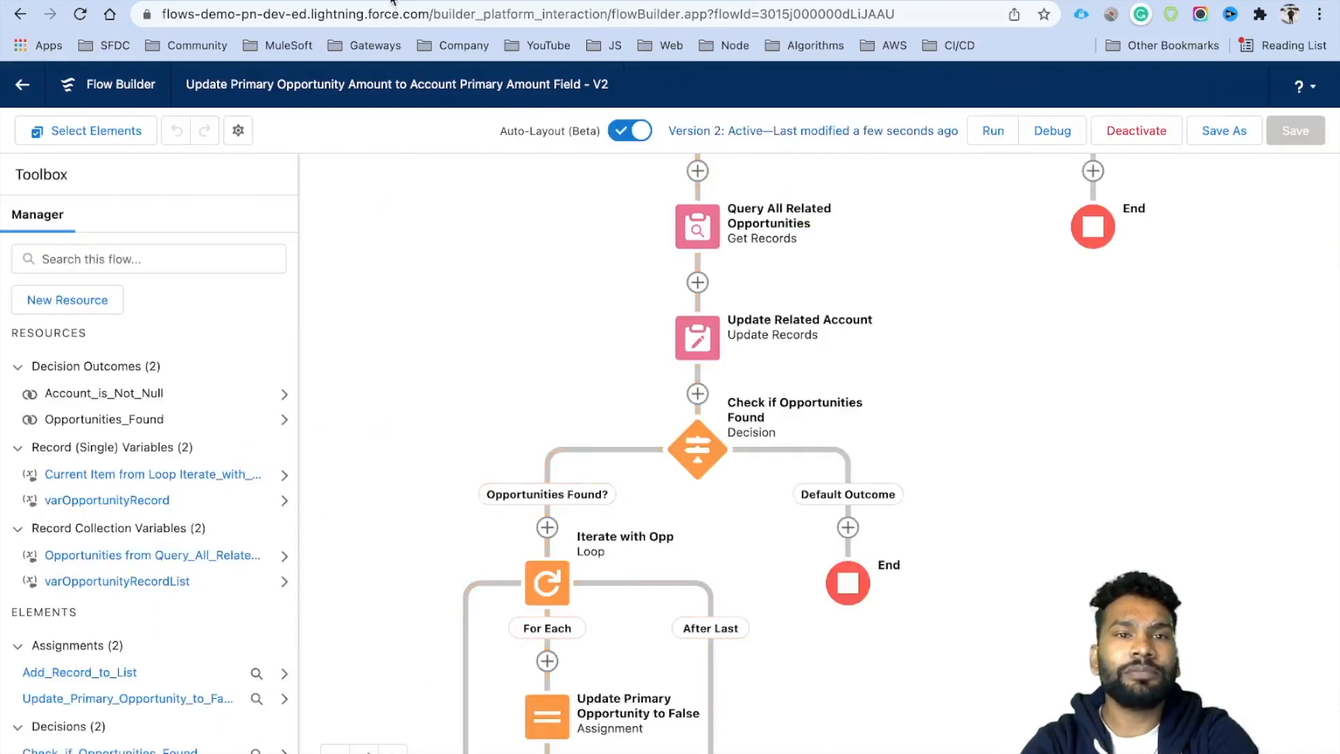
Clone Grand Hotels Guest Portable Generators as 'Grand Hotels Guest Generators' with Amount 2,500.
{"action": "left_click", "coordinate": [393, 1]}
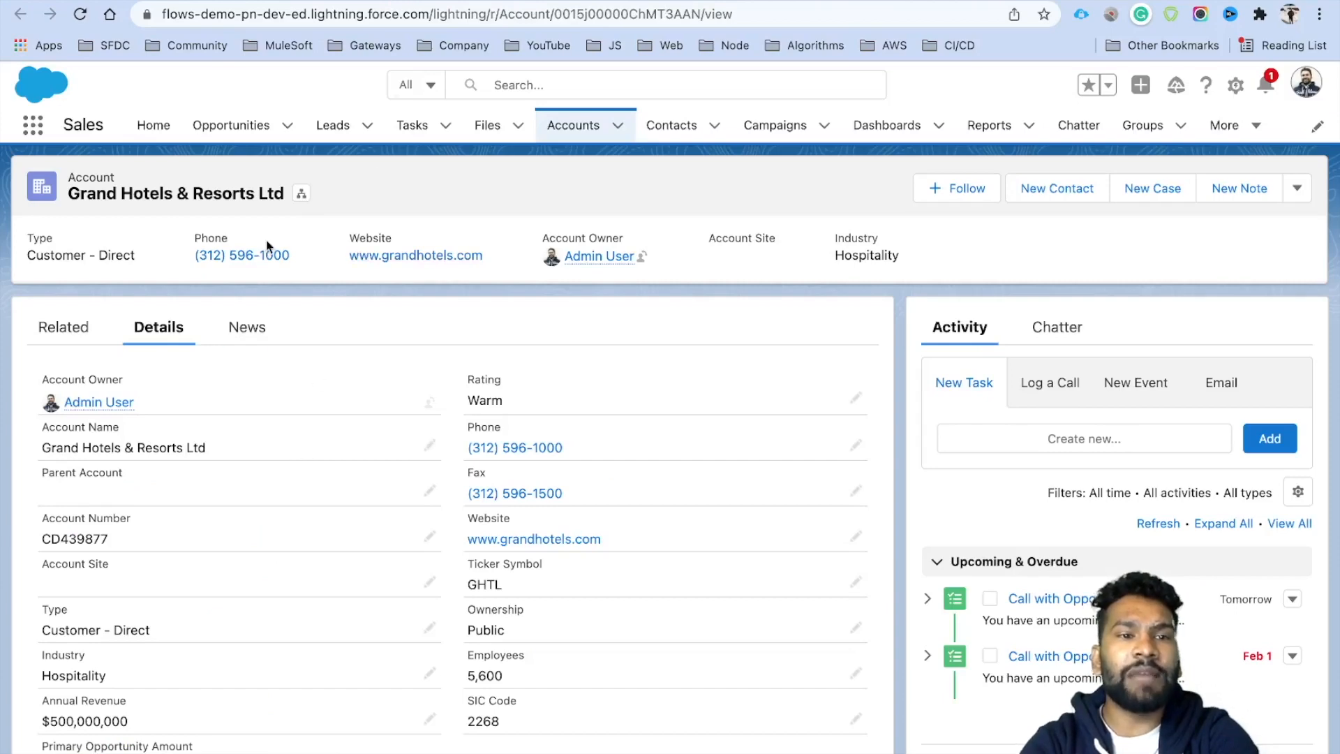
{"action": "left_click", "coordinate": [202, 1]}
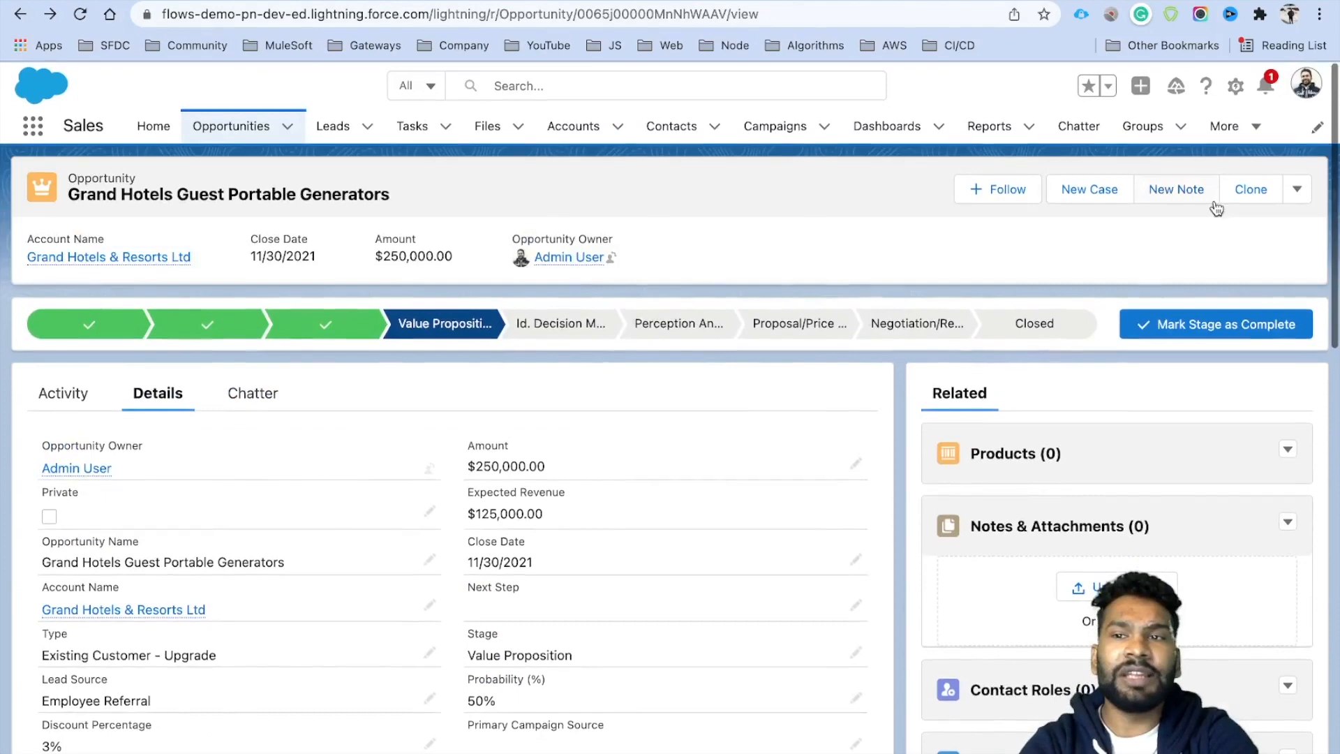
{"action": "left_click", "coordinate": [1243, 198]}
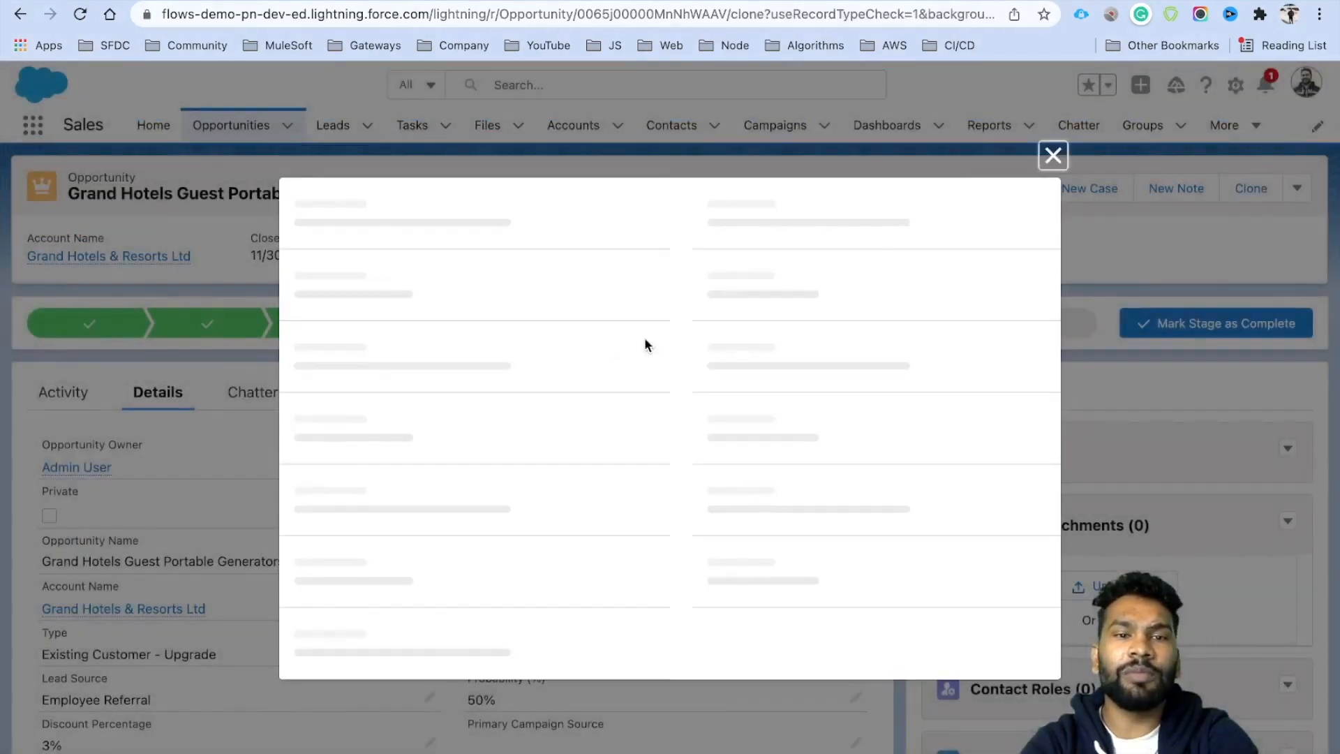
{"action": "double_click", "coordinate": [466, 362]}
{"action": "key", "text": "BackSpace"}
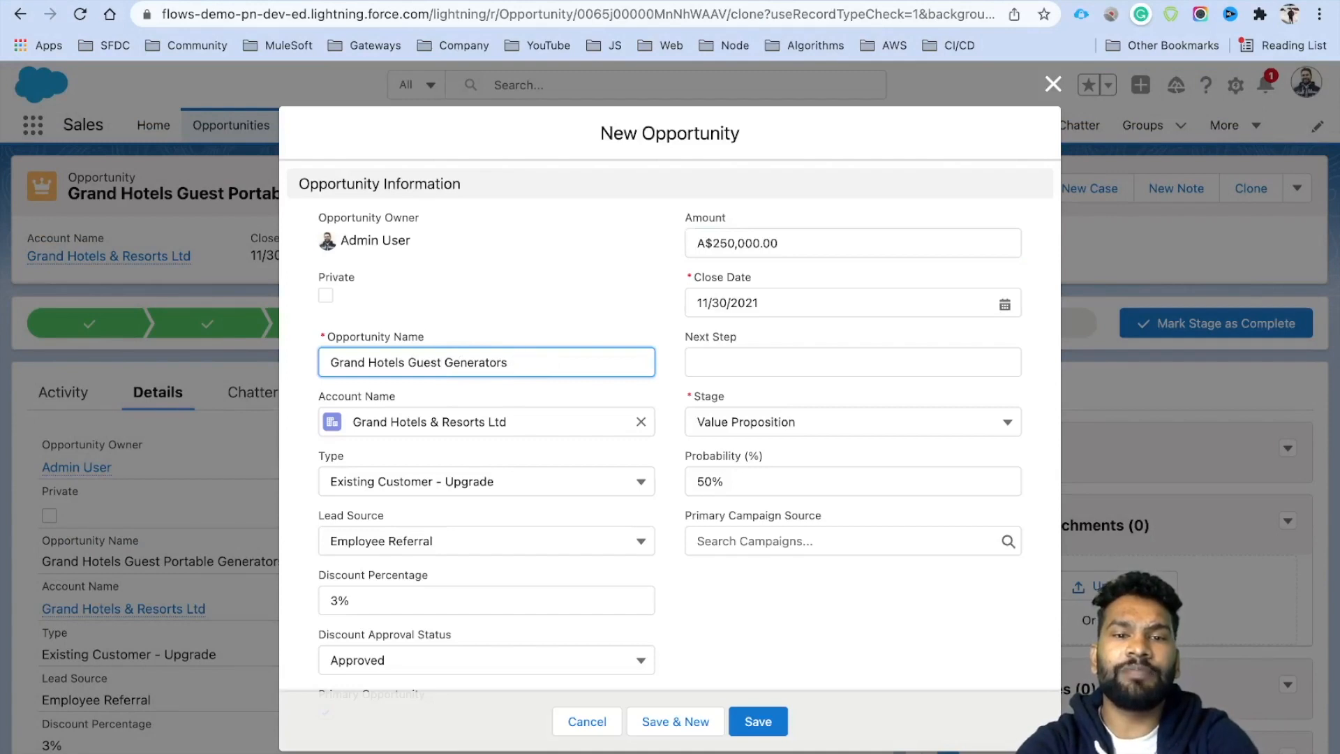
{"action": "left_click", "coordinate": [747, 241]}
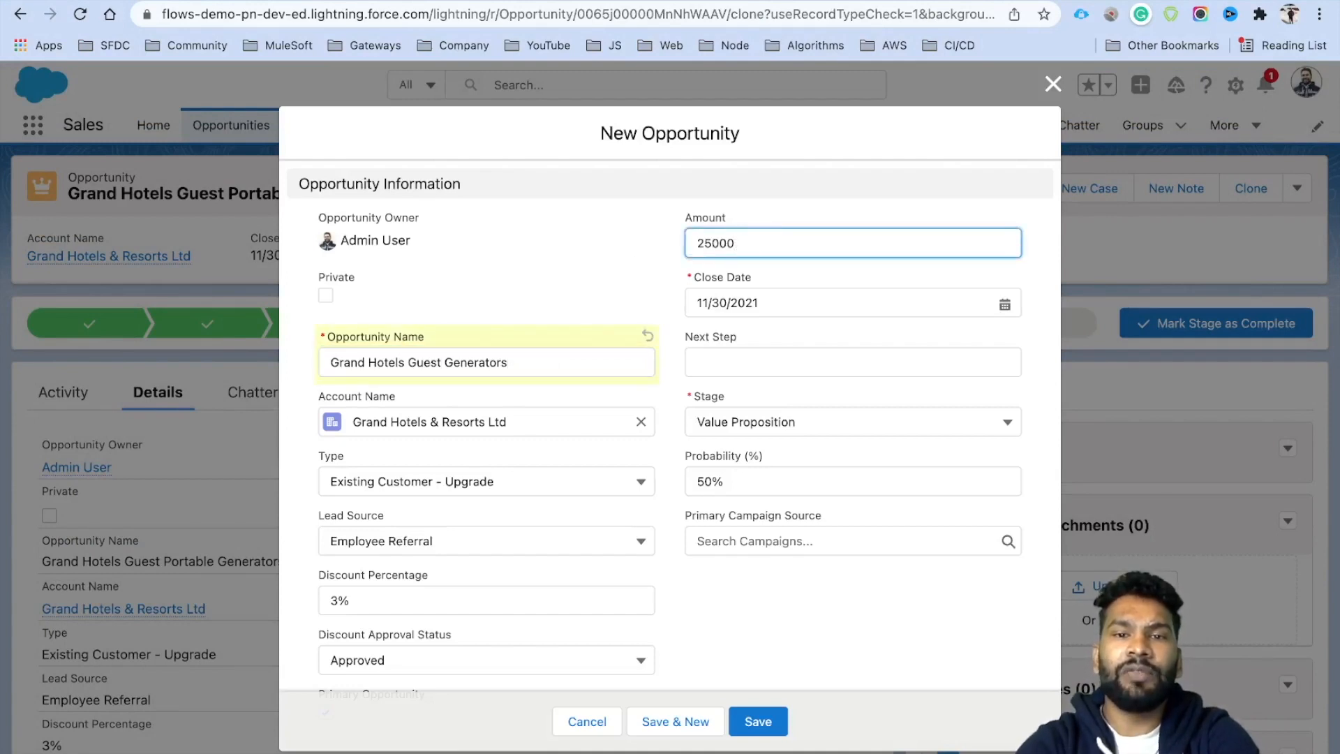
{"action": "left_click", "coordinate": [751, 206]}
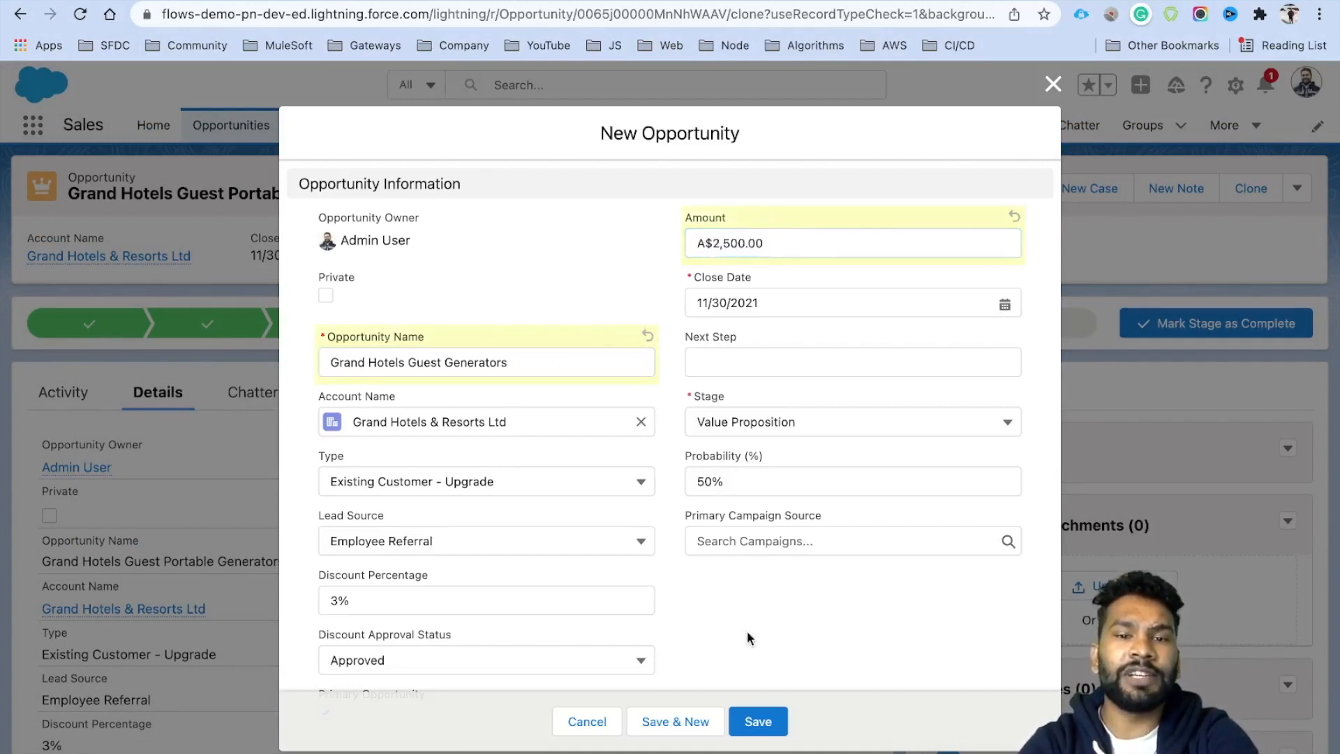
{"action": "scroll", "coordinate": [743, 697], "scroll_direction": "down", "scroll_amount": 3}
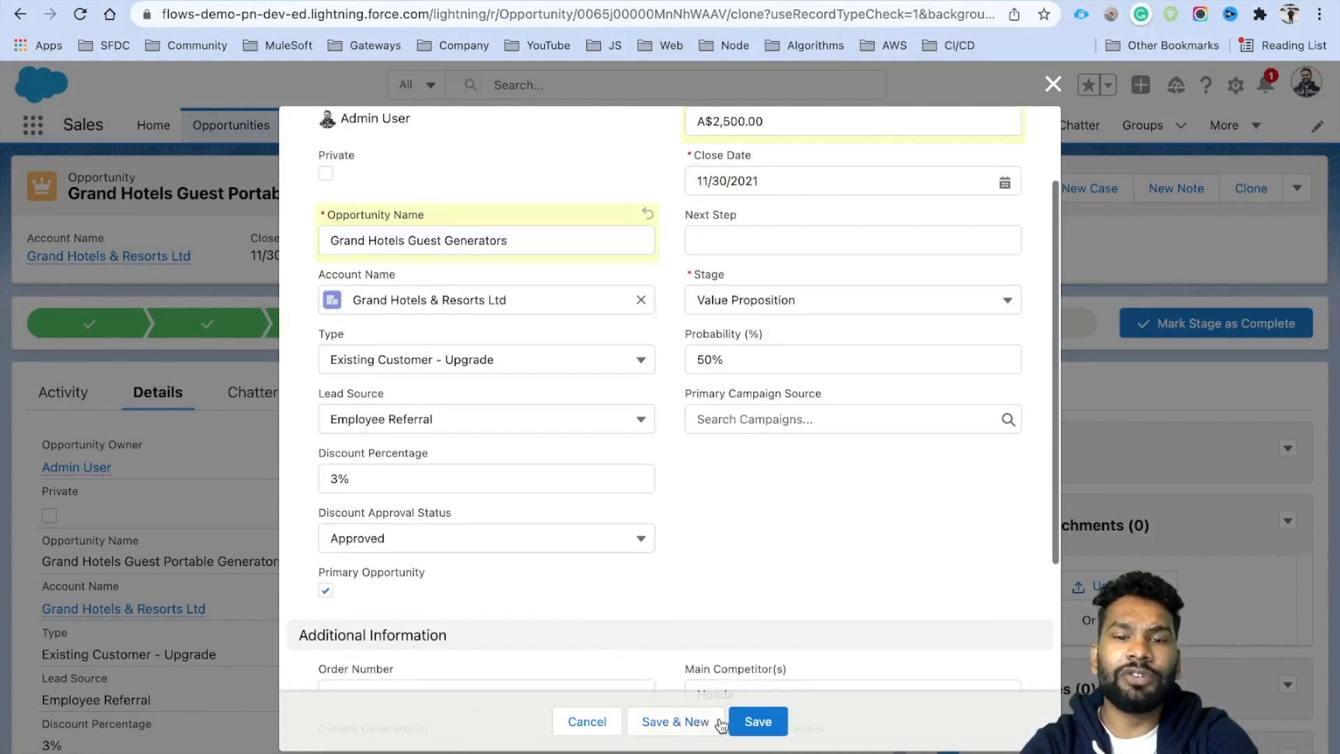
{"action": "left_click", "coordinate": [758, 721]}
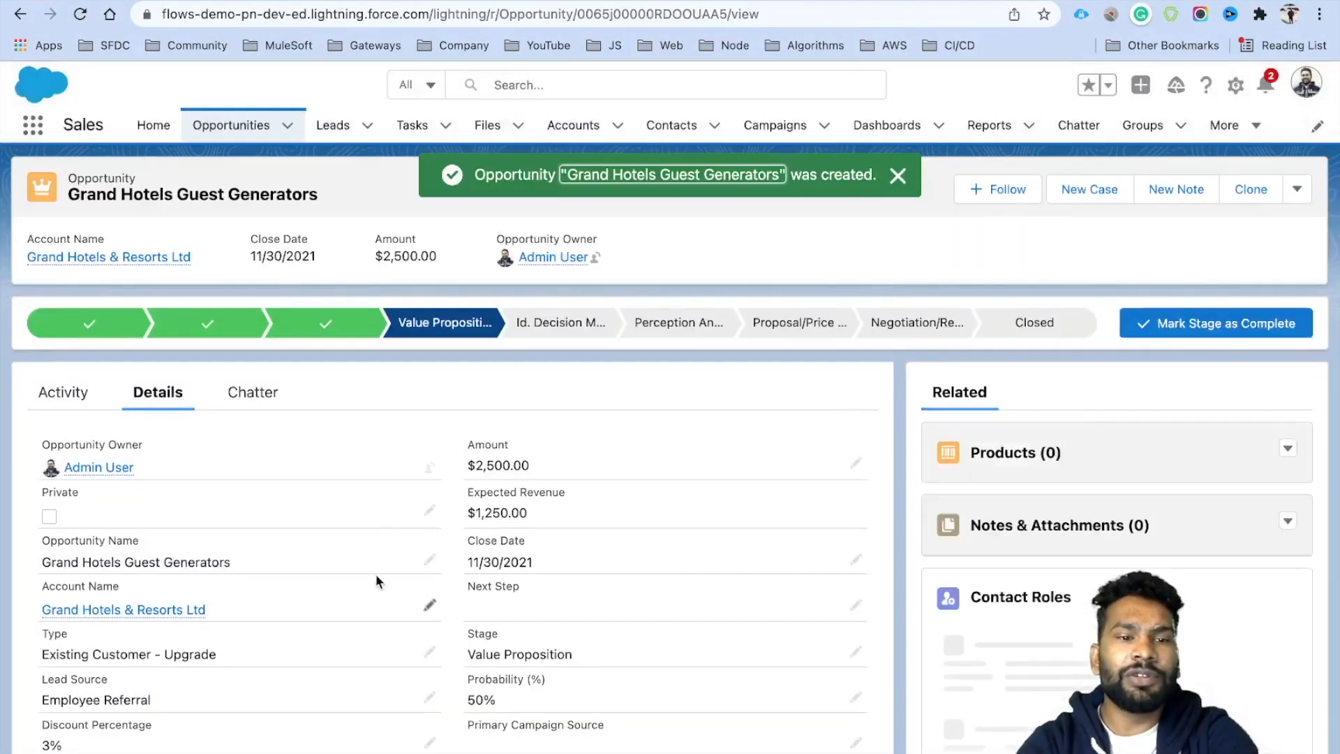
Confirm the Grand Hotels account's Primary Opportunity Amount shows $2,500.00, then go to Opportunities.
{"action": "scroll", "coordinate": [377, 576], "scroll_direction": "down", "scroll_amount": 1}
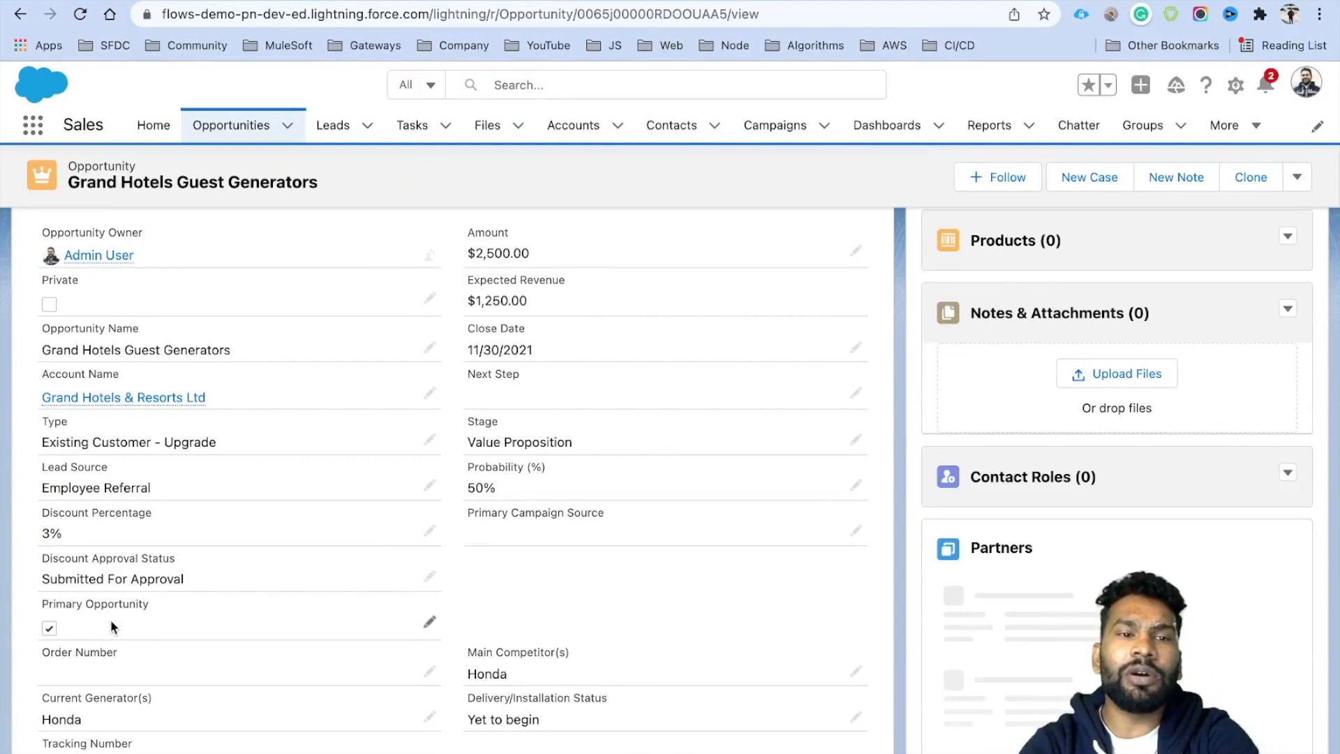
{"action": "left_click", "coordinate": [403, 1]}
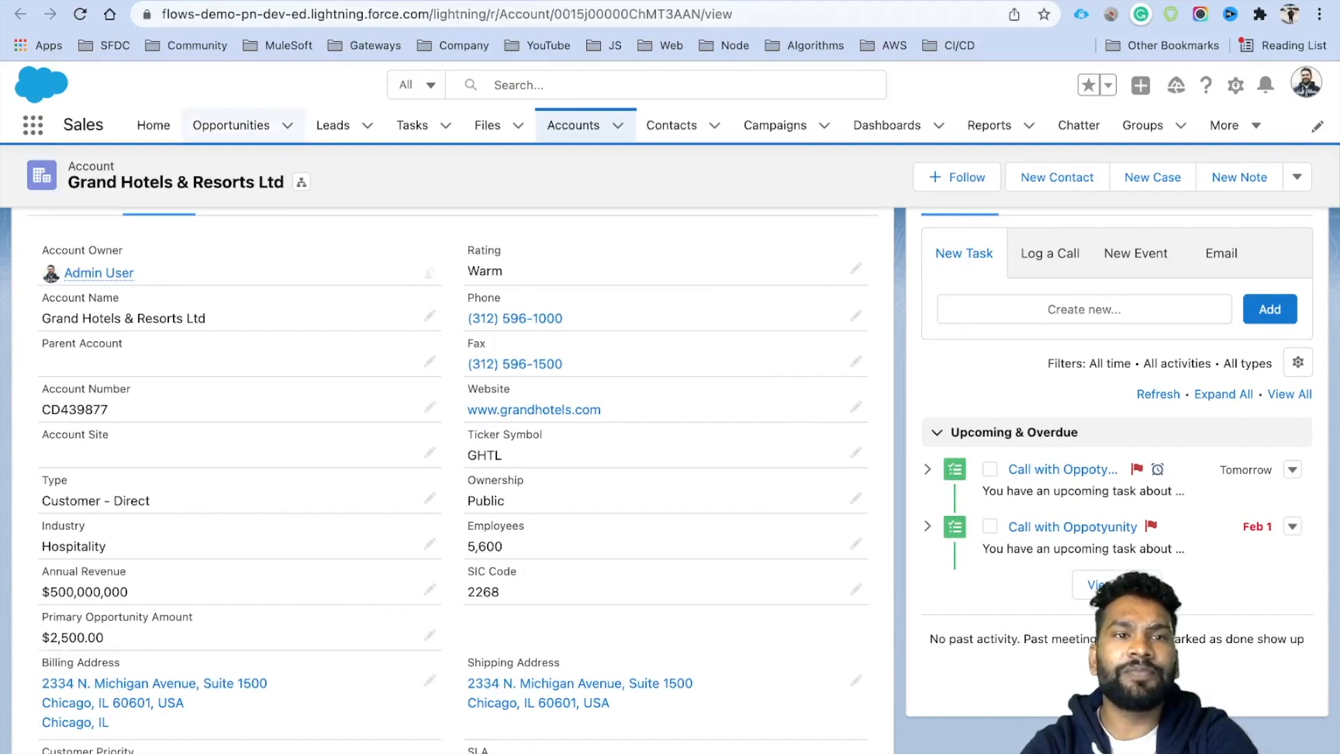
{"action": "left_click", "coordinate": [222, 1]}
{"action": "left_click", "coordinate": [248, 129]}
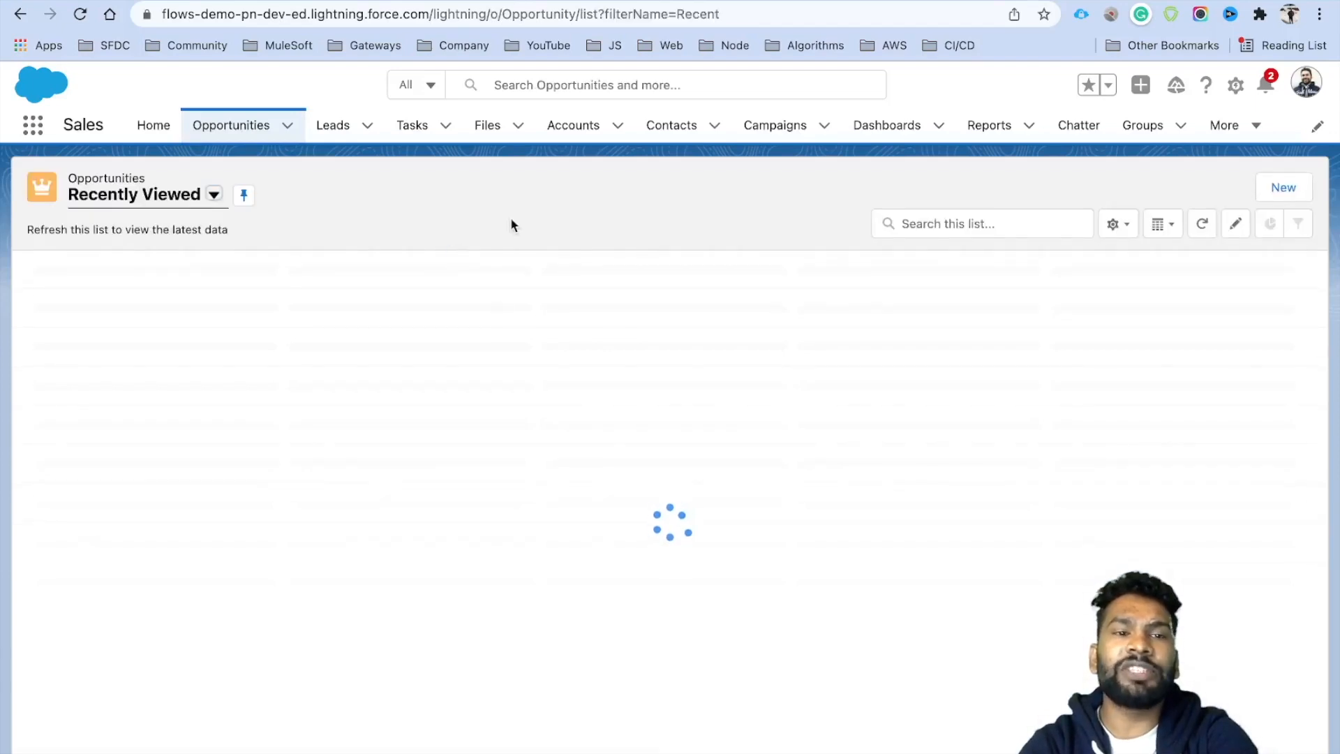
Switch the opportunities list to the All Opportunities view.
{"action": "left_click", "coordinate": [180, 199]}
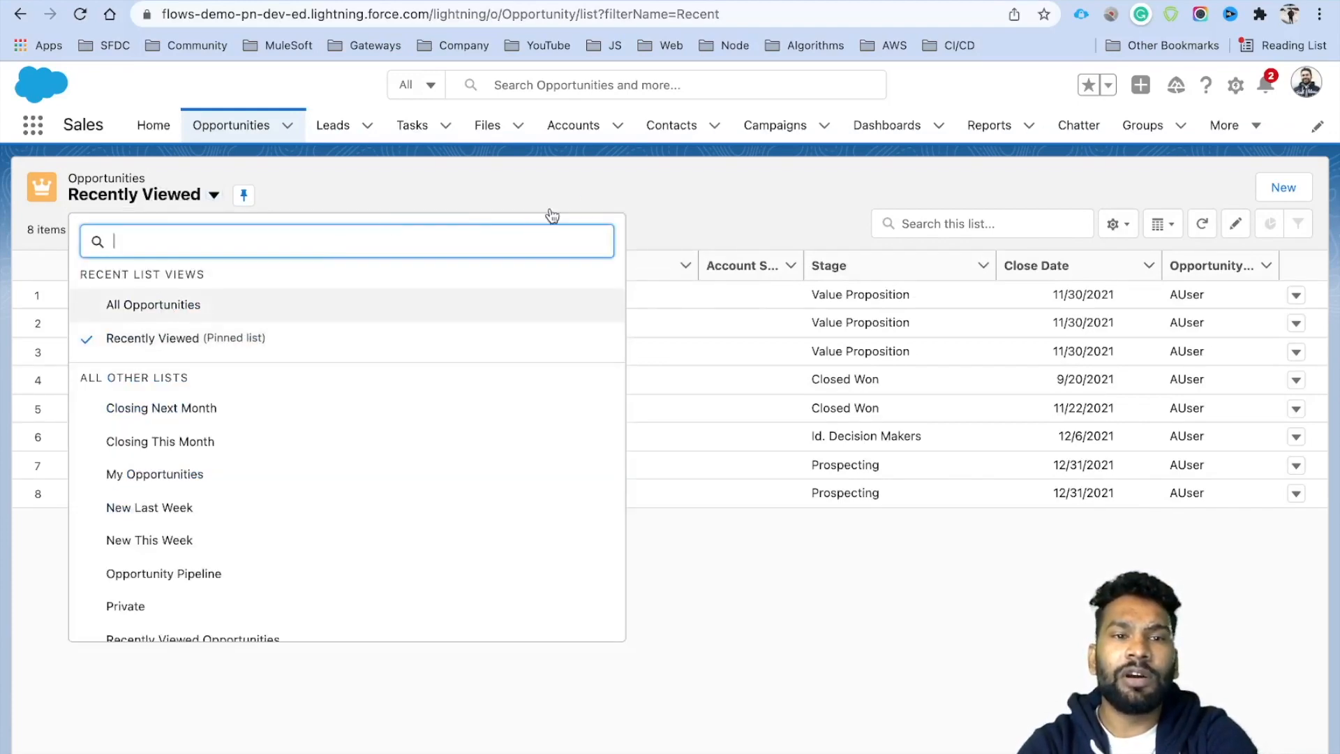
{"action": "key", "text": "Return"}
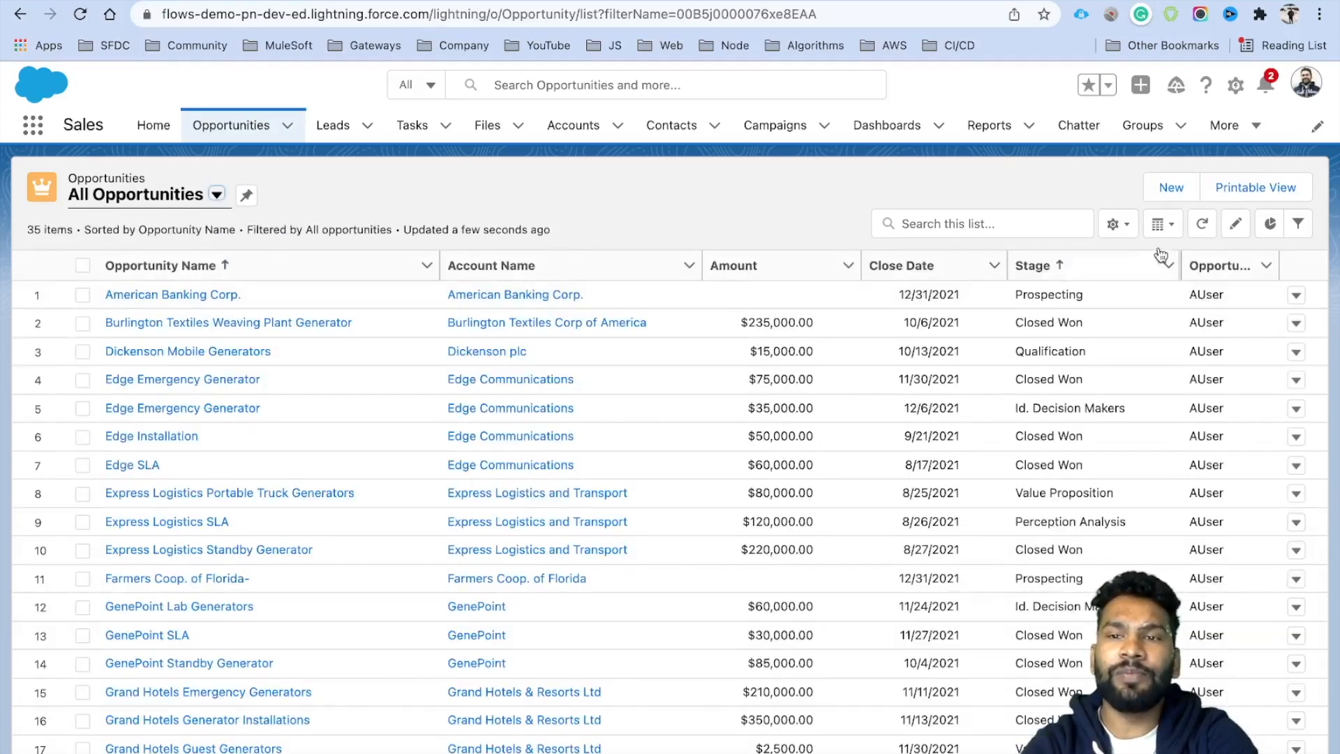
{"action": "left_click", "coordinate": [1115, 223]}
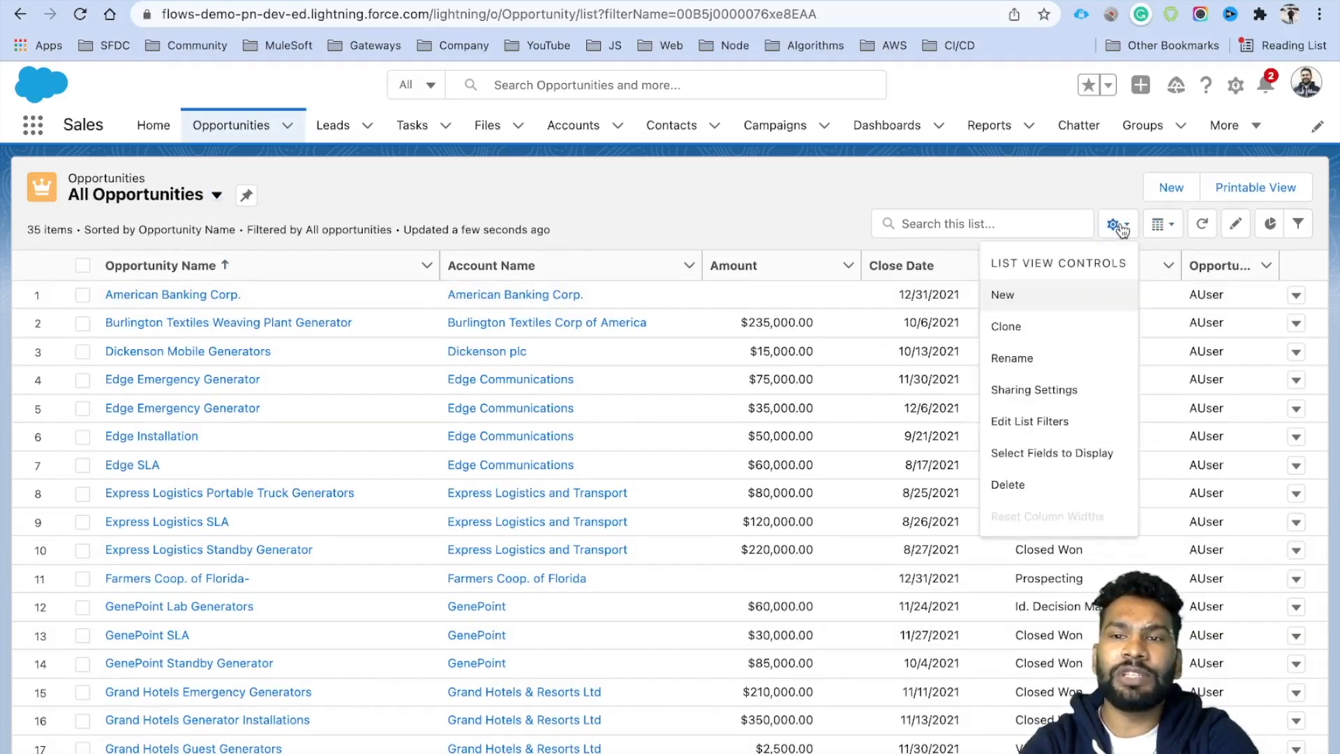
{"action": "left_click", "coordinate": [1031, 458]}
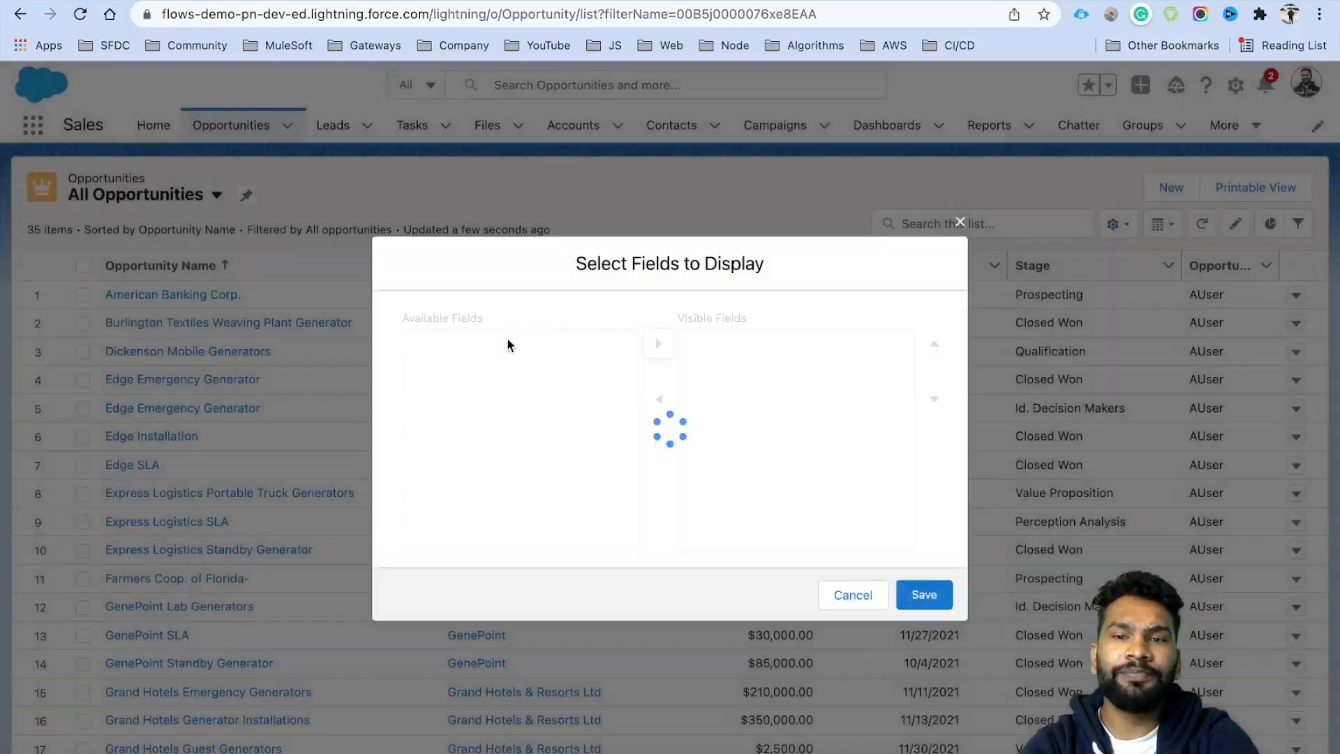
Show Primary Opportunity instead of Owner Alias and Close Date columns, then review the list.
{"action": "scroll", "coordinate": [562, 449], "scroll_direction": "down", "scroll_amount": 3}
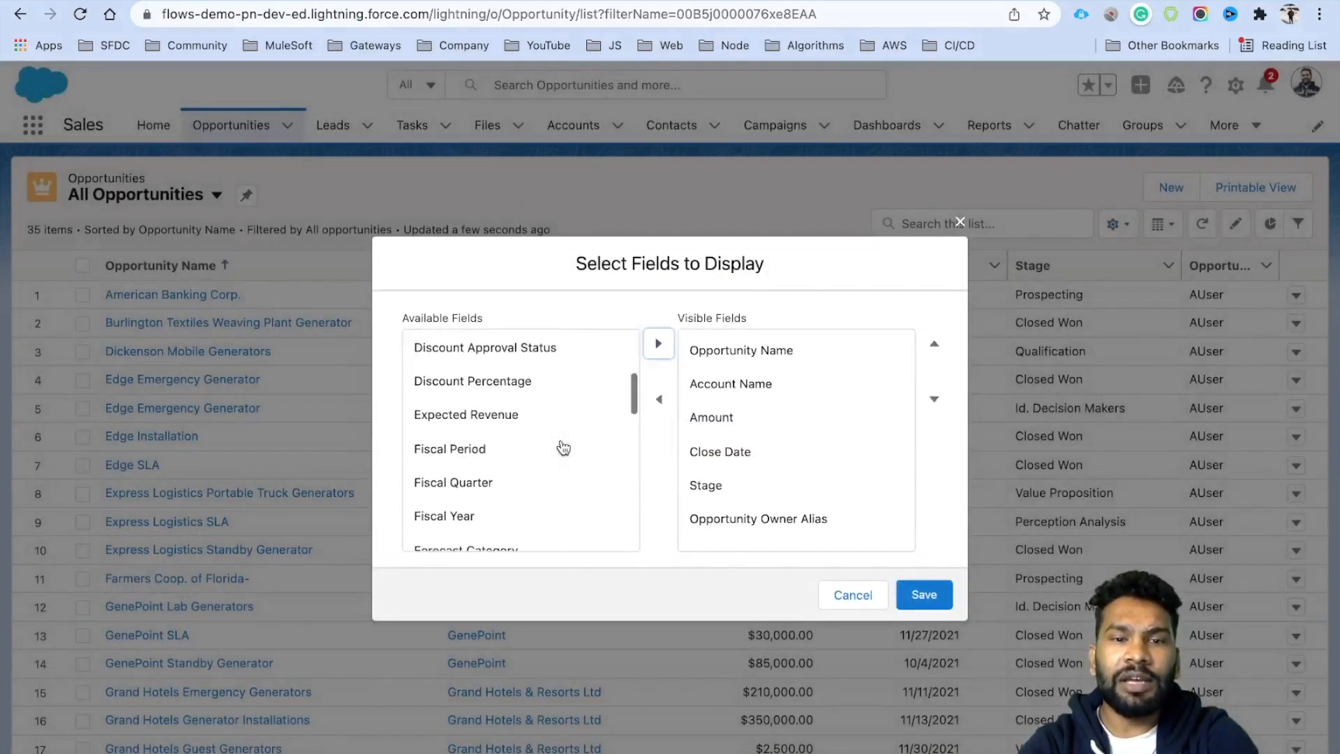
{"action": "scroll", "coordinate": [563, 449], "scroll_direction": "down", "scroll_amount": 5}
{"action": "scroll", "coordinate": [563, 448], "scroll_direction": "down", "scroll_amount": 3}
{"action": "left_click", "coordinate": [559, 455]}
{"action": "left_click", "coordinate": [658, 343]}
{"action": "left_click", "coordinate": [758, 497]}
{"action": "left_click", "coordinate": [659, 401]}
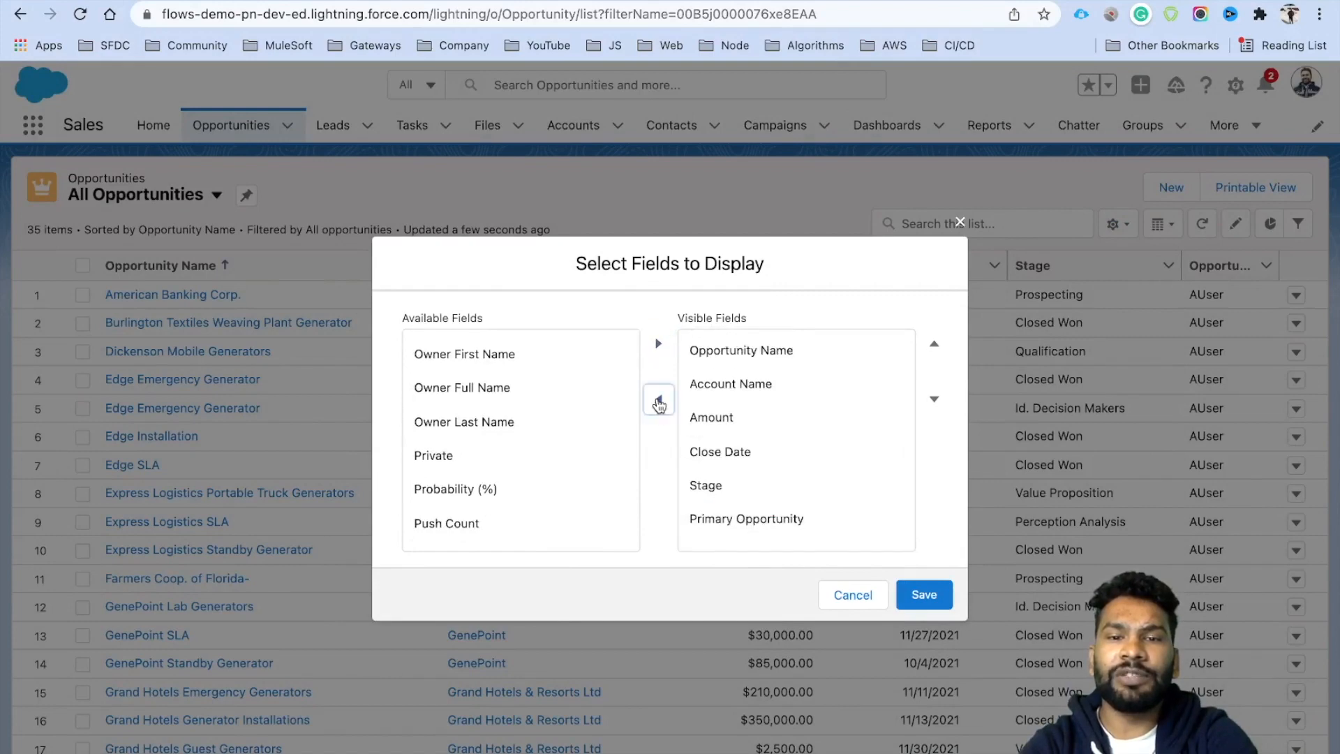
{"action": "left_click", "coordinate": [720, 453]}
{"action": "left_click", "coordinate": [659, 401]}
{"action": "left_click", "coordinate": [929, 597]}
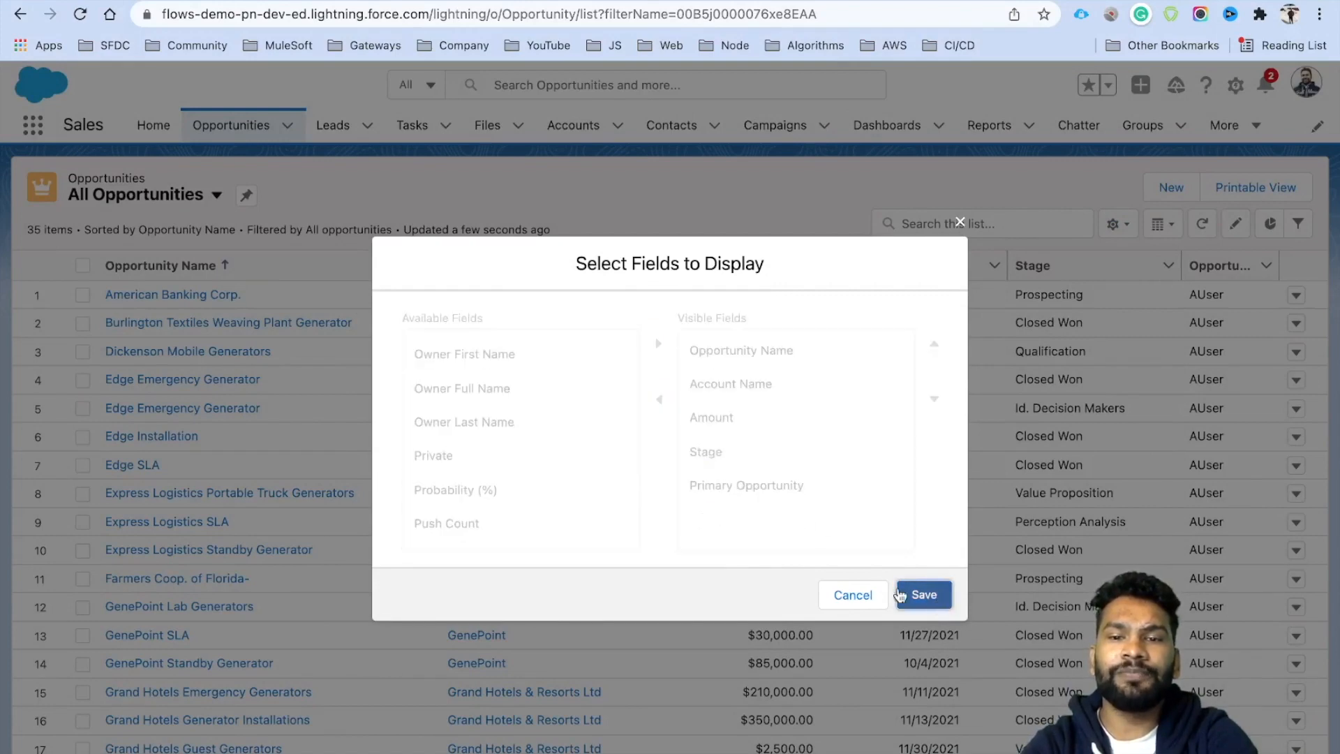
{"action": "scroll", "coordinate": [1100, 486], "scroll_direction": "down", "scroll_amount": 2}
{"action": "scroll", "coordinate": [1100, 485], "scroll_direction": "down", "scroll_amount": 1}
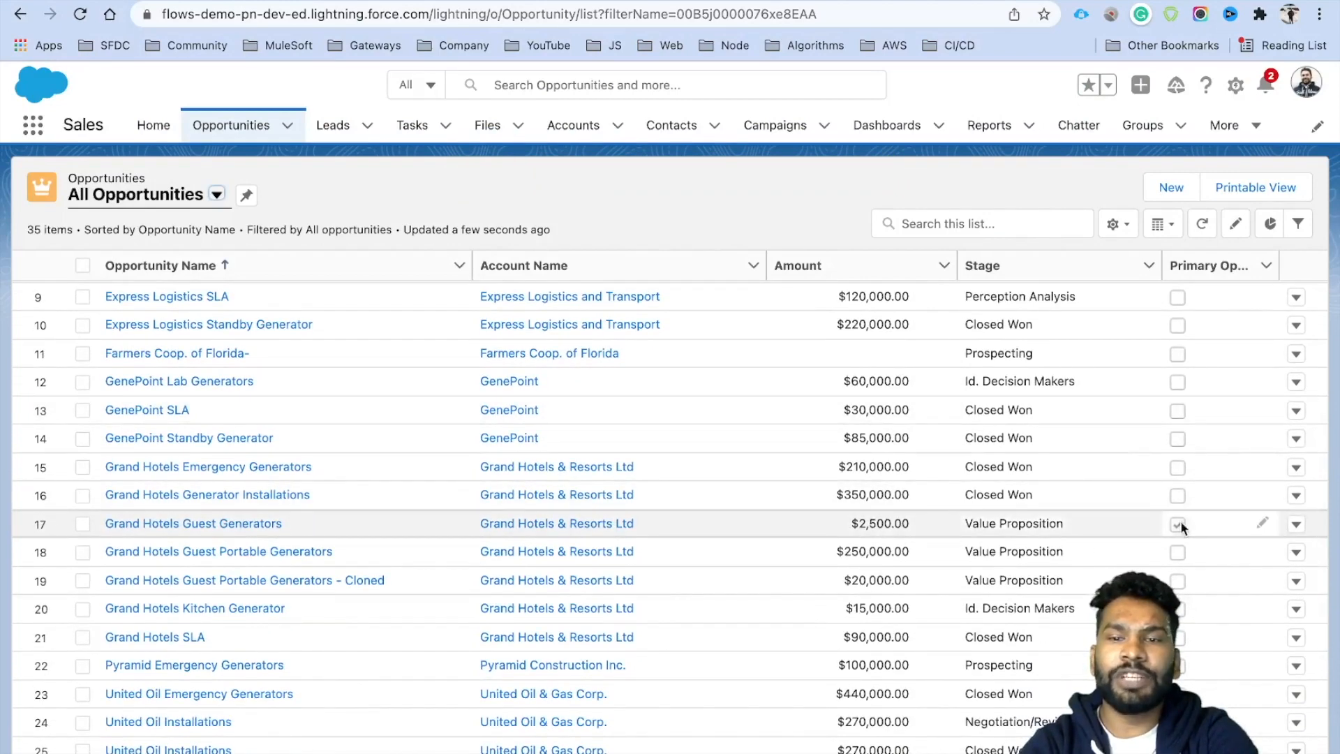
{"action": "scroll", "coordinate": [754, 655], "scroll_direction": "down", "scroll_amount": 1}
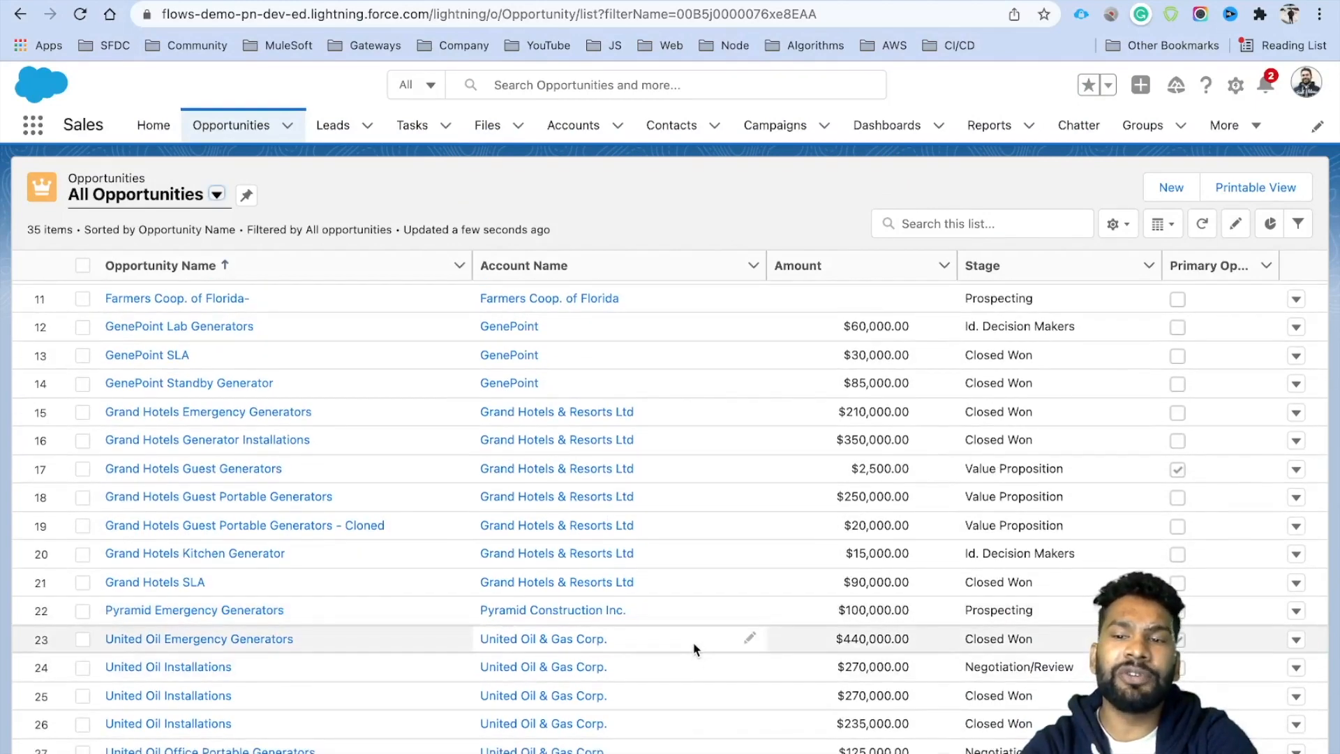
{"action": "scroll", "coordinate": [693, 649], "scroll_direction": "down", "scroll_amount": 3}
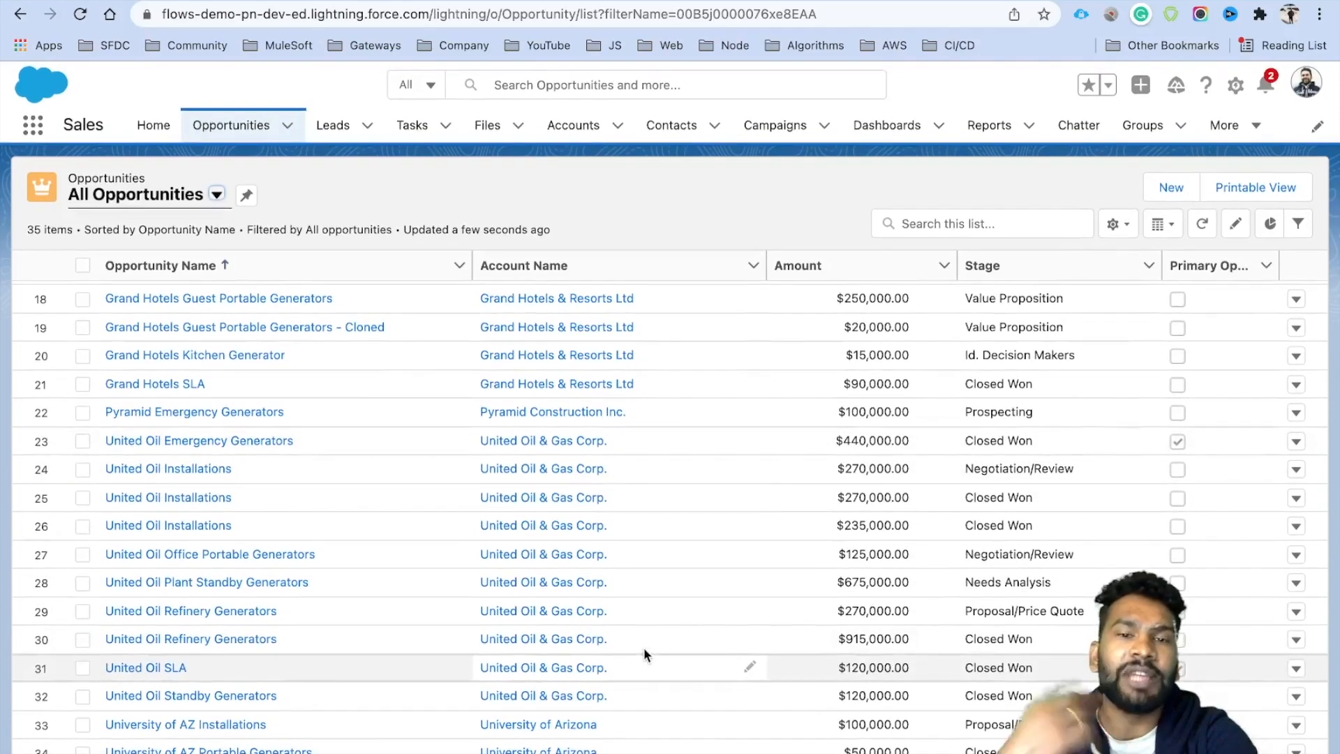
{"action": "scroll", "coordinate": [643, 650], "scroll_direction": "up", "scroll_amount": 7}
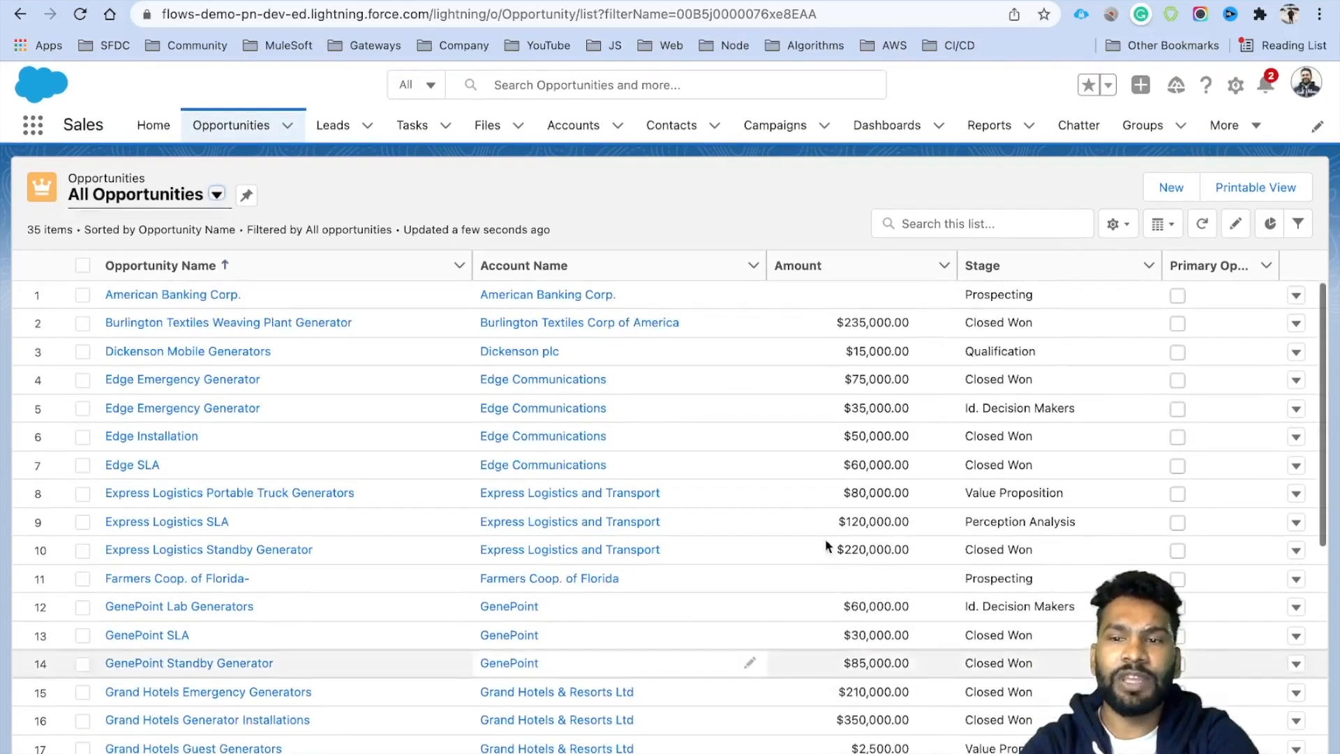
Return to the Flow Builder tab and pan the canvas up to the Start element.
{"action": "left_click", "coordinate": [627, 1]}
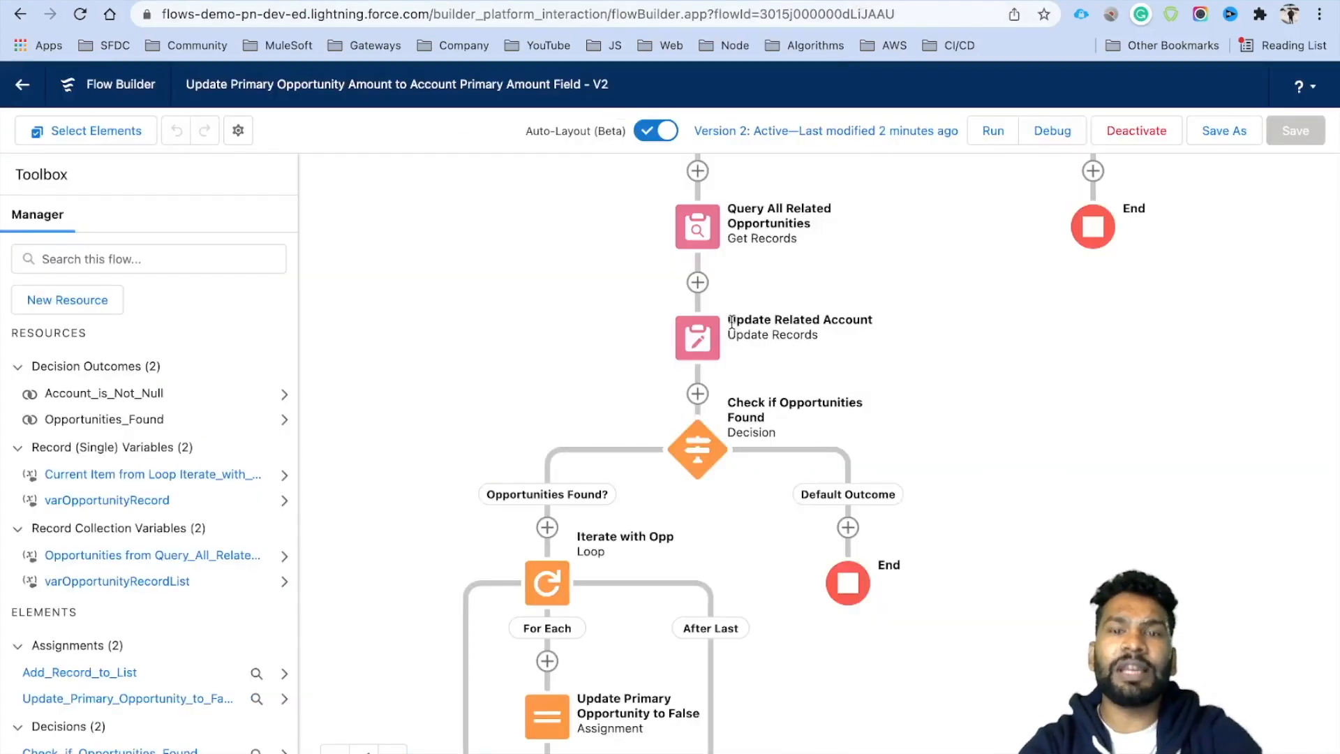
{"action": "scroll", "coordinate": [880, 454], "scroll_direction": "up", "scroll_amount": 3}
{"action": "left_click_drag", "start_coordinate": [866, 386], "coordinate": [849, 487]}
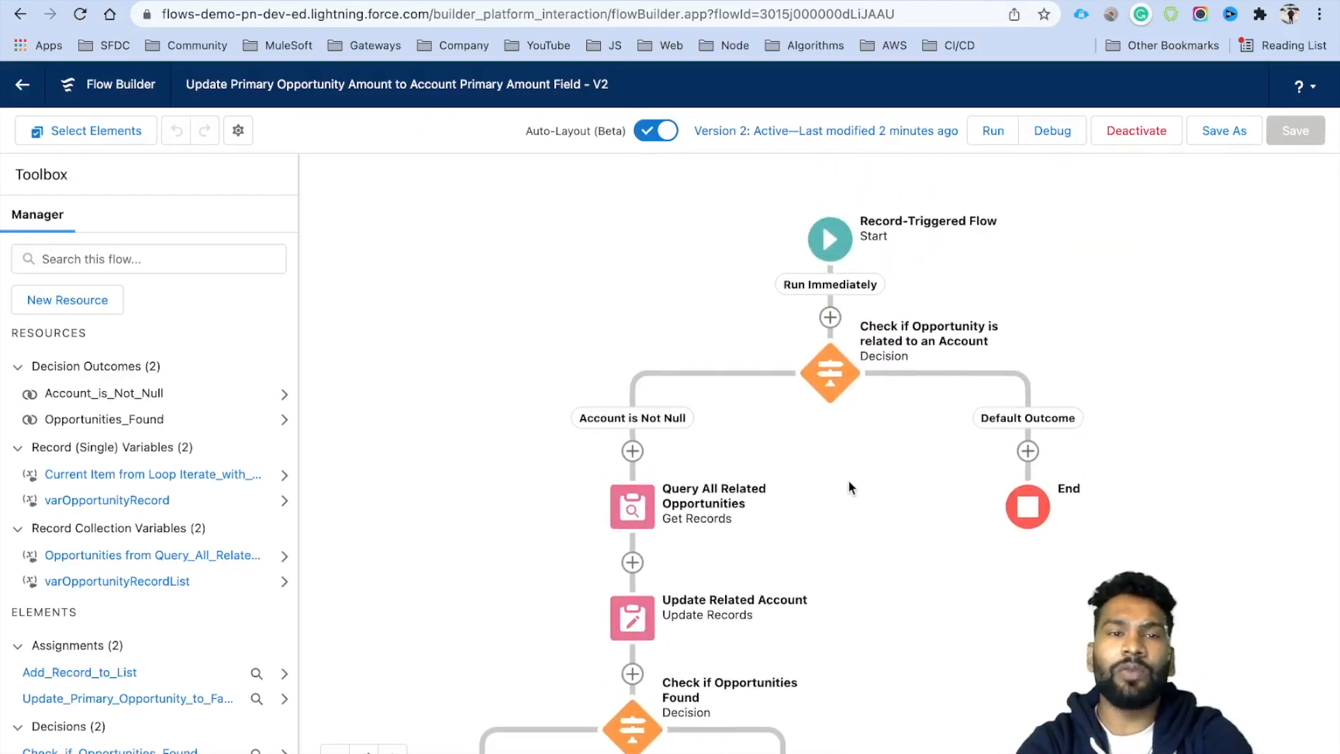